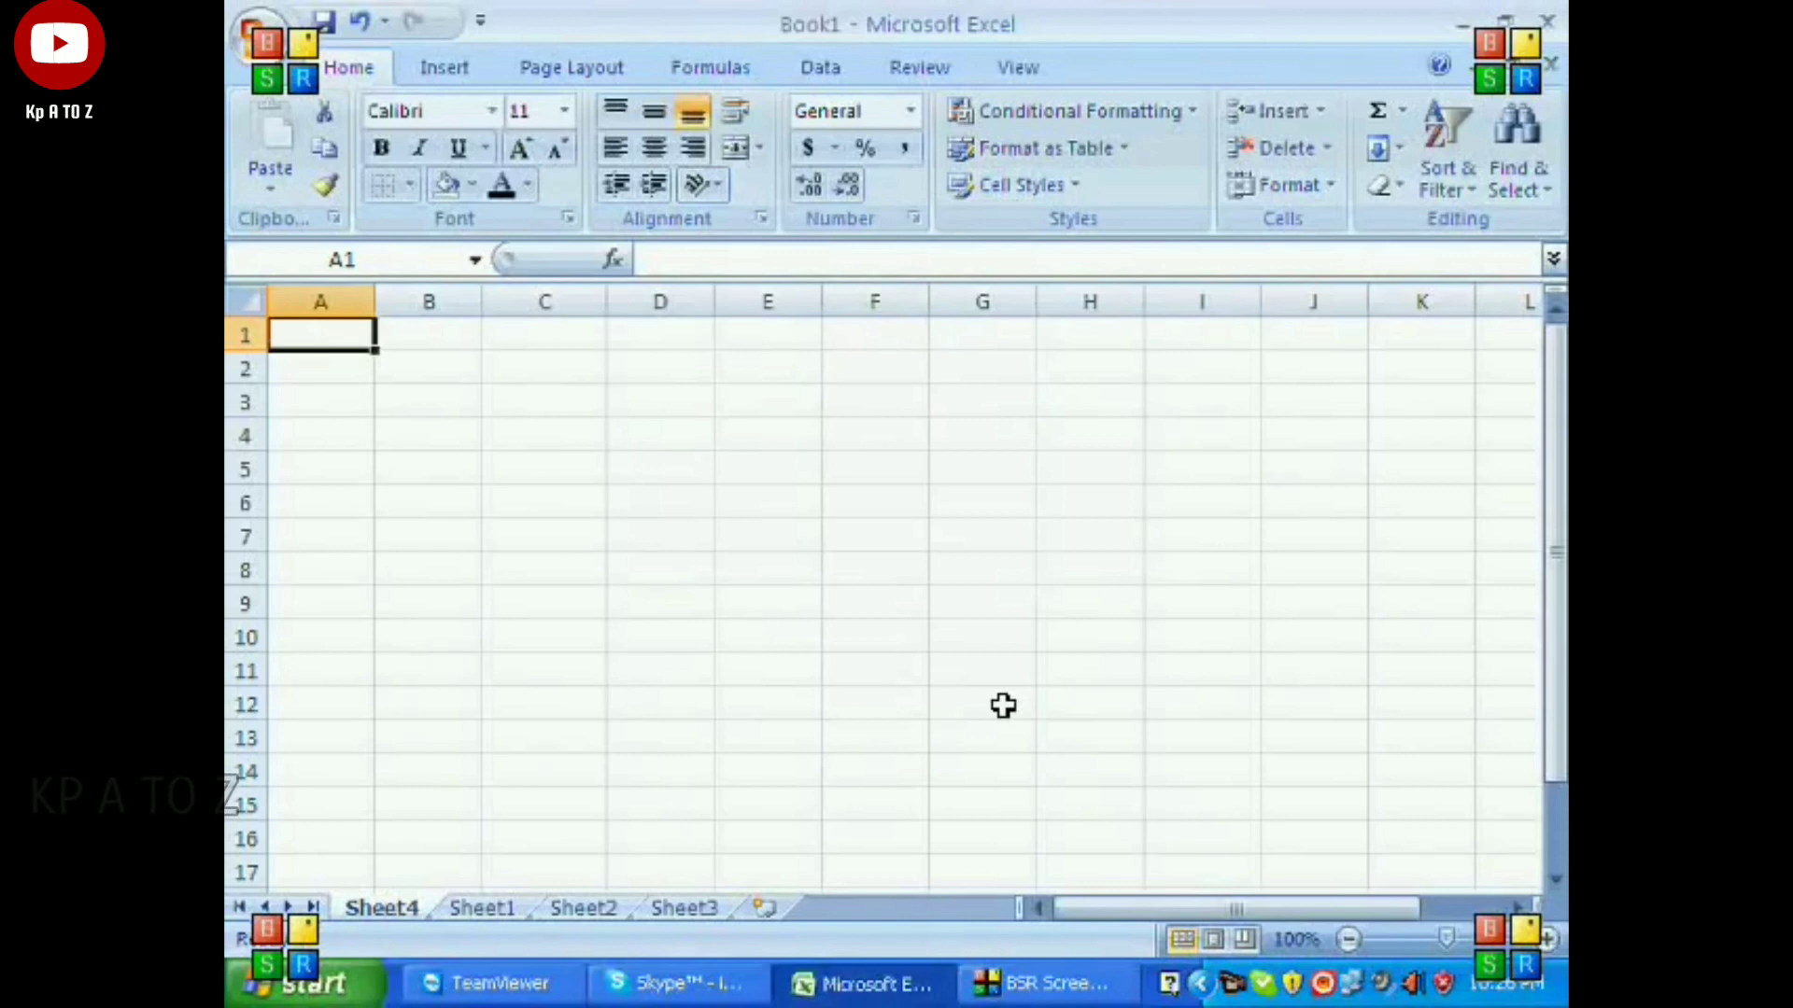
Enter the heading ABC SCHOOL in A1 and KARIMABAD KARACHI in A2.
type("ABC ")
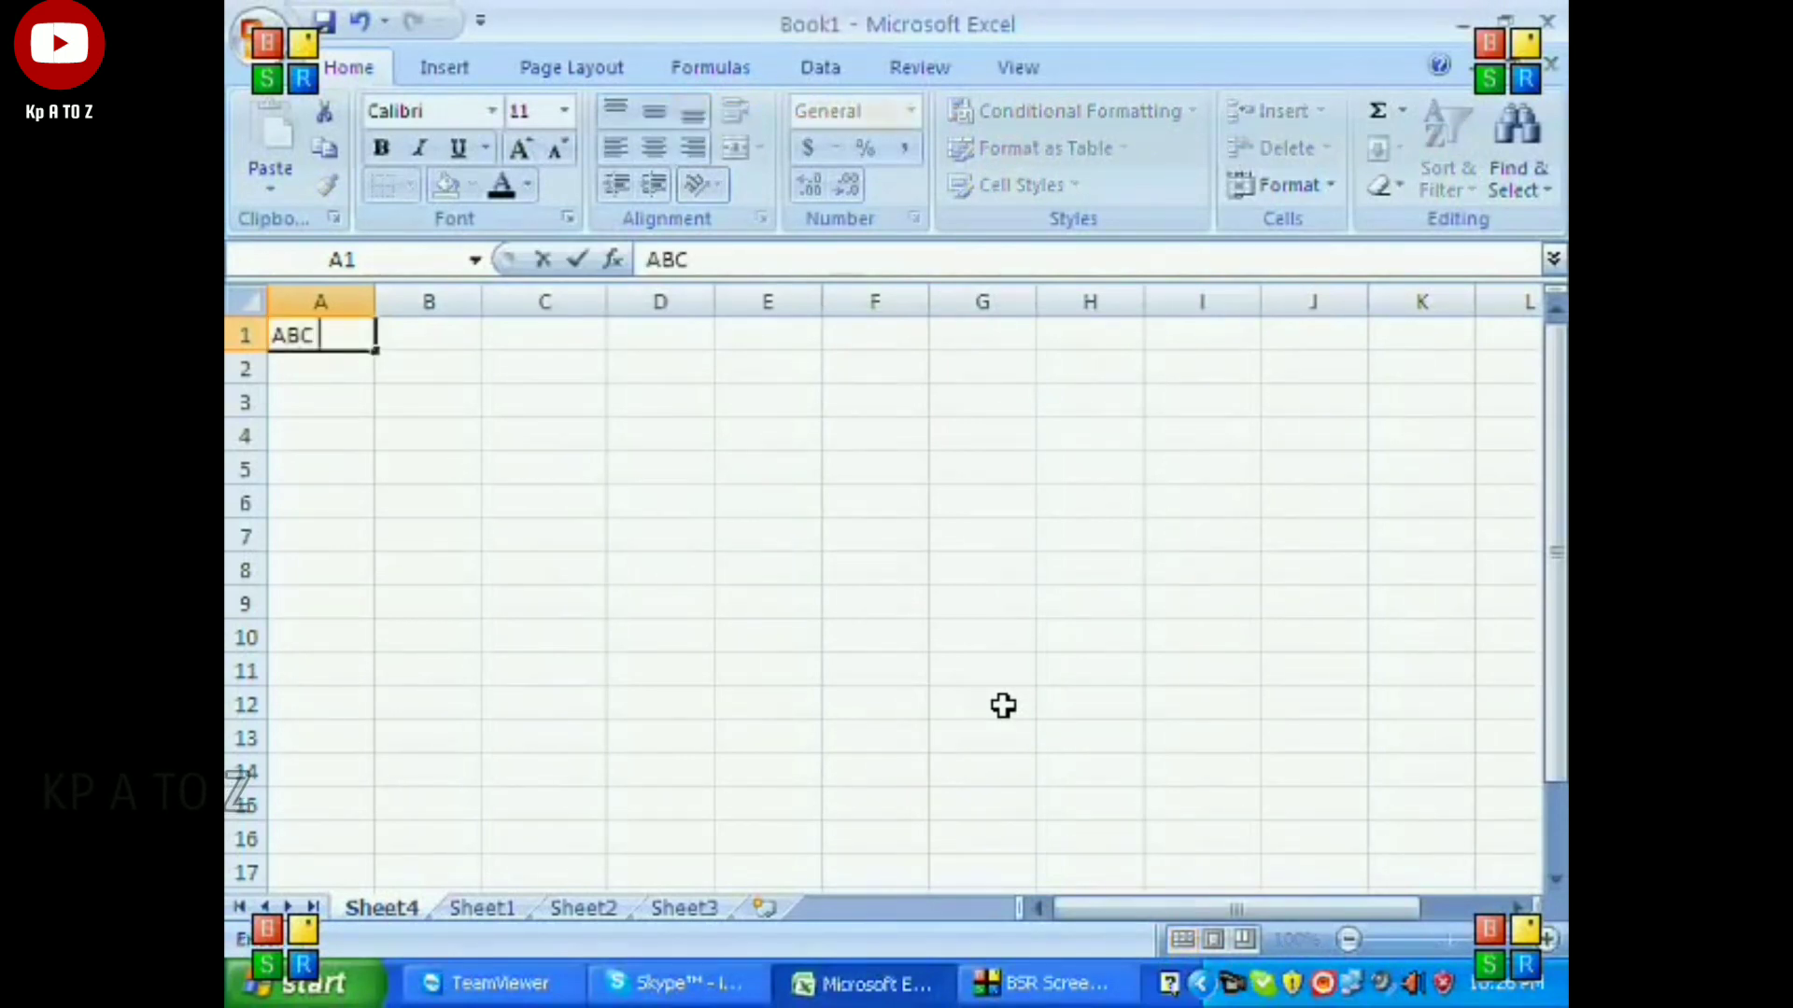
type("SCHOOL")
key("Return")
type("KARI")
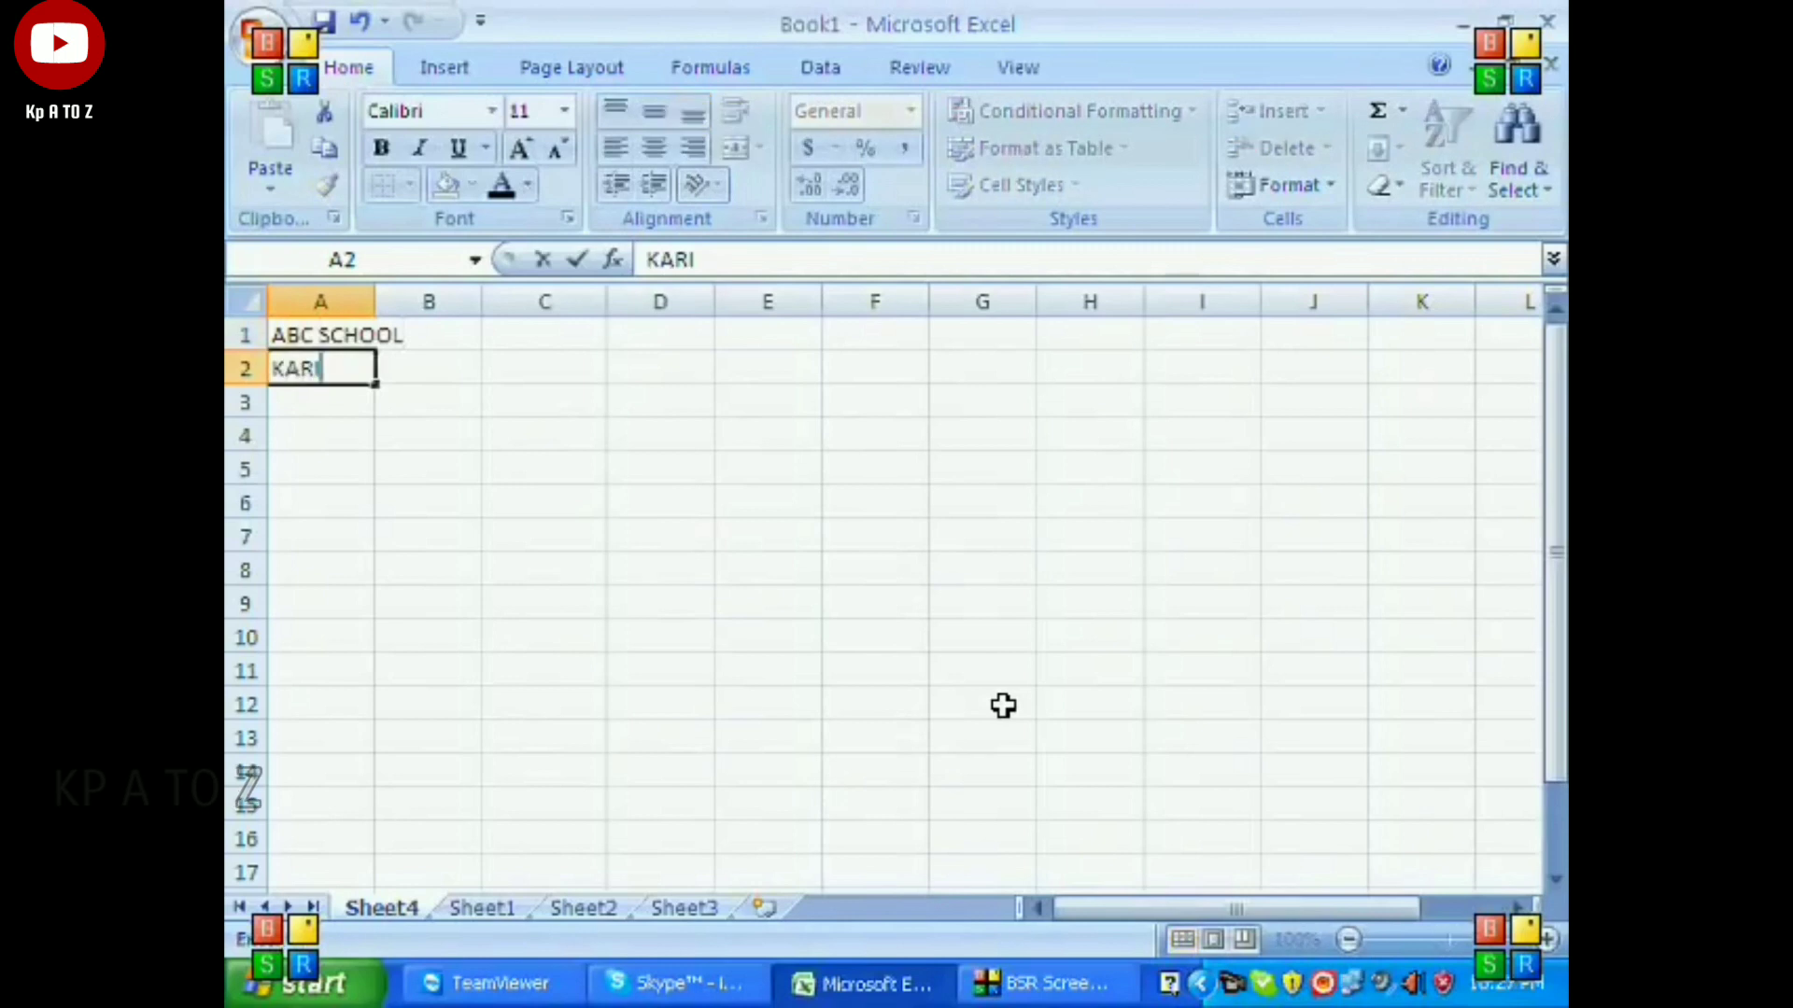
type("MABAD KARACHI")
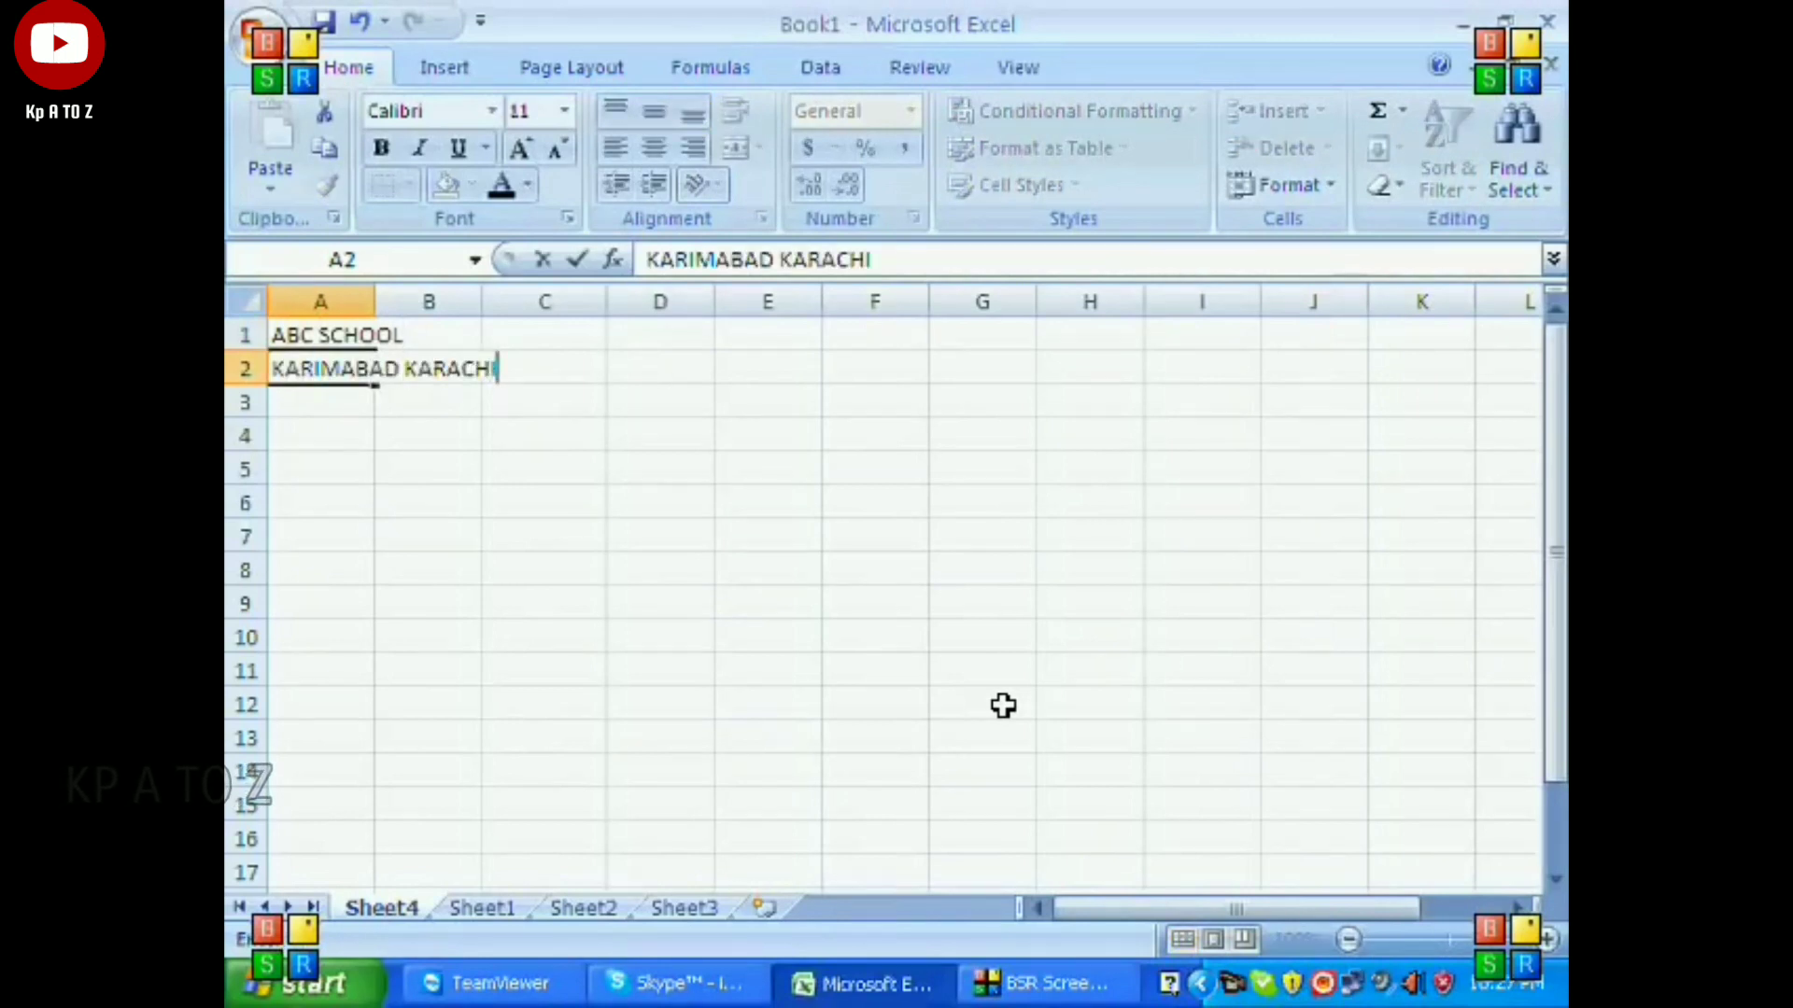
key("Return")
key("Return")
Enter the column headers S.NO, NAME, ENG and MATHS in cells A4 to D4.
type("S.NO")
key("Tab")
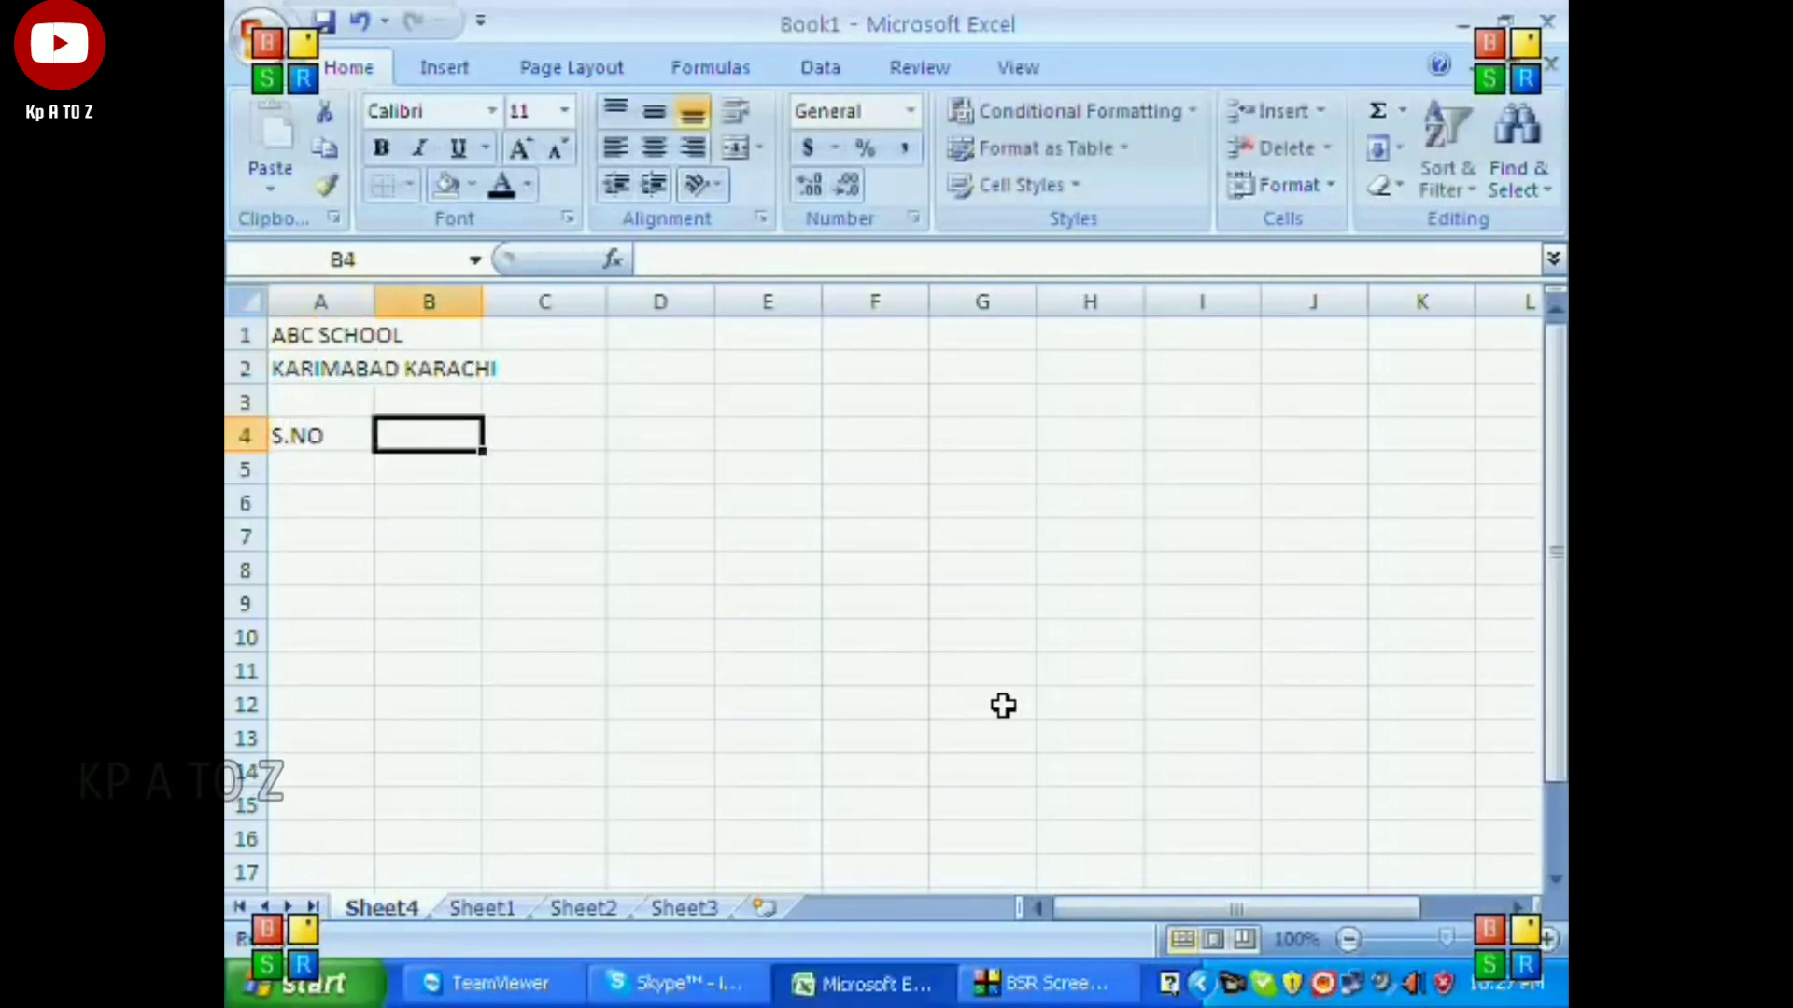
type("NAME")
key("Tab")
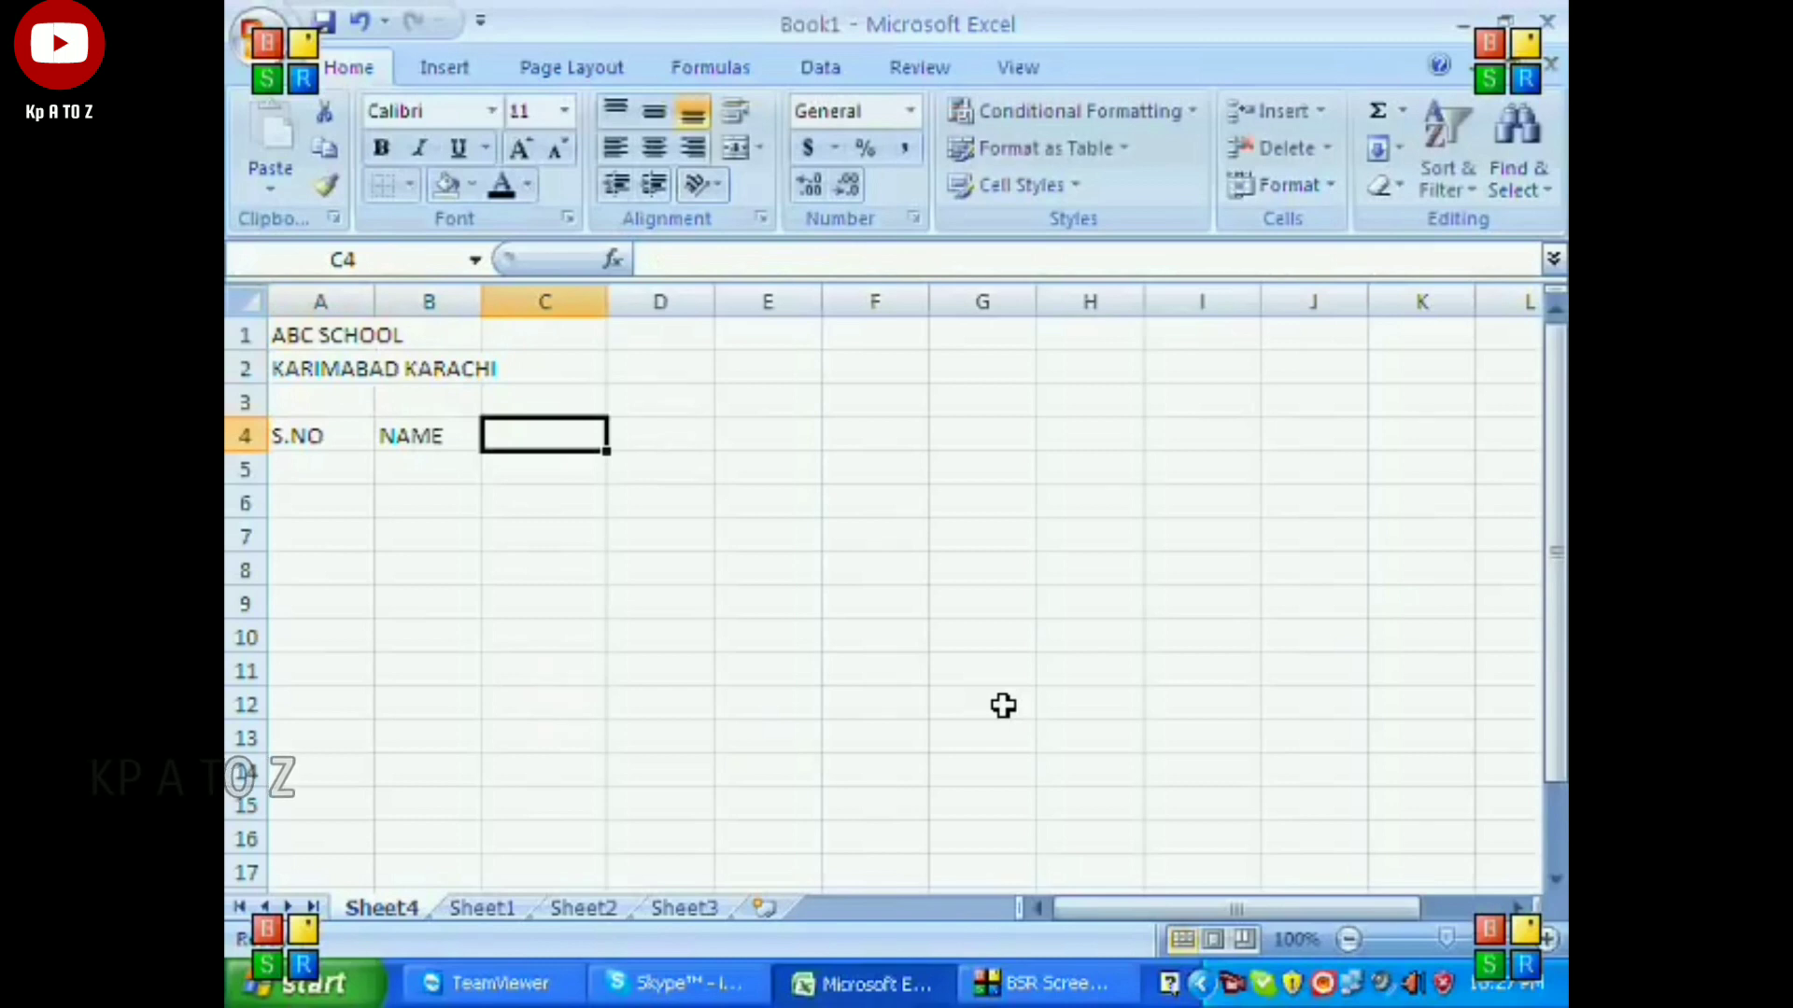
type("ENG")
key("Tab")
type("MATHS")
key("Tab")
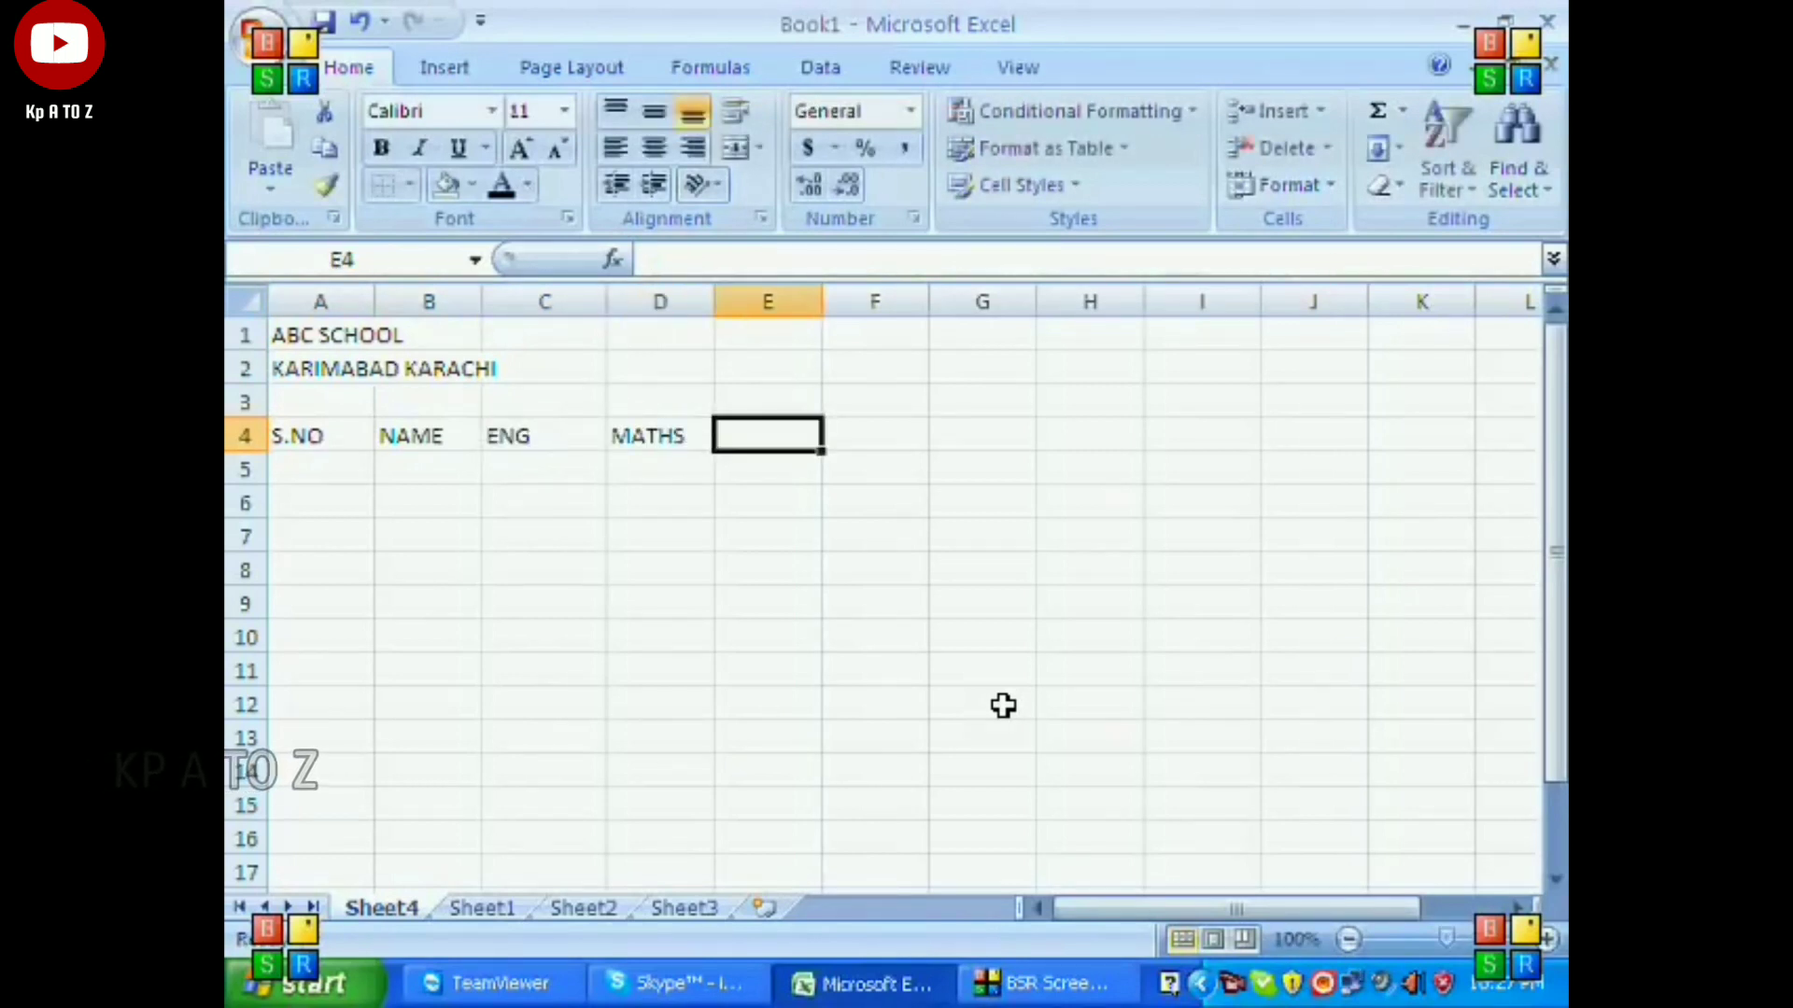
Complete the header row with SCI, TOTAL, PER and GRADE in cells E4 to H4.
type("SC")
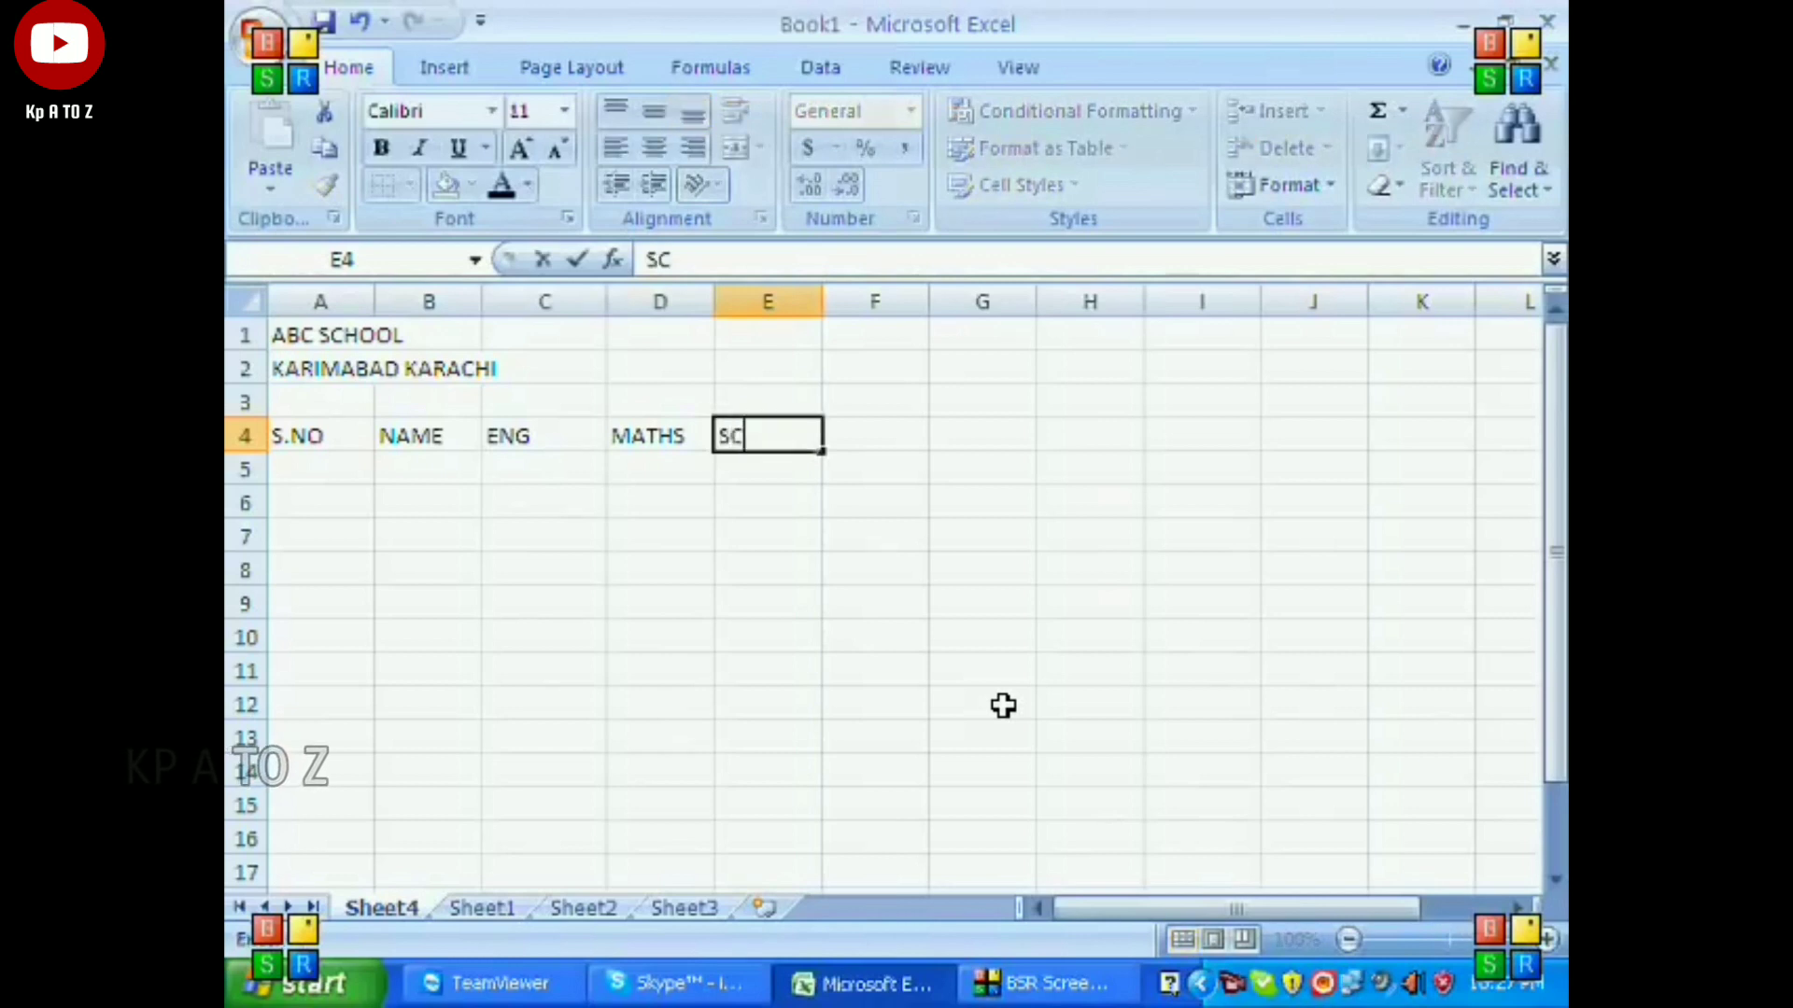
type("I")
key("Tab")
type("TOTALWE")
key("BackSpace")
key("BackSpace")
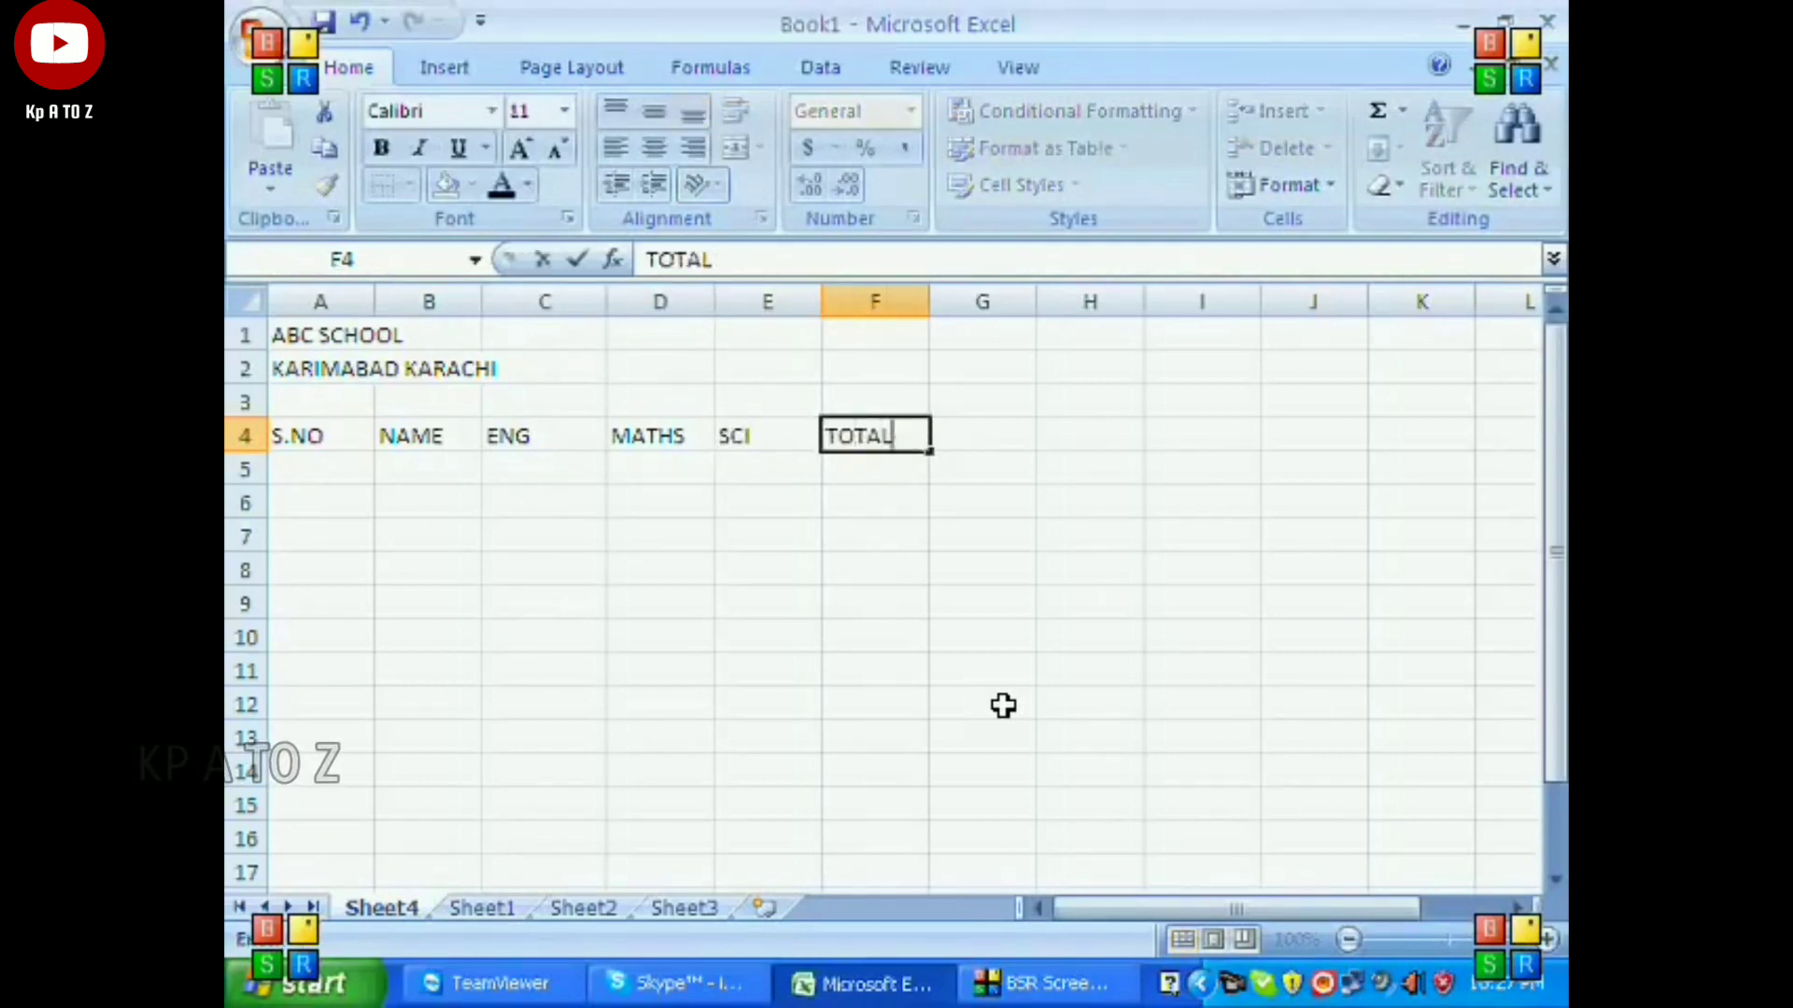
key("Tab")
type("PER")
key("Tab")
type("GRADE")
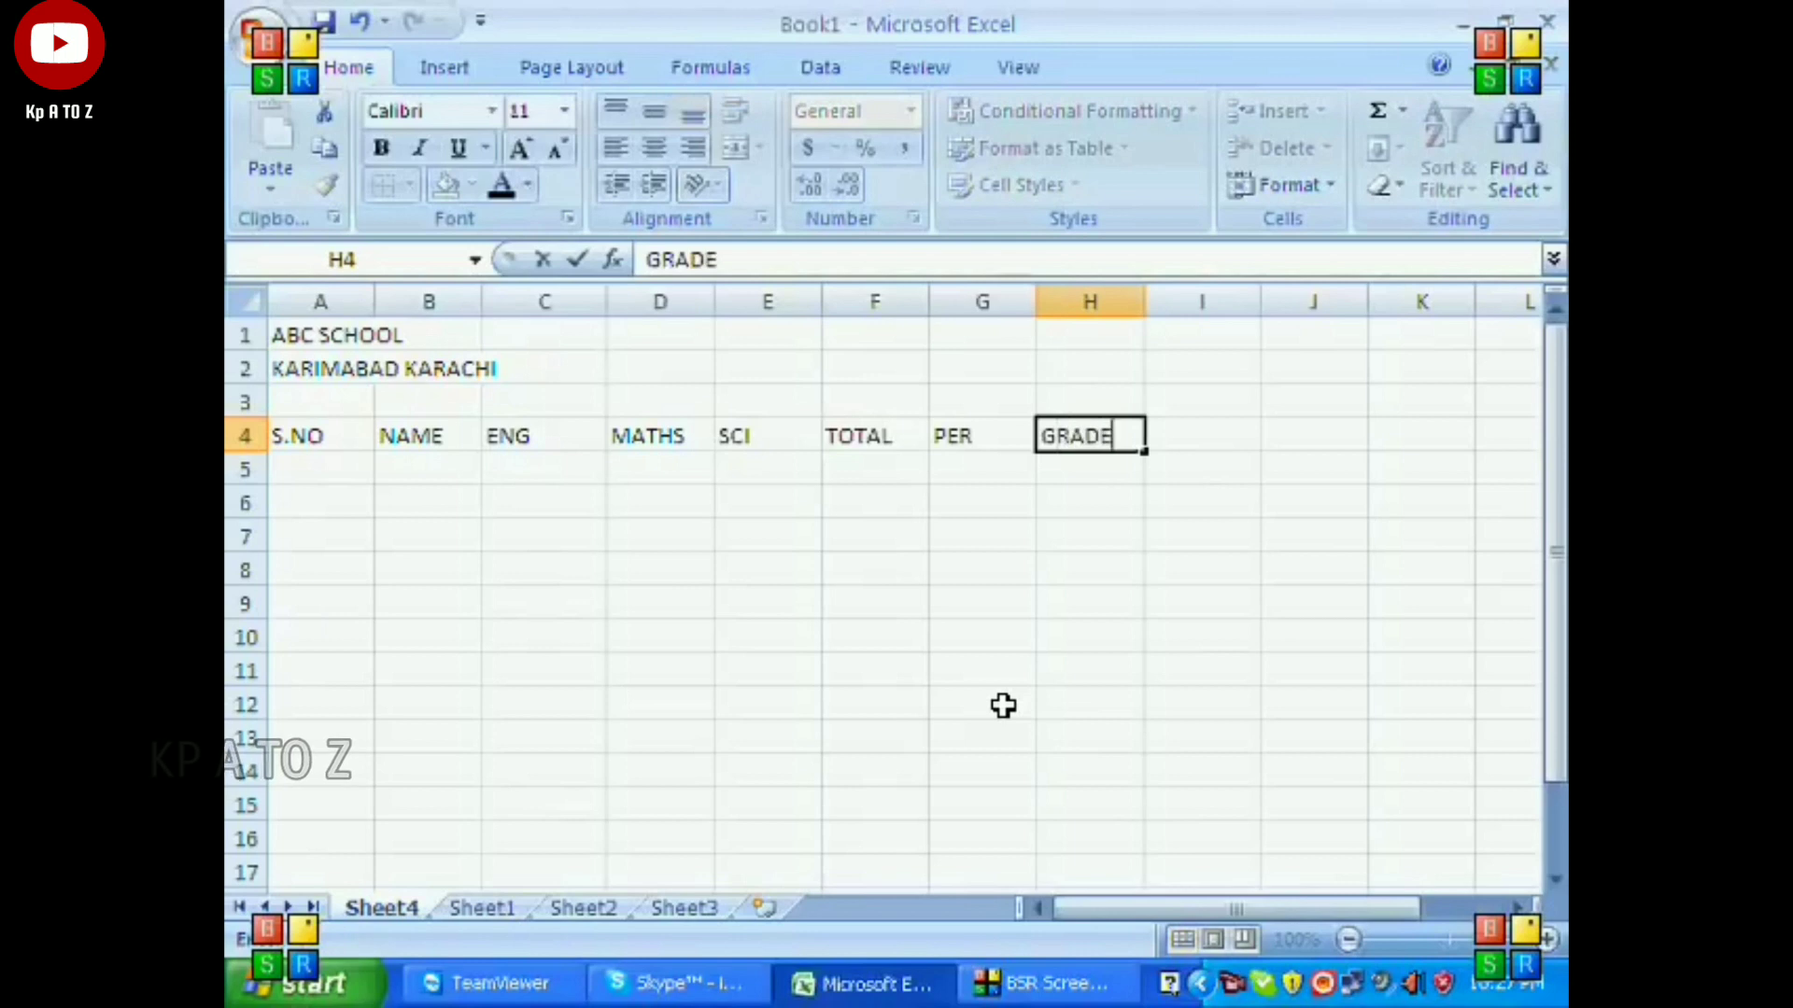
key("Return")
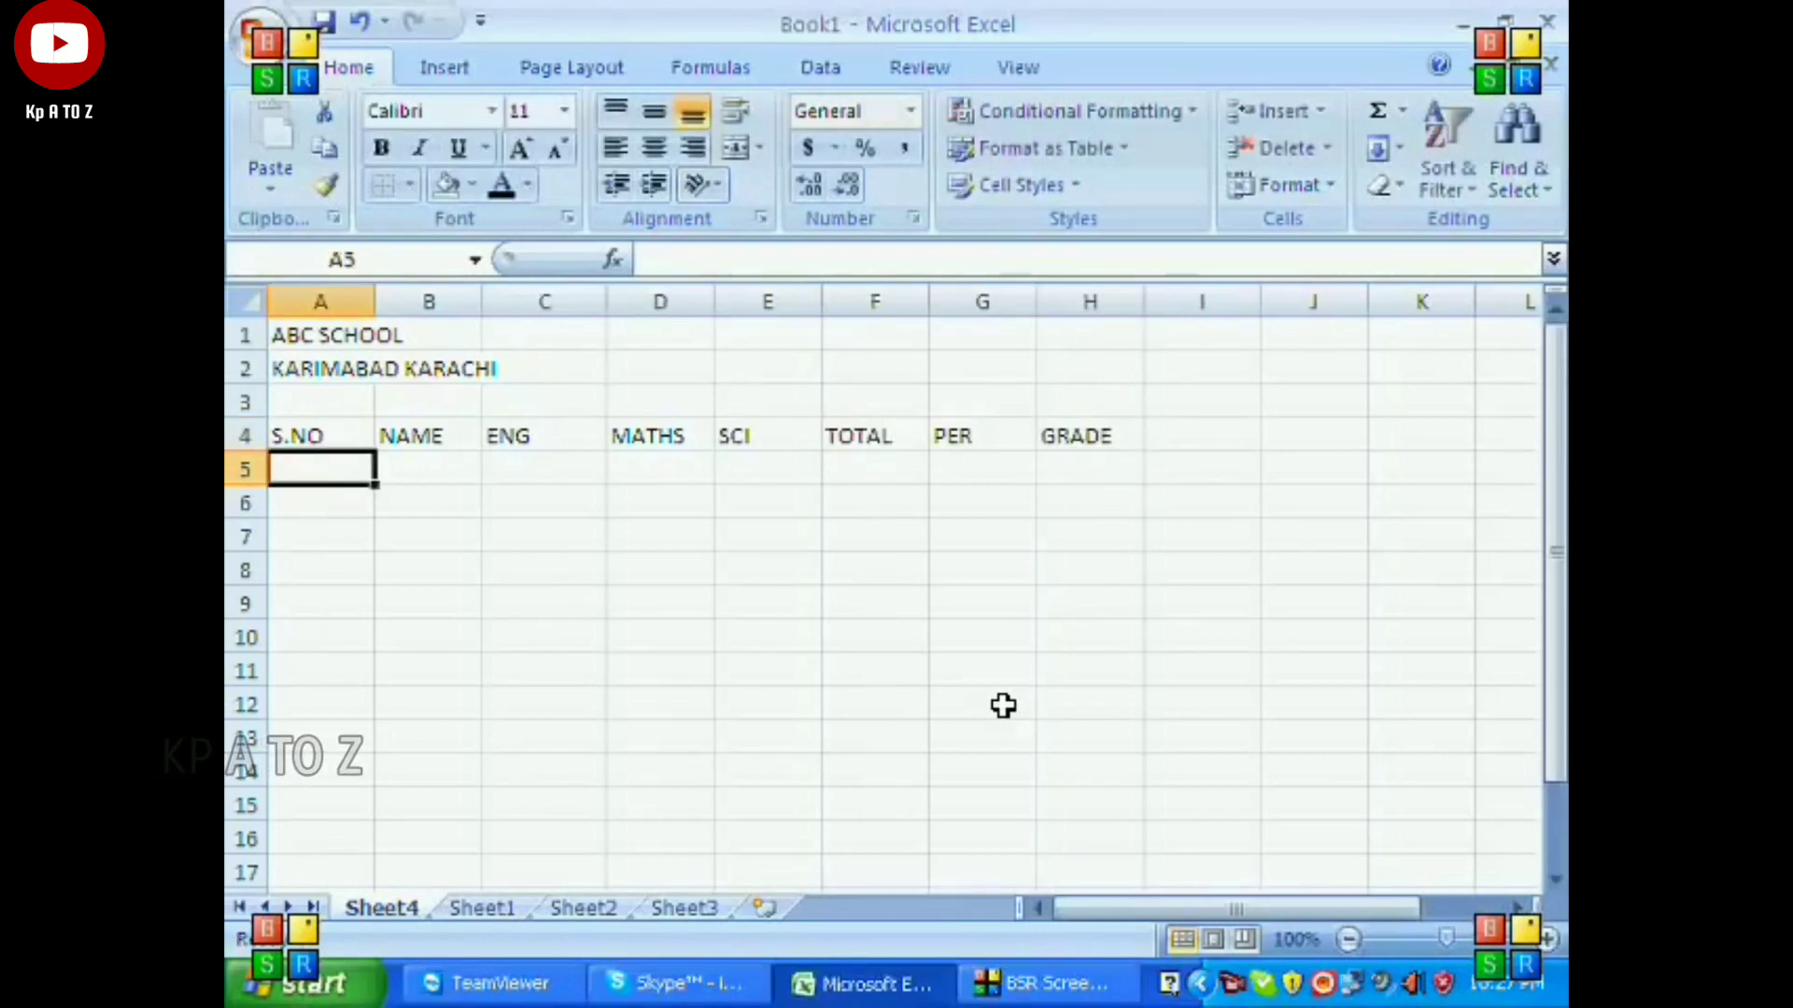
Enter 1 in A5 and fill the serial numbers 1 to 10 down through A14.
type("1")
key("Return")
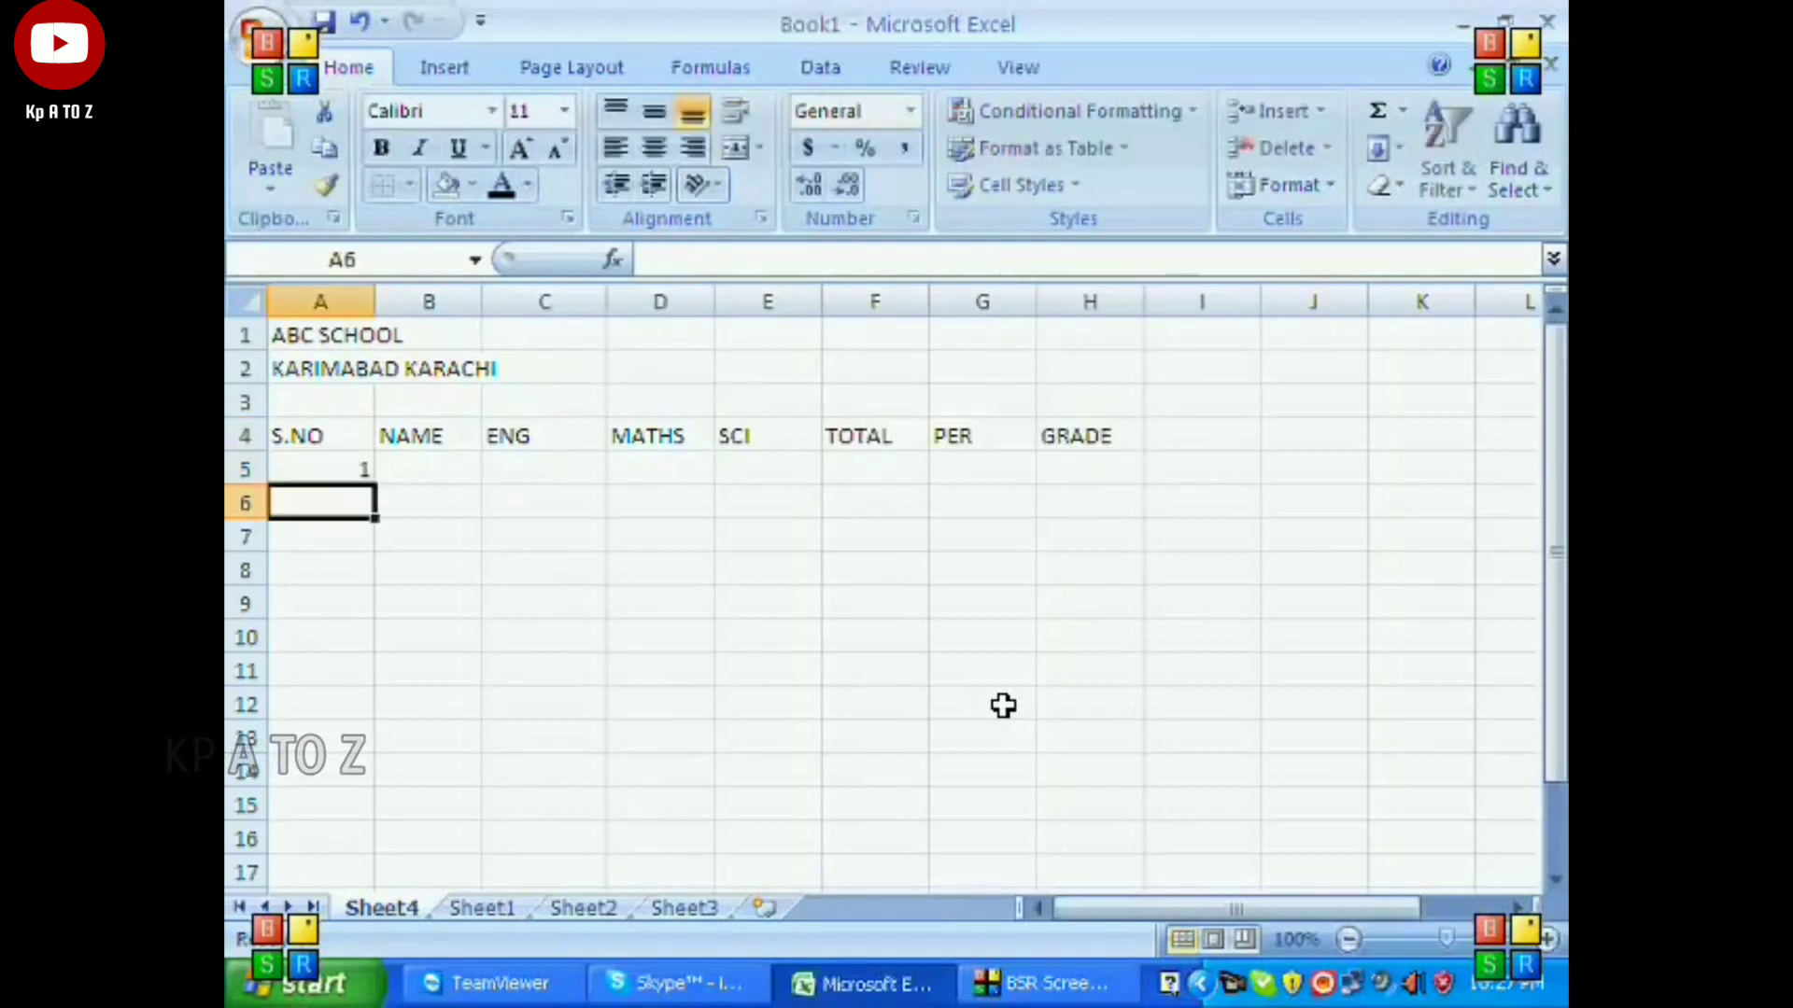
left_click(353, 471)
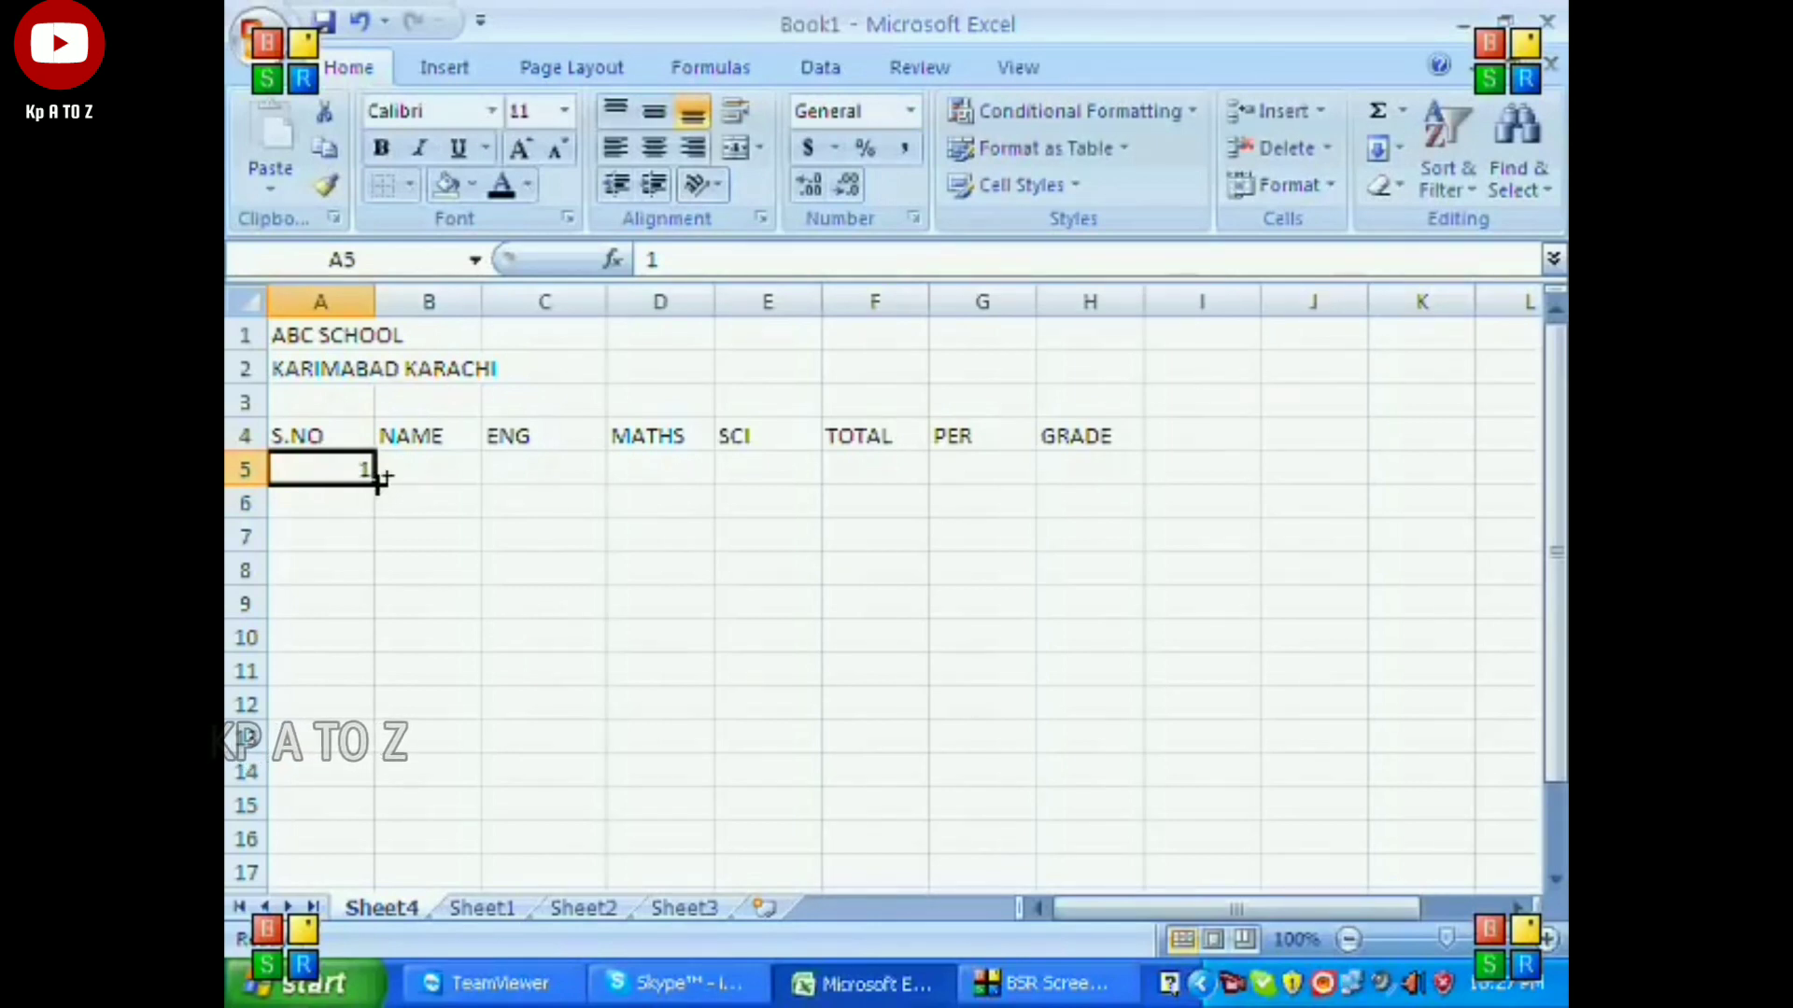
left_click_drag(379, 478, 378, 728)
left_click_drag(378, 795, 378, 791)
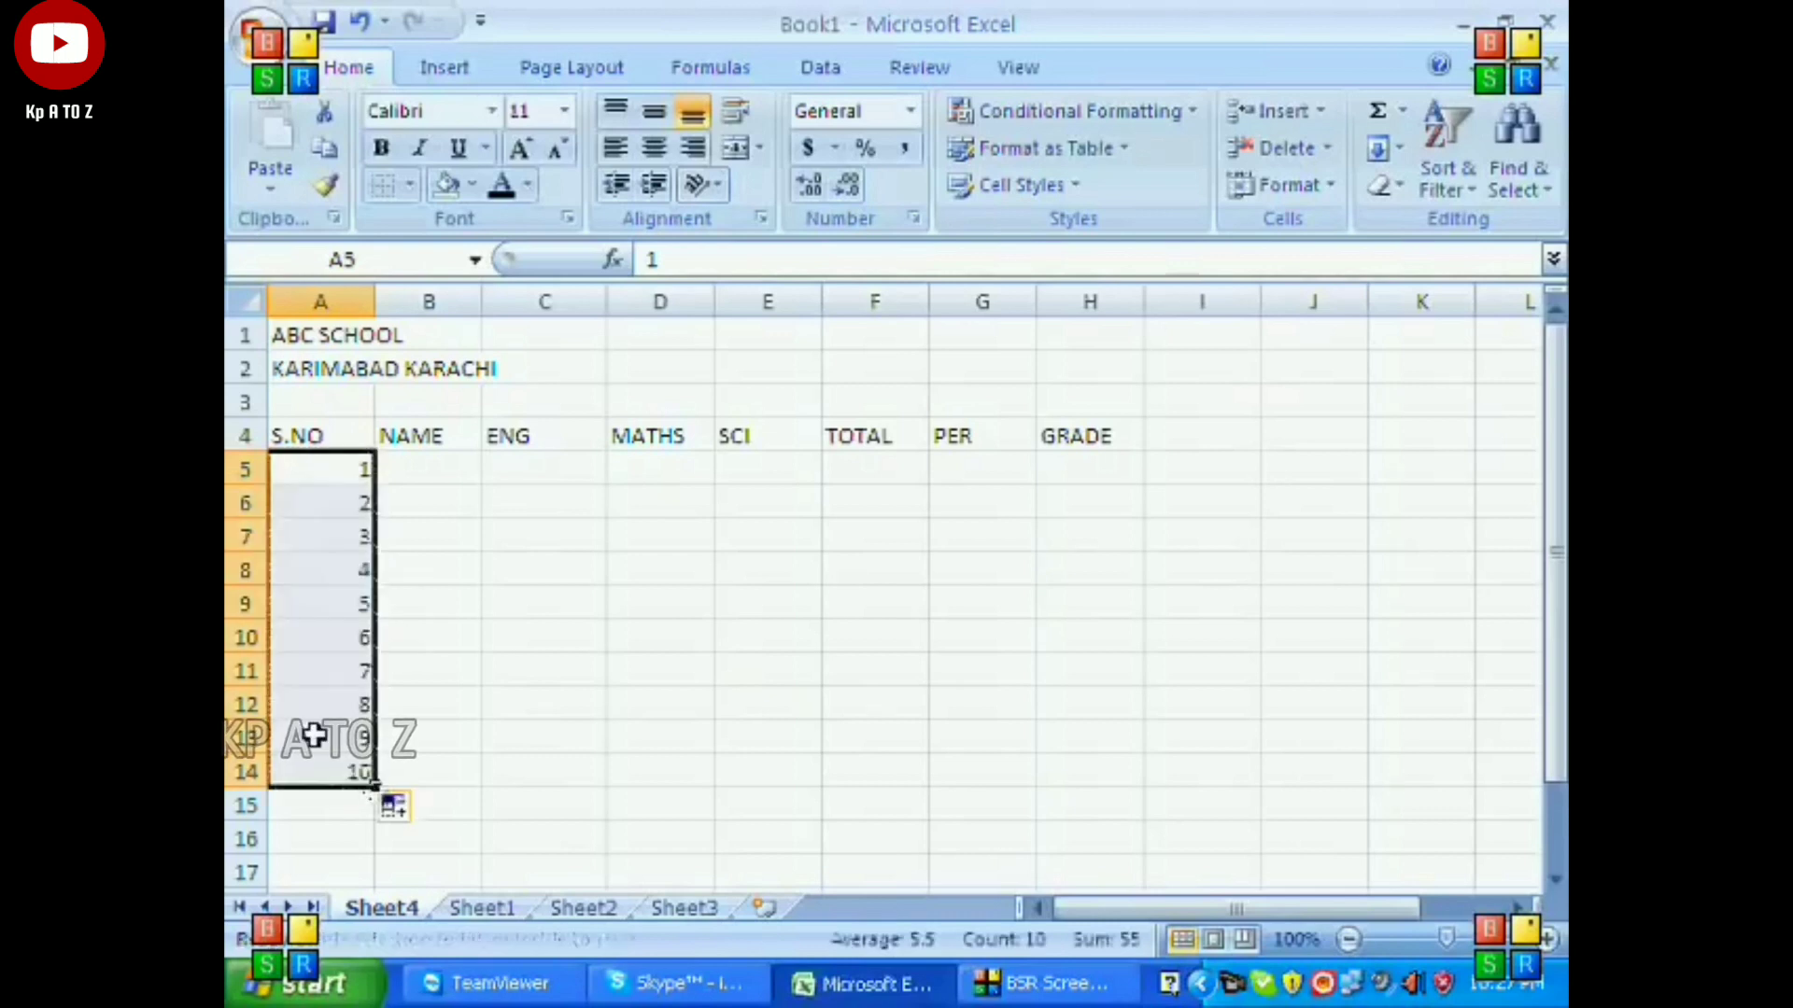
Enter the ten students' names in the NAME column, cells B5 to B14.
left_click(420, 479)
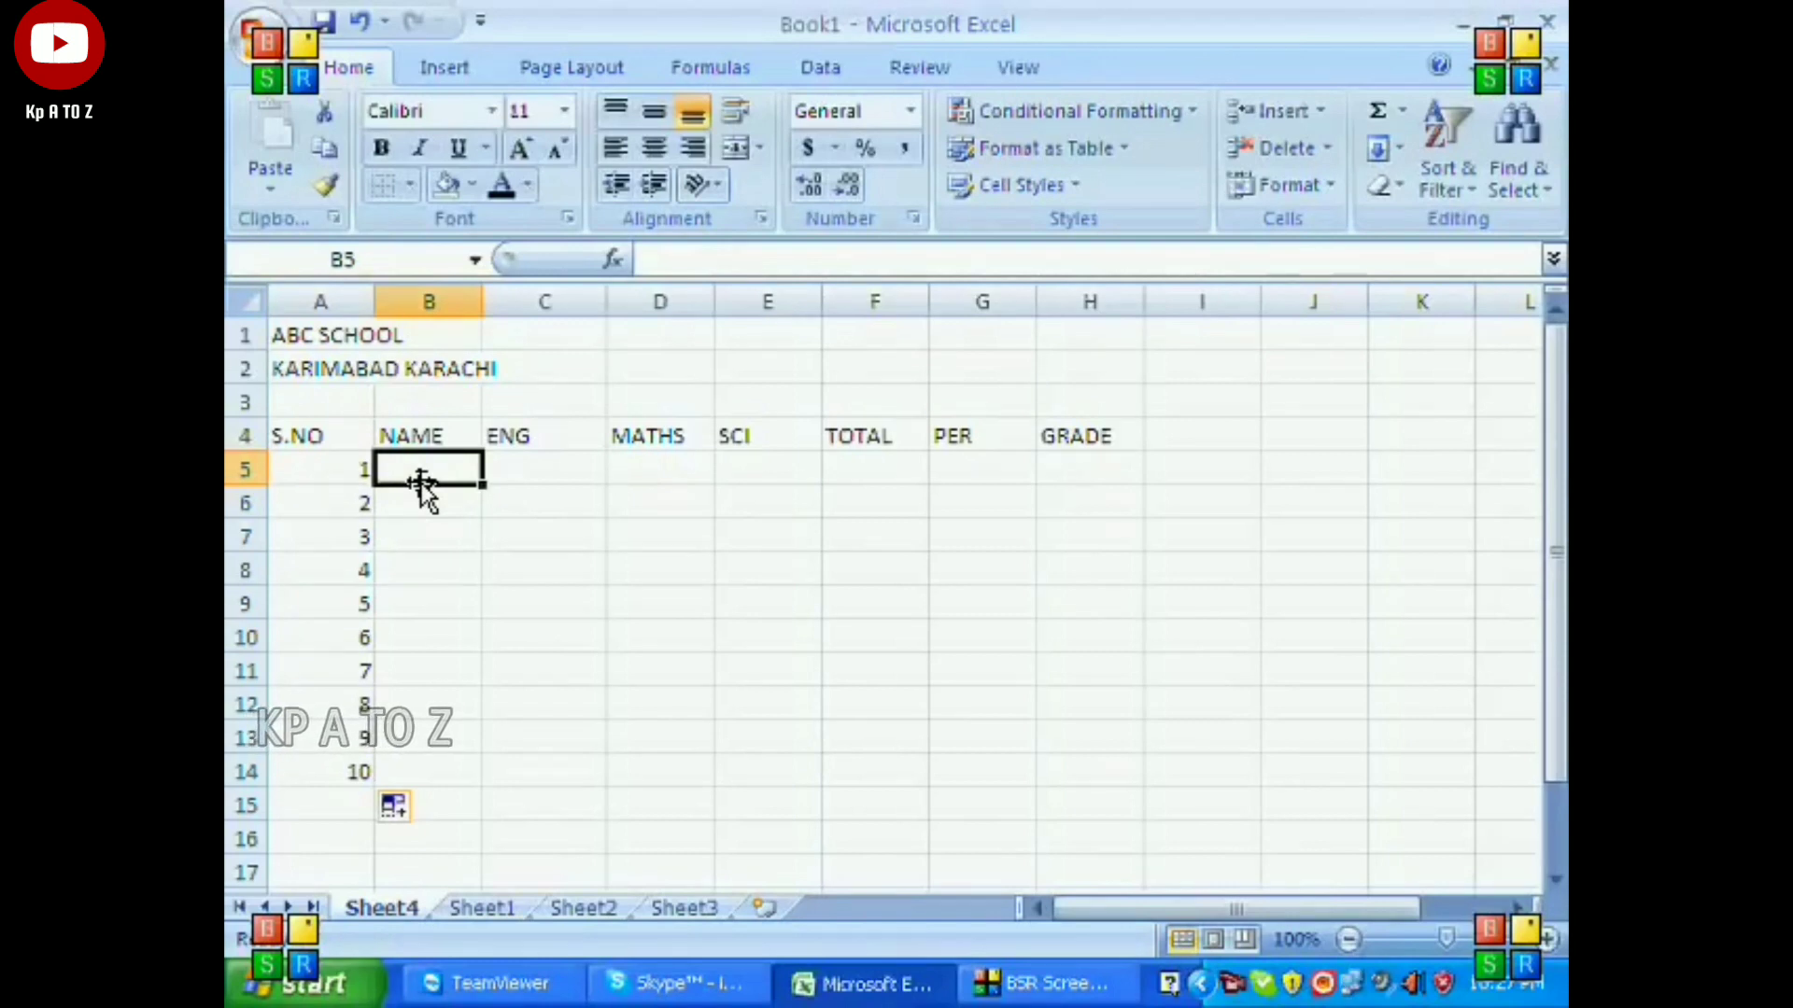
key("Return")
key("Return")
key("Return")
key("Return")
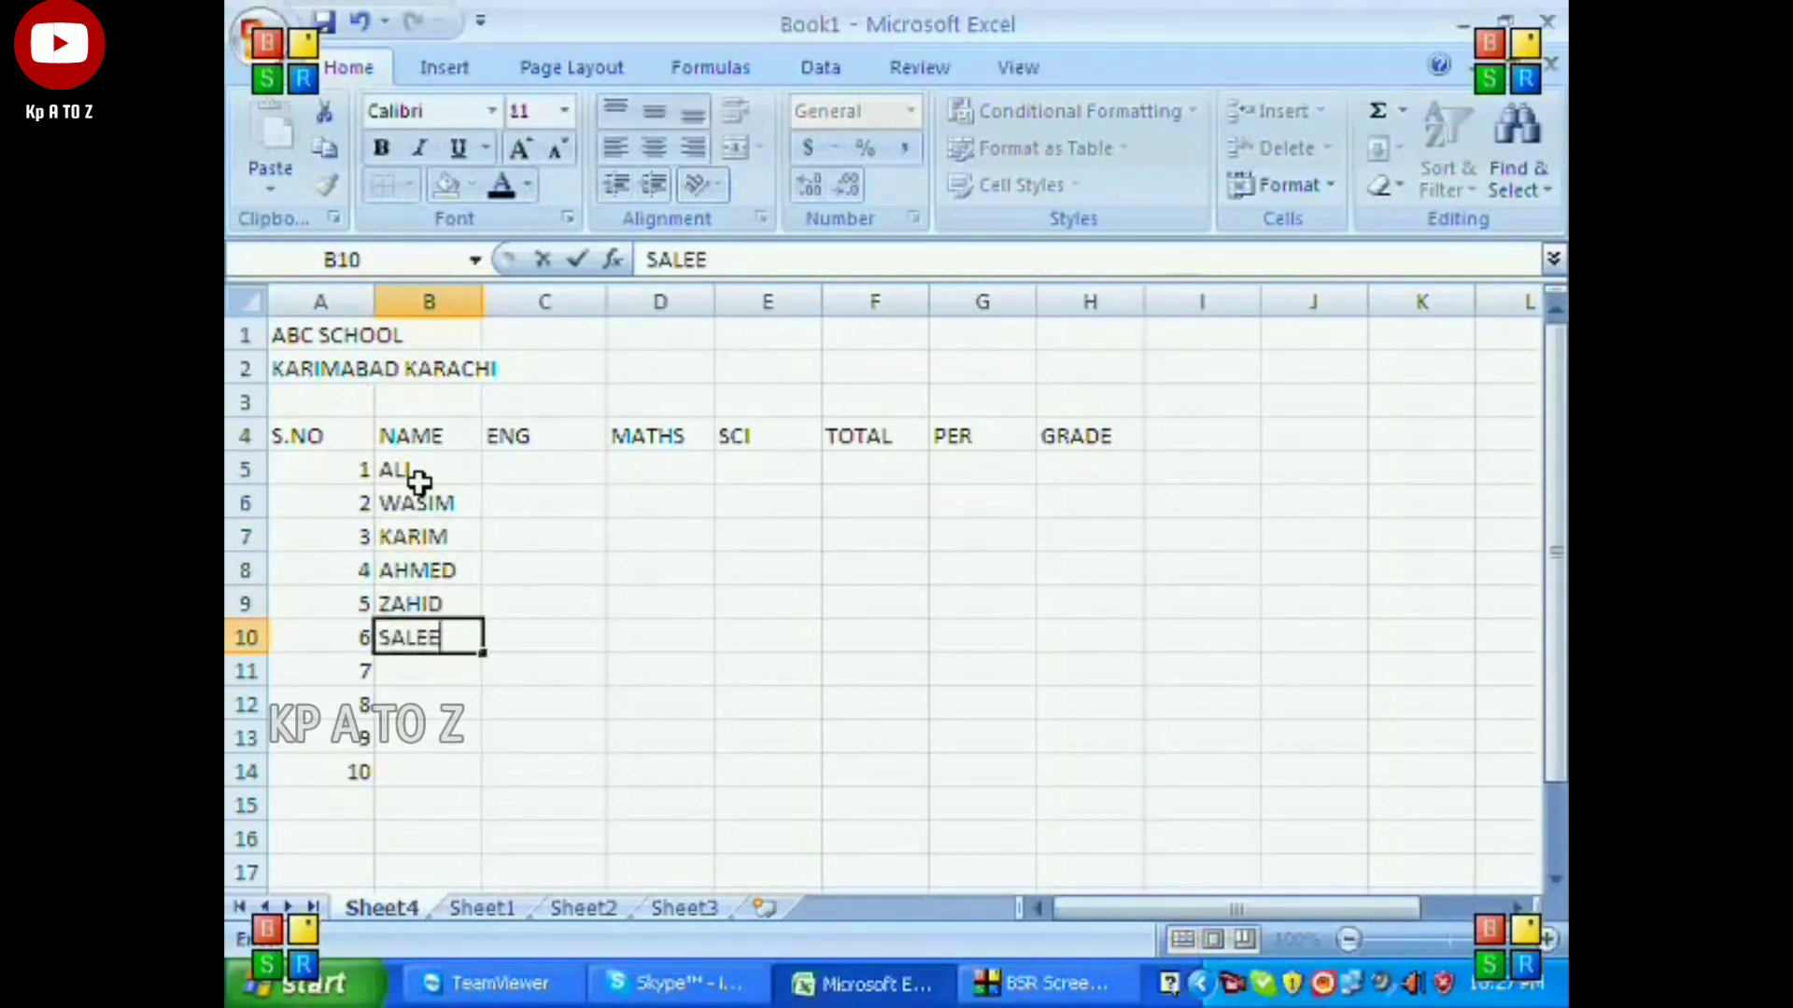
Enter the ENG marks 85, 58, 95, 25, 74, 74, 36, 98, 25 and 74 in C5:C14.
scroll(419, 482, "down", 1)
key("Up")
key("Up")
key("Up")
key("Up")
key("Up")
key("Up")
key("Up")
key("Up")
key("Up")
key("Up")
key("Right")
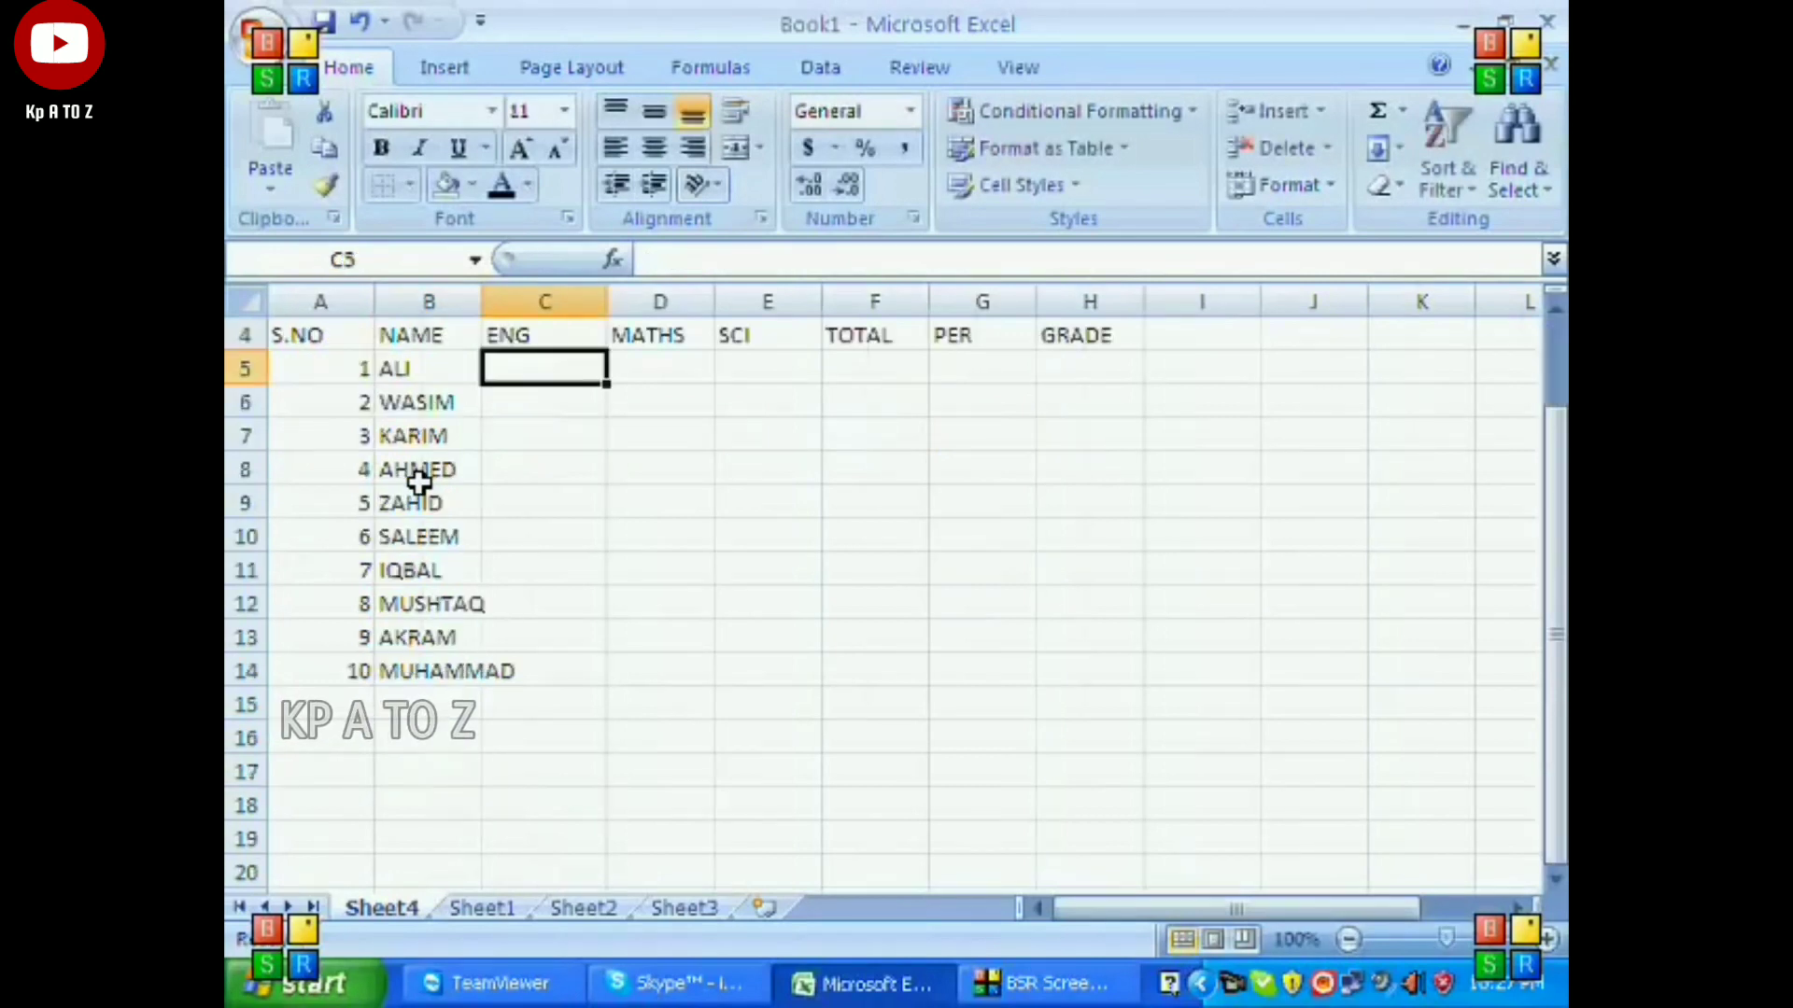
type("85")
key("Return")
type("58 95 25 74 74 36 98 25 74")
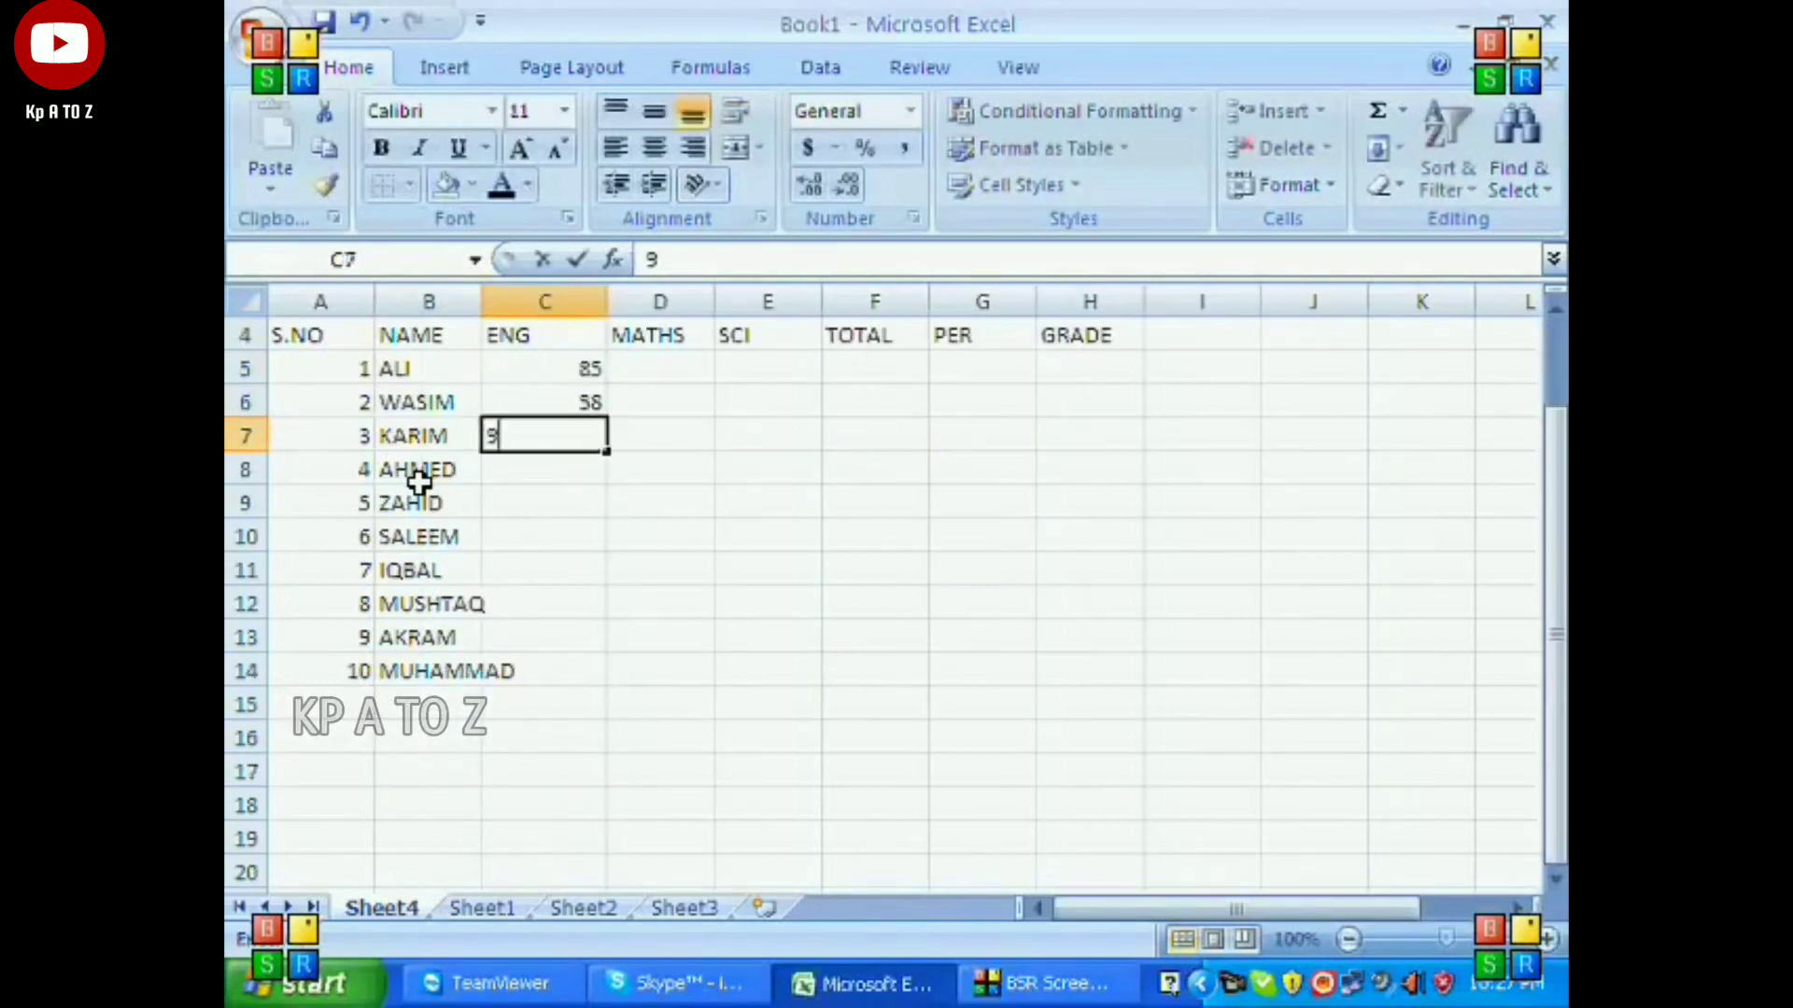
Enter the MATHS marks 74, 25, 65, 85, 98, 78, 25, 65, 45 and 25 in D5:D14.
key("Up")
key("Up")
key("Up")
key("Up")
key("Up")
key("Up")
key("Up")
key("Up")
key("Up")
key("Up")
key("Right")
type("74 25 65 85 98 78 25 65 45 25")
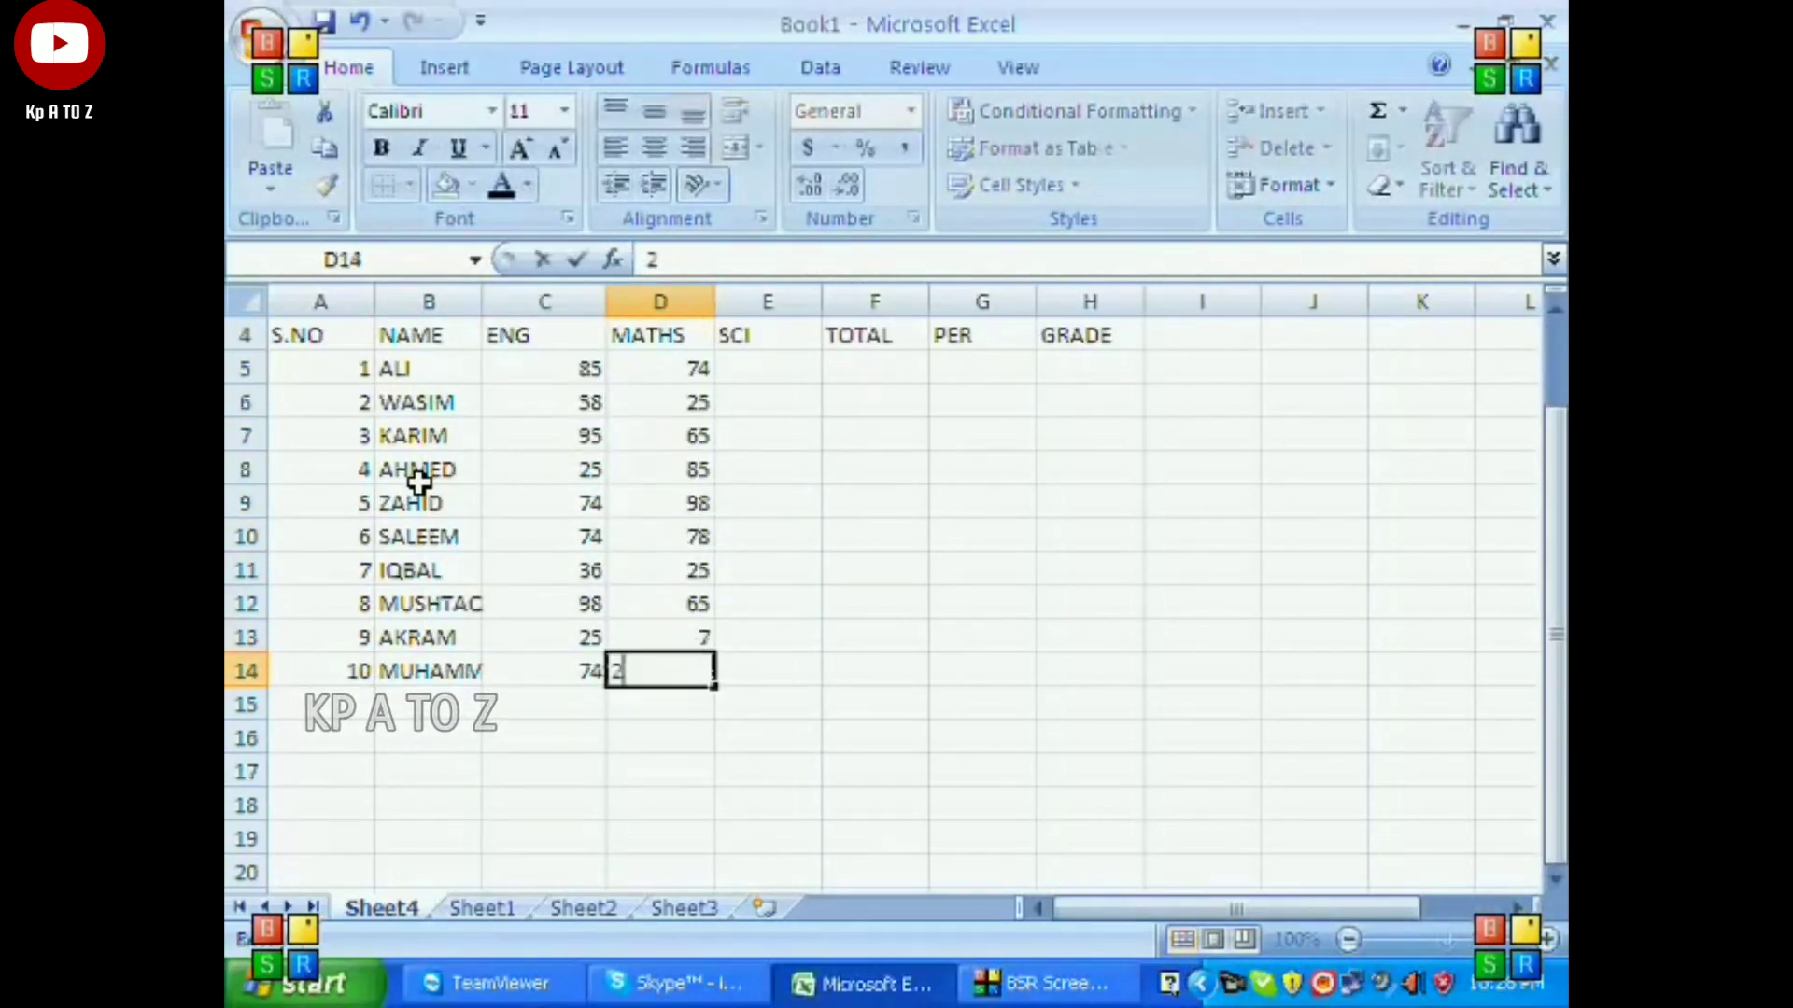
Enter the SCI marks 74, 58, 95, 74, 25, 65, 89, 74, 25 and 65 in E5:E14.
key("Up")
key("Up")
key("Up")
key("Up")
key("Up")
key("Up")
key("Up")
key("Up")
key("Up")
key("Up")
key("Right")
type("74 58 95 74 25 65 89 74 25 65")
Total the three subject marks of the first two students in F5 and F6, one row at a time with AutoSum.
key("Up")
key("Up")
key("Up")
key("Up")
key("Up")
key("Up")
key("Up")
key("Up")
key("Up")
key("Up")
key("Up")
key("Right")
key("Down")
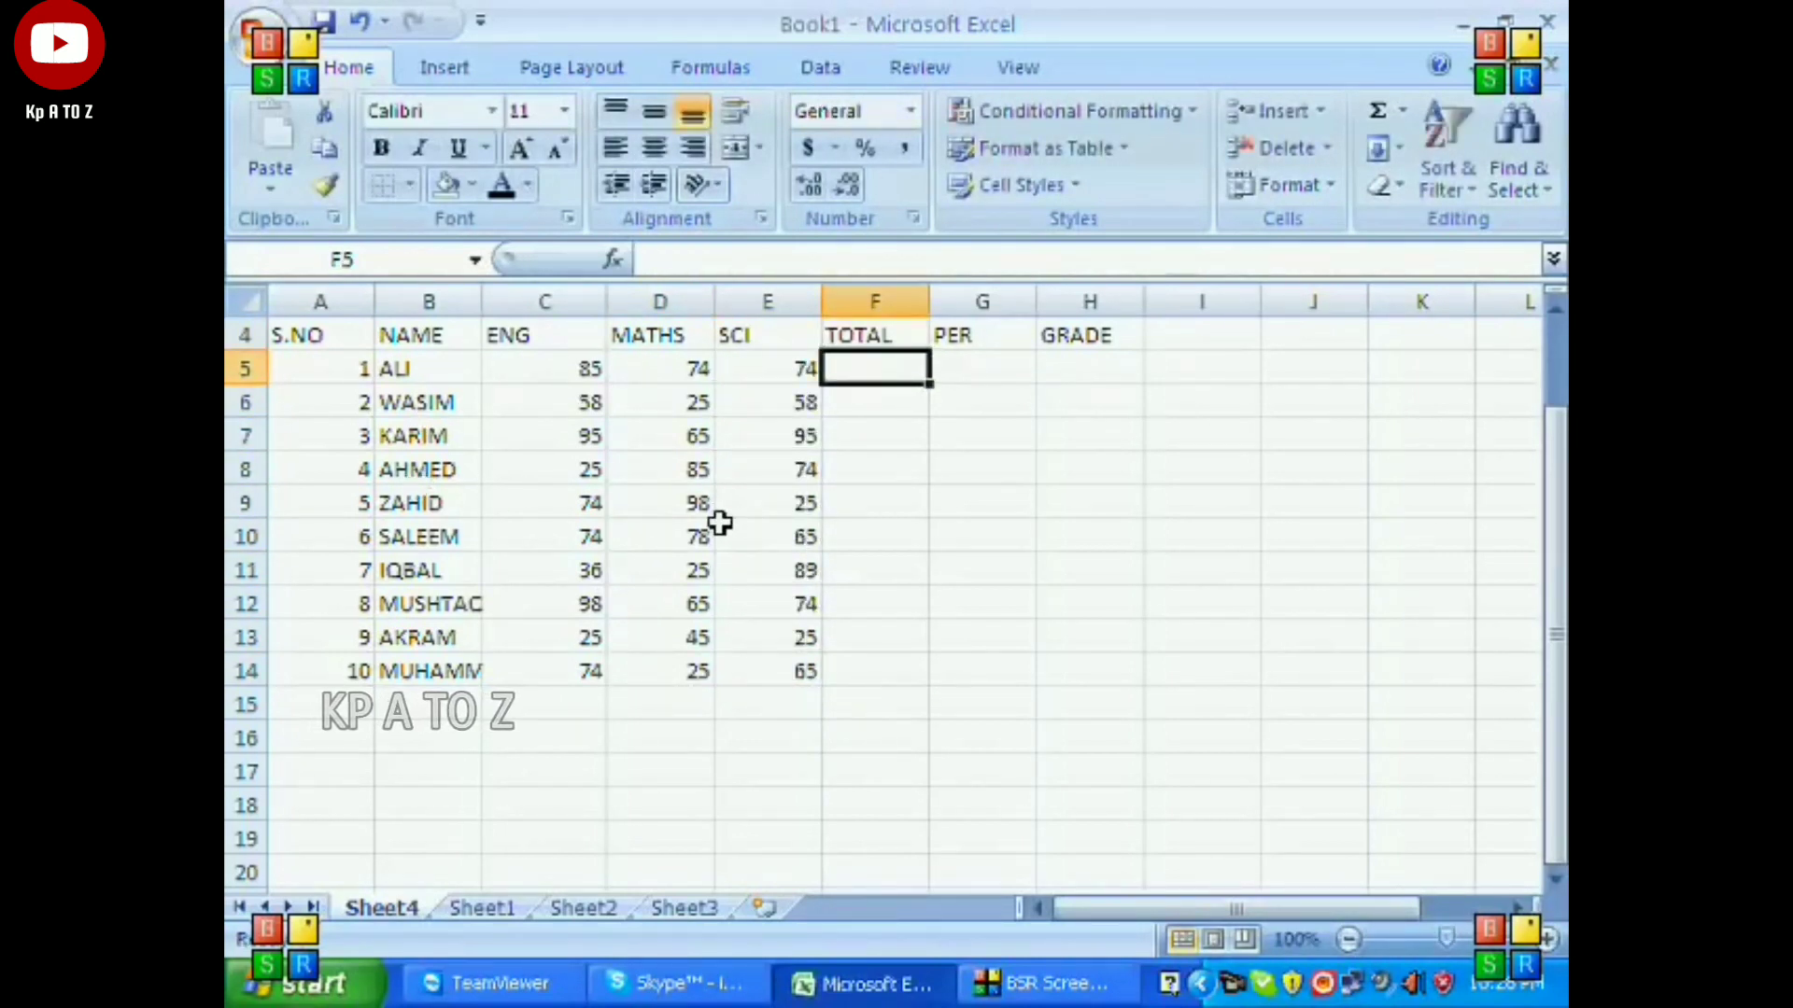
left_click(545, 368)
left_click_drag(545, 368, 869, 369)
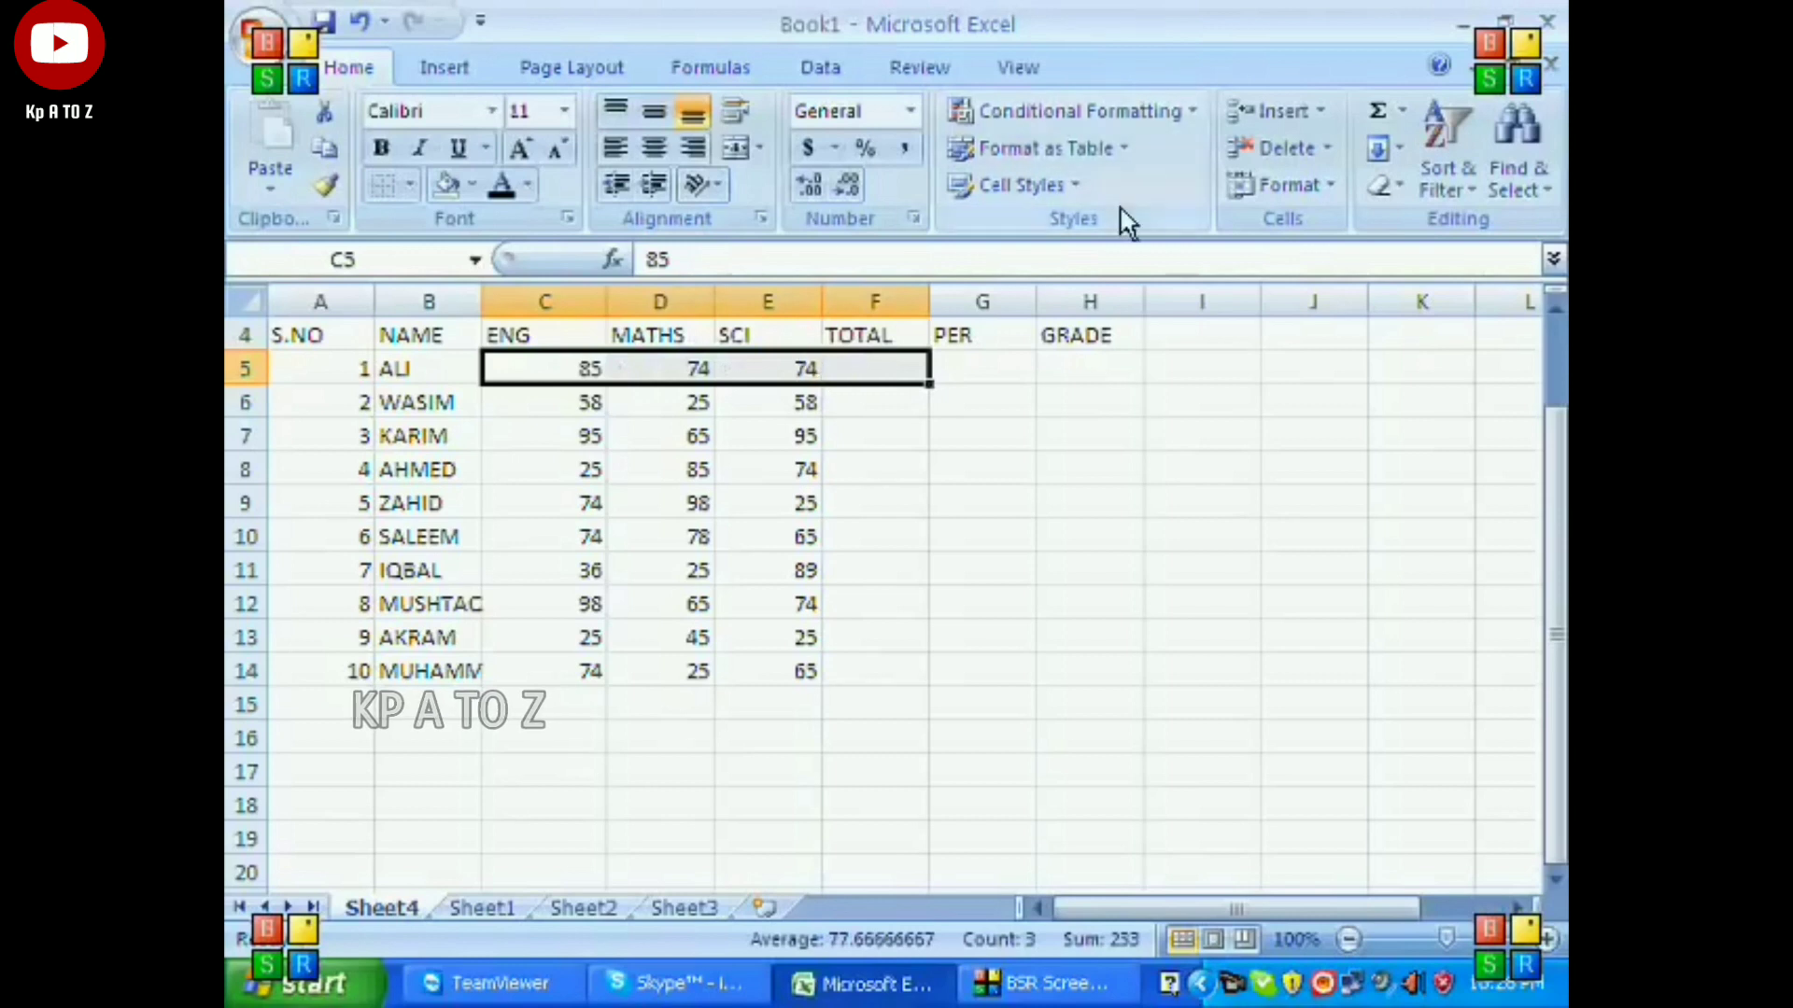
left_click(1376, 112)
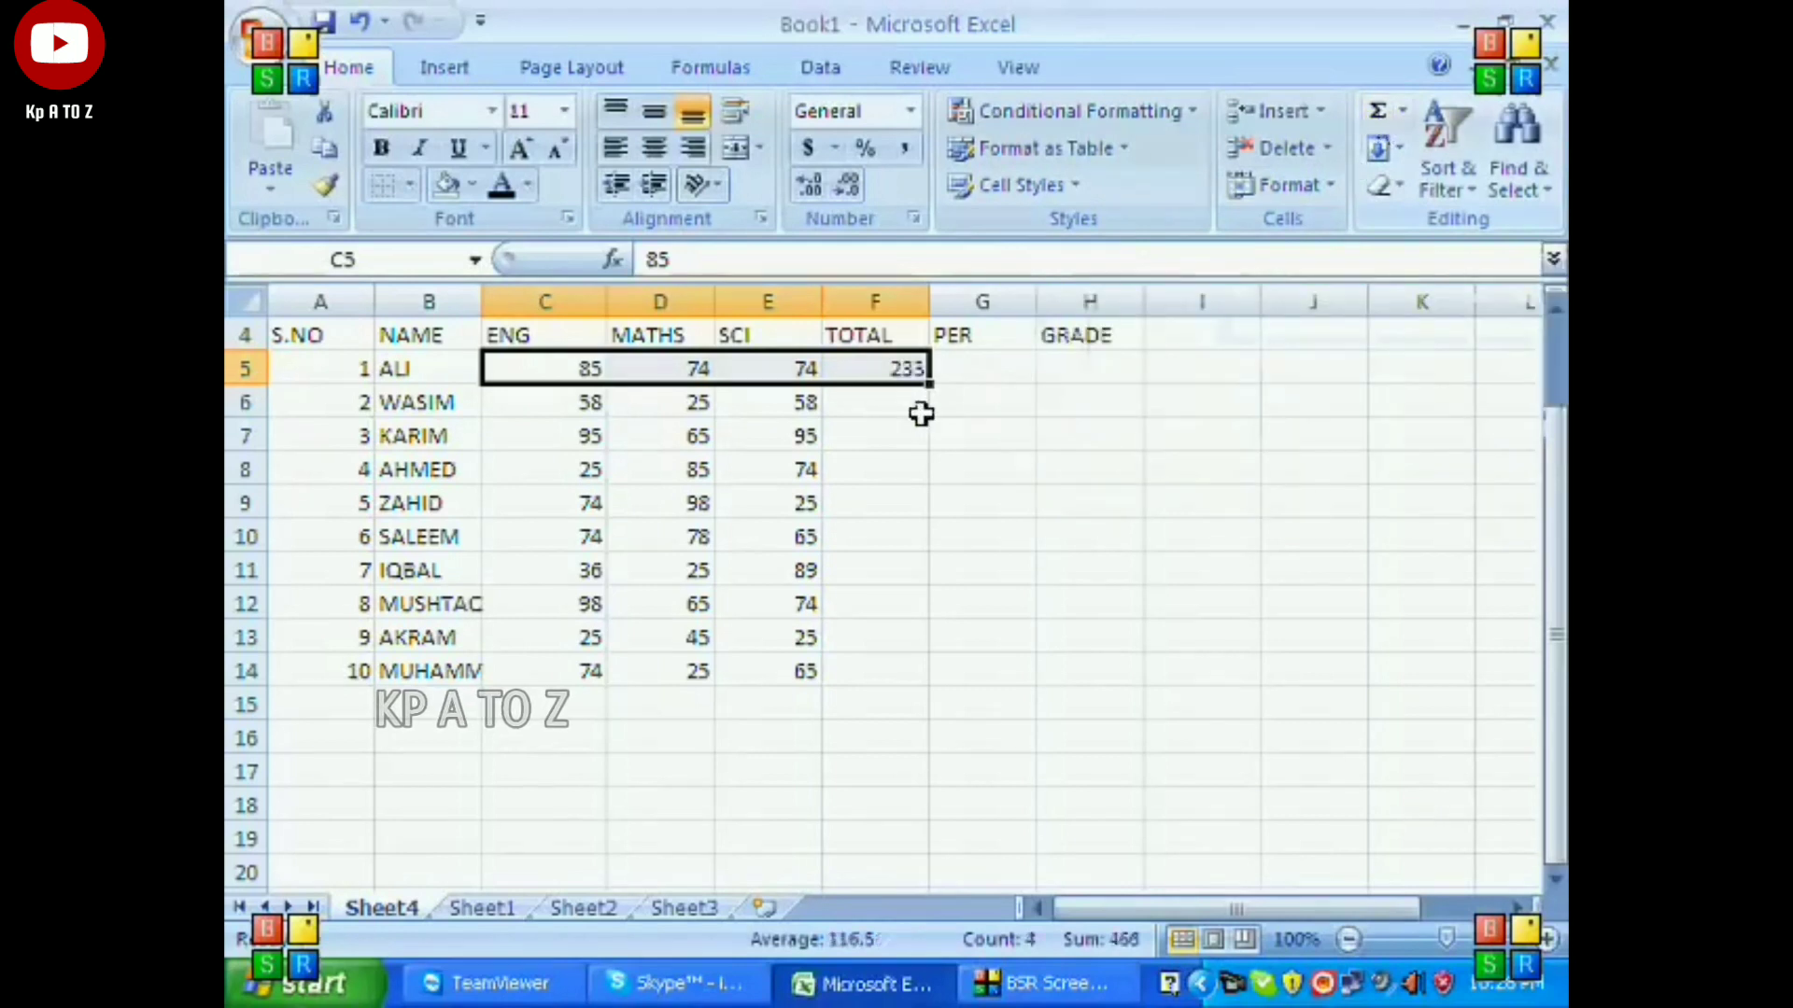
left_click_drag(580, 400, 840, 400)
left_click(1378, 112)
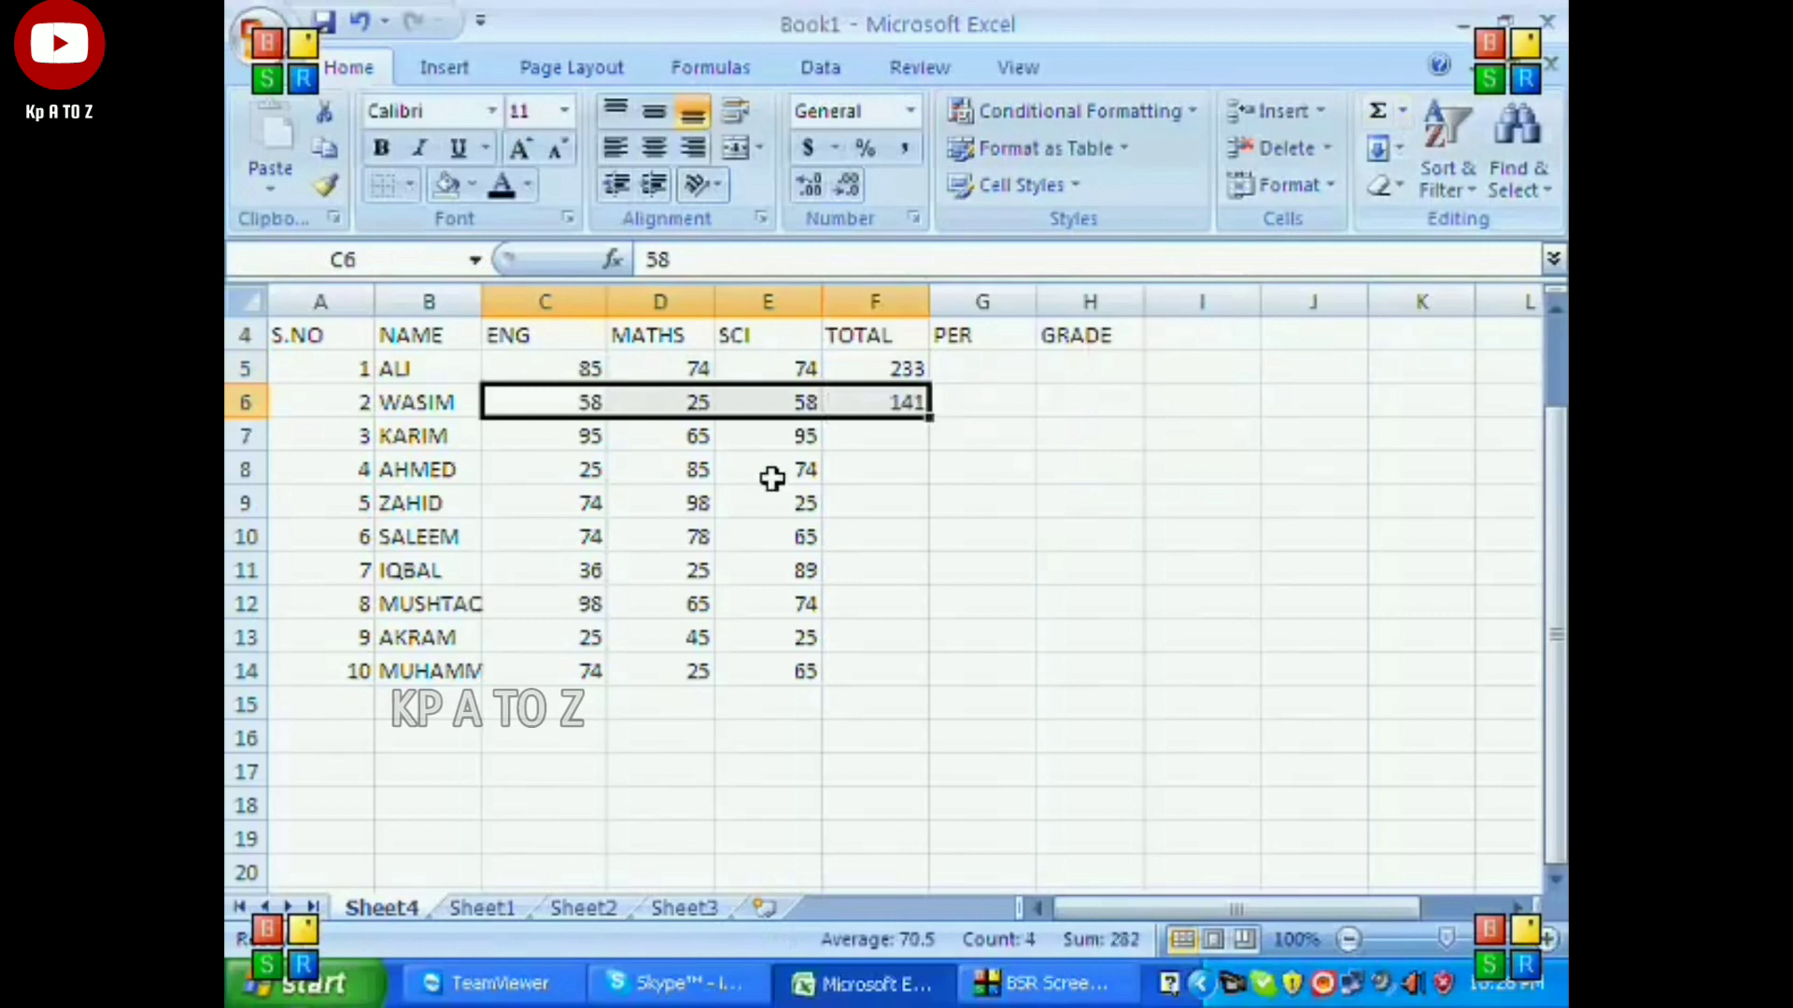
Use AutoSum row by row to total the marks of students 3 to 5 in F7, F8 and F9.
left_click_drag(590, 436, 833, 436)
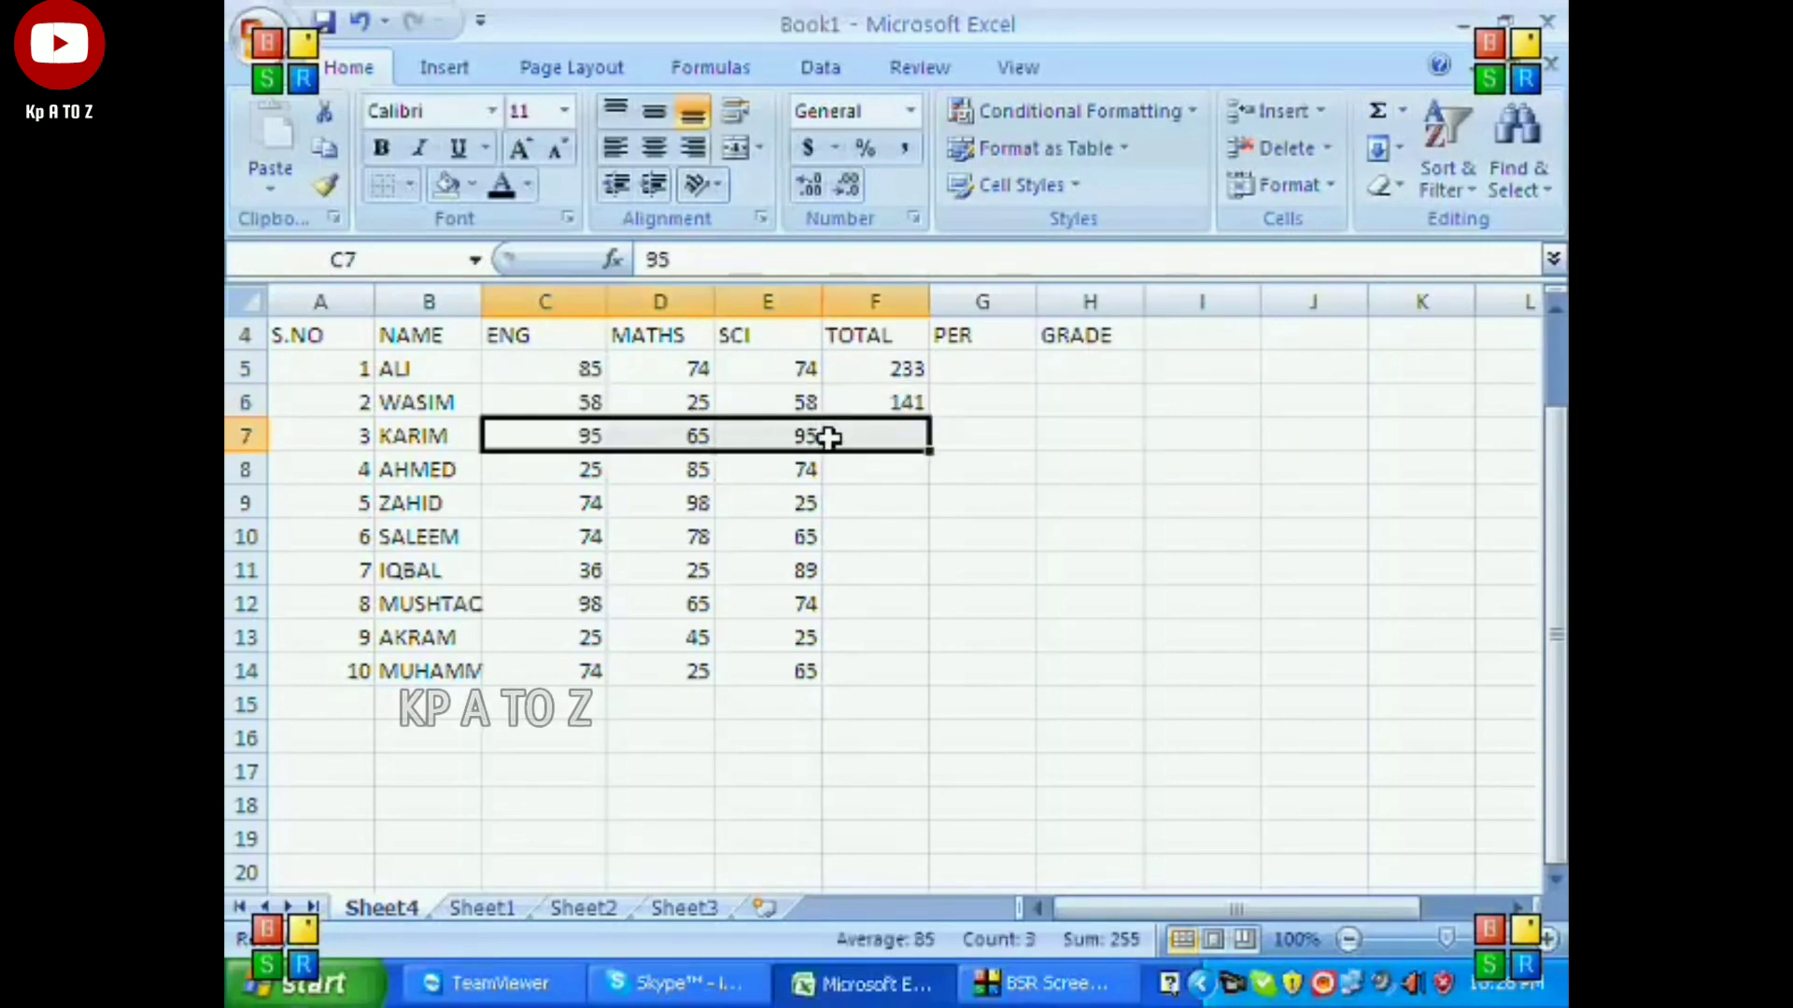
left_click(1378, 112)
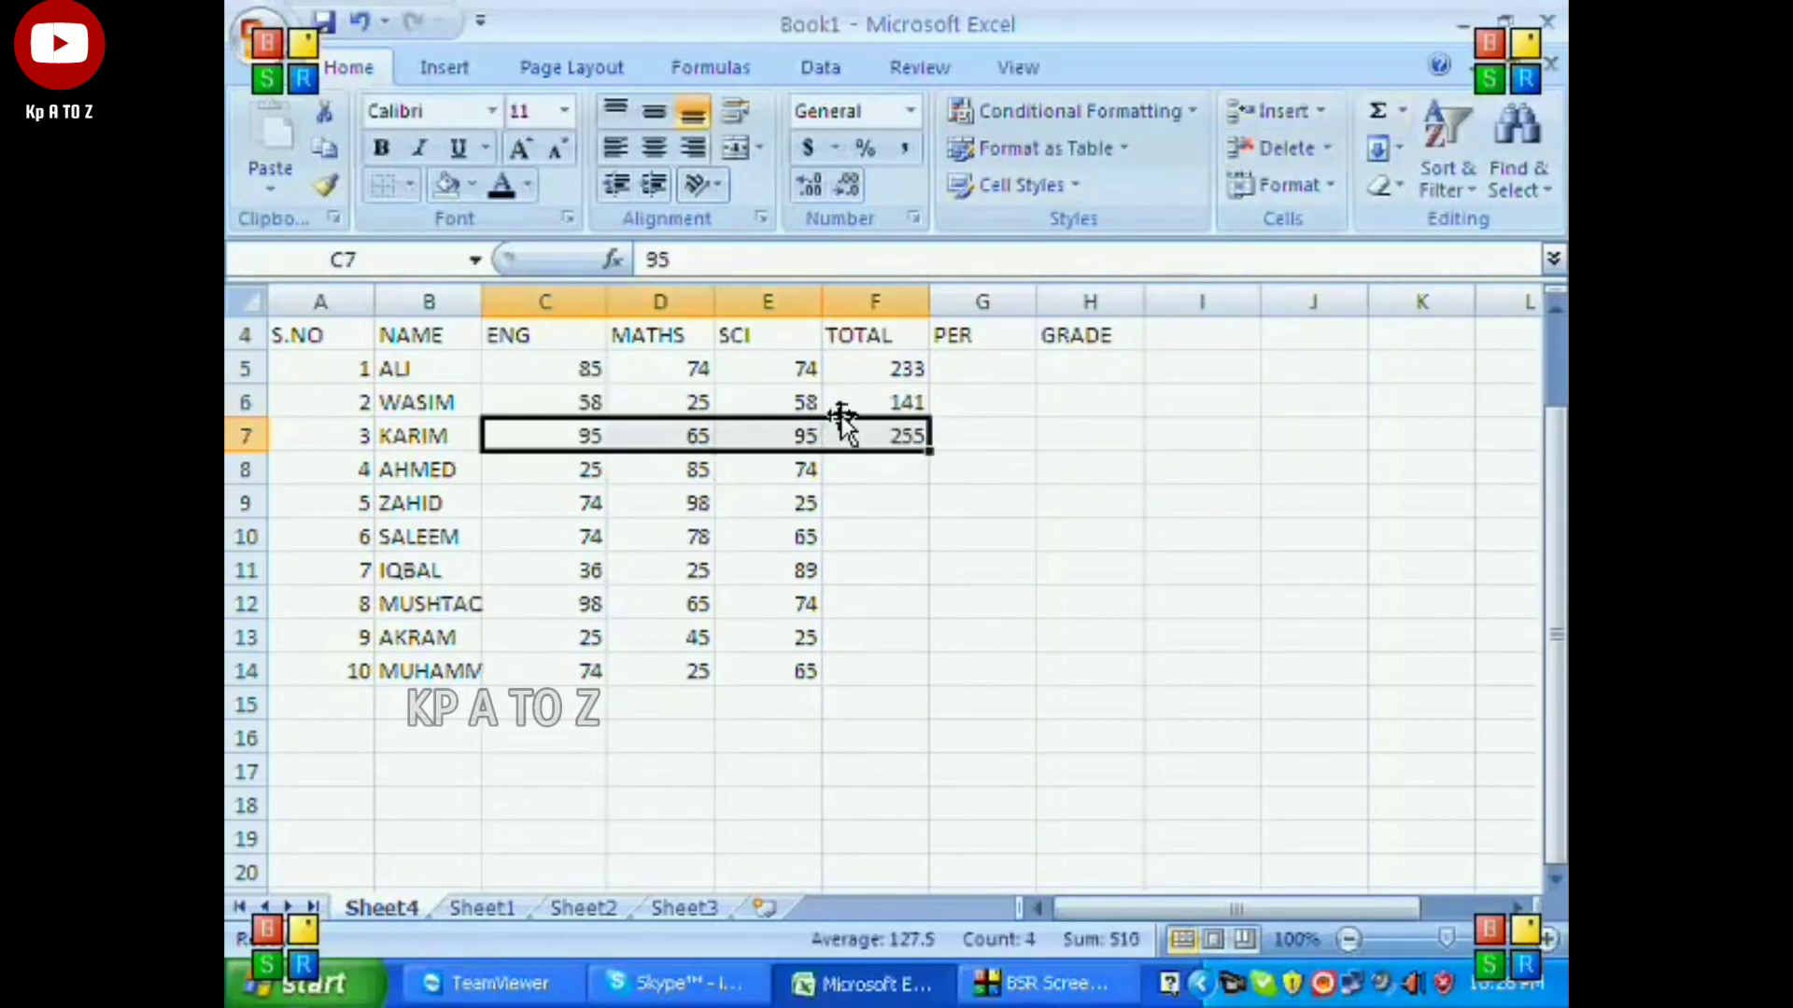
left_click_drag(572, 469, 864, 474)
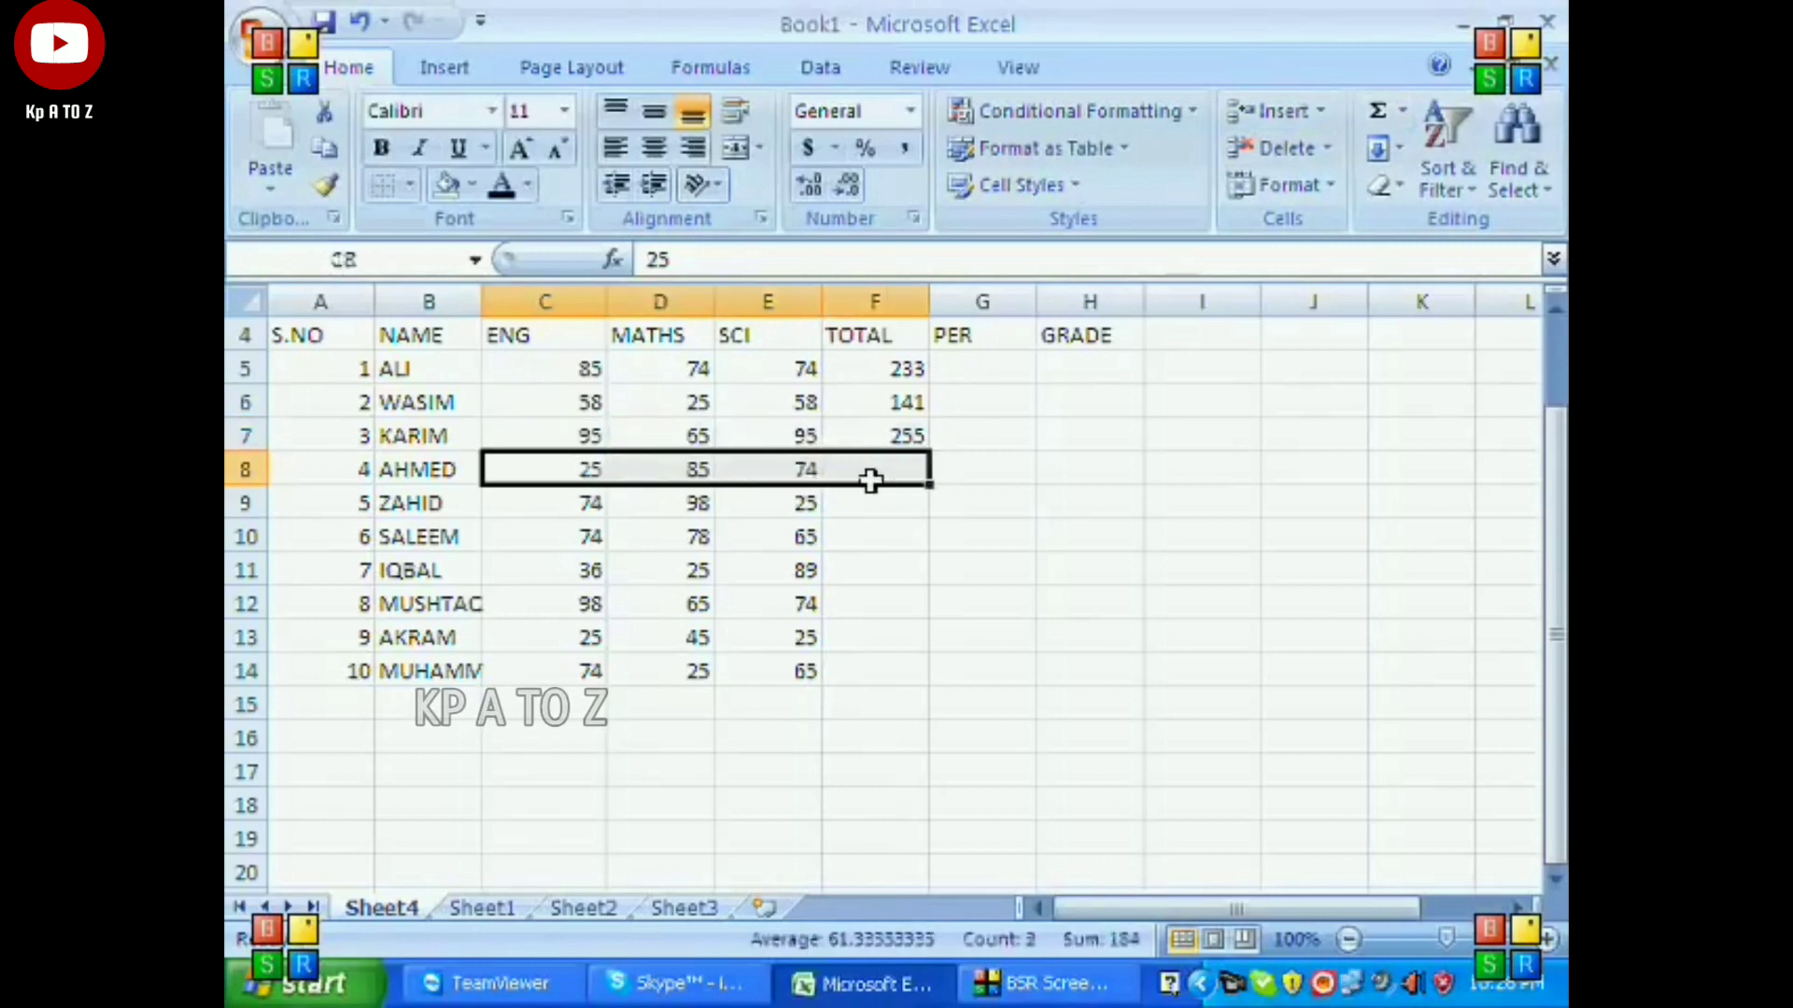
left_click(1378, 112)
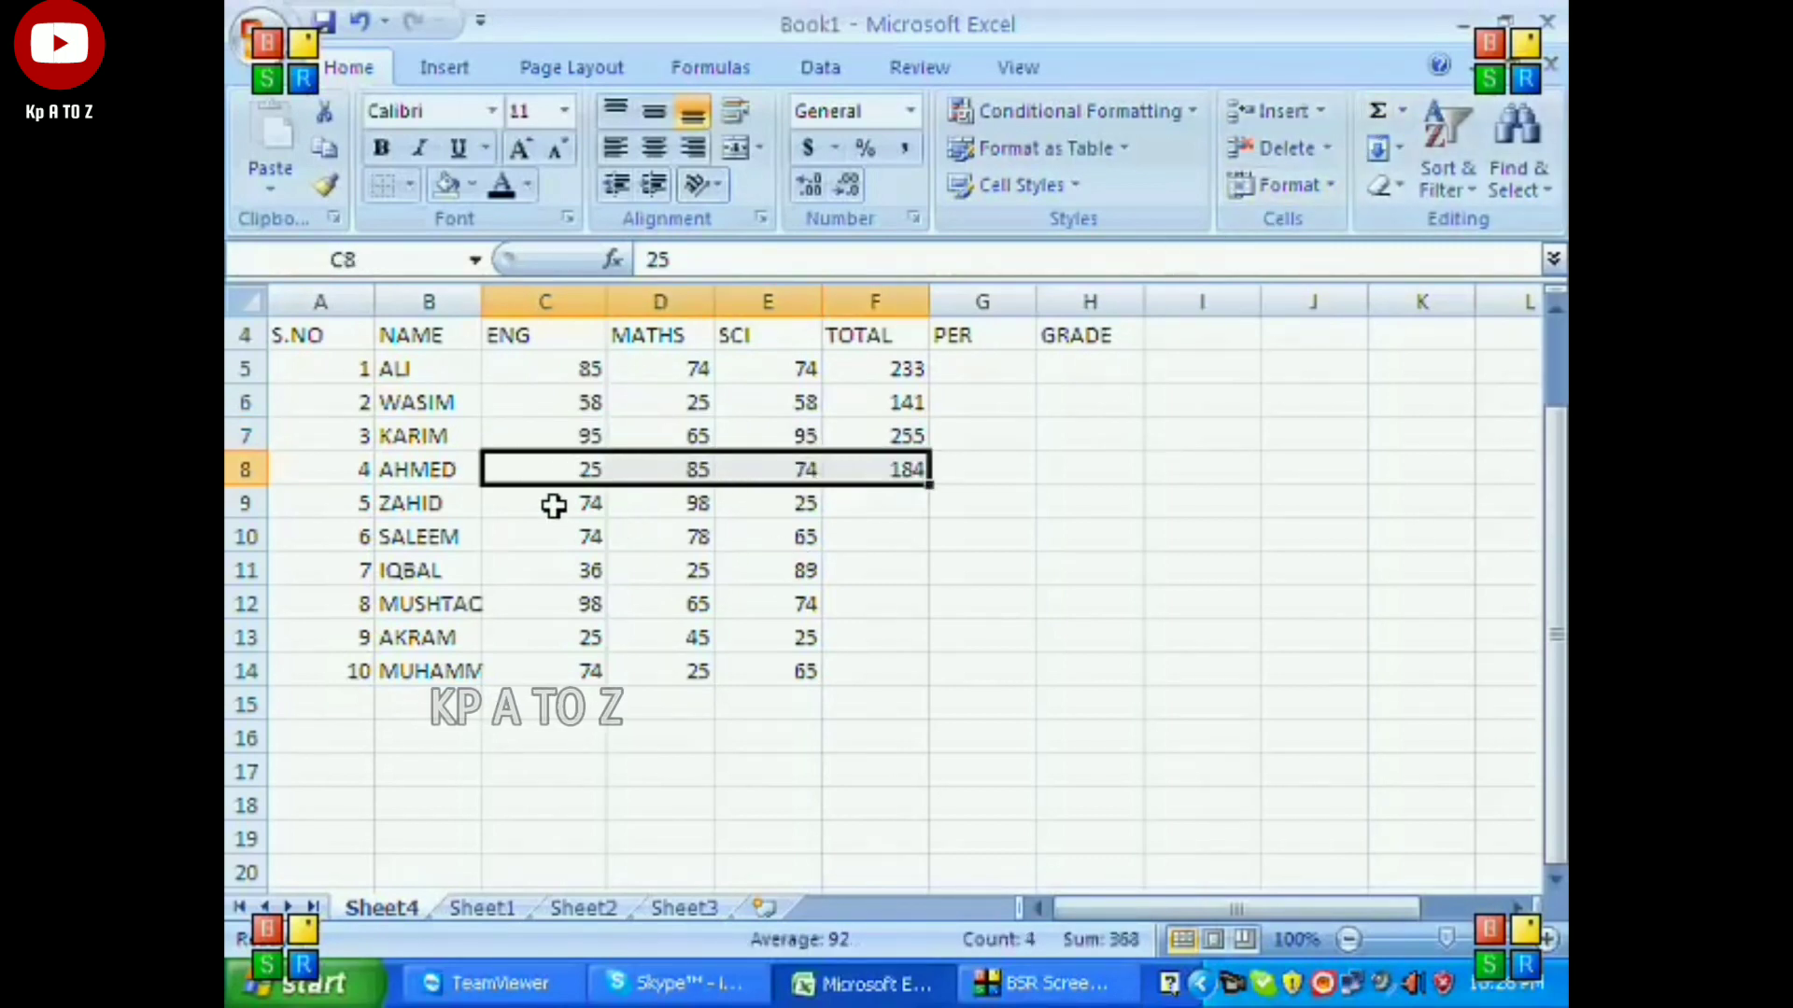
left_click_drag(554, 506, 836, 504)
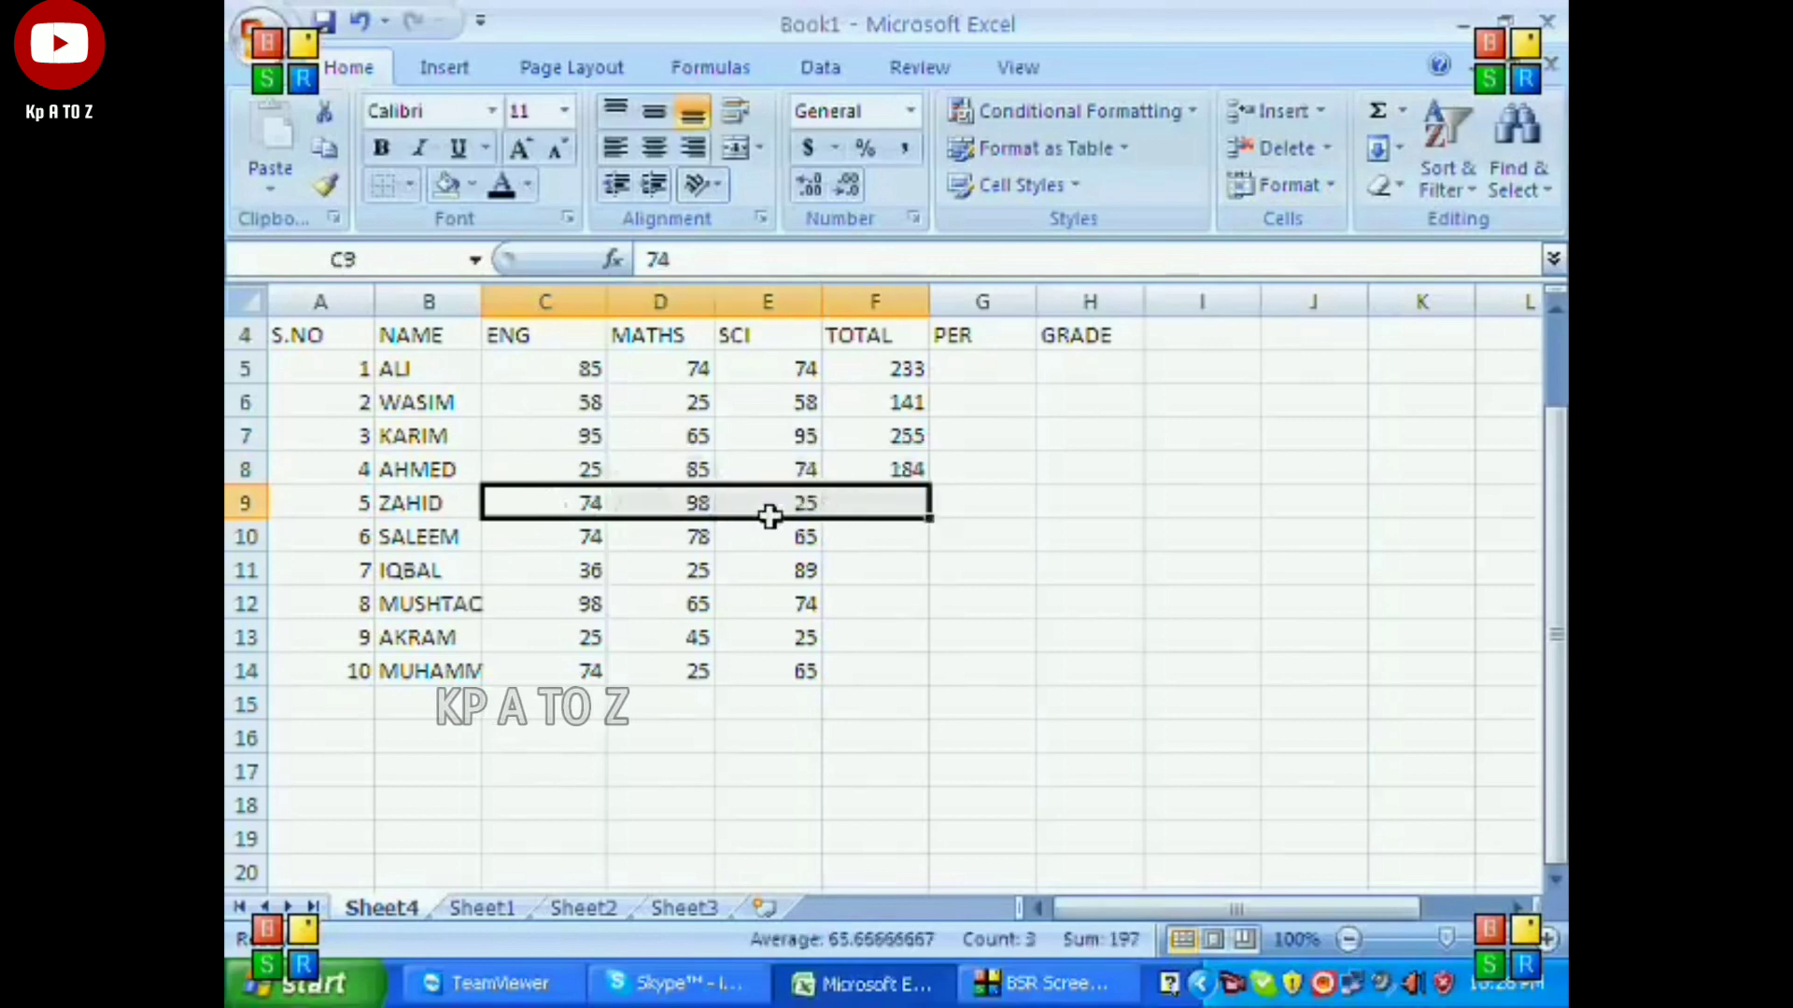
left_click(1378, 112)
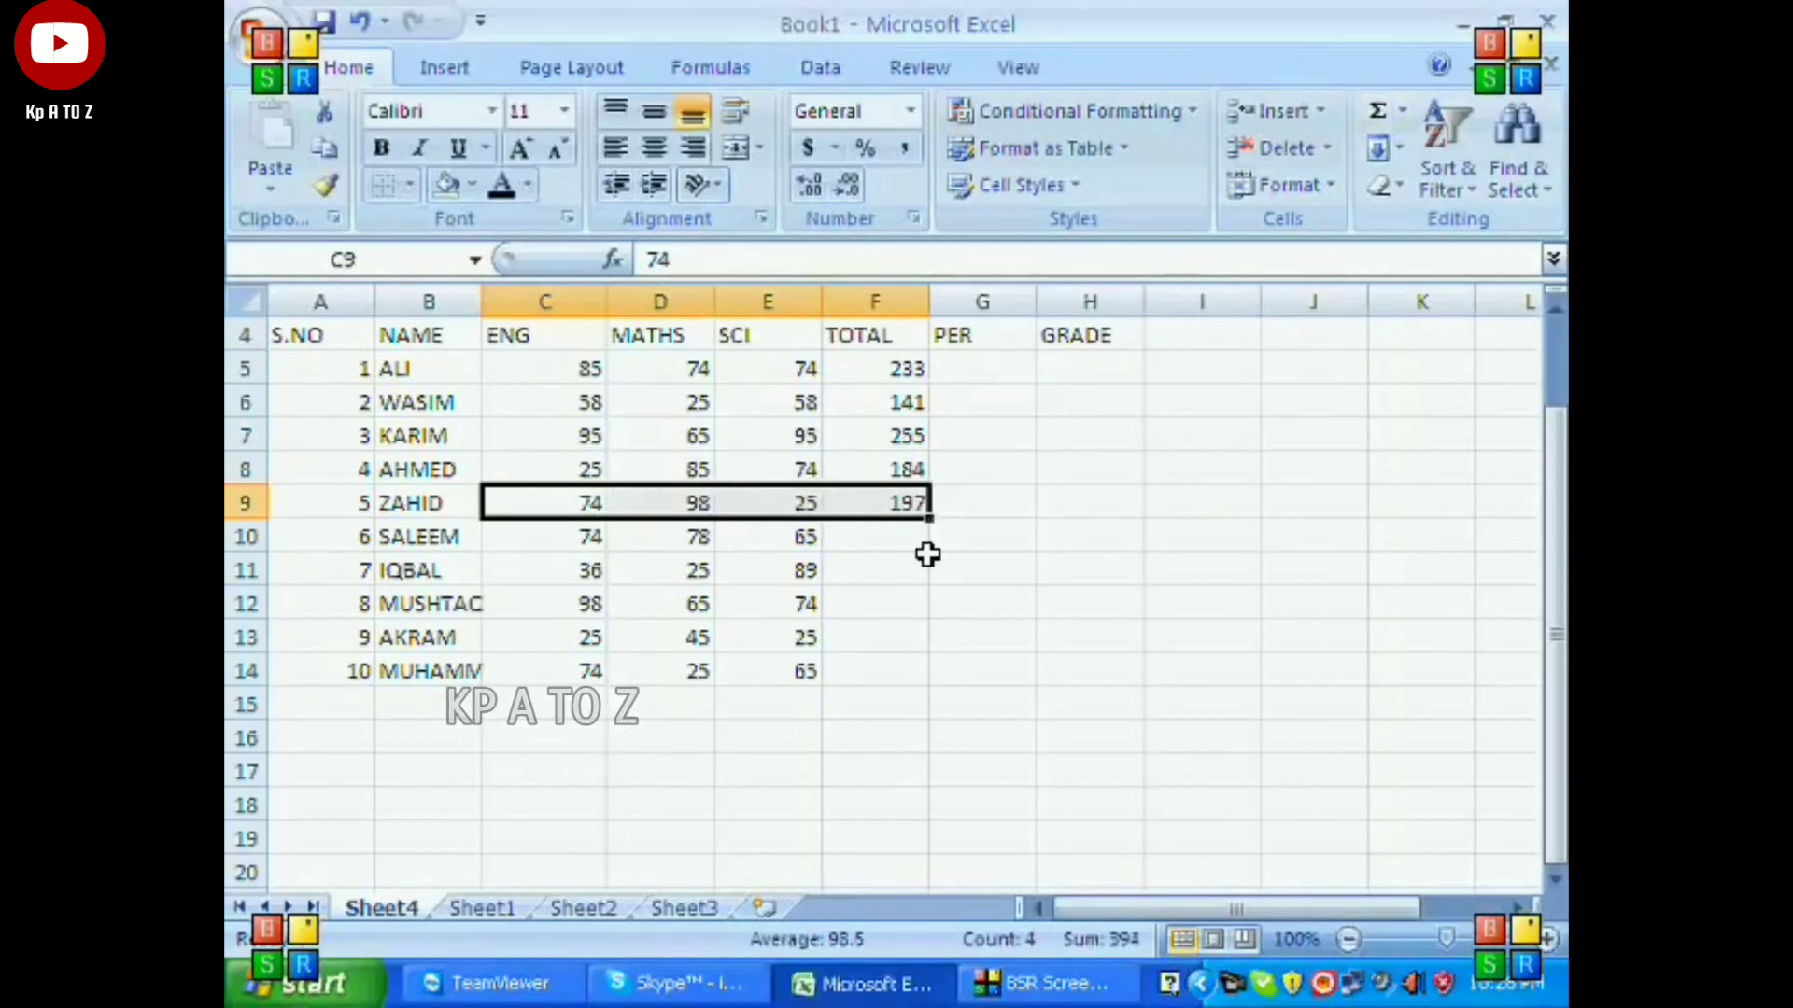
Clear the totals from cells F5 to F9.
left_click(969, 398)
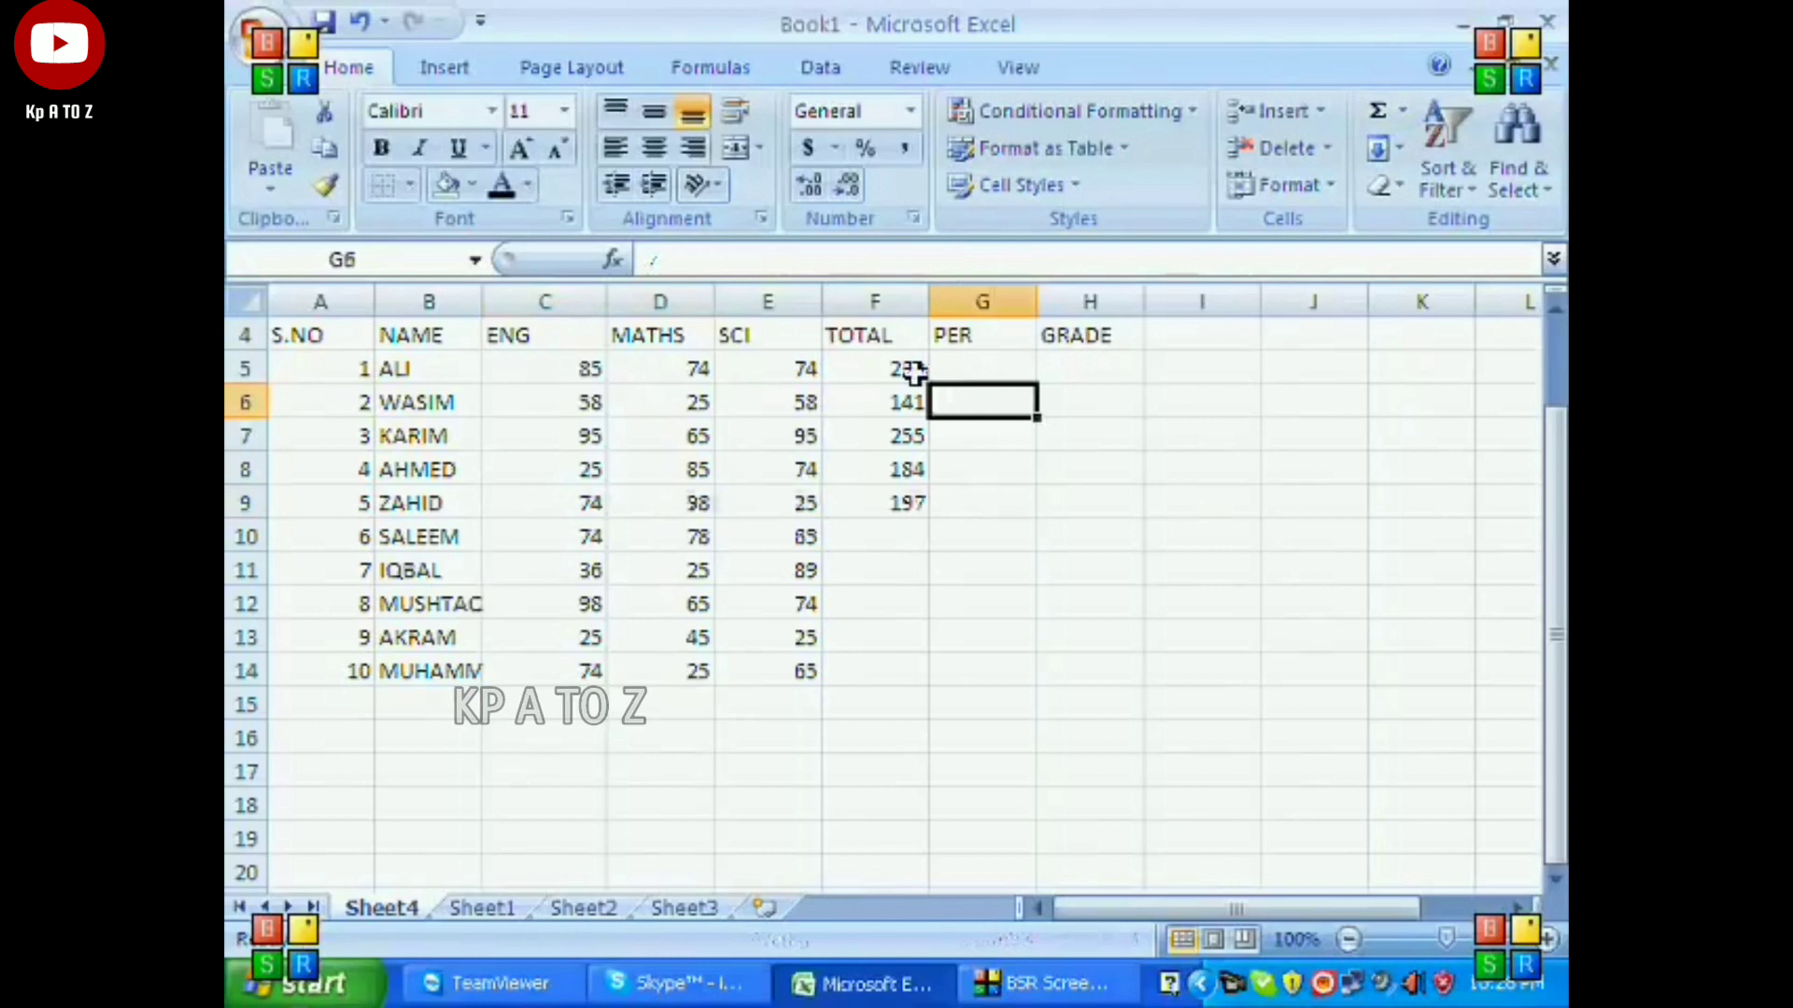
left_click_drag(912, 369, 916, 502)
key("Delete")
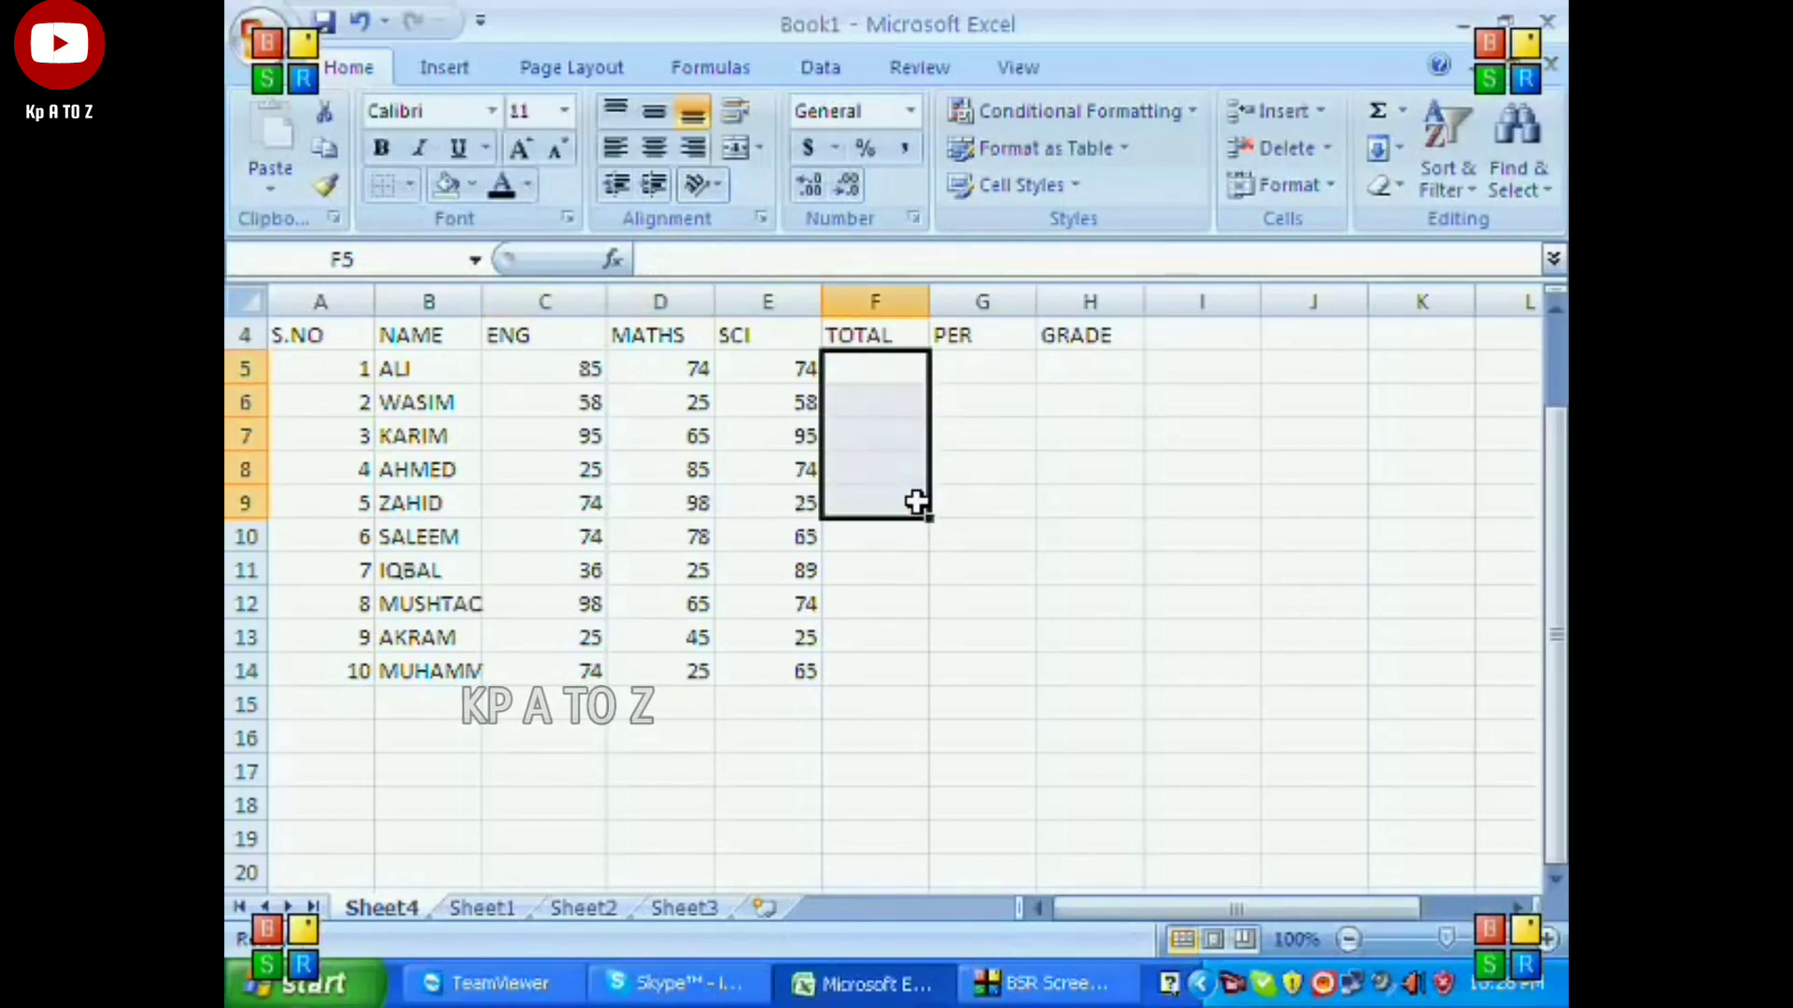
Select C5:F14 and total all ten students' marks in the TOTAL column at once with AutoSum.
left_click(1016, 443)
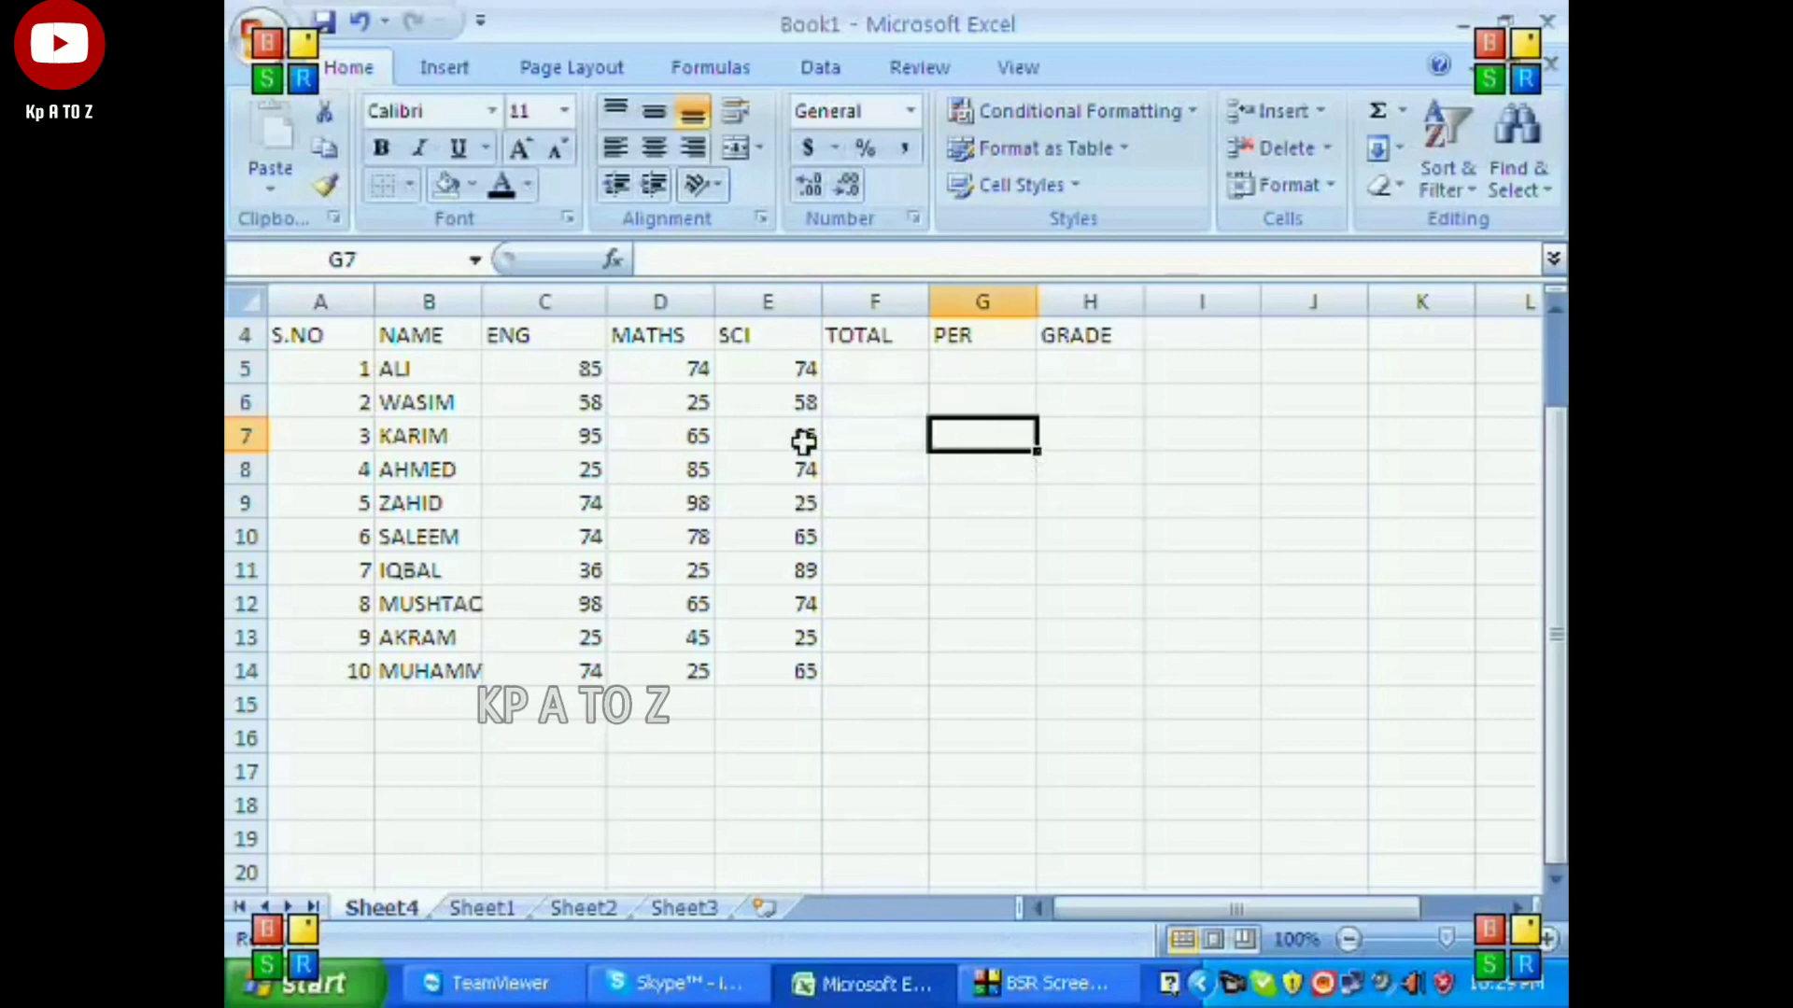
left_click_drag(583, 369, 831, 665)
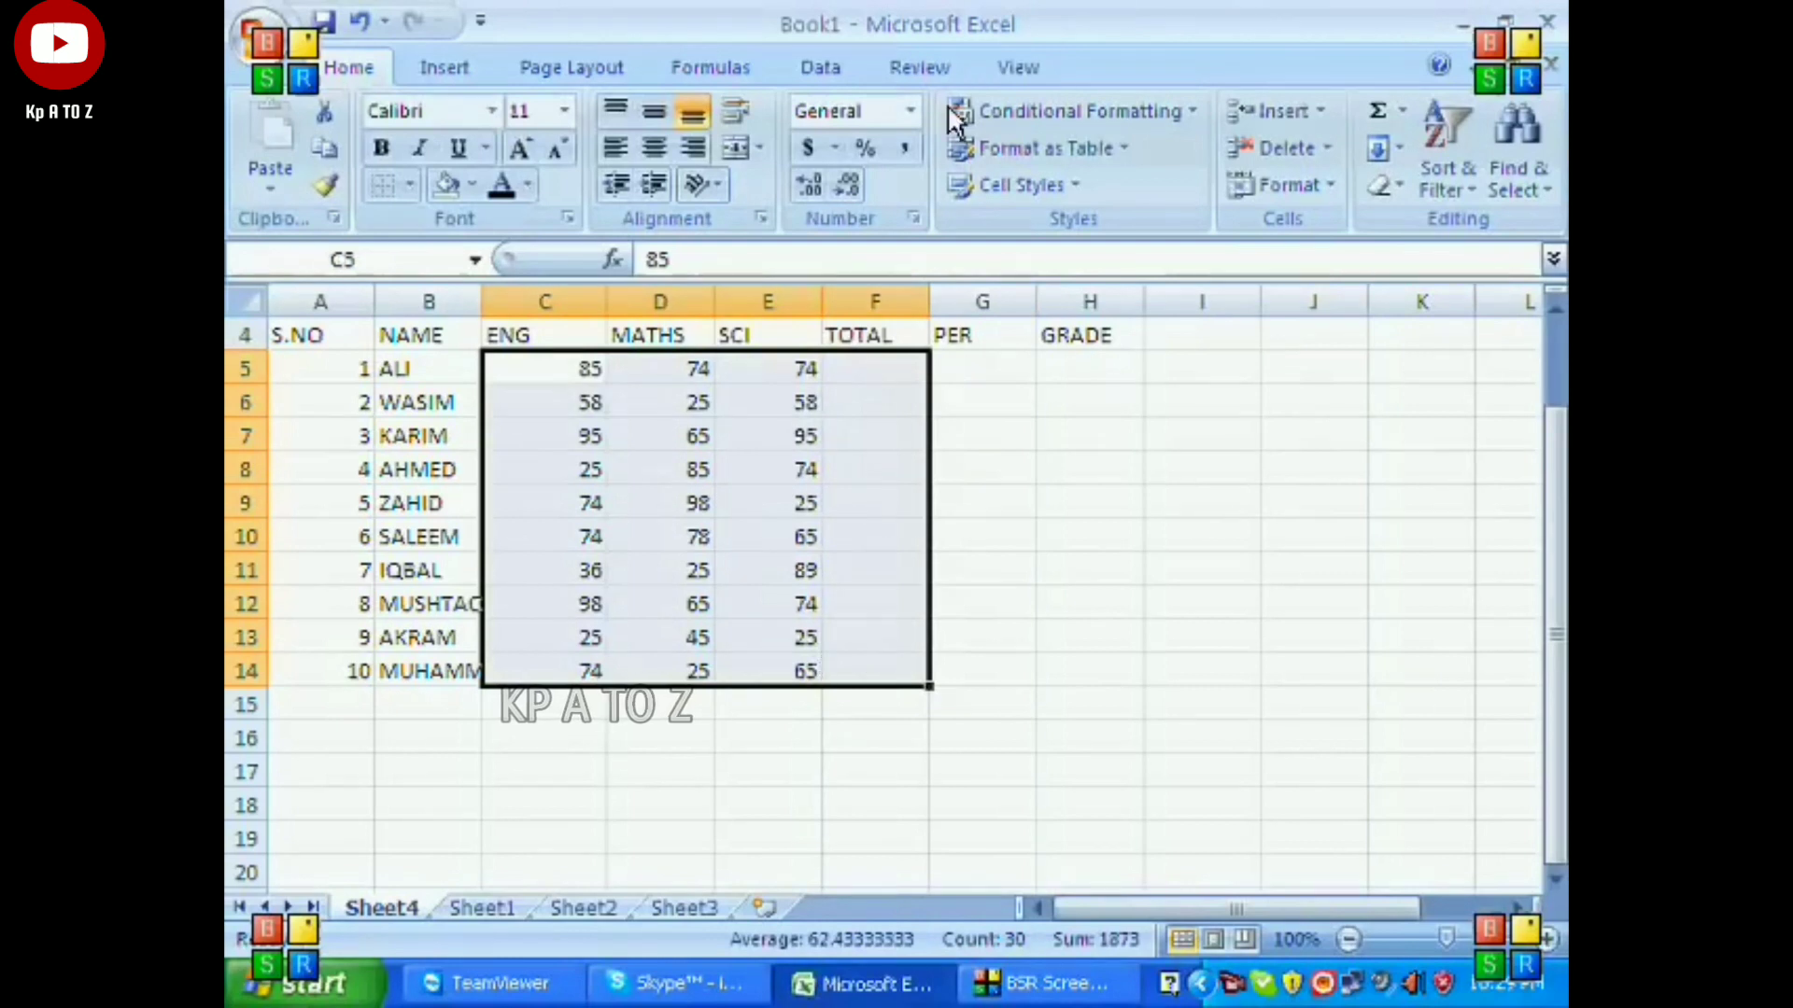
left_click(1374, 109)
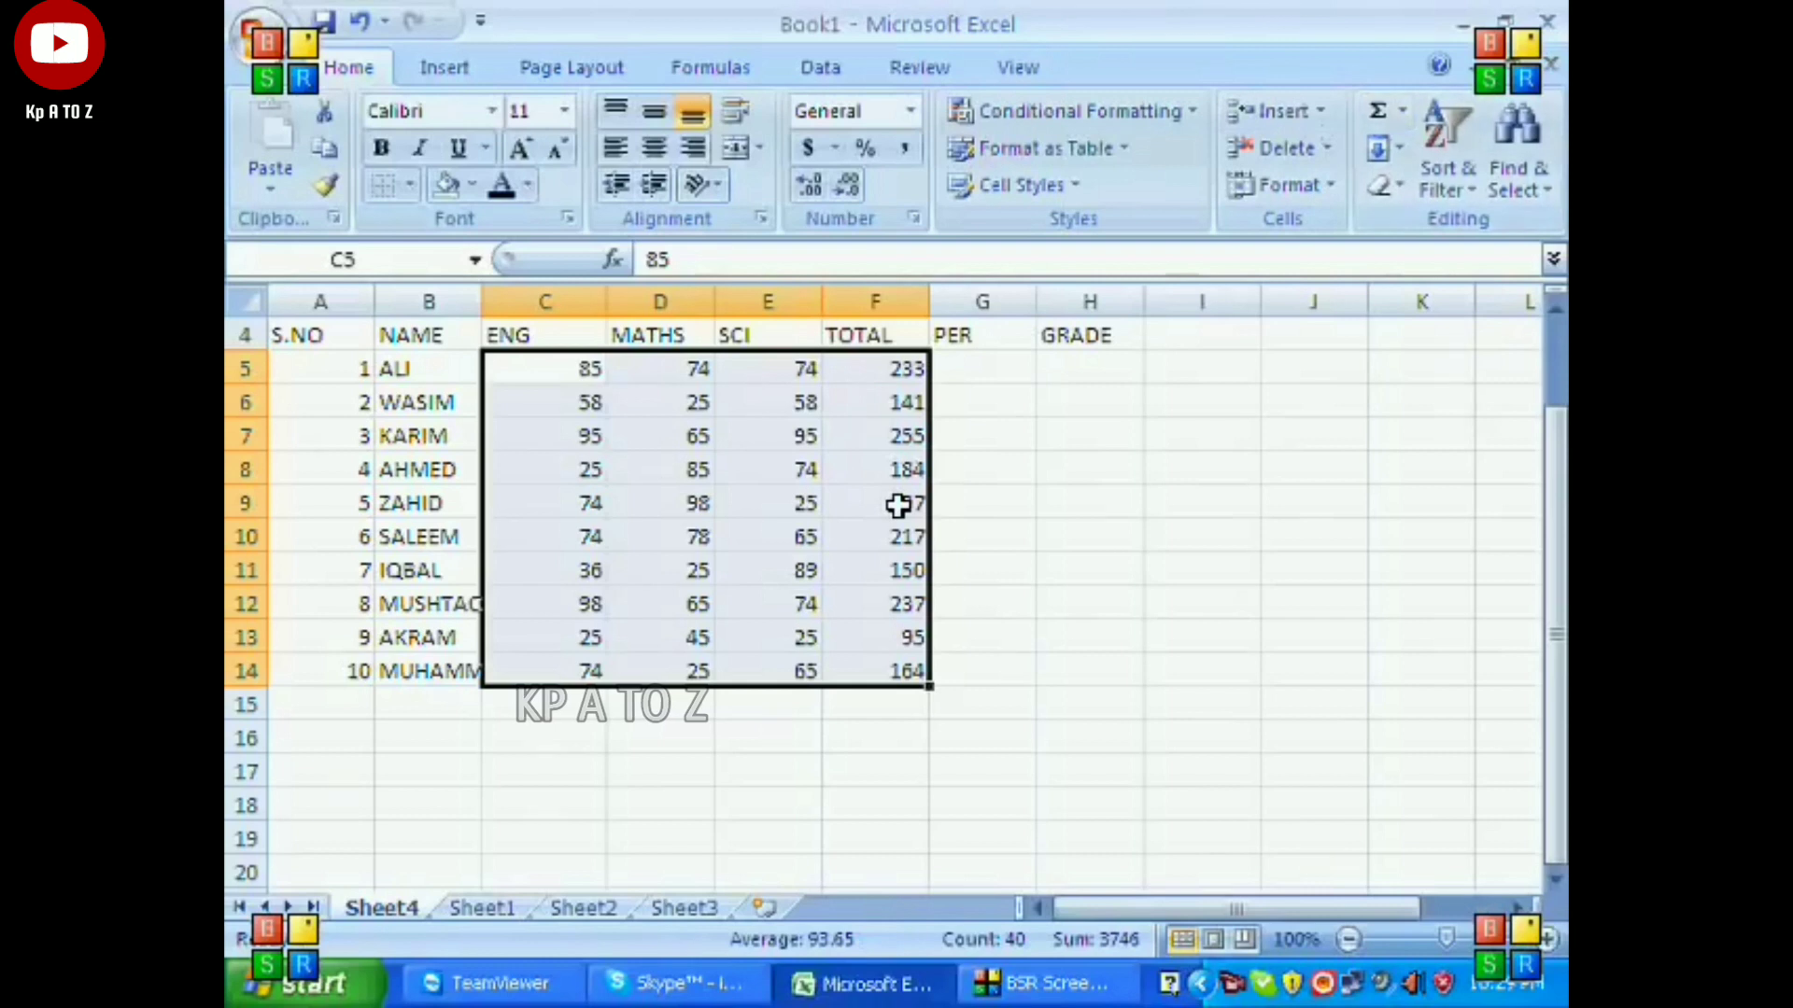
Clear the contents of F6:G14, keeping only the first student's total in F5.
left_click(996, 490)
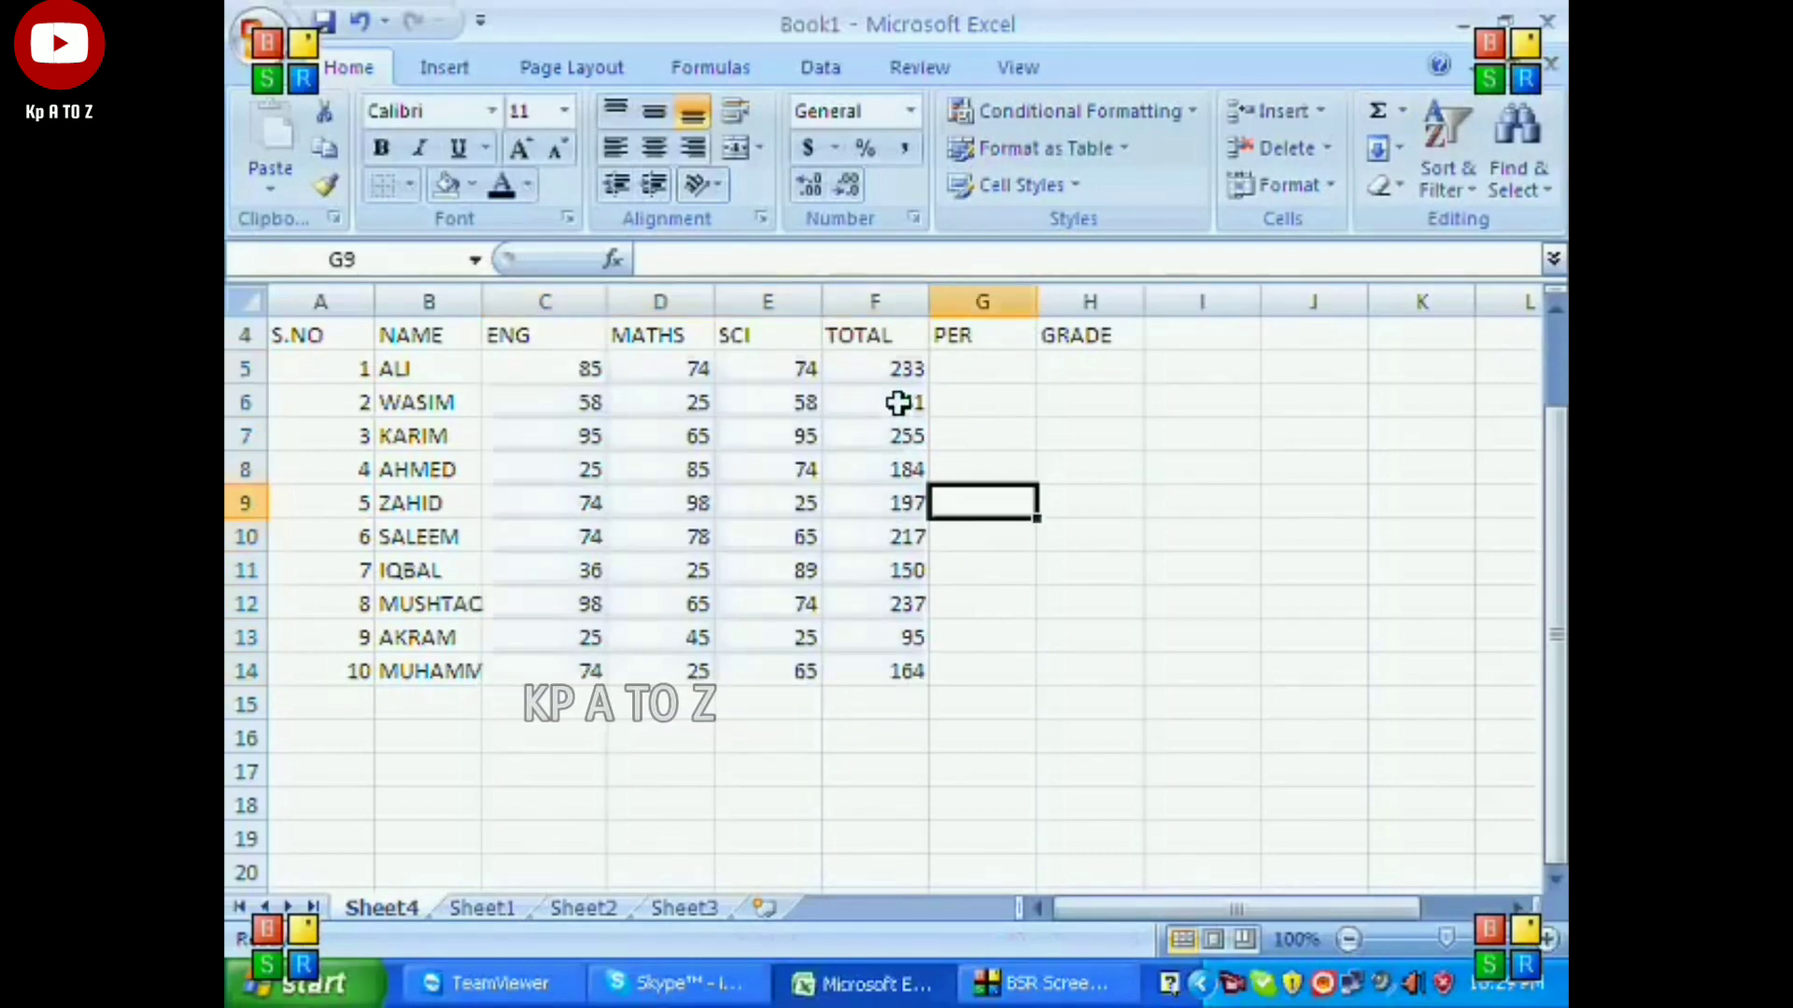
left_click_drag(900, 402, 934, 670)
key("Delete")
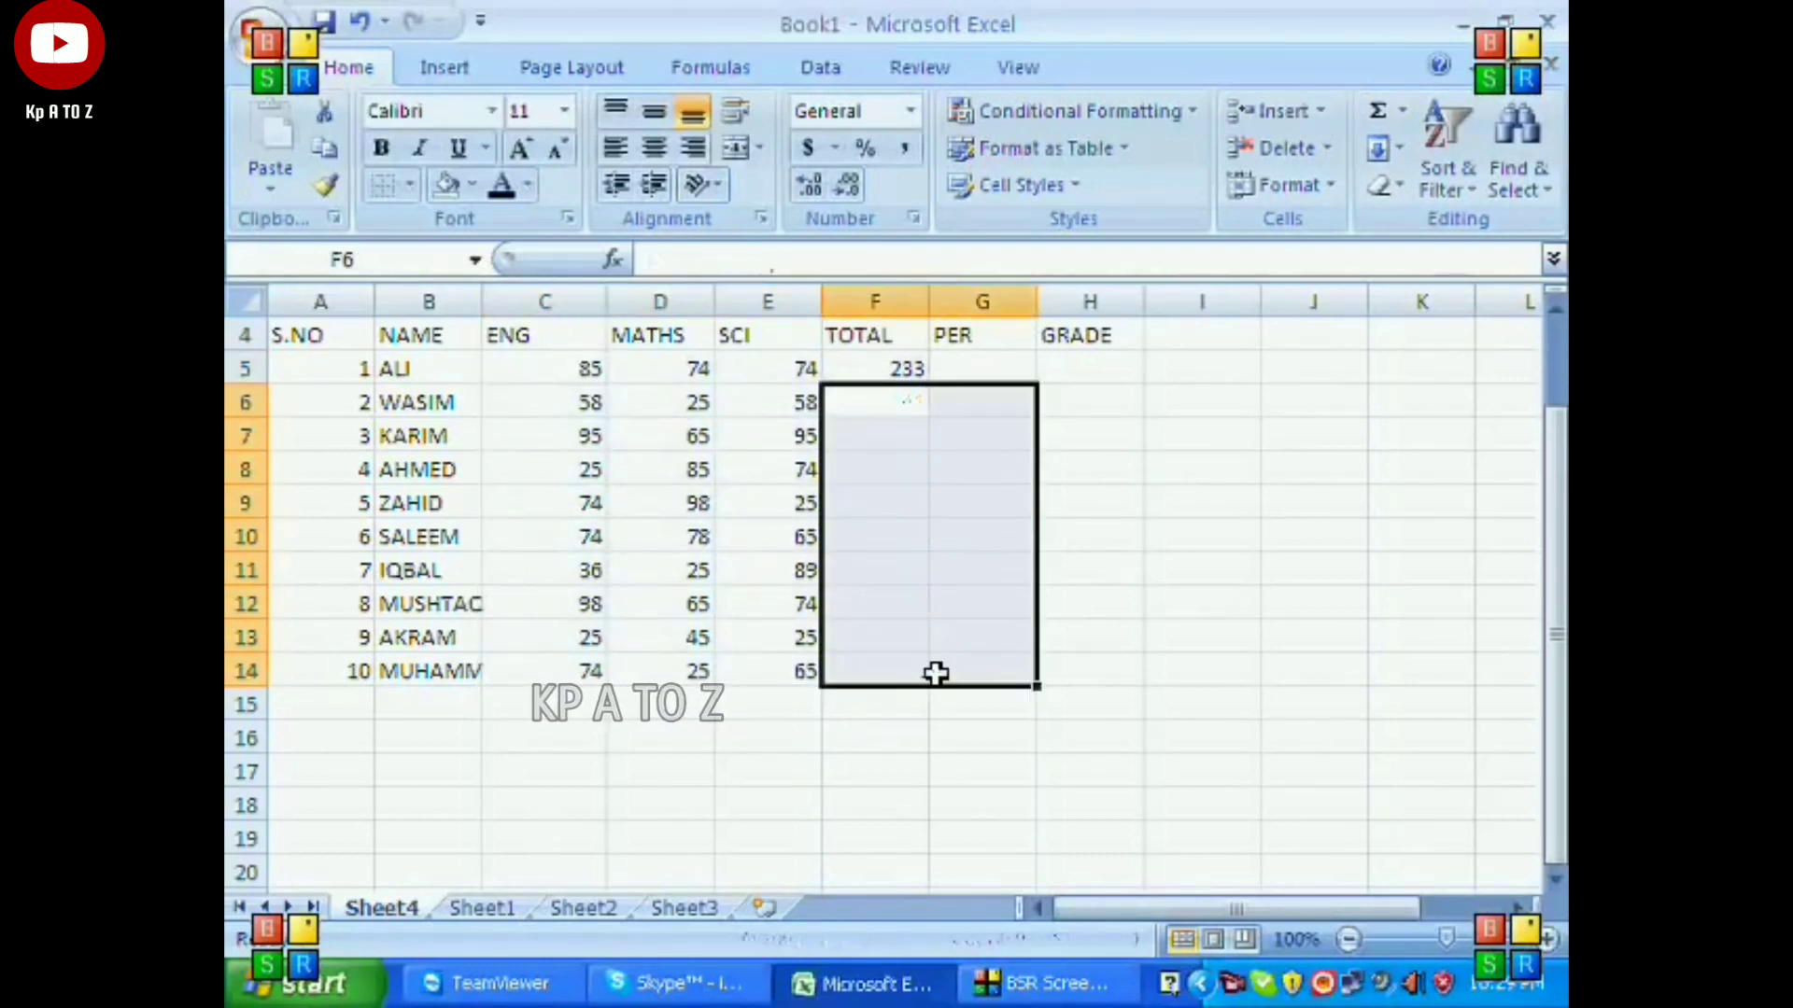
Fill the total formula from F5 down to F14 for all ten students.
key("Up")
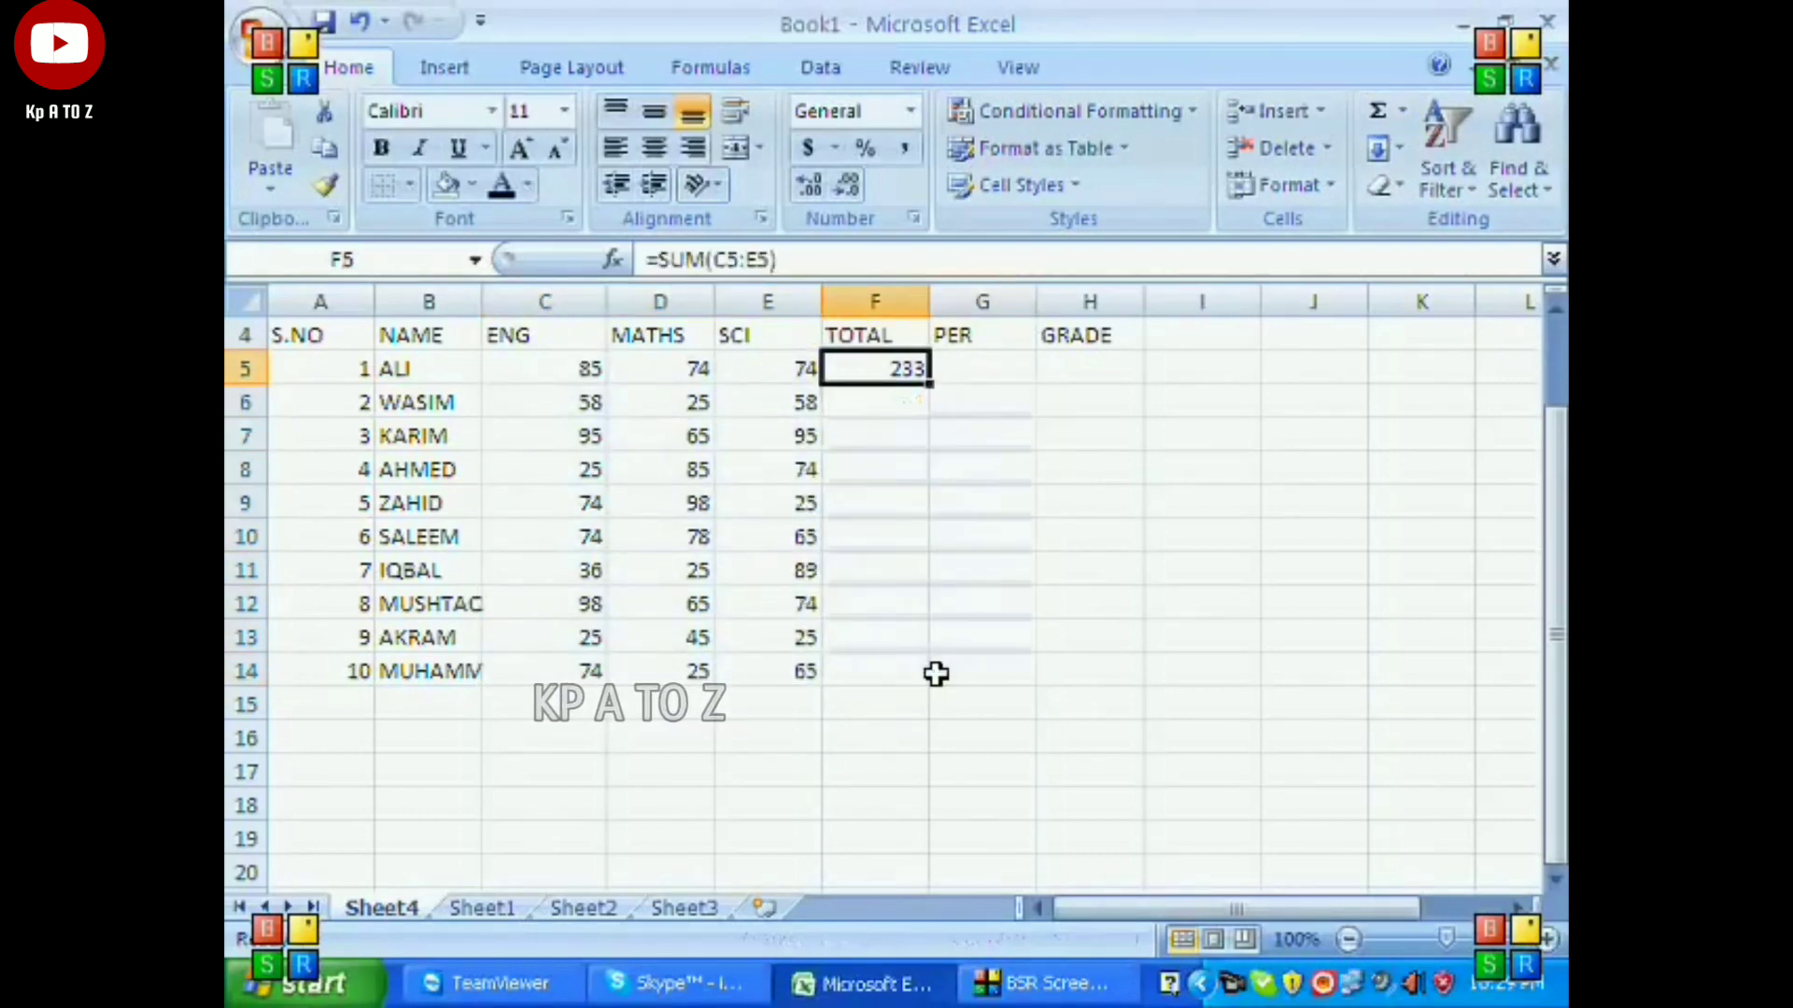
double_click(932, 384)
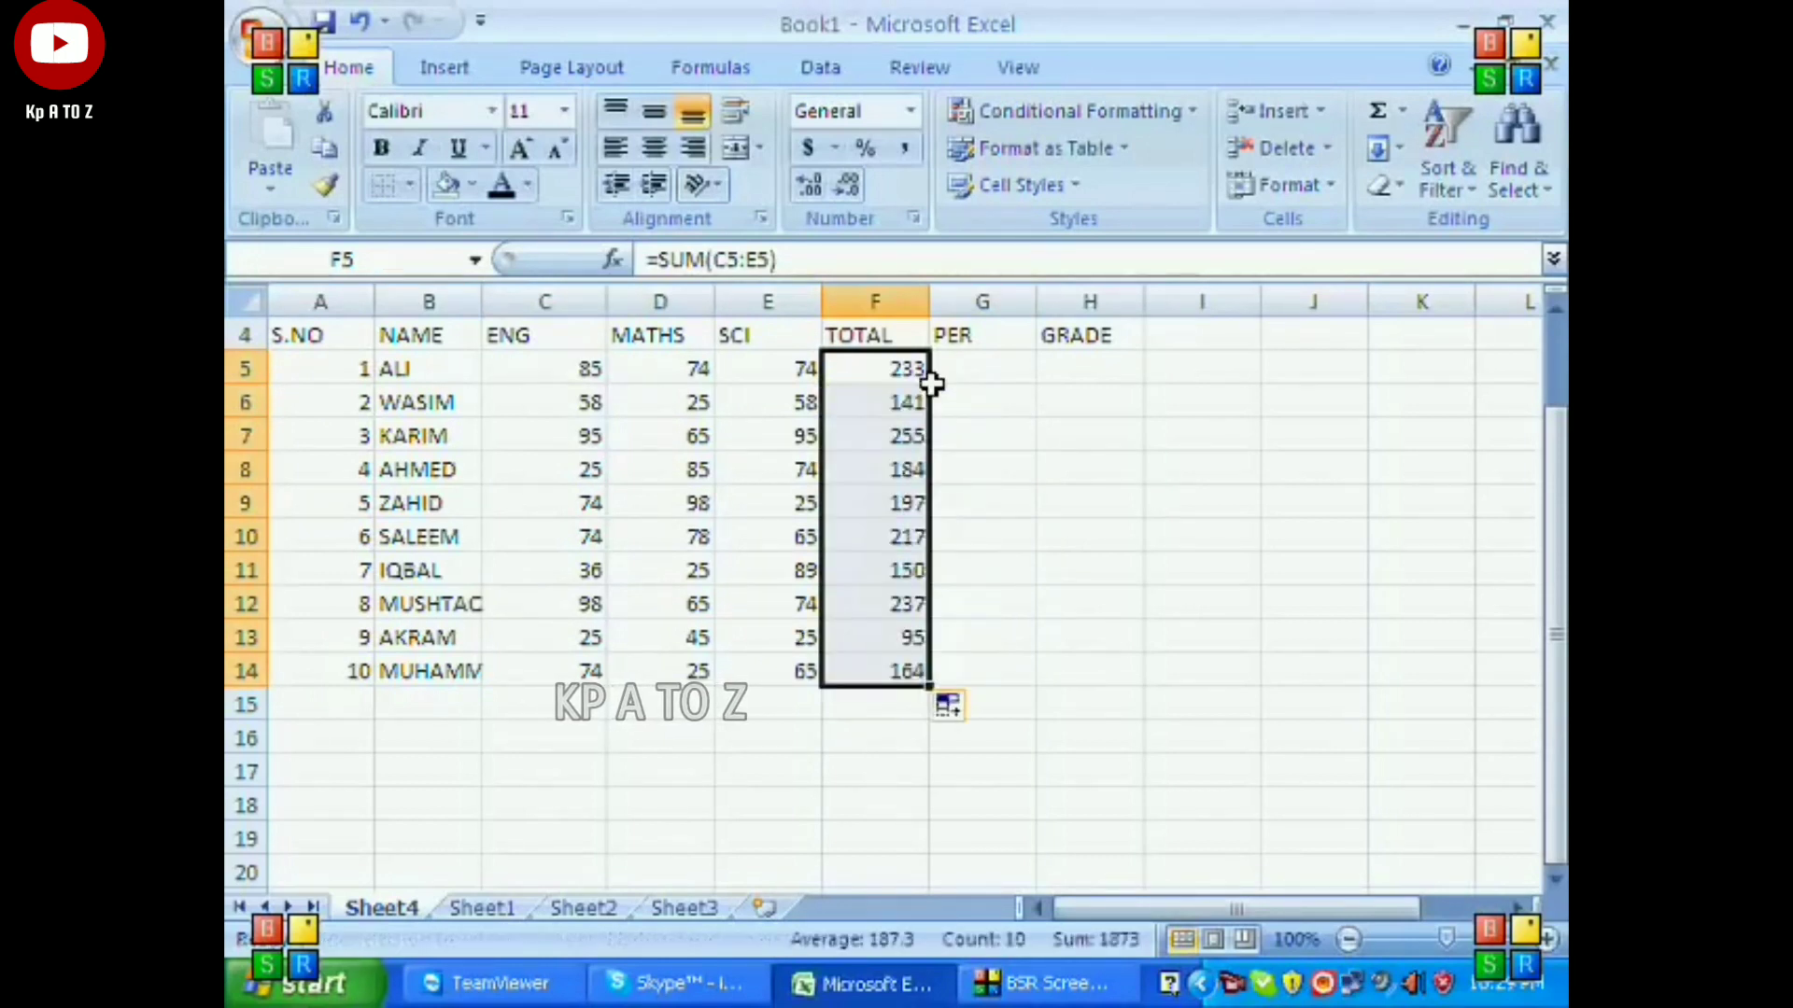
key("ctrl+z")
left_click_drag(932, 383, 925, 674)
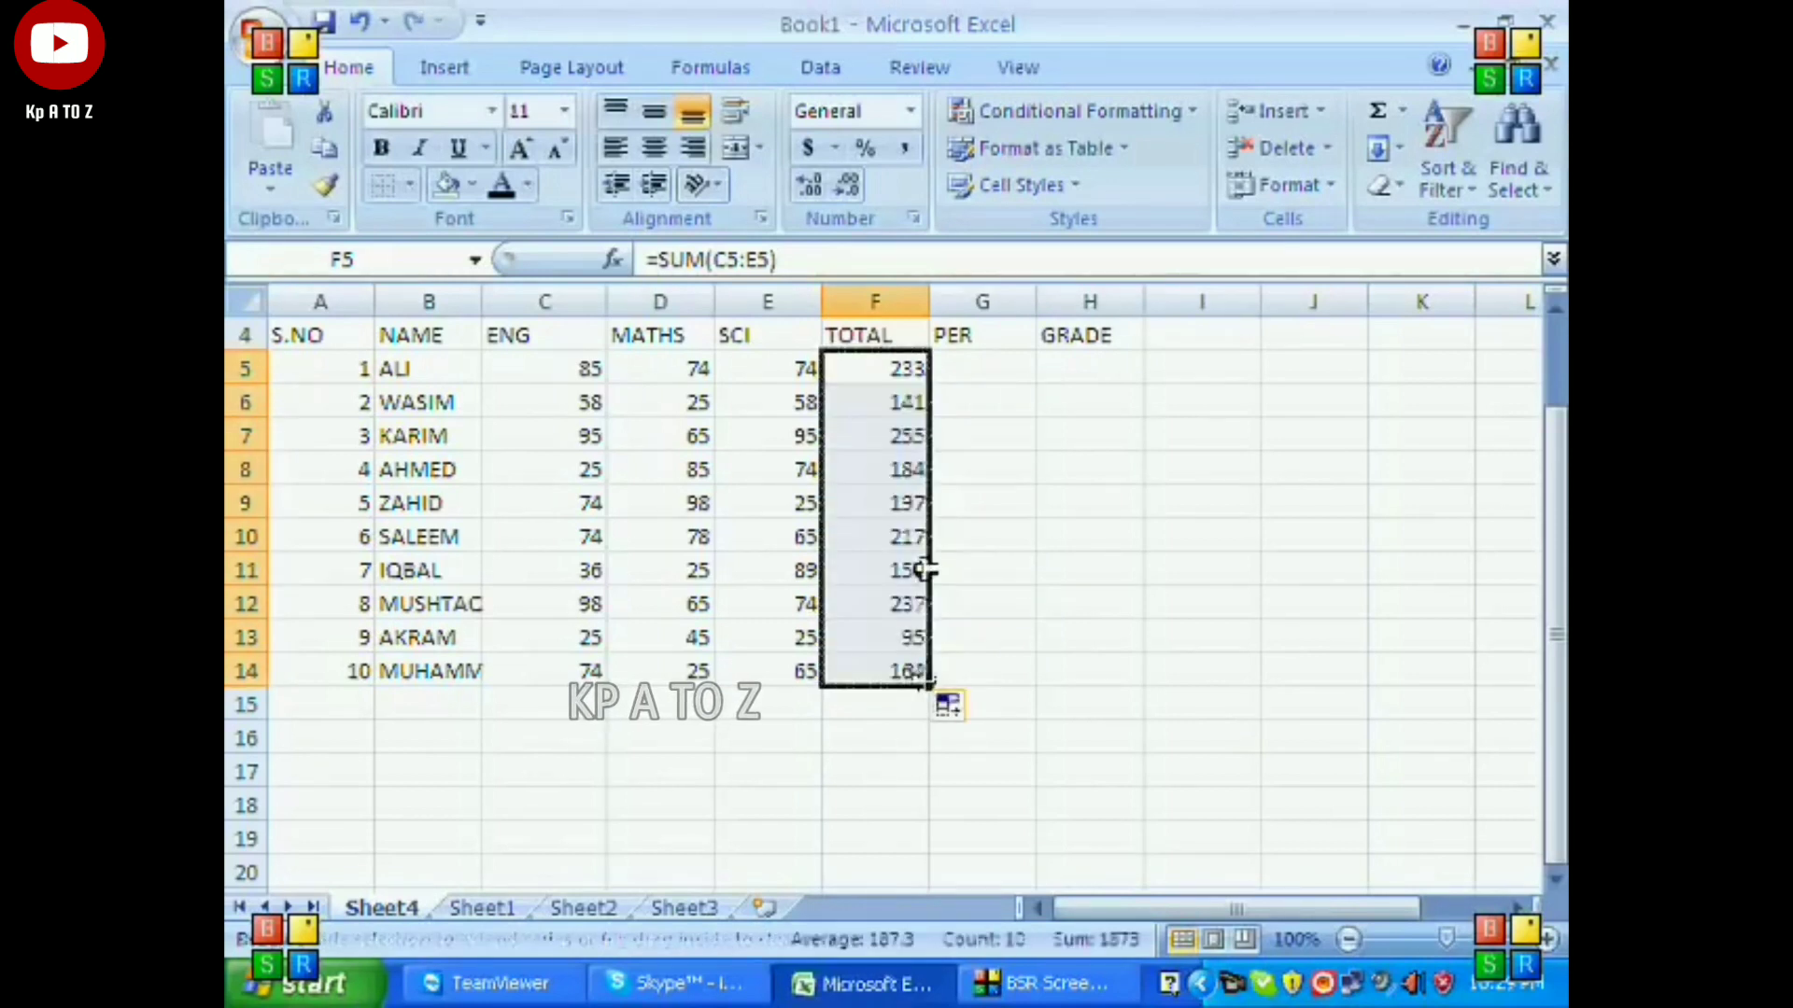
Calculate the first student's percentage in G5 with =F5/300*100 and fill the formula down to G14.
left_click(970, 372)
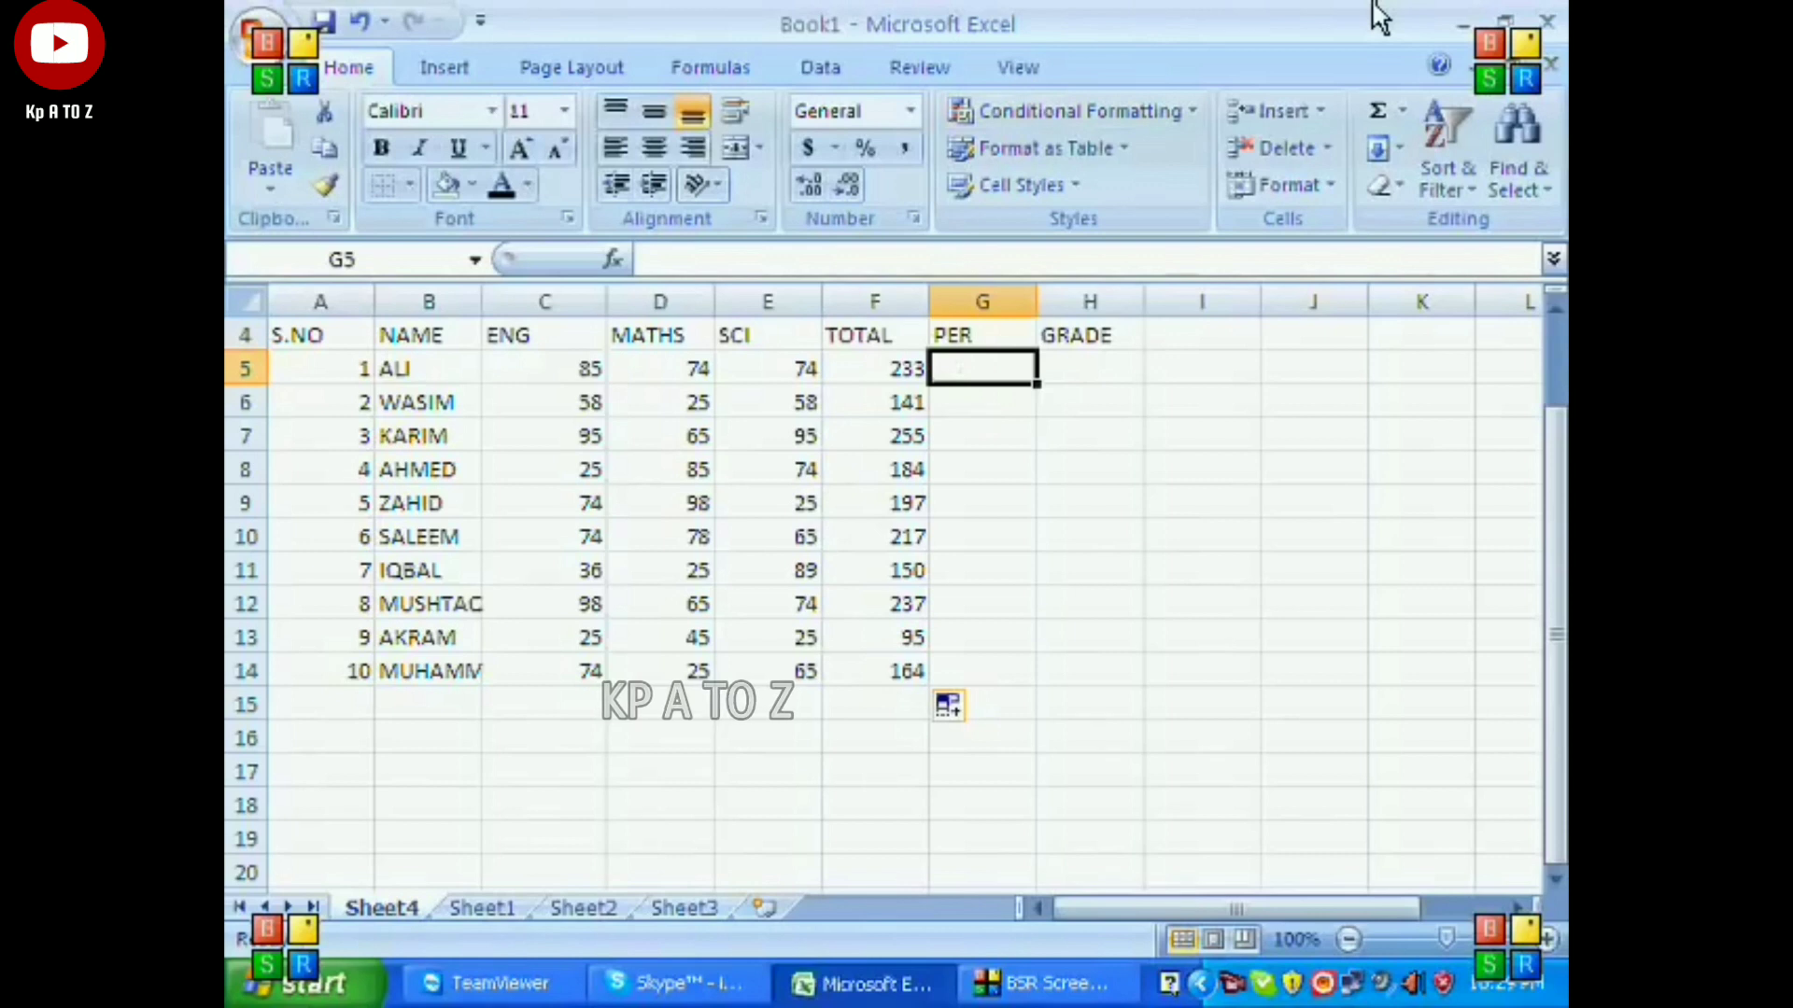
type("=")
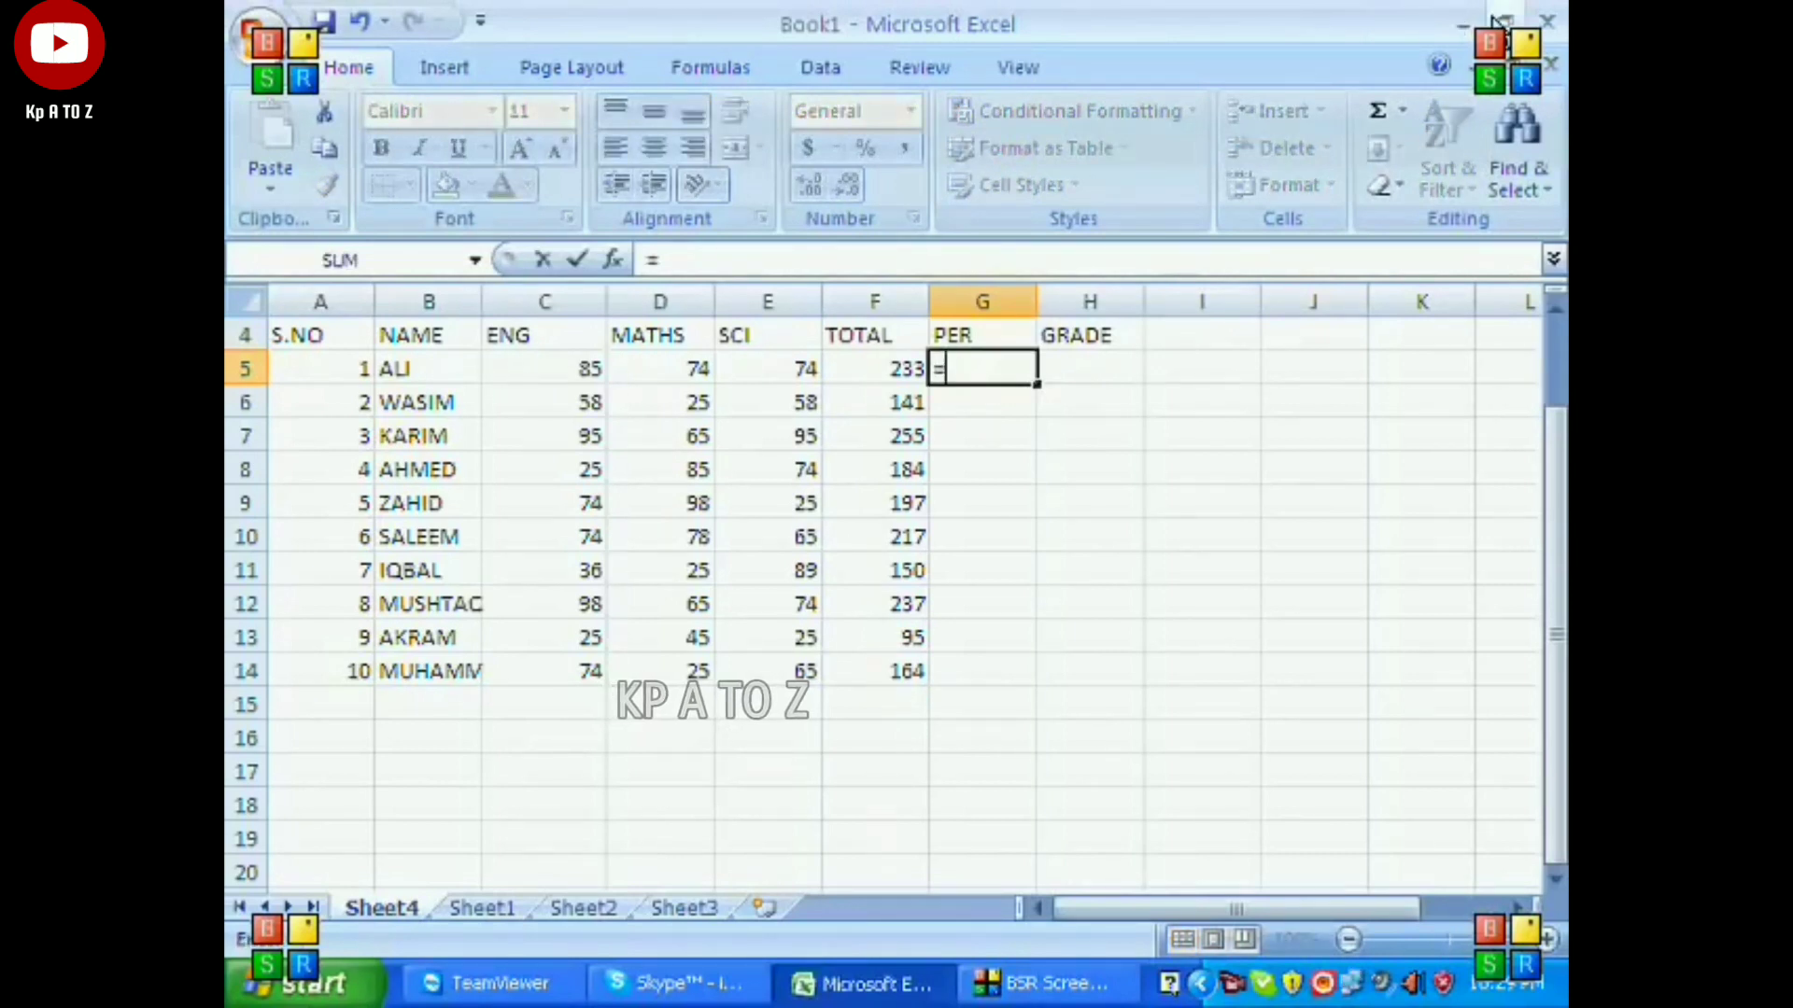
left_click(901, 367)
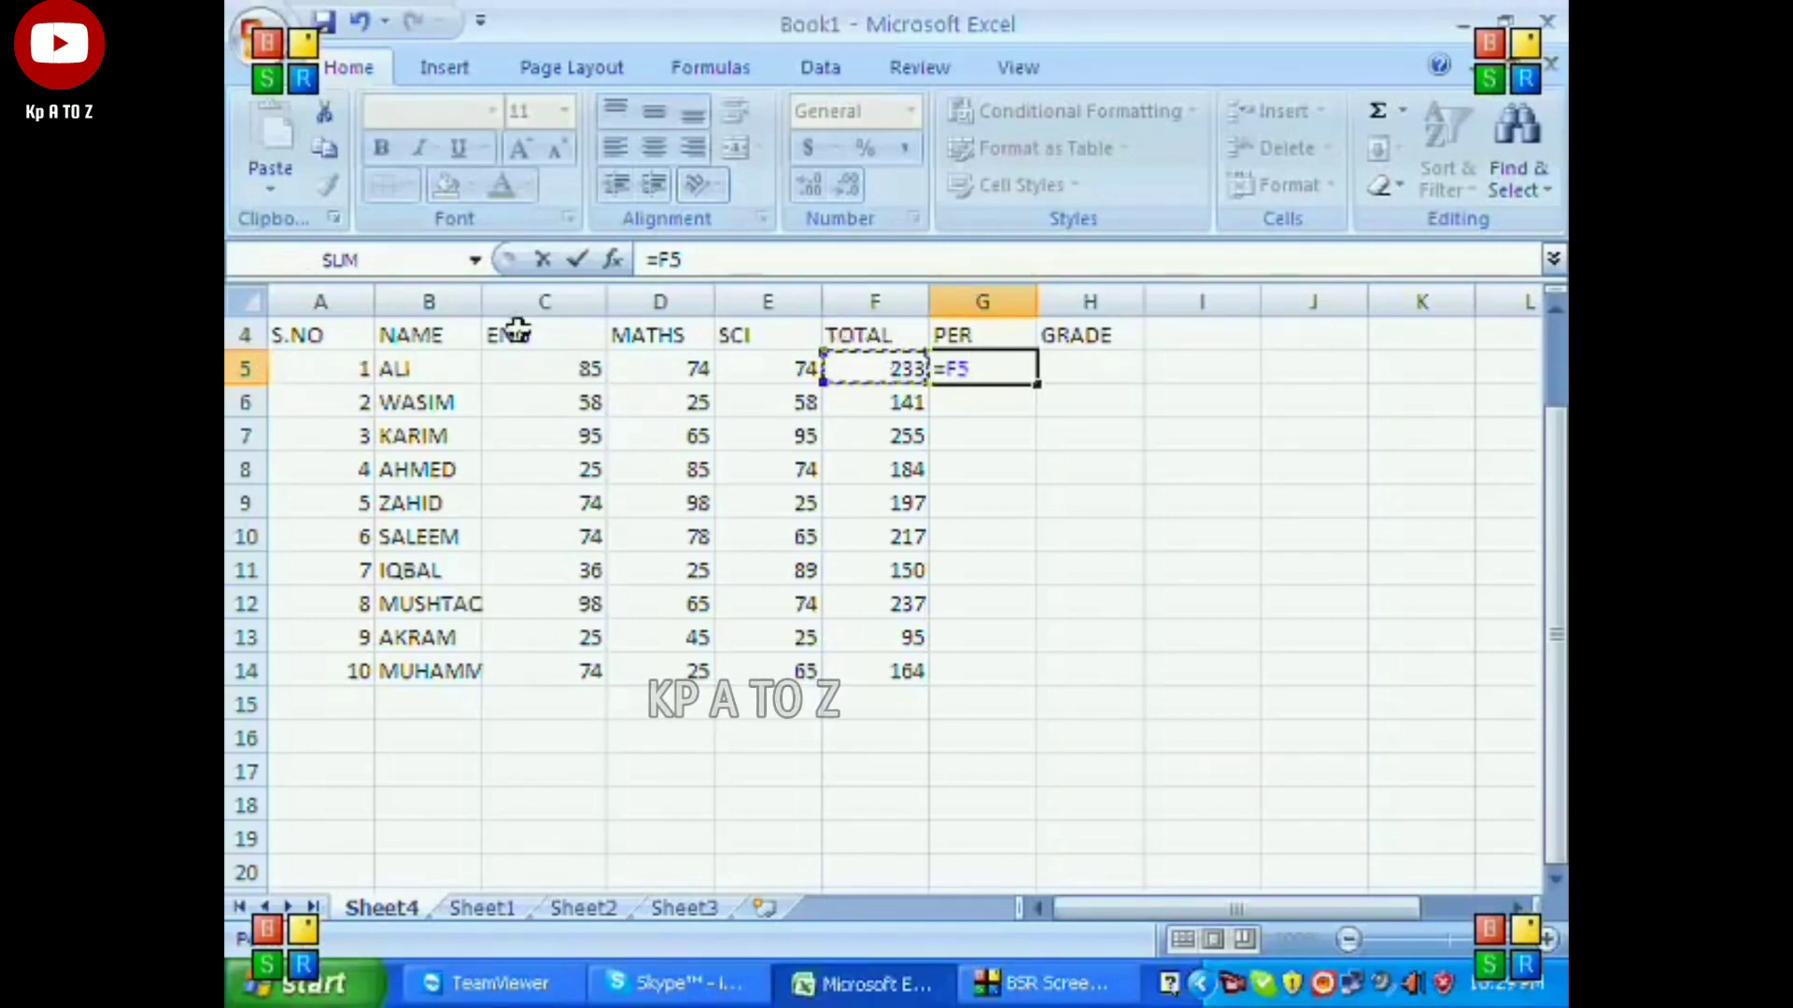
type("/3")
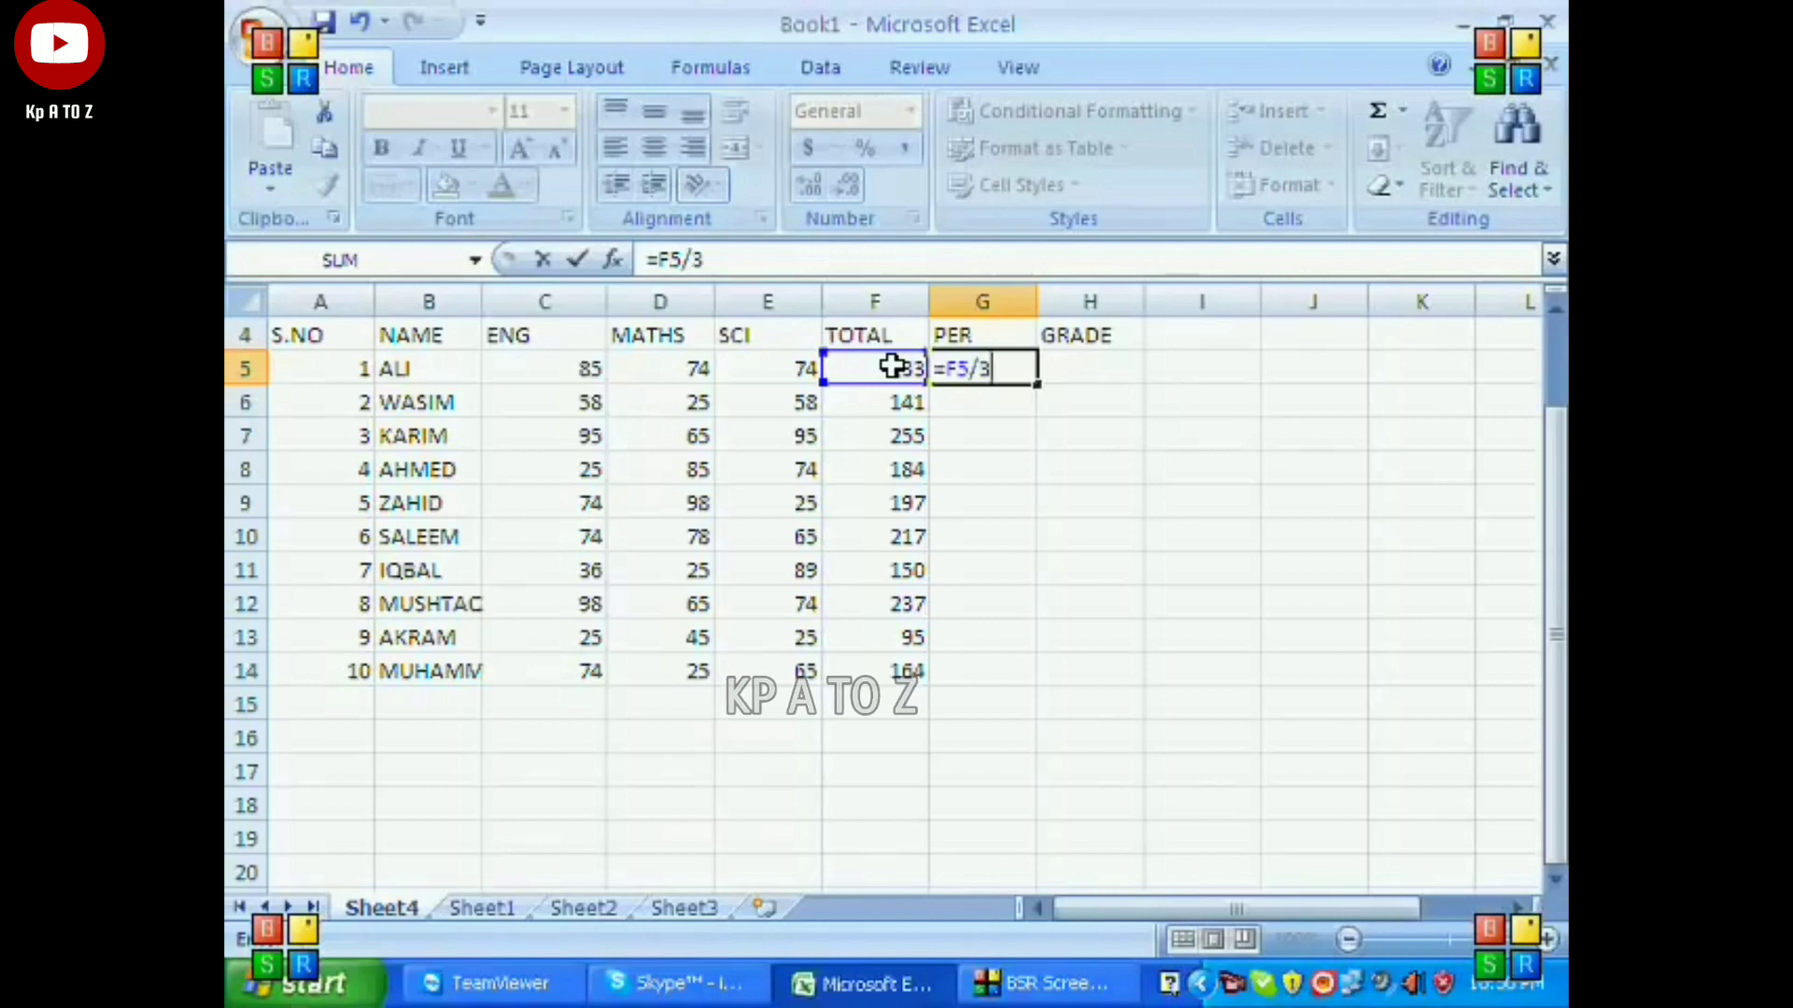
type("00")
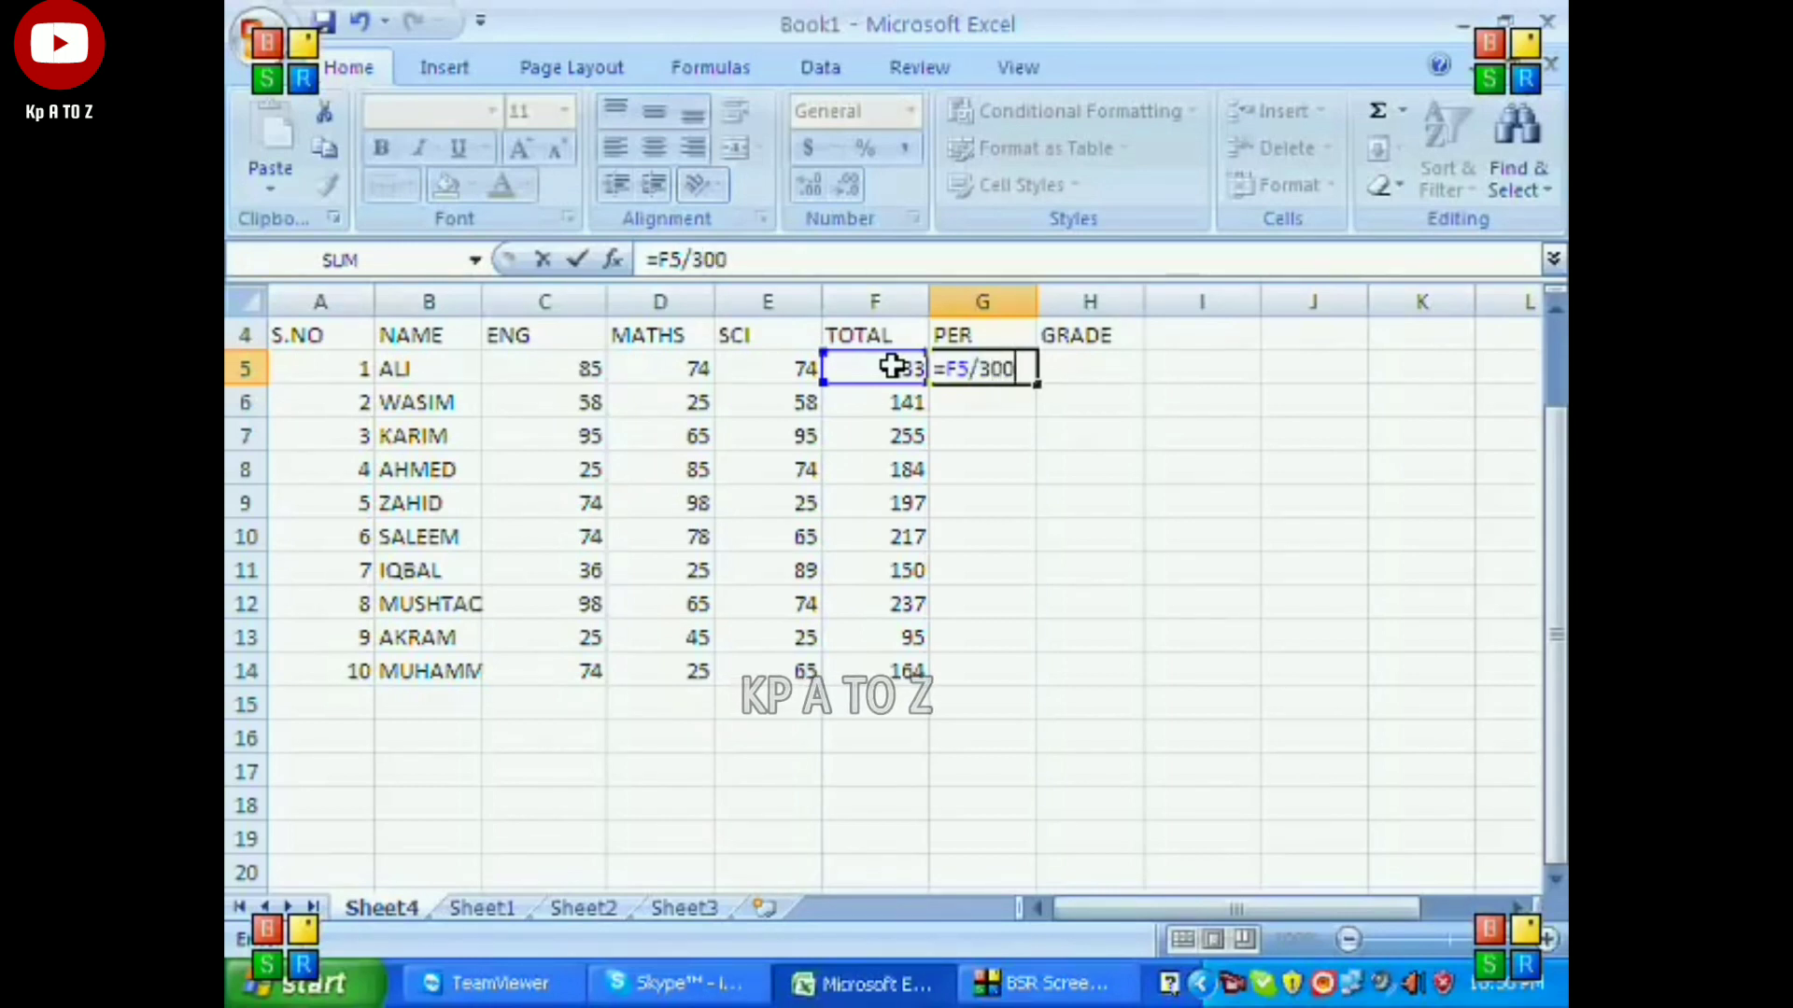
type("*1")
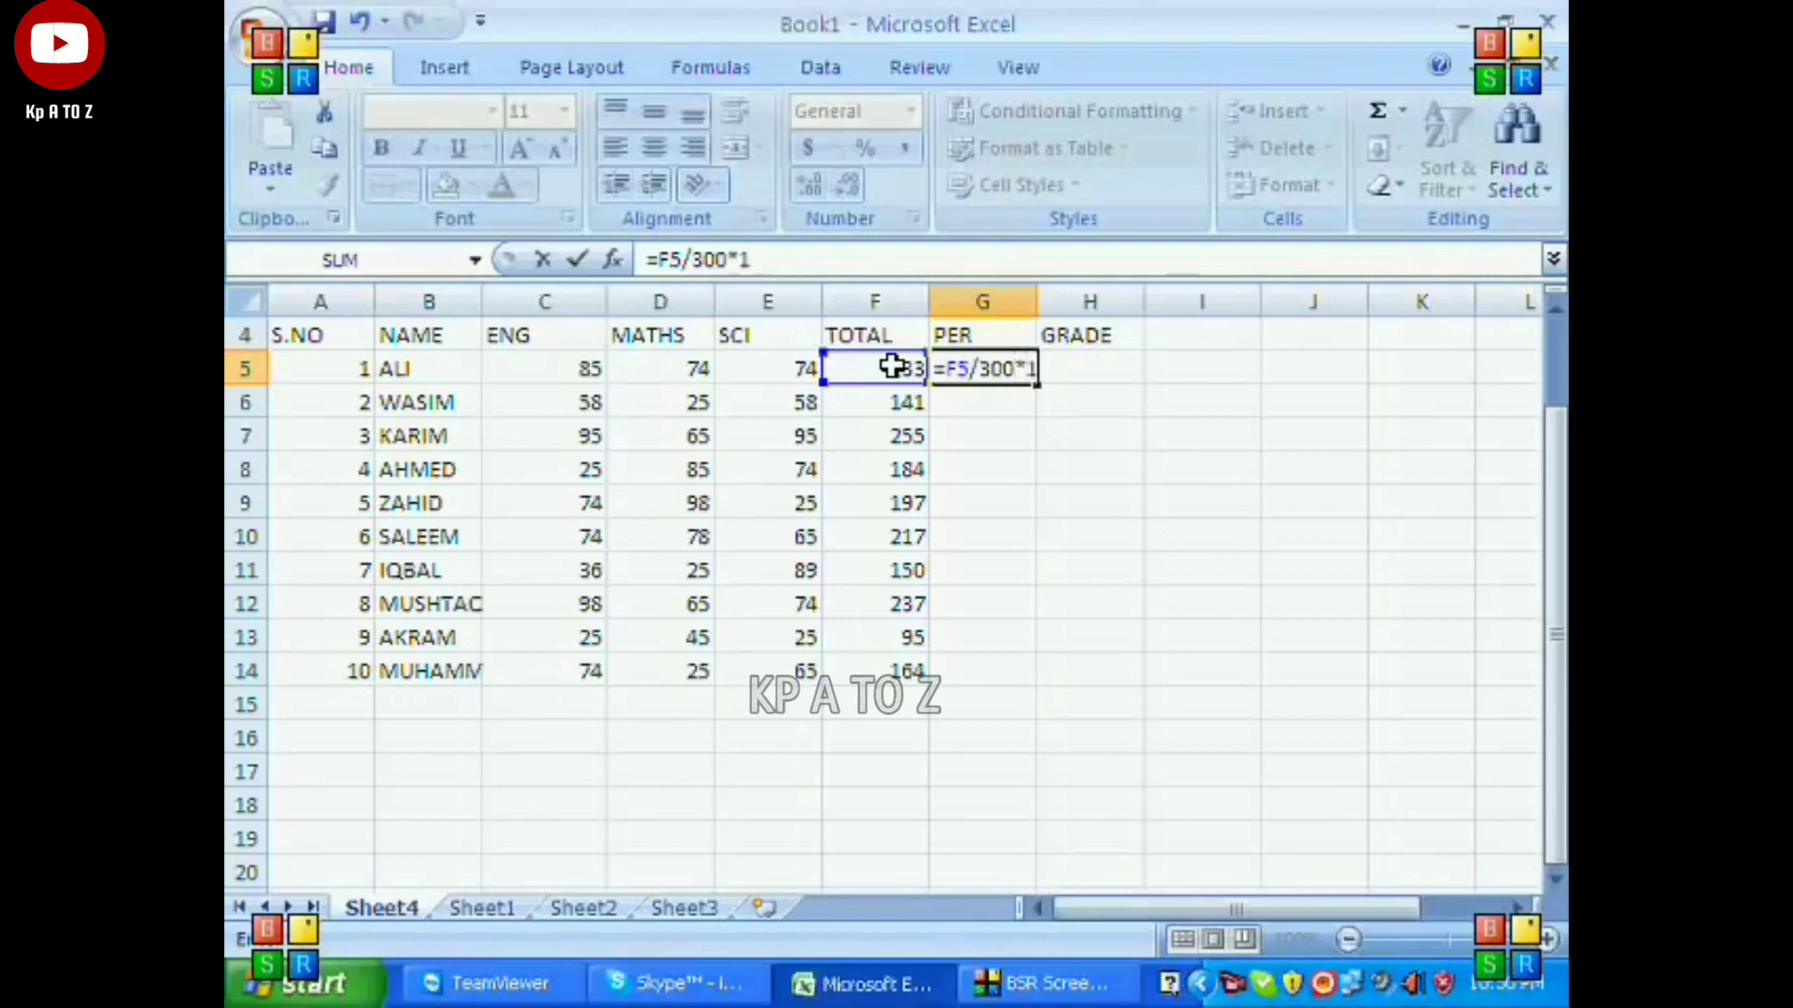
type("00")
key("Return")
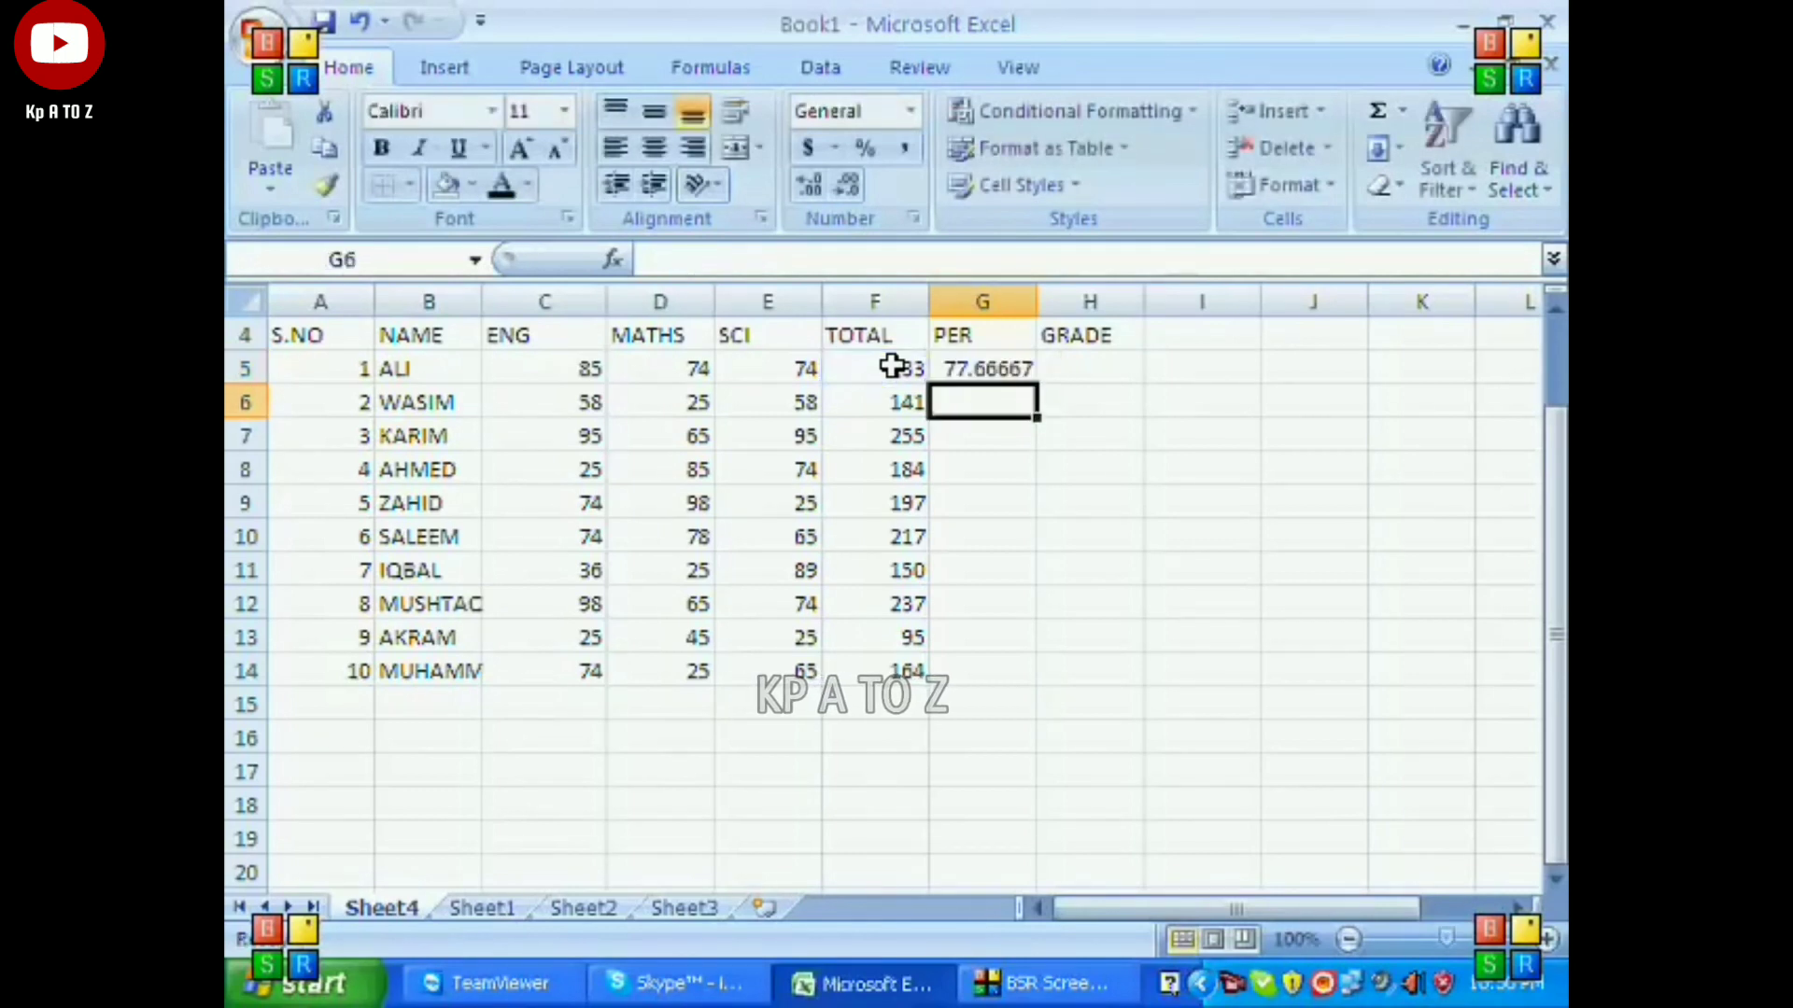
left_click(1004, 373)
left_click_drag(1038, 385, 1040, 677)
Enter the comparison operators > in cell J5 and < in cell J6, beside the mark sheet.
left_click(1092, 373)
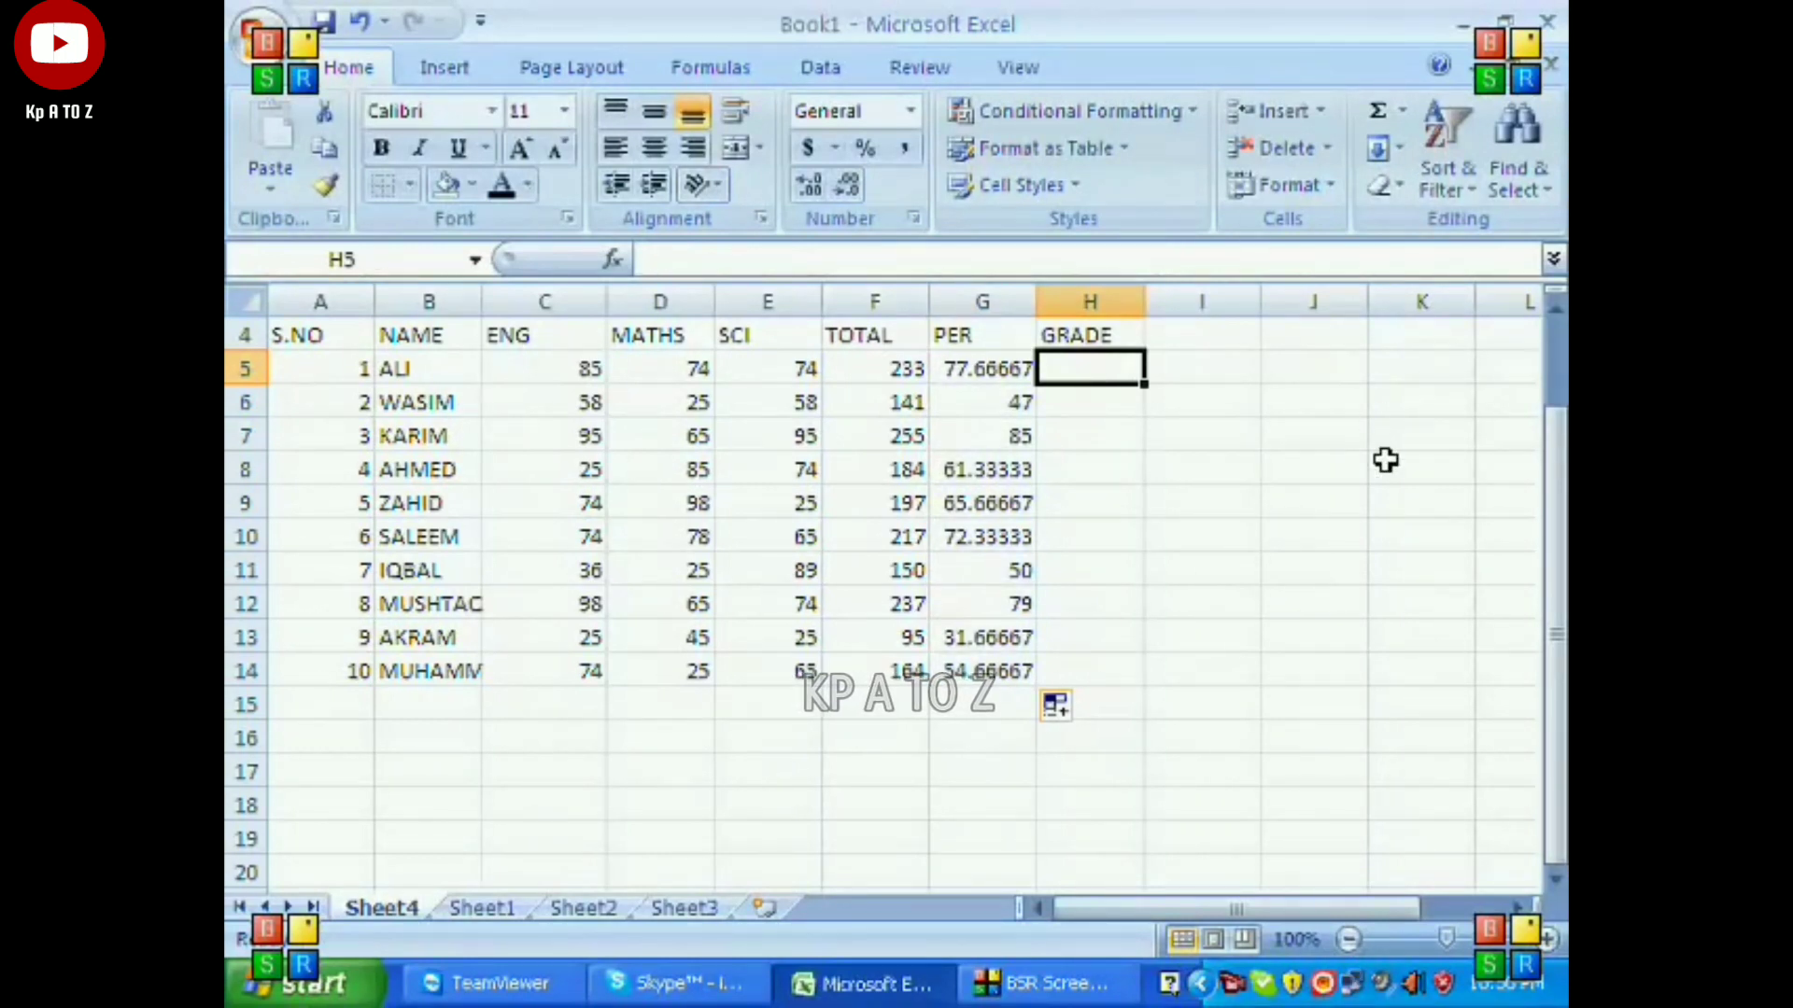
key("Right")
key("Right")
key("Right")
key("Right")
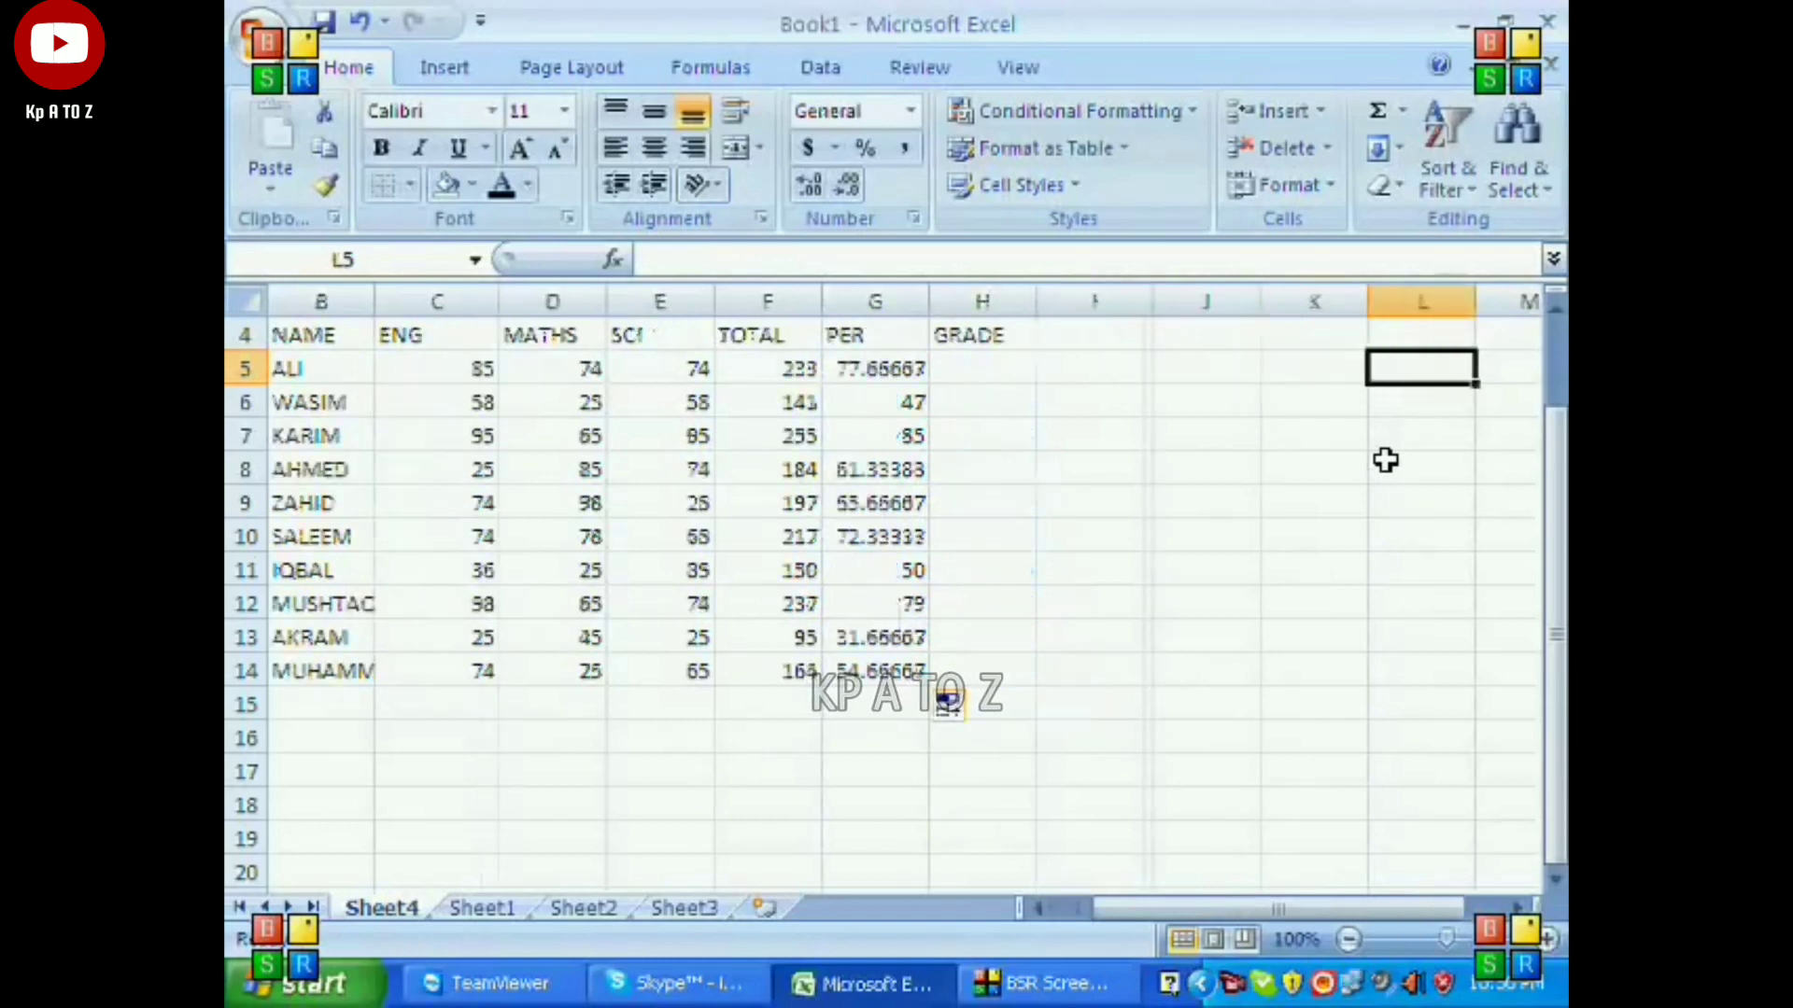
key("Left")
key("Left")
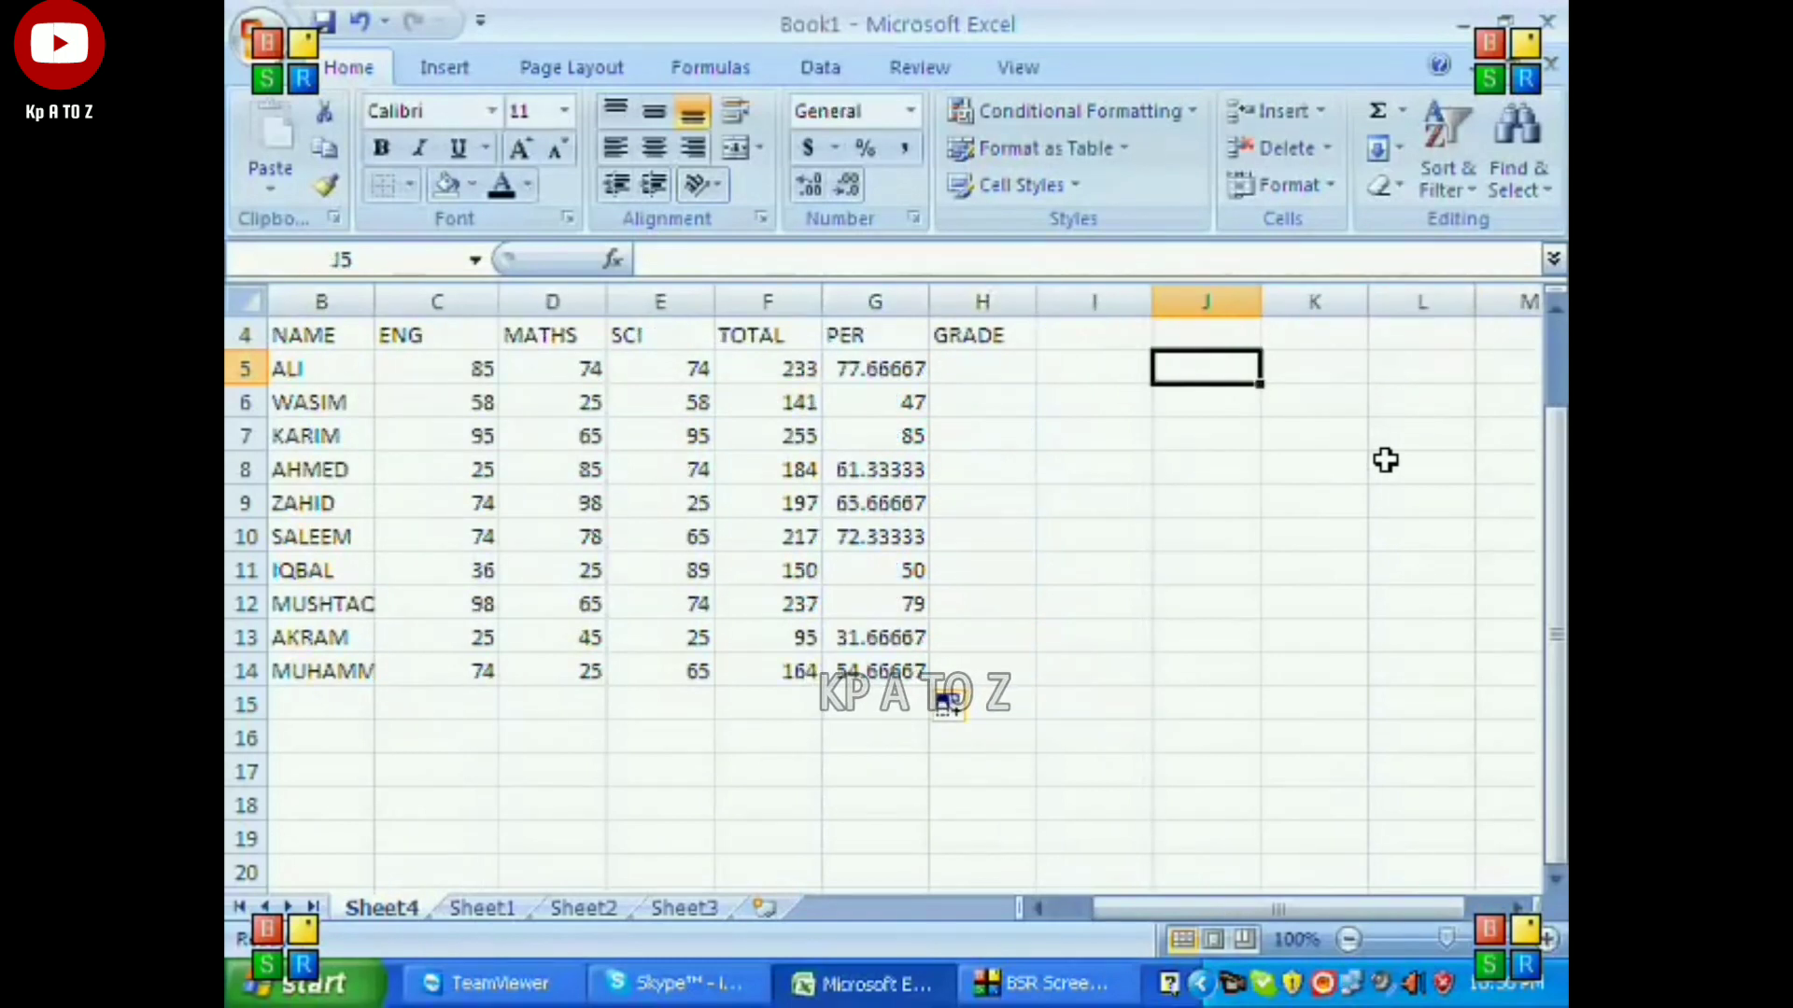
type(">")
key("Return")
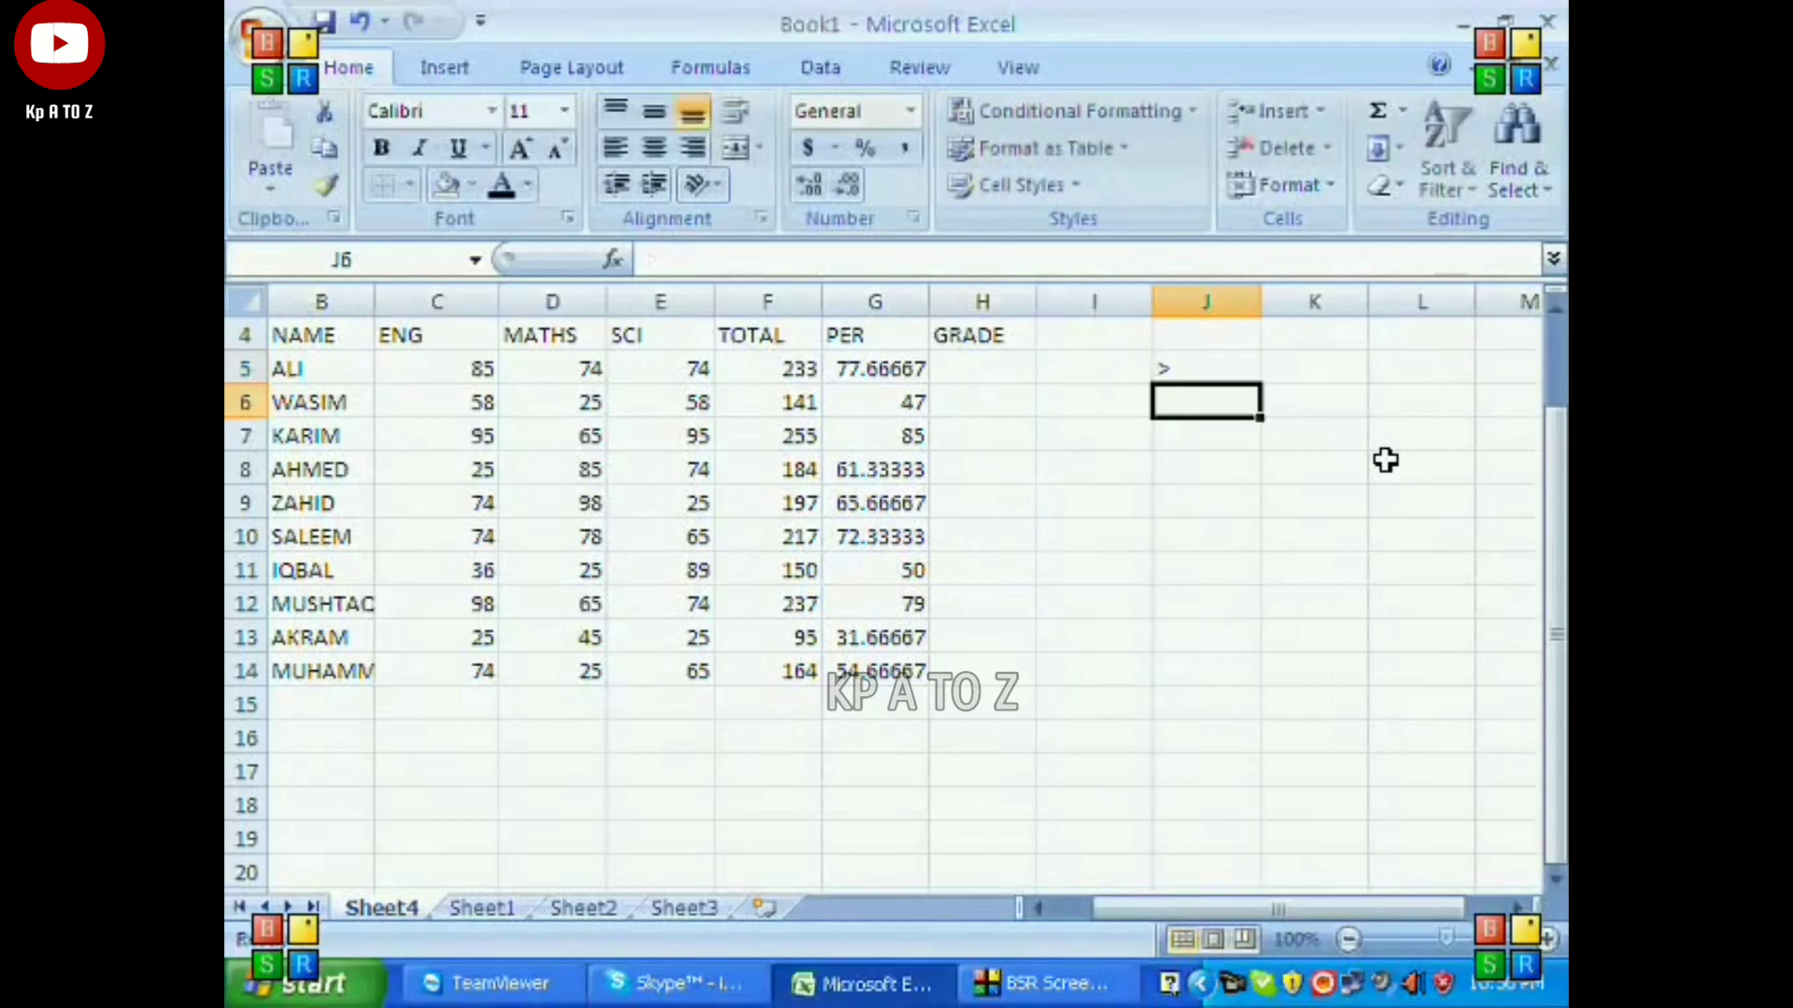
type("<")
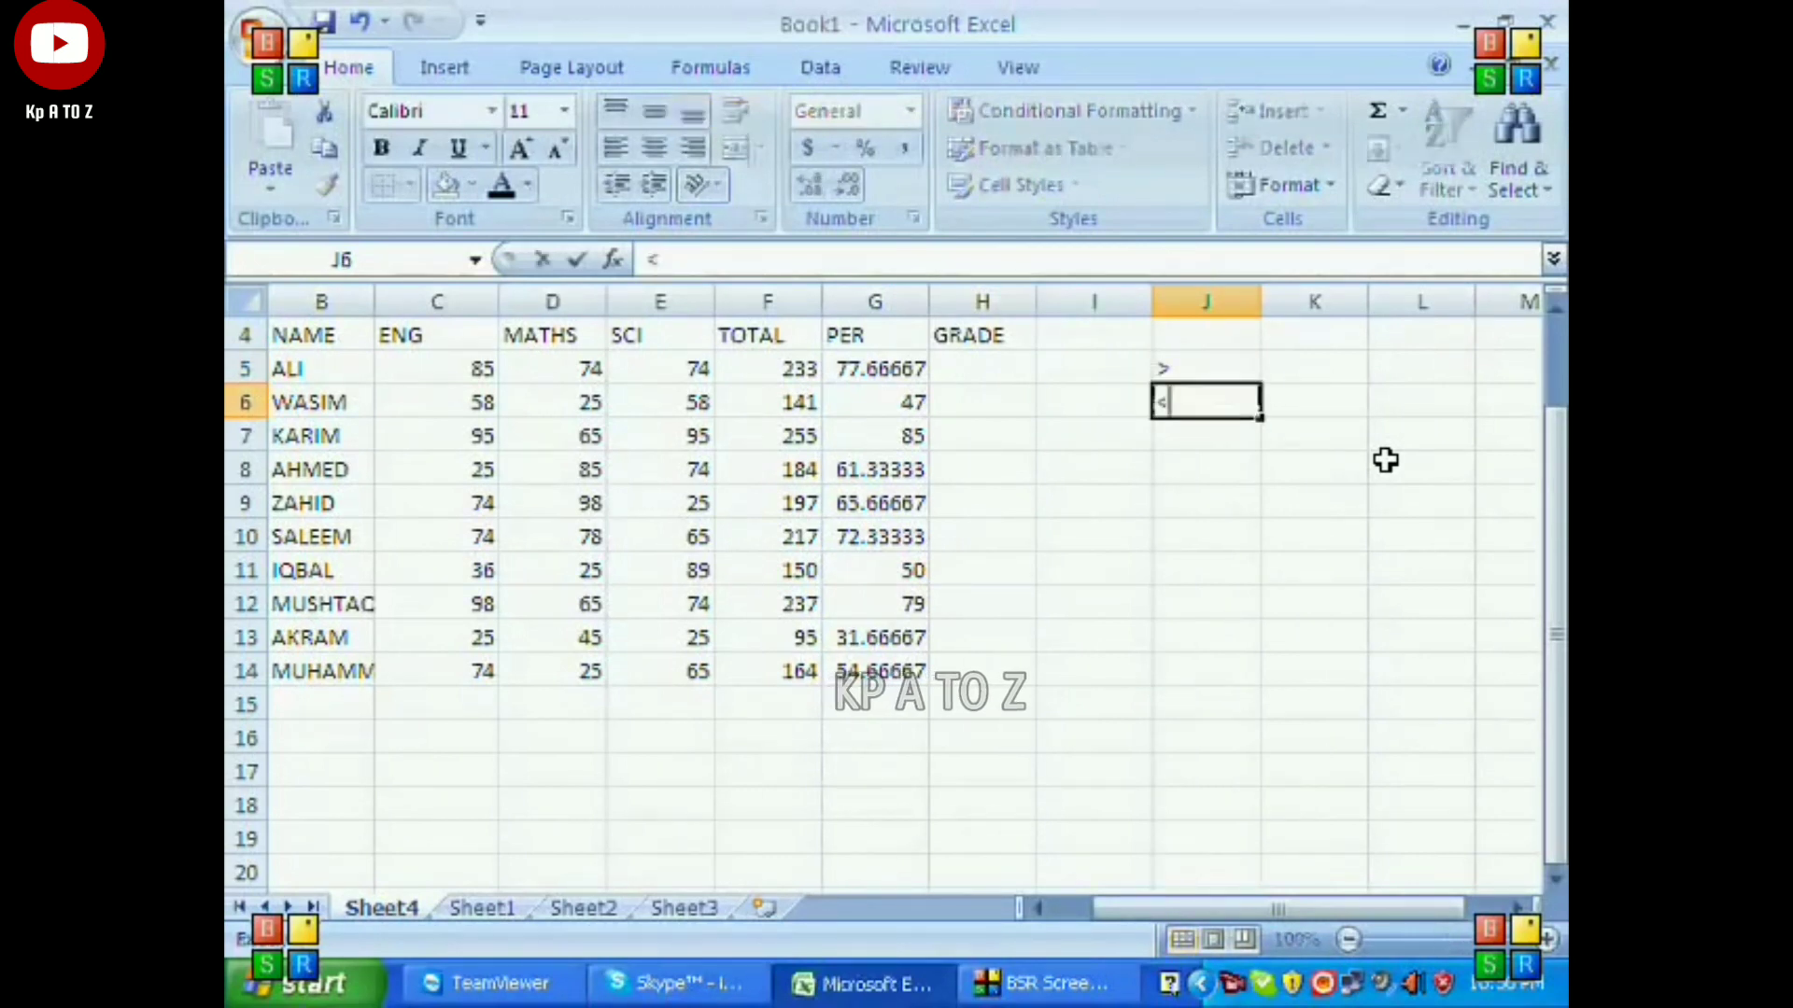
key("Return")
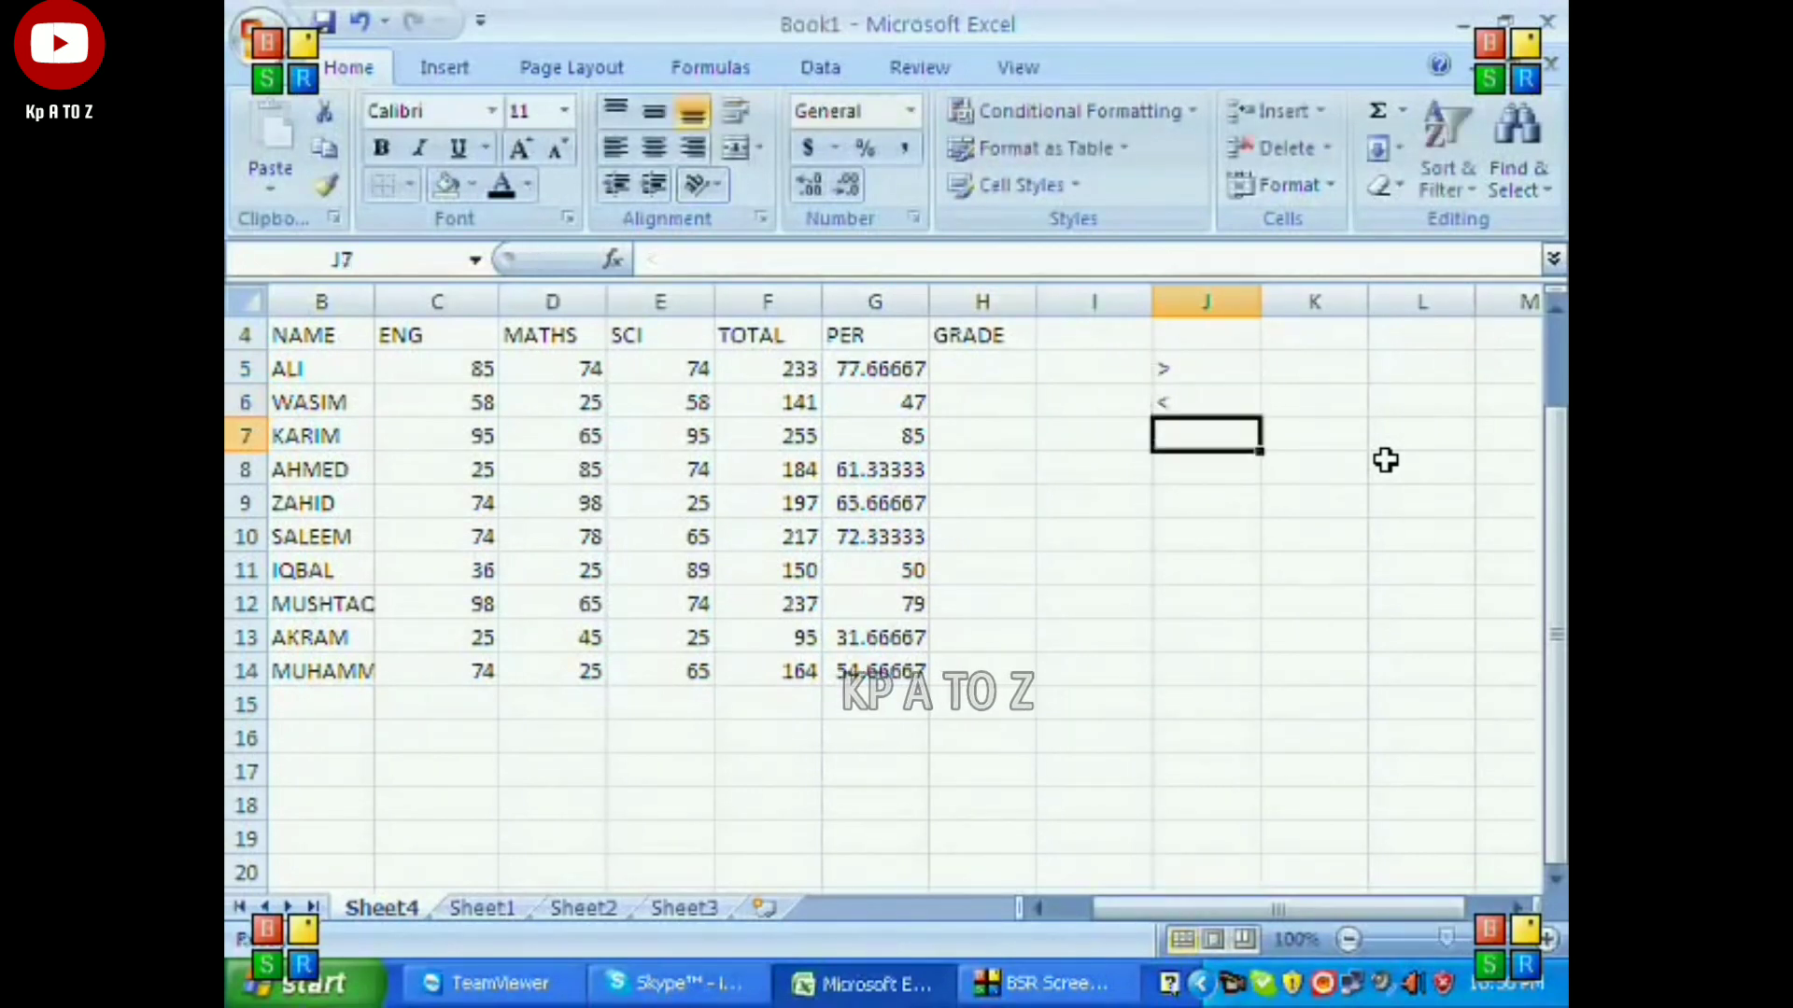
Change the example conditions to >80 in J5 and <80 in J6.
key("Up")
key("Up")
type(">80")
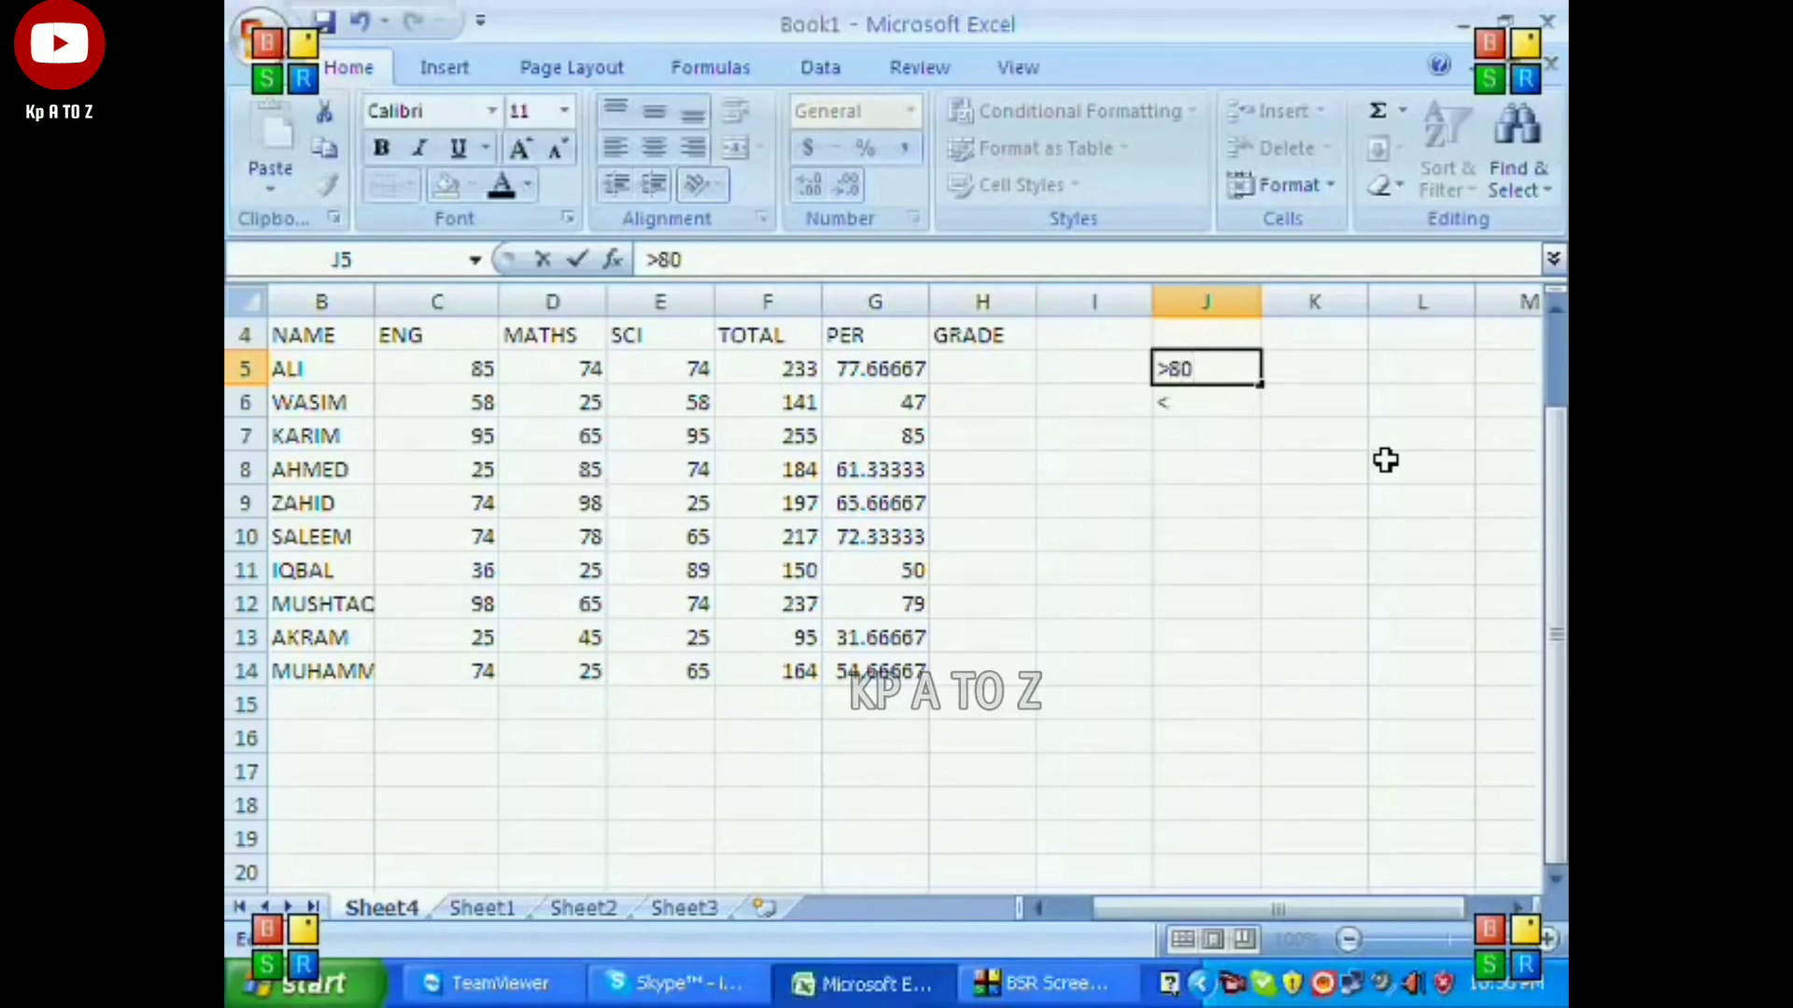
key("Return")
key("Up")
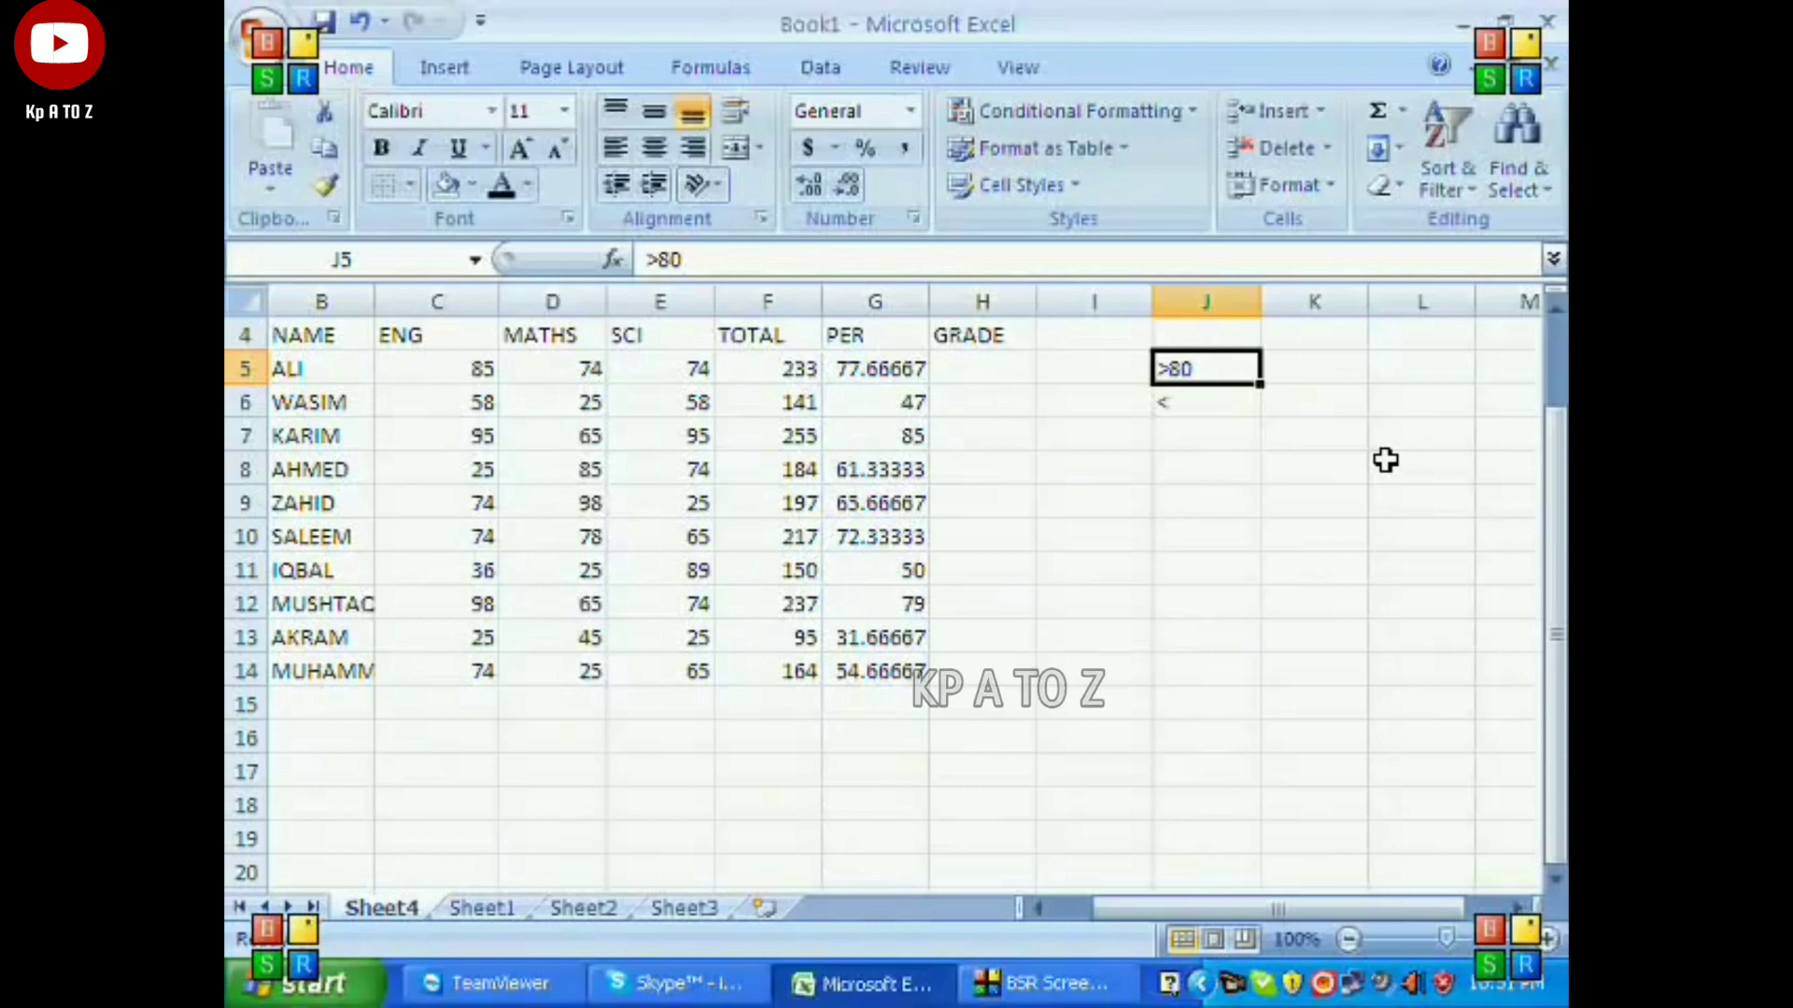
key("Down")
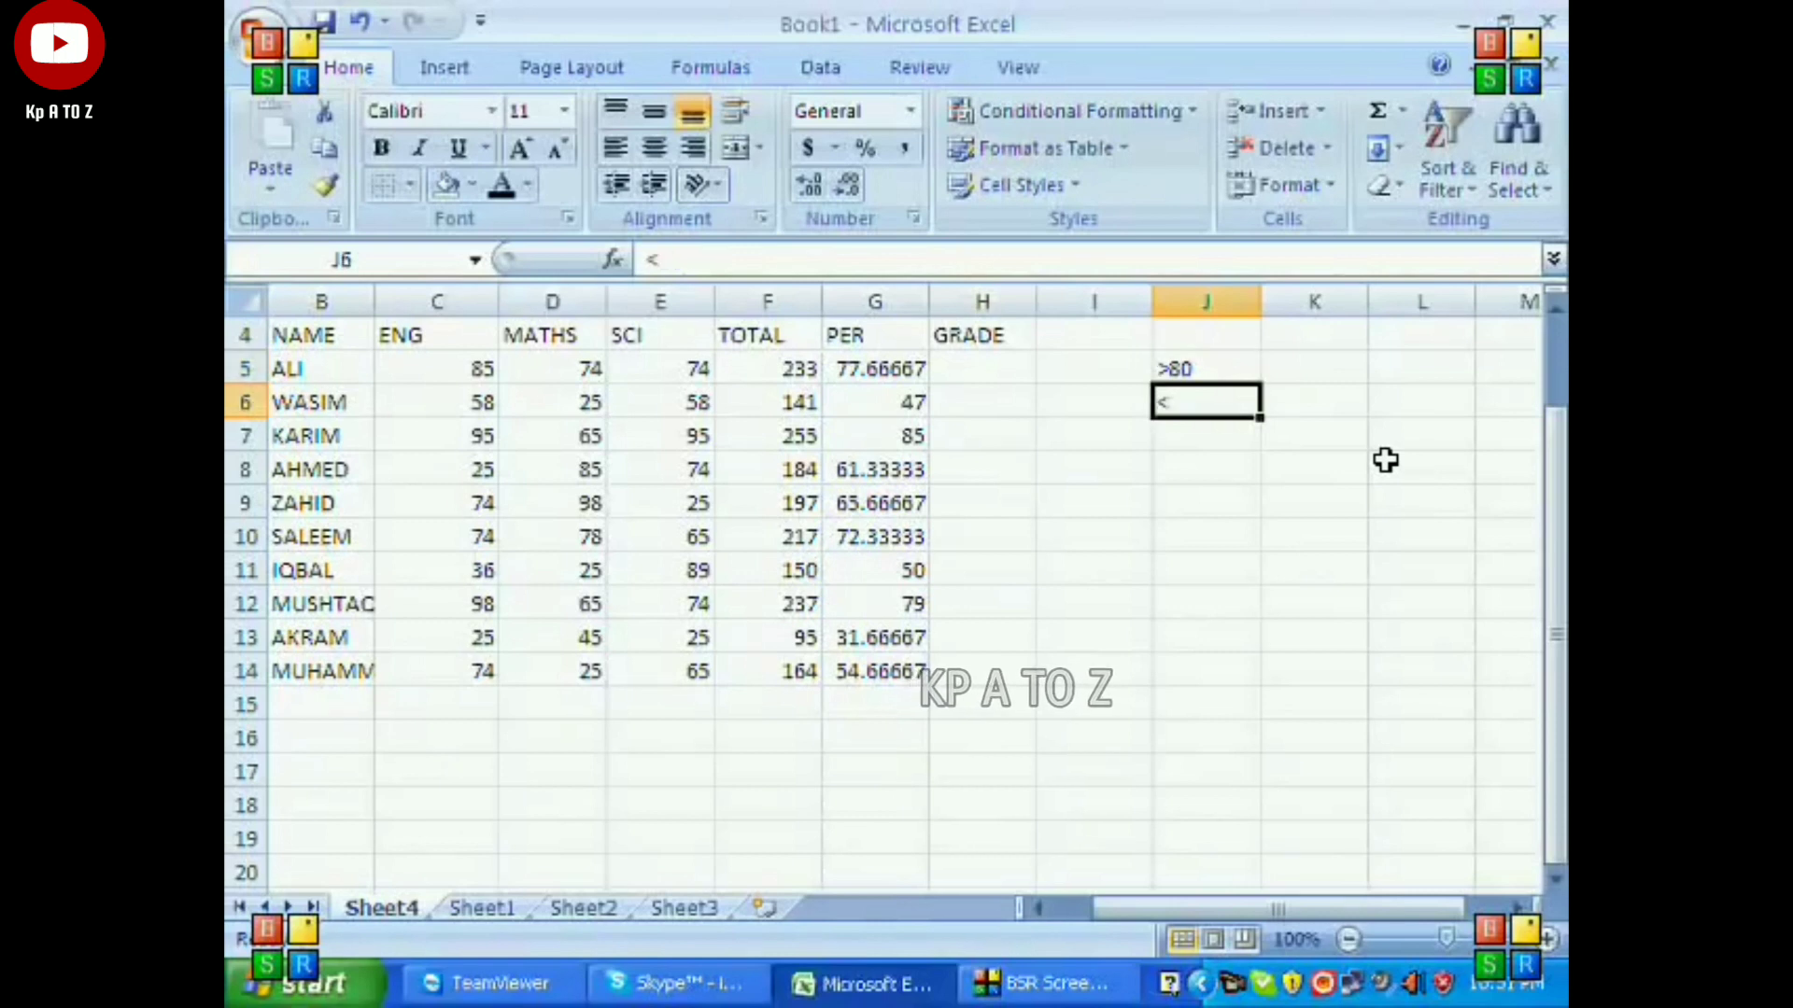
type("<")
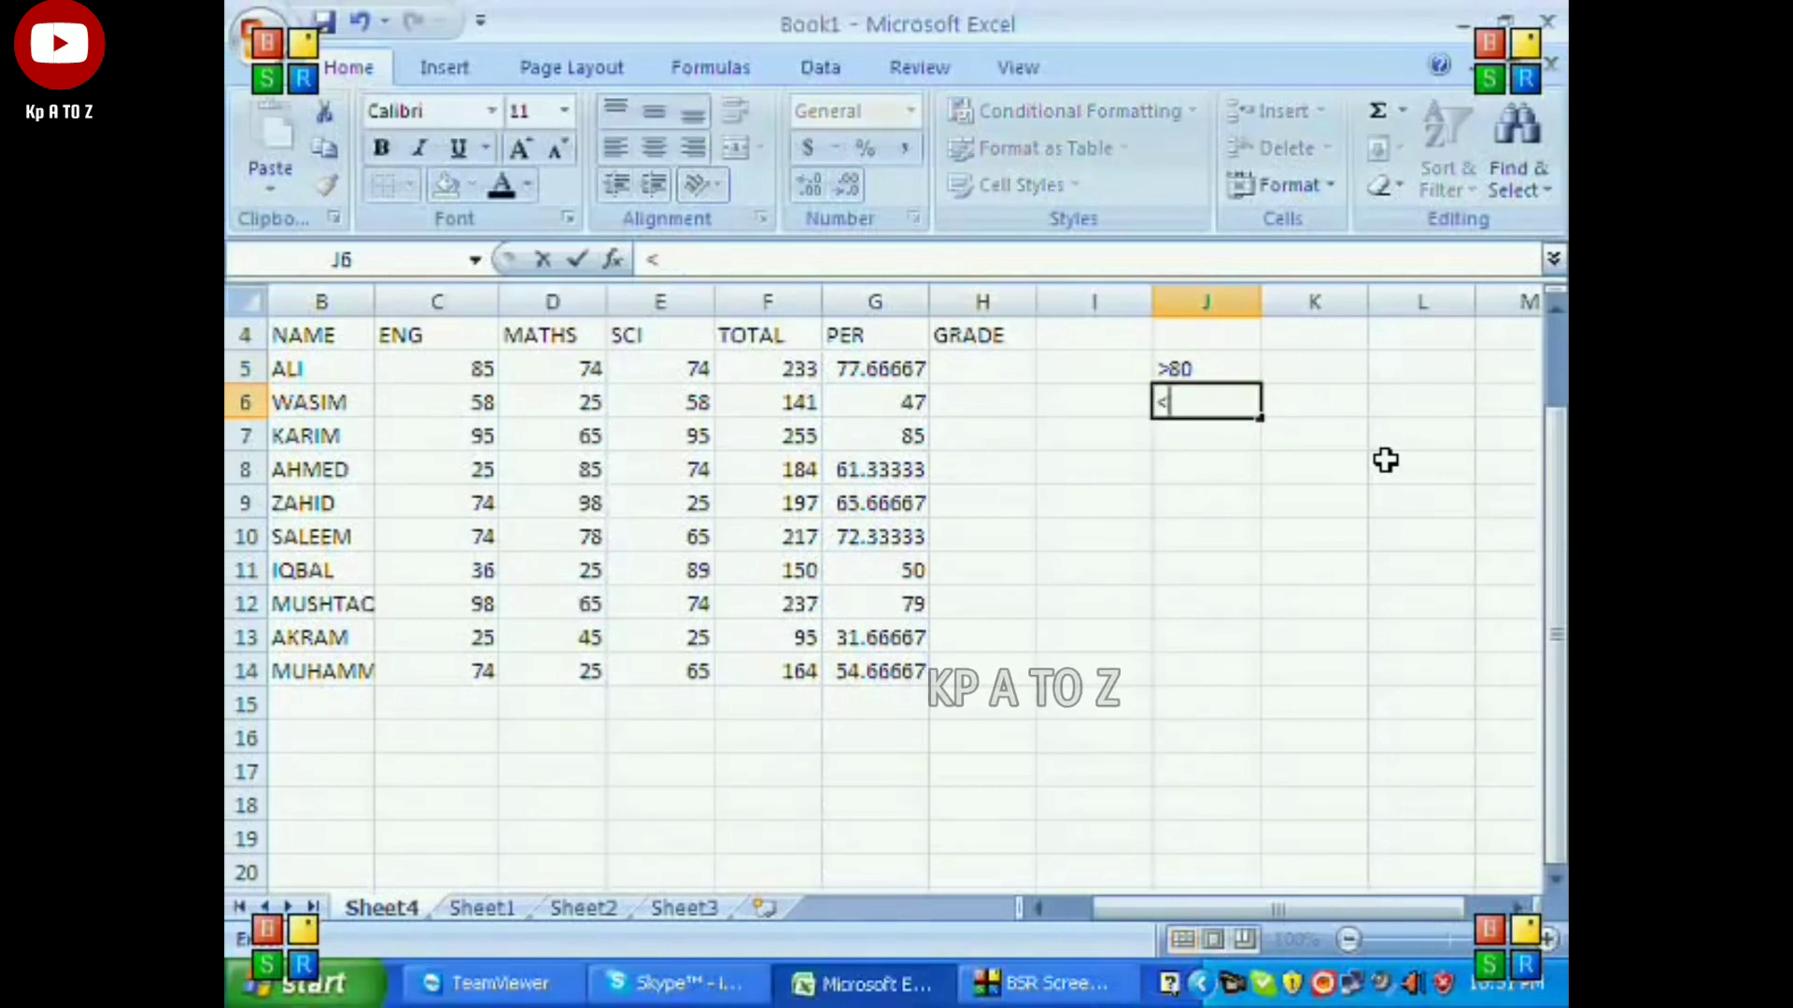
type("80")
key("Return")
key("Up")
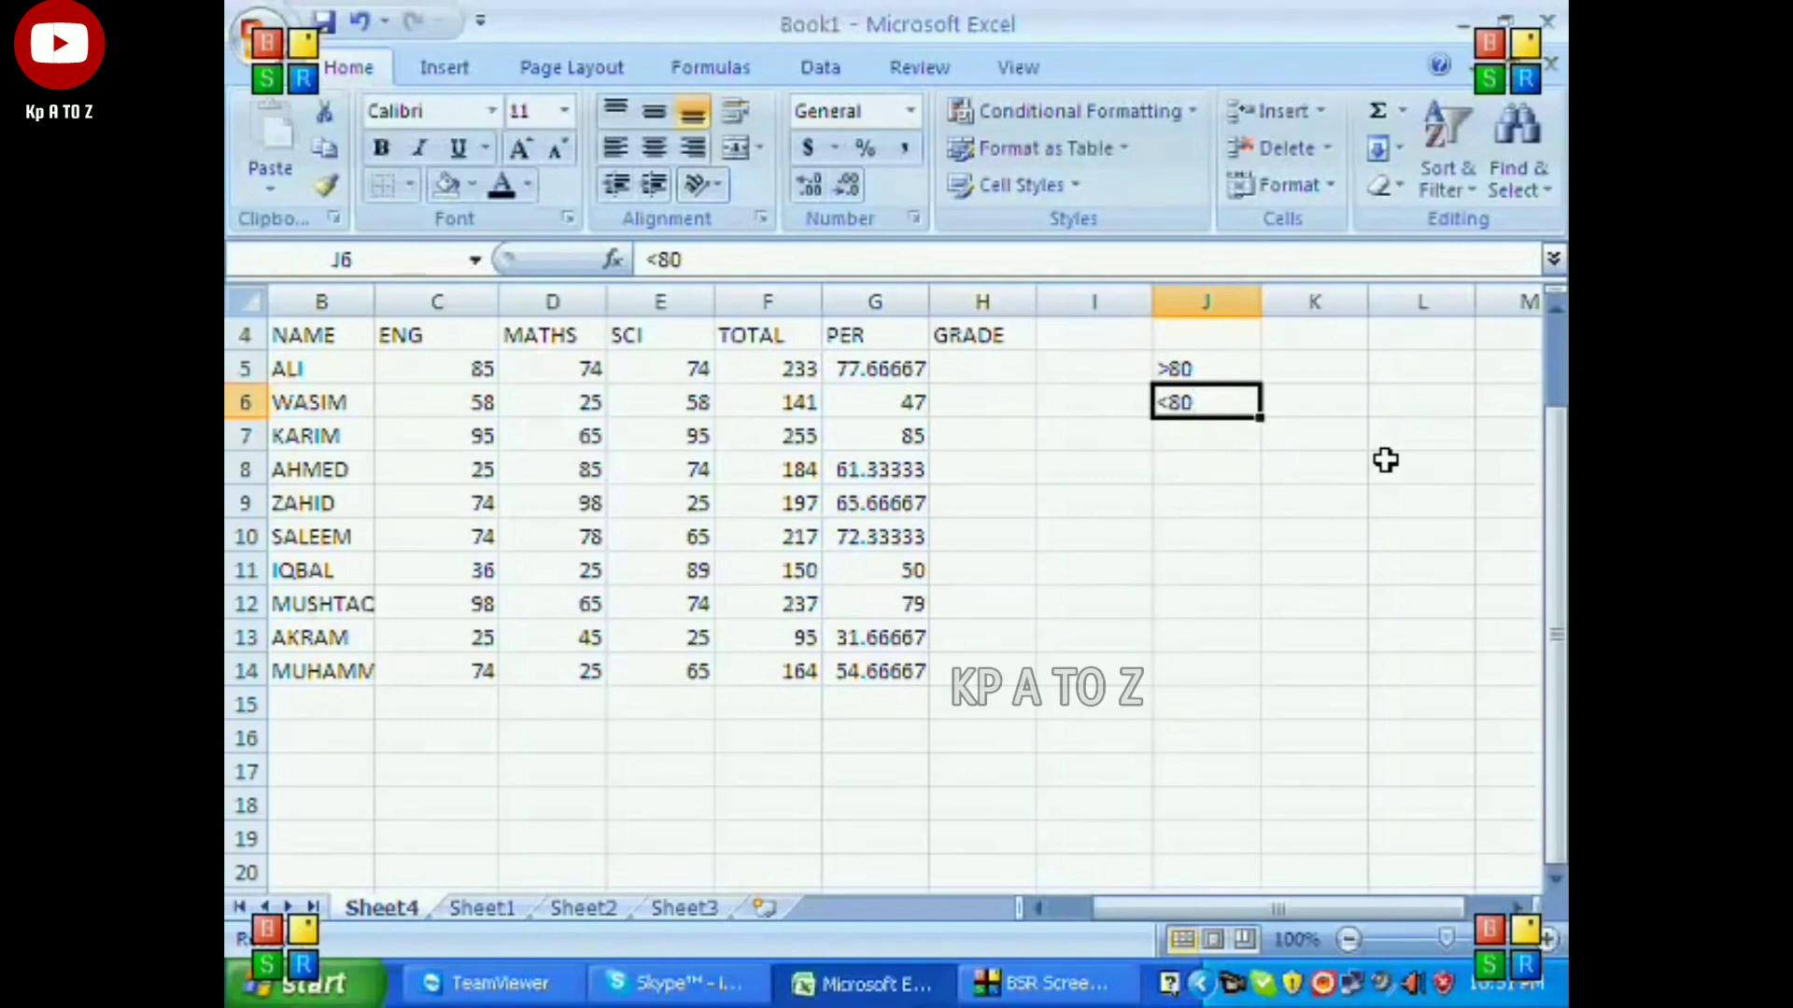
Enter the example conditions >=80, <=80 and =80 in cells J7, J8 and J9.
key("Down")
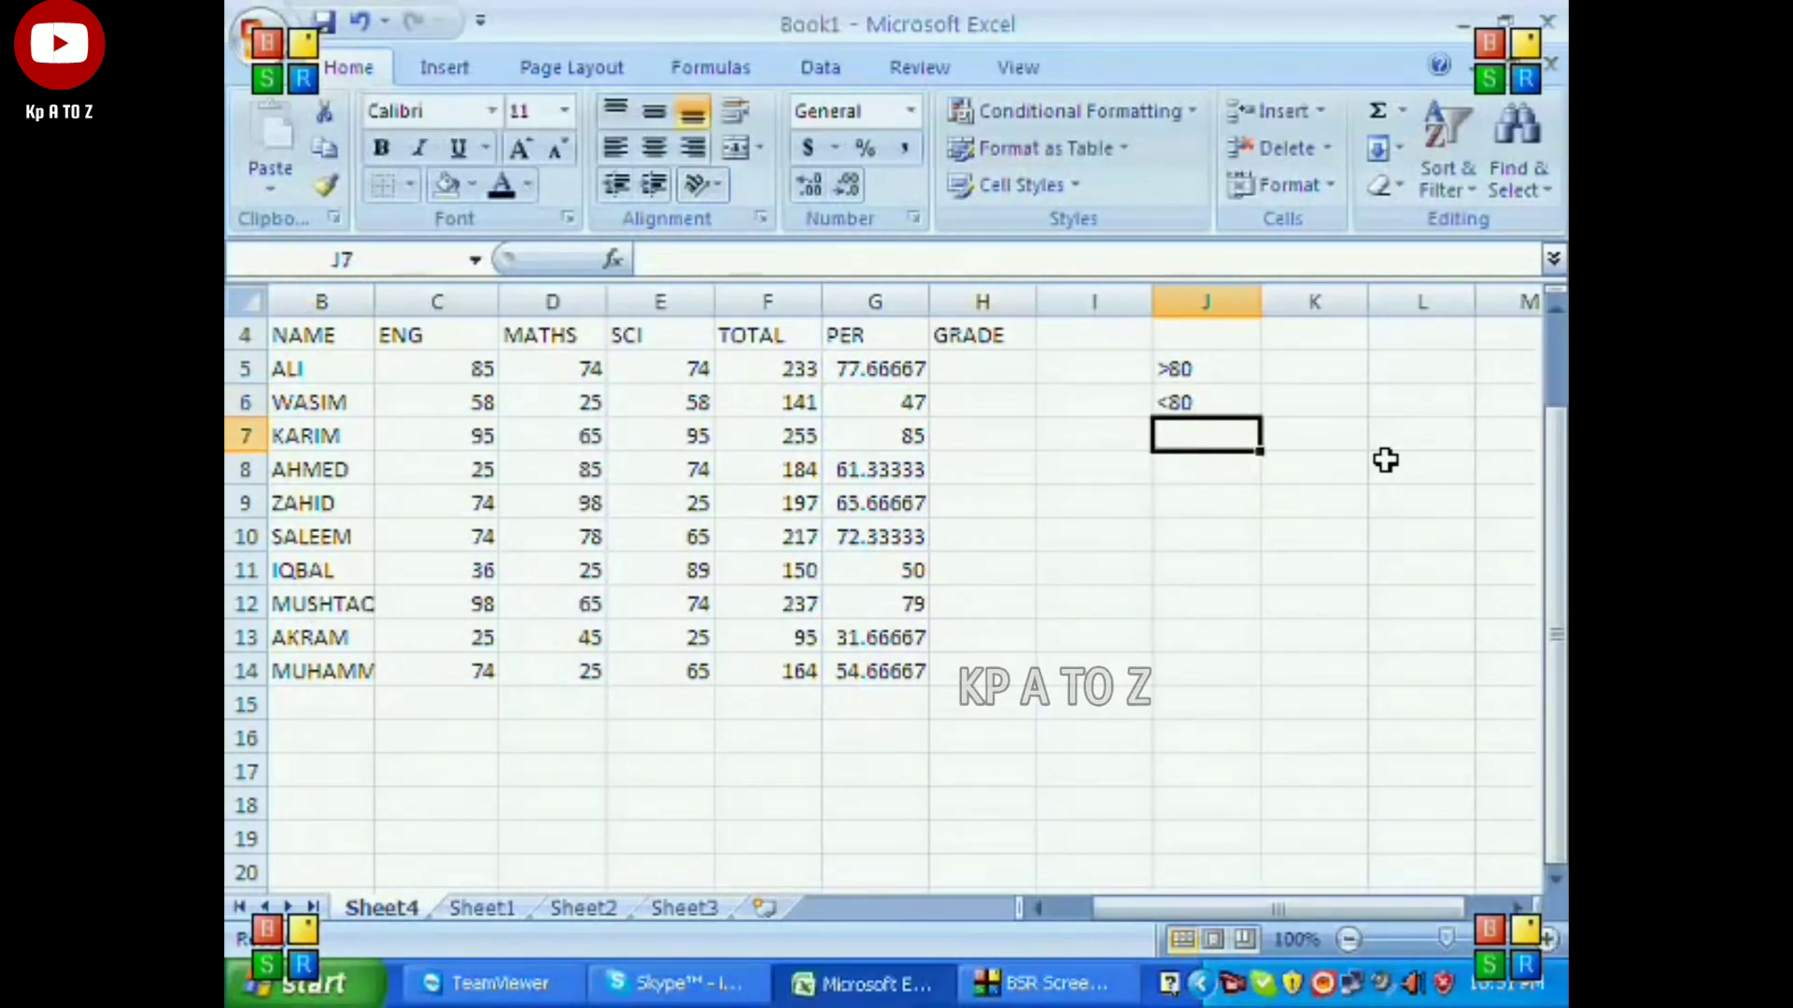
type(">=80")
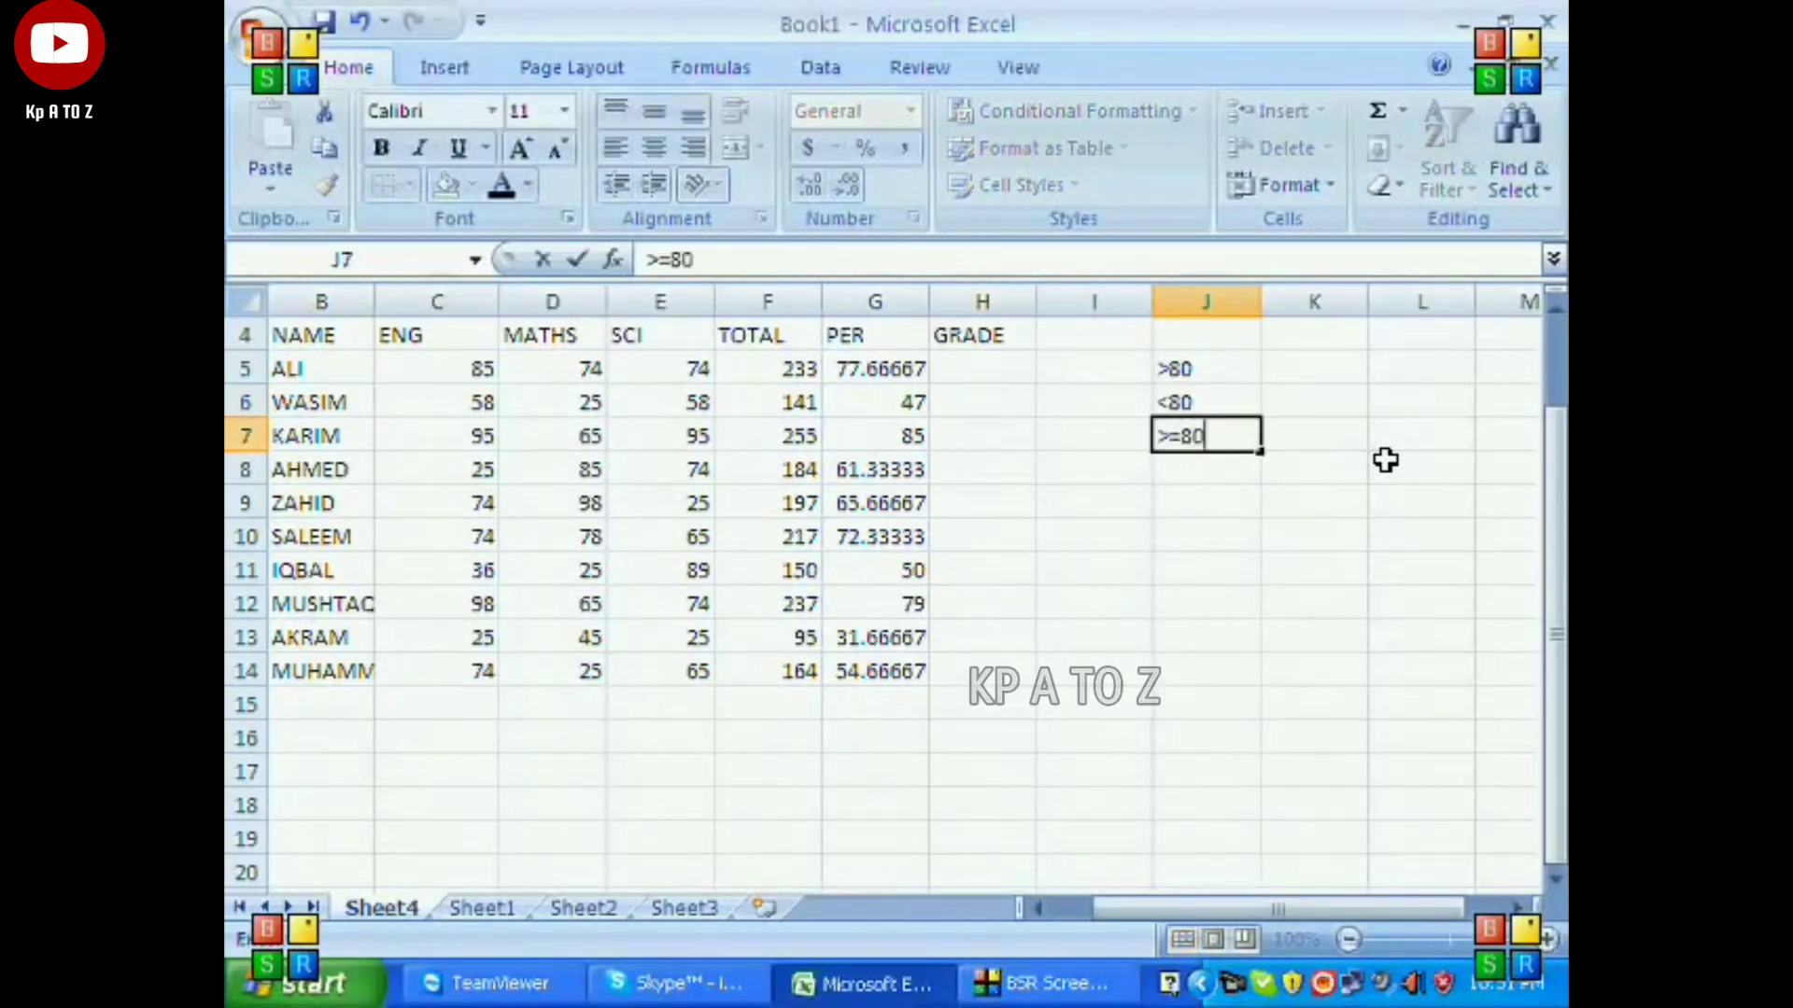
key("Return")
key("Up")
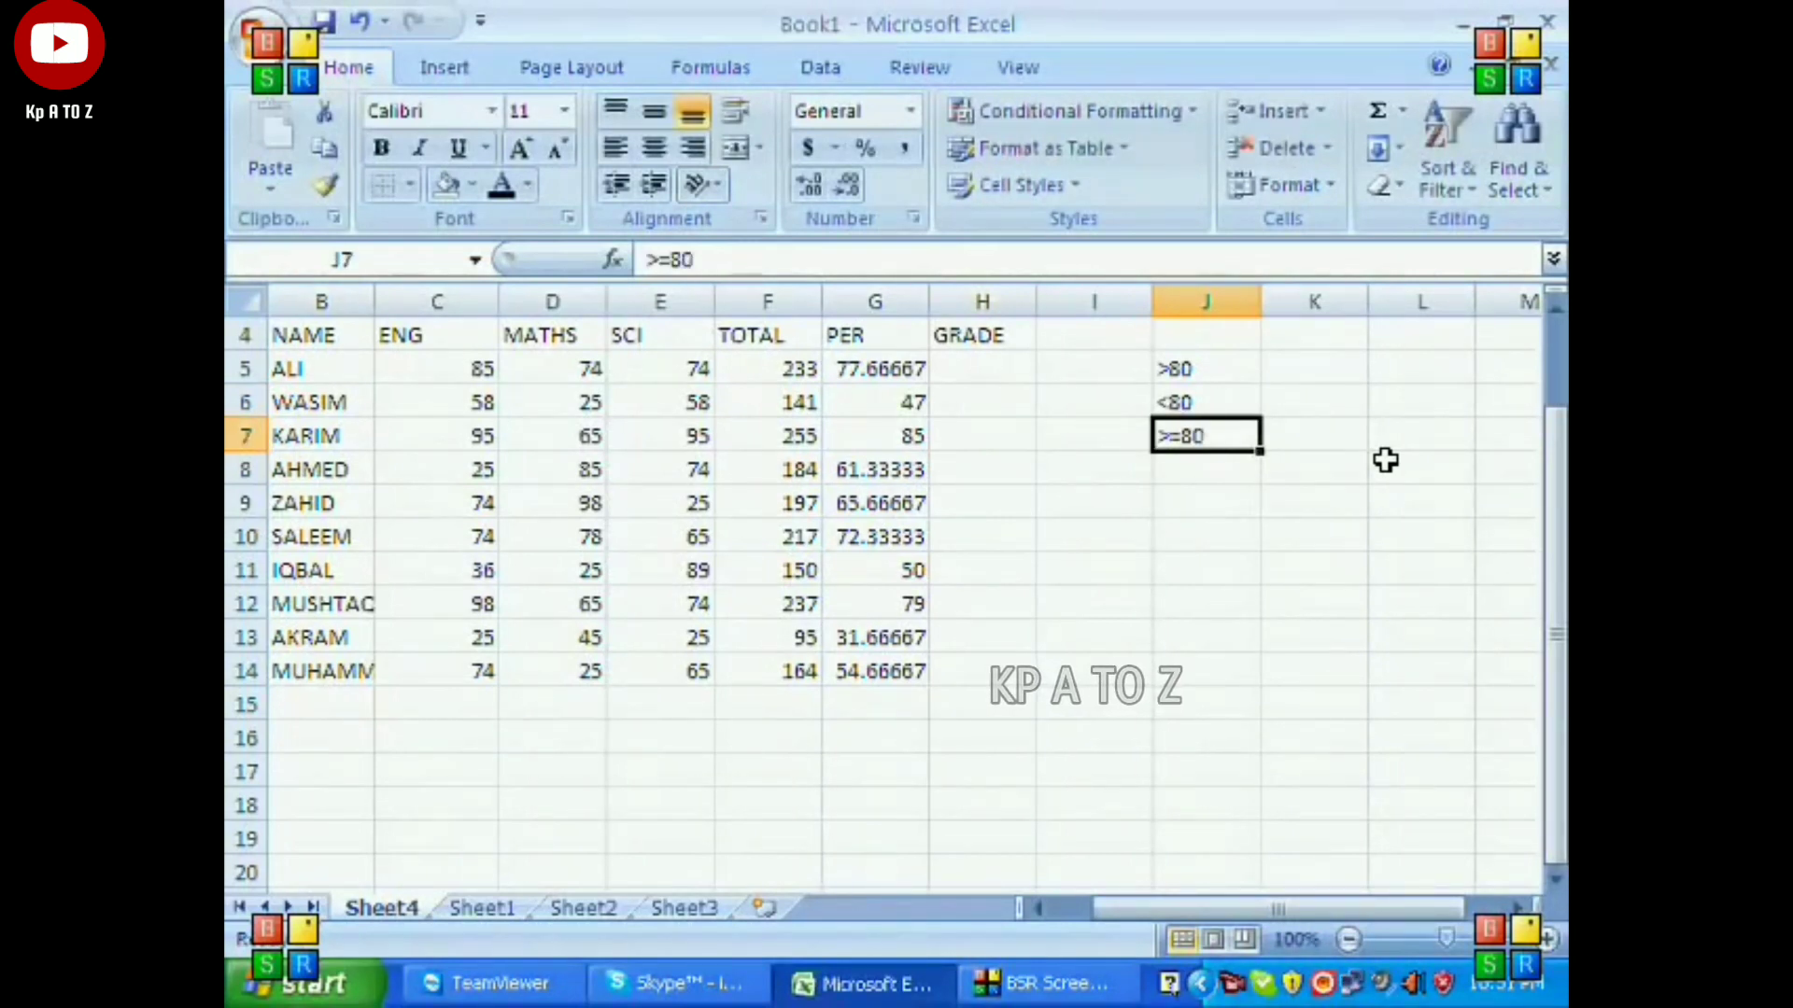
key("Down")
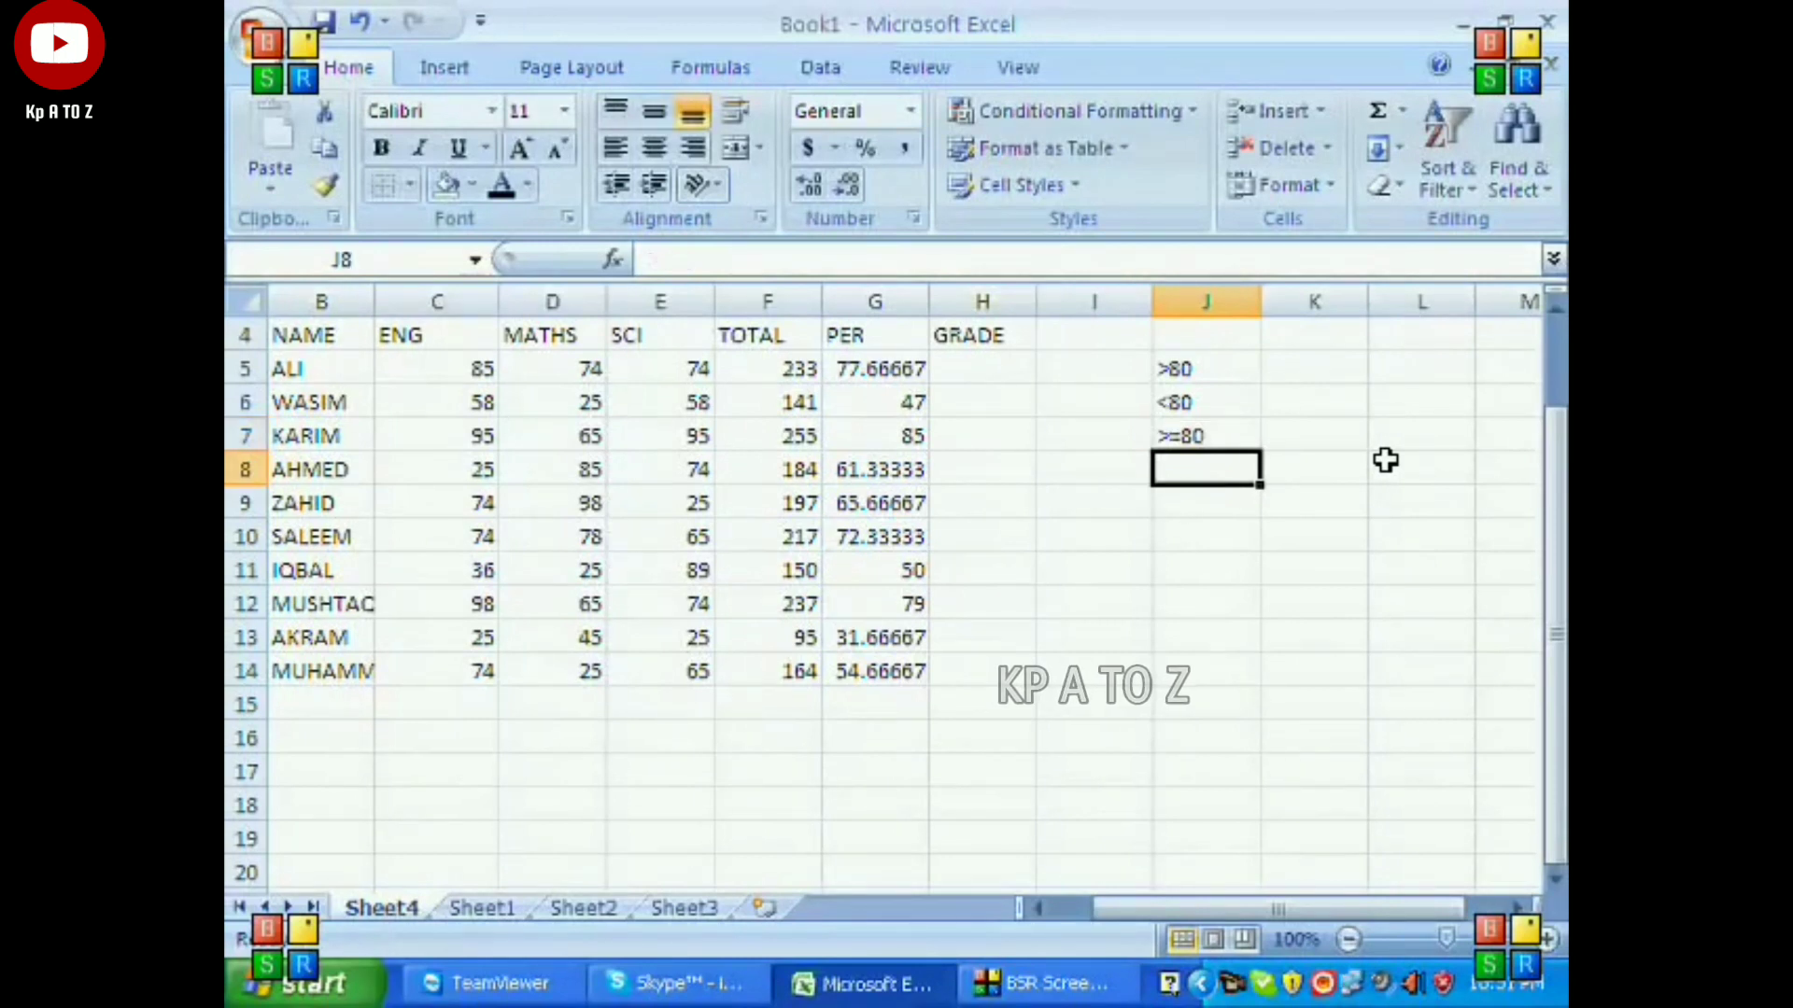
type("<=80")
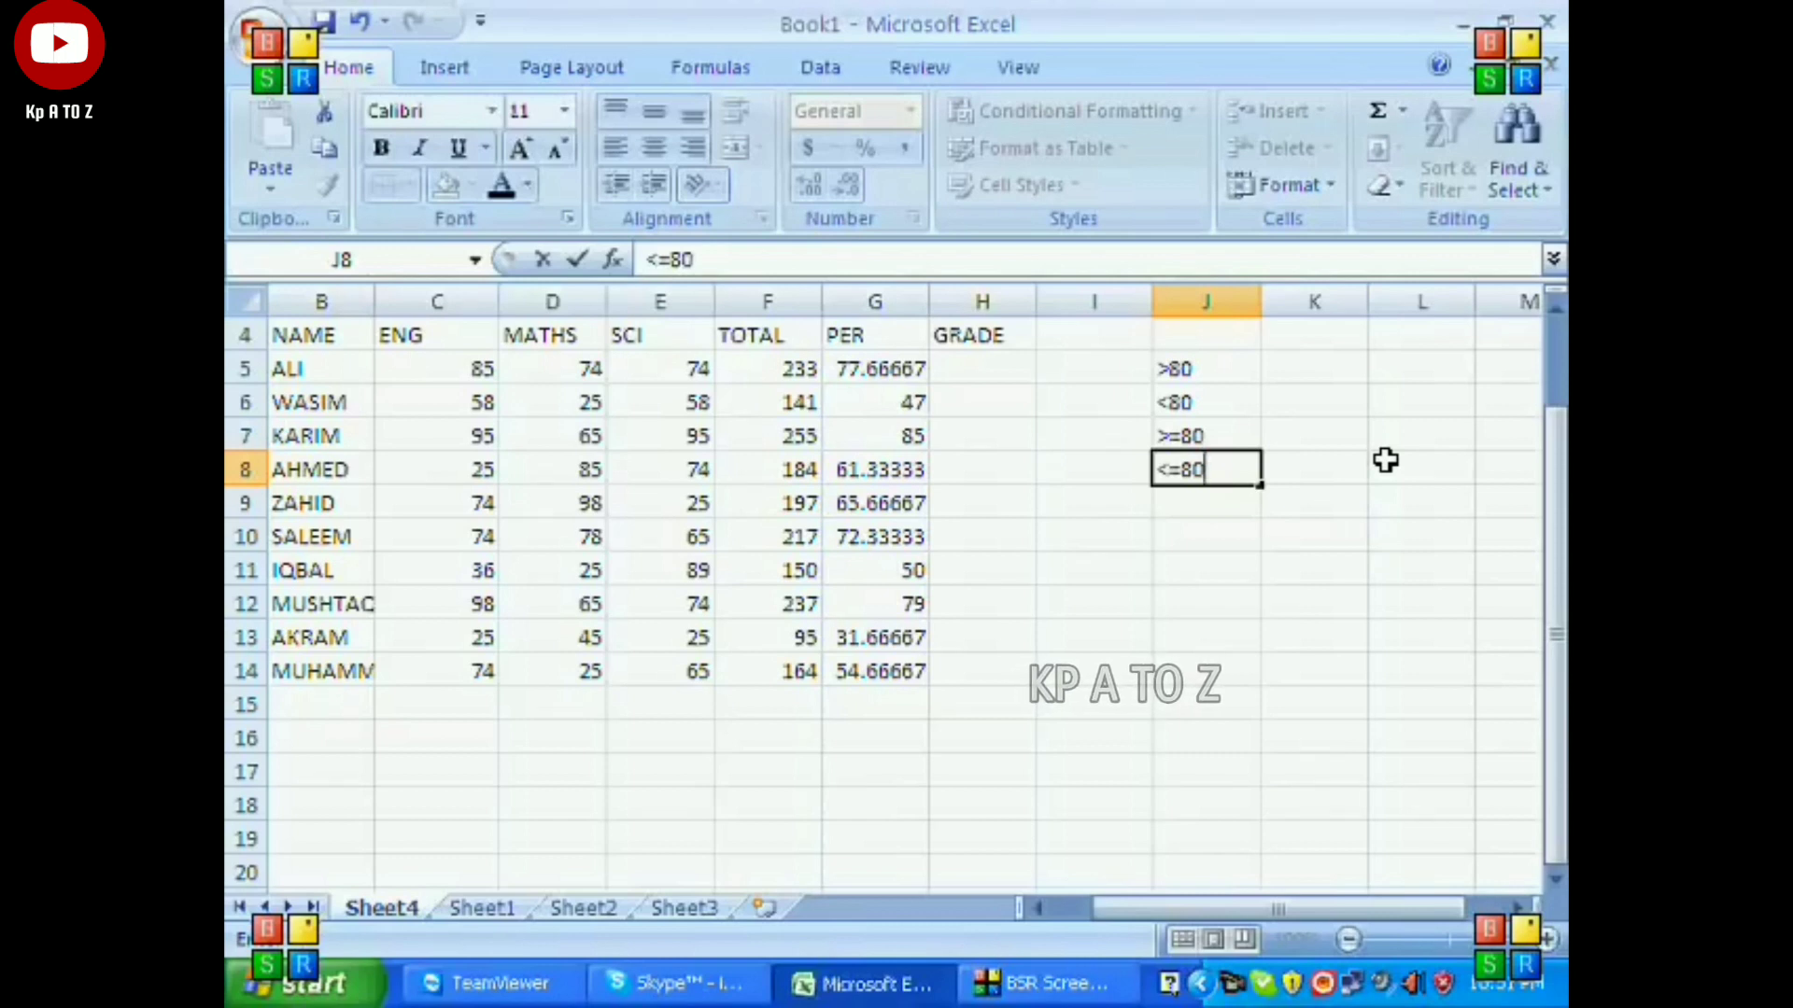
key("Return")
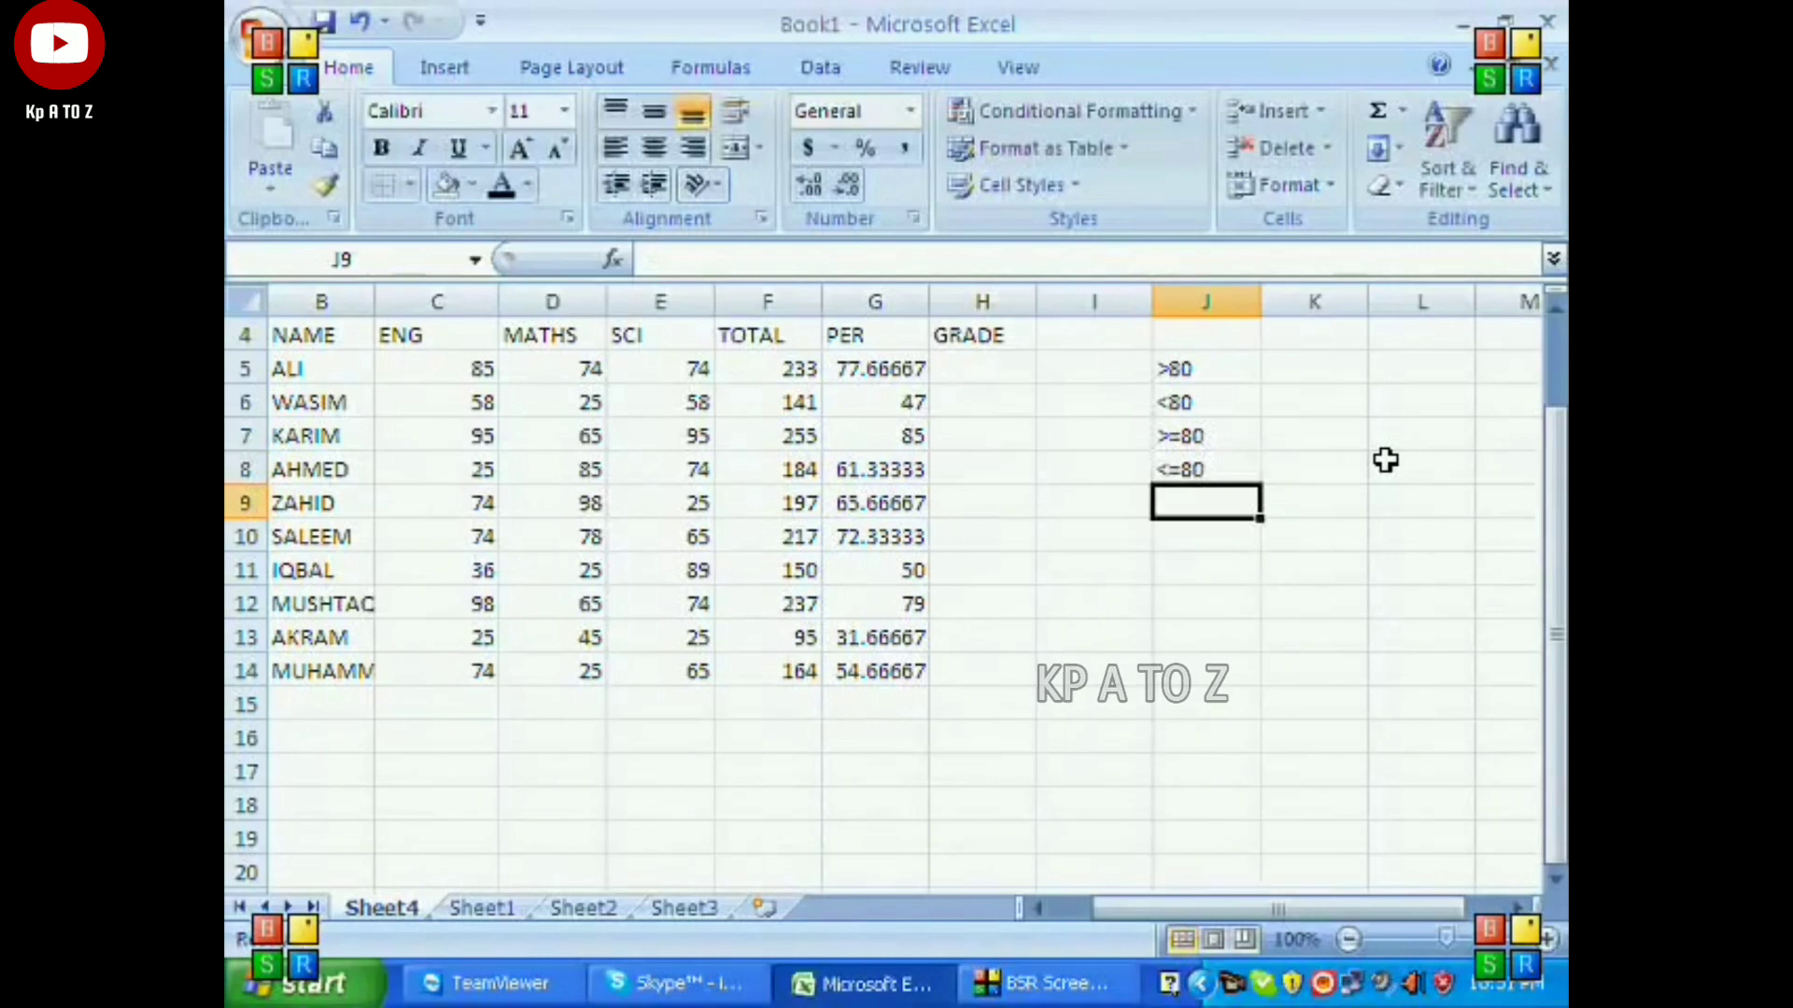
type("=80")
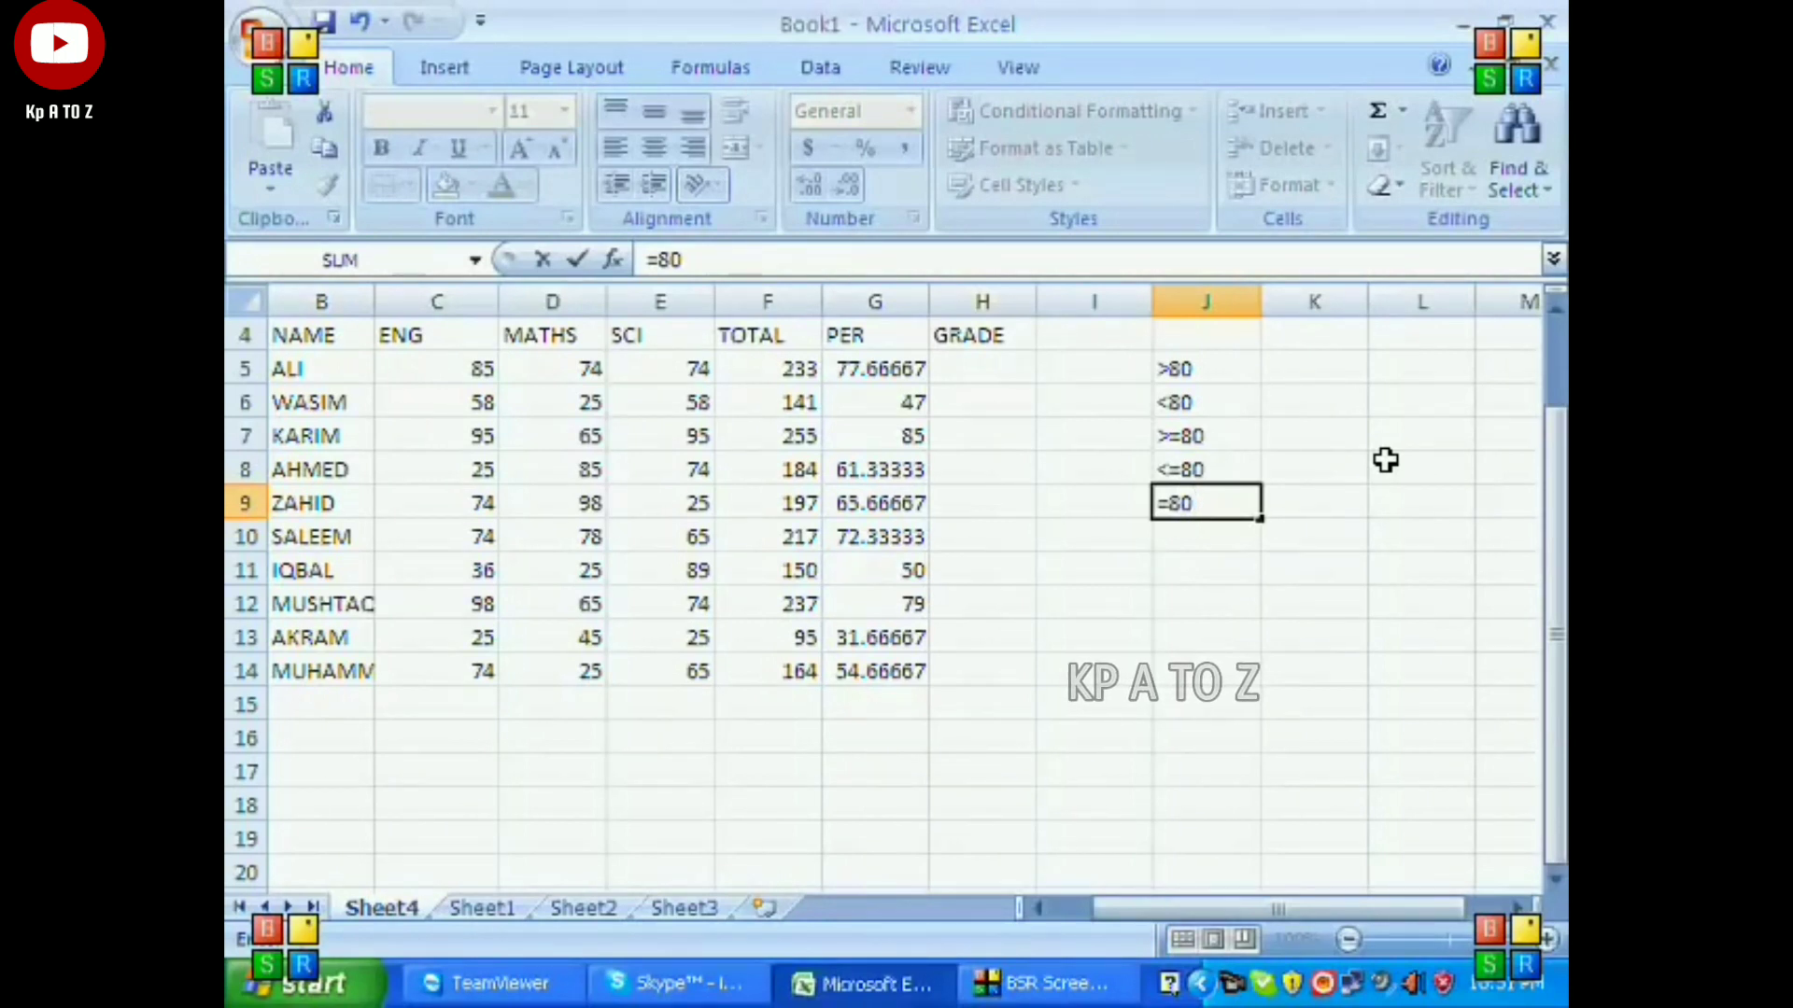
key("Return")
key("Up")
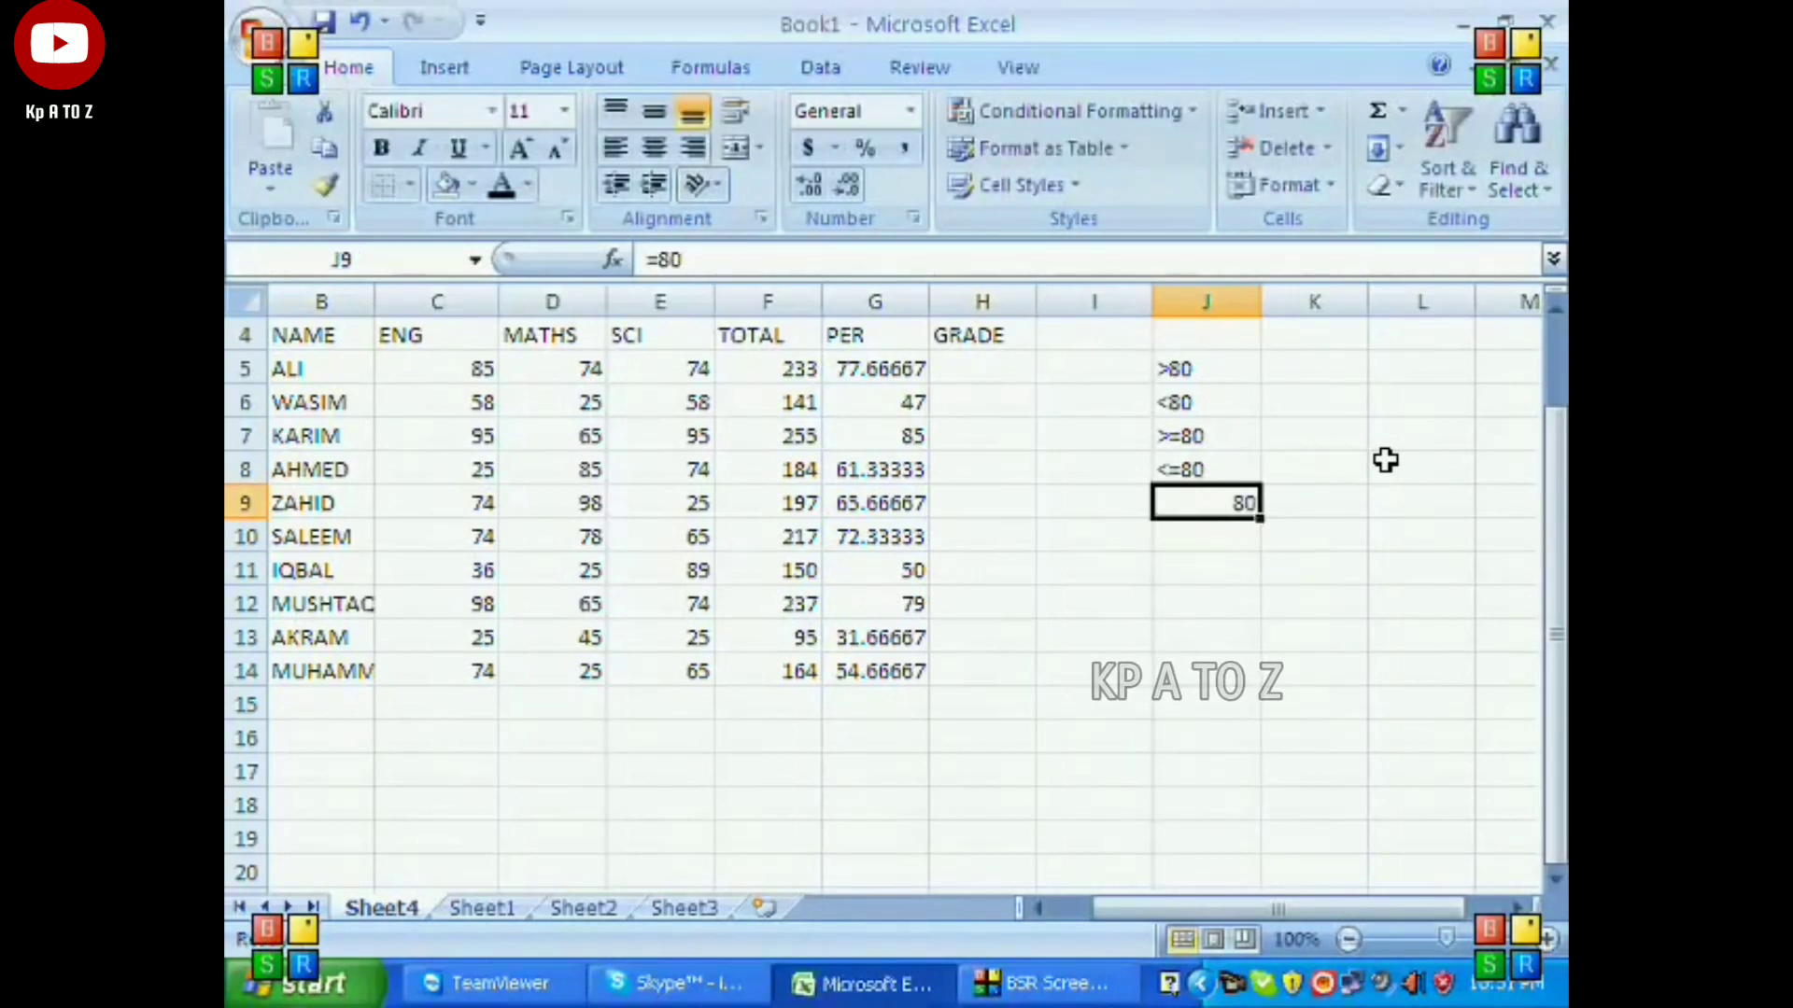
Clear the example conditions from cells J5 to J9.
key("shift+Up")
key("shift+Up")
key("shift+Up")
key("shift+Up")
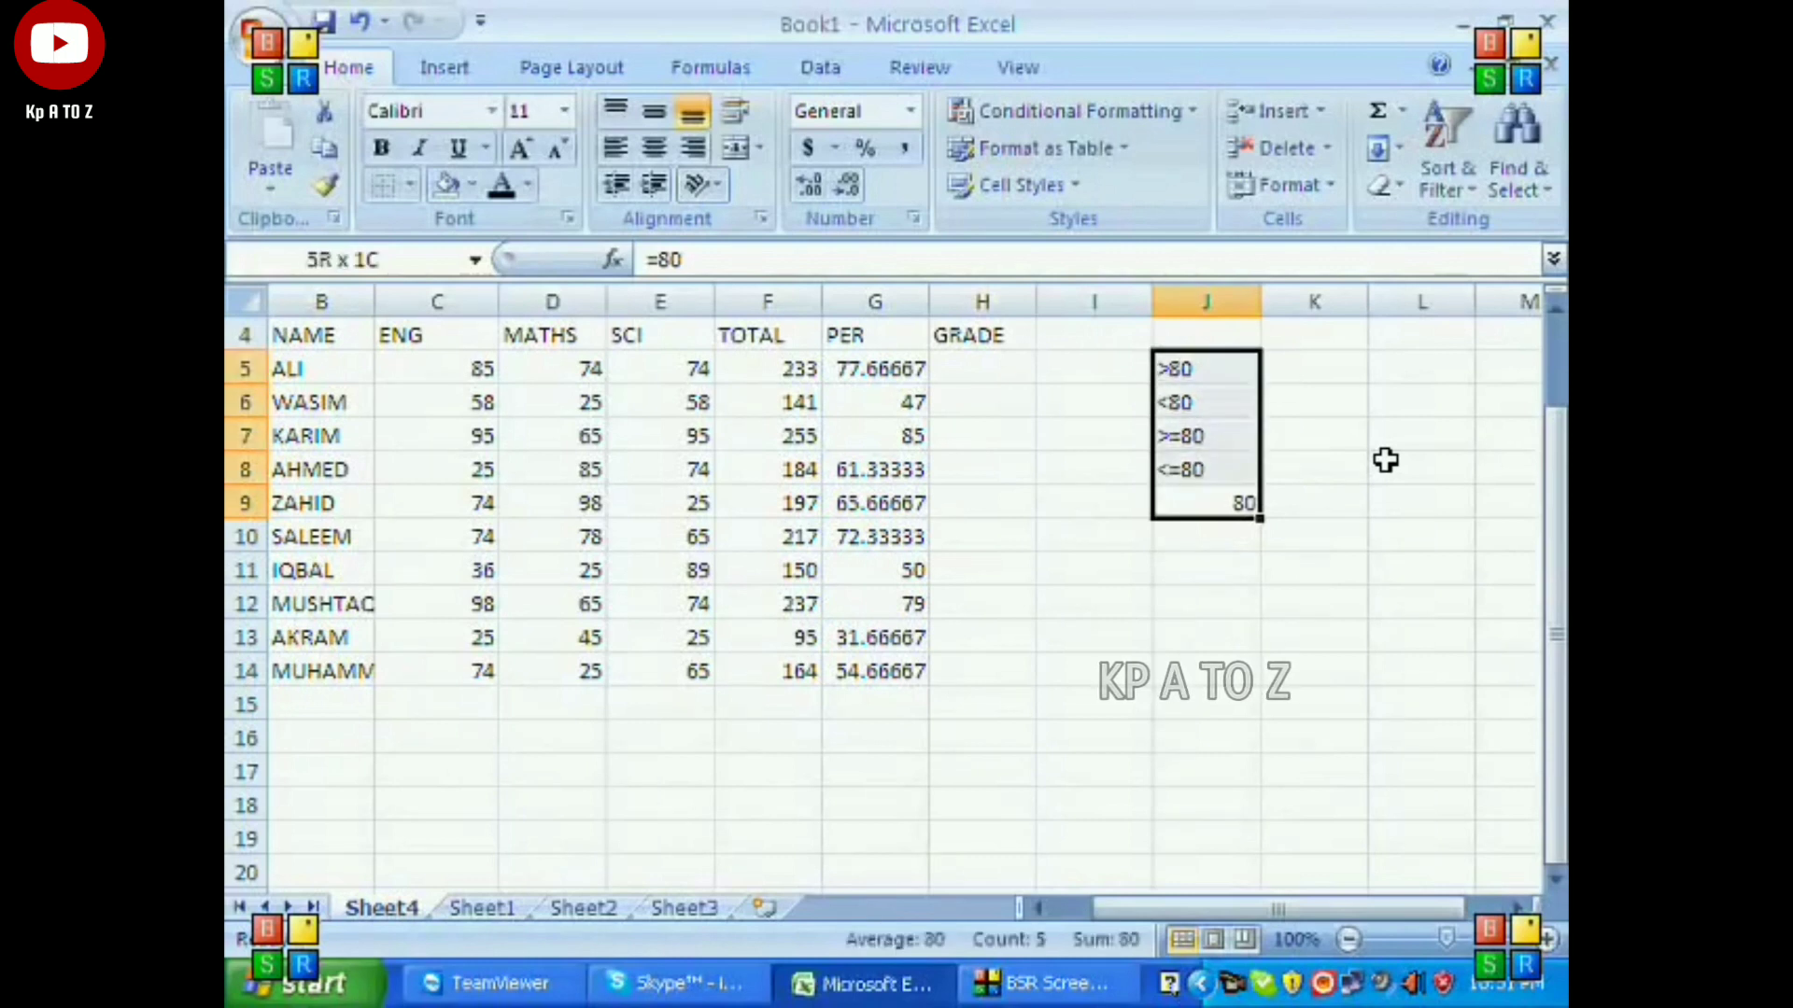
key("Delete")
Start the grade formula in cell H5 with =IF(G5>=80,"A+", testing the student's percentage.
key("Up")
key("Left")
key("Left")
key("Up")
key("Up")
key("Up")
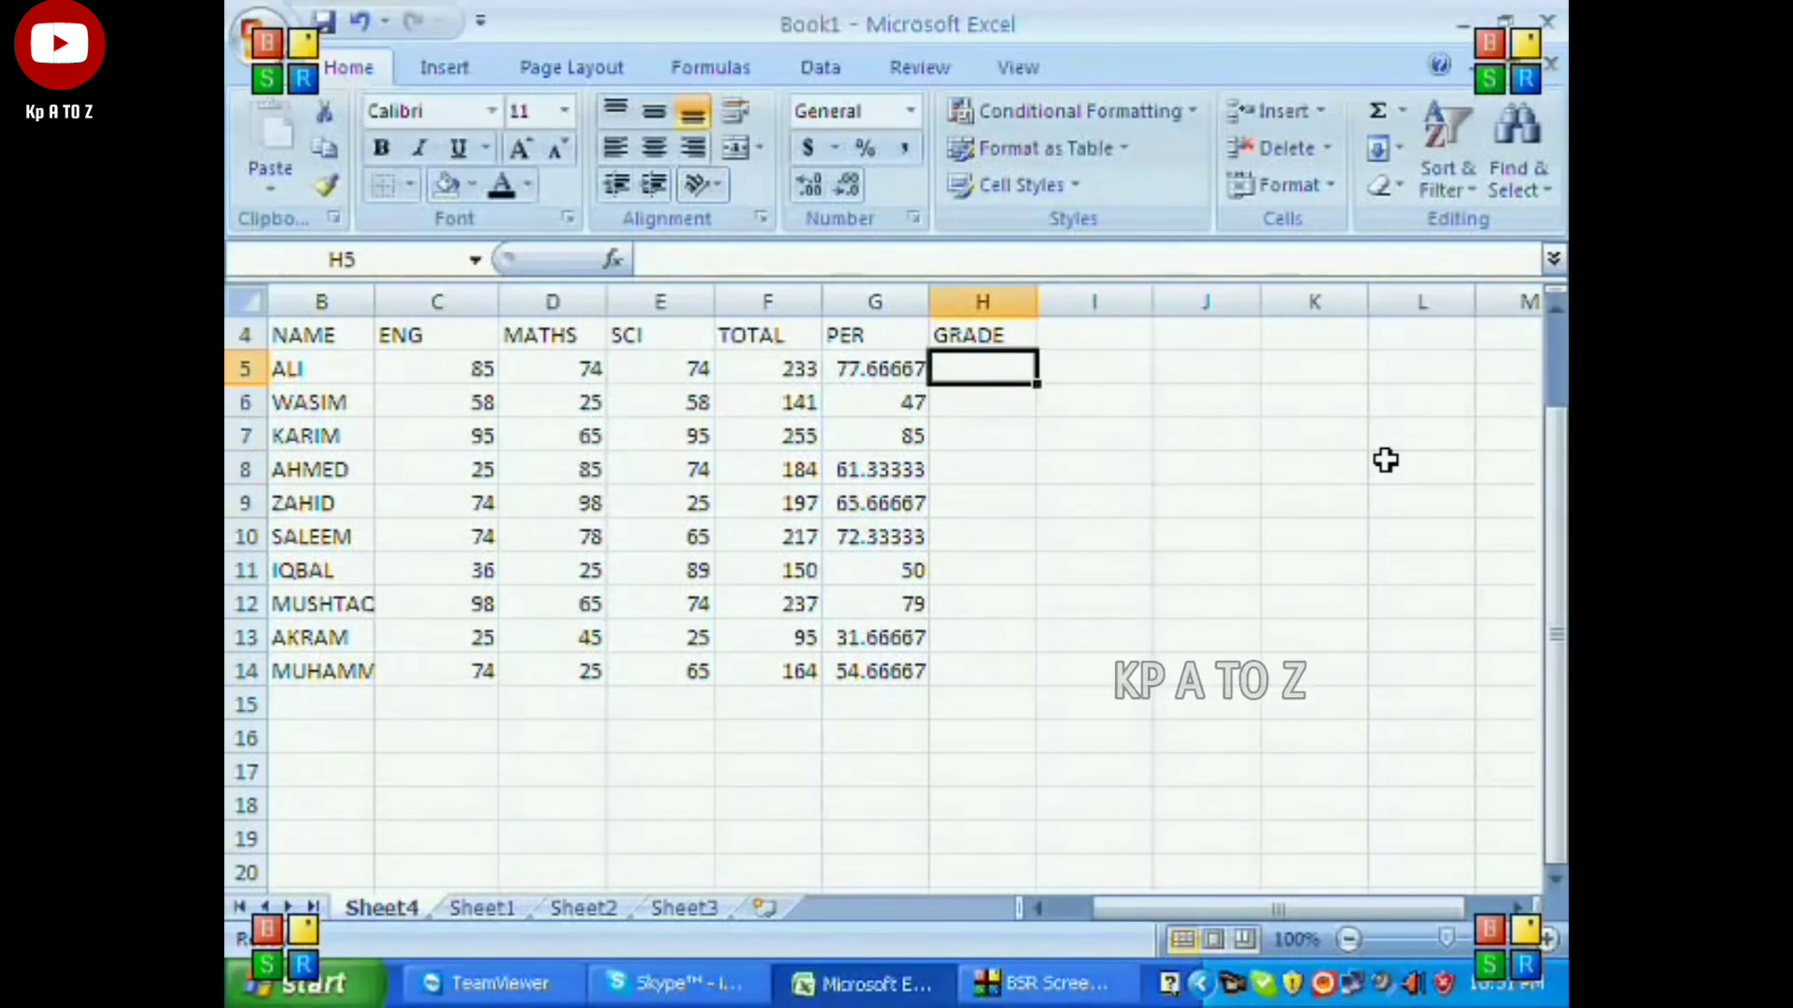
type("=I")
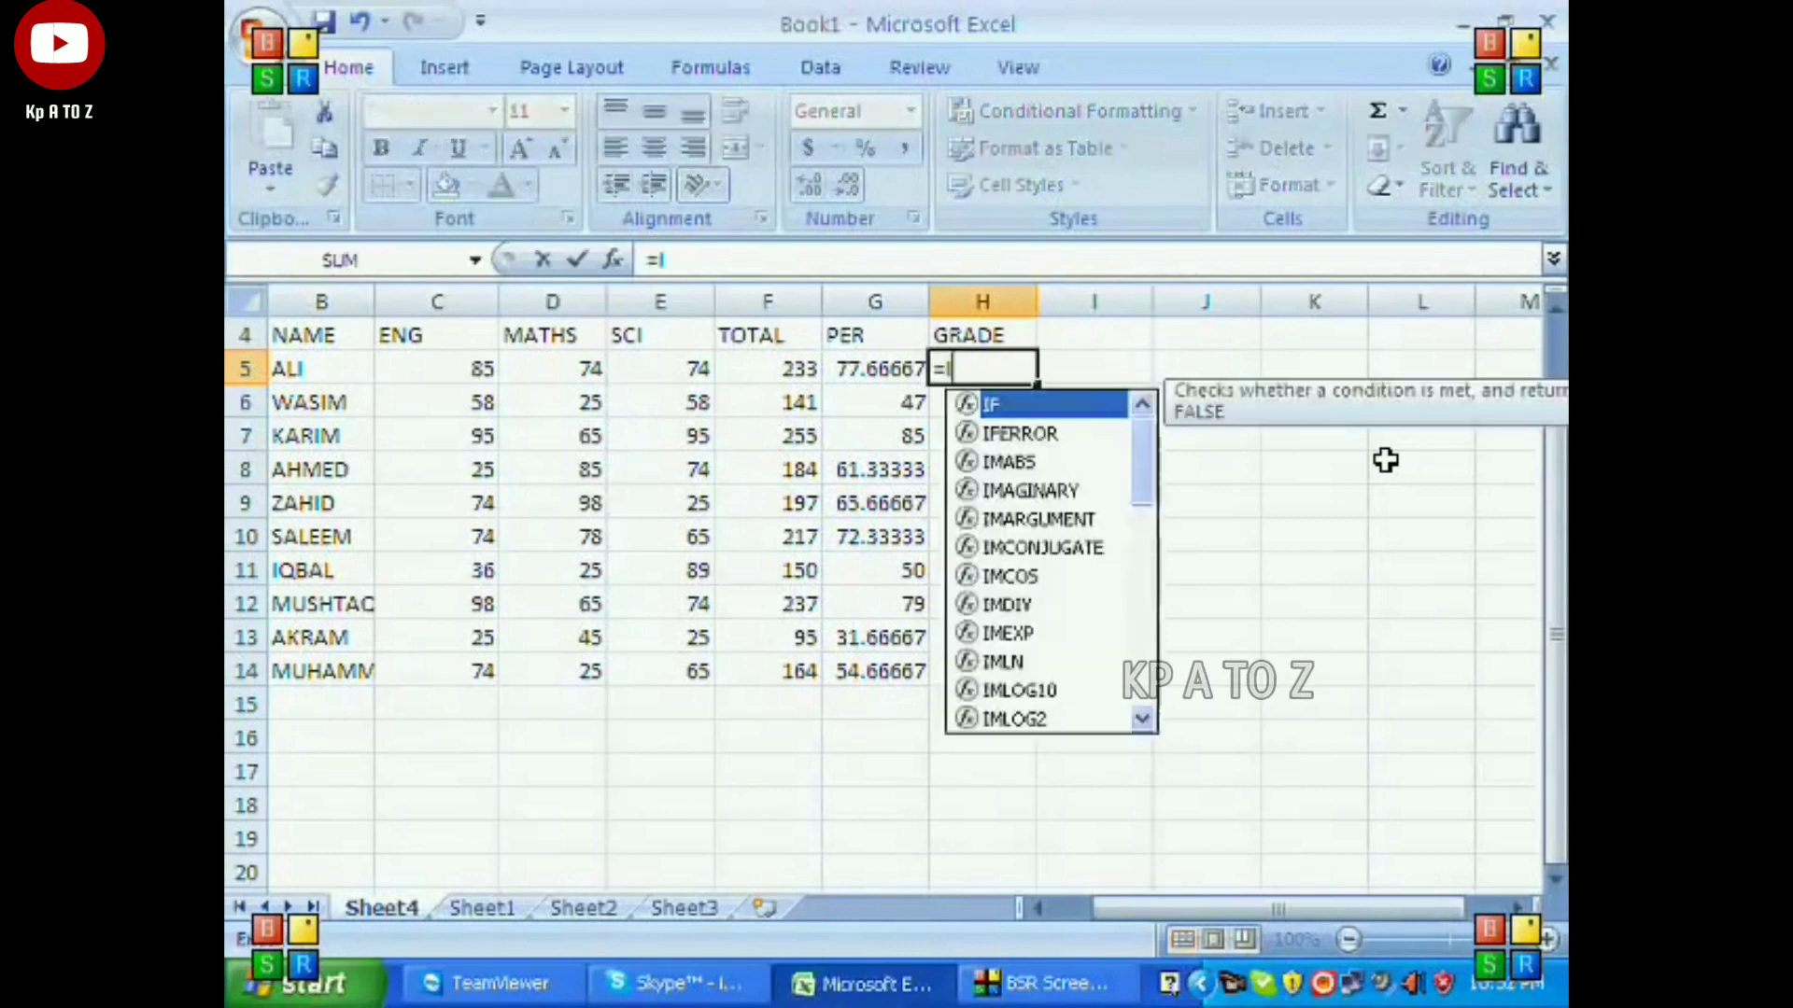
type("F")
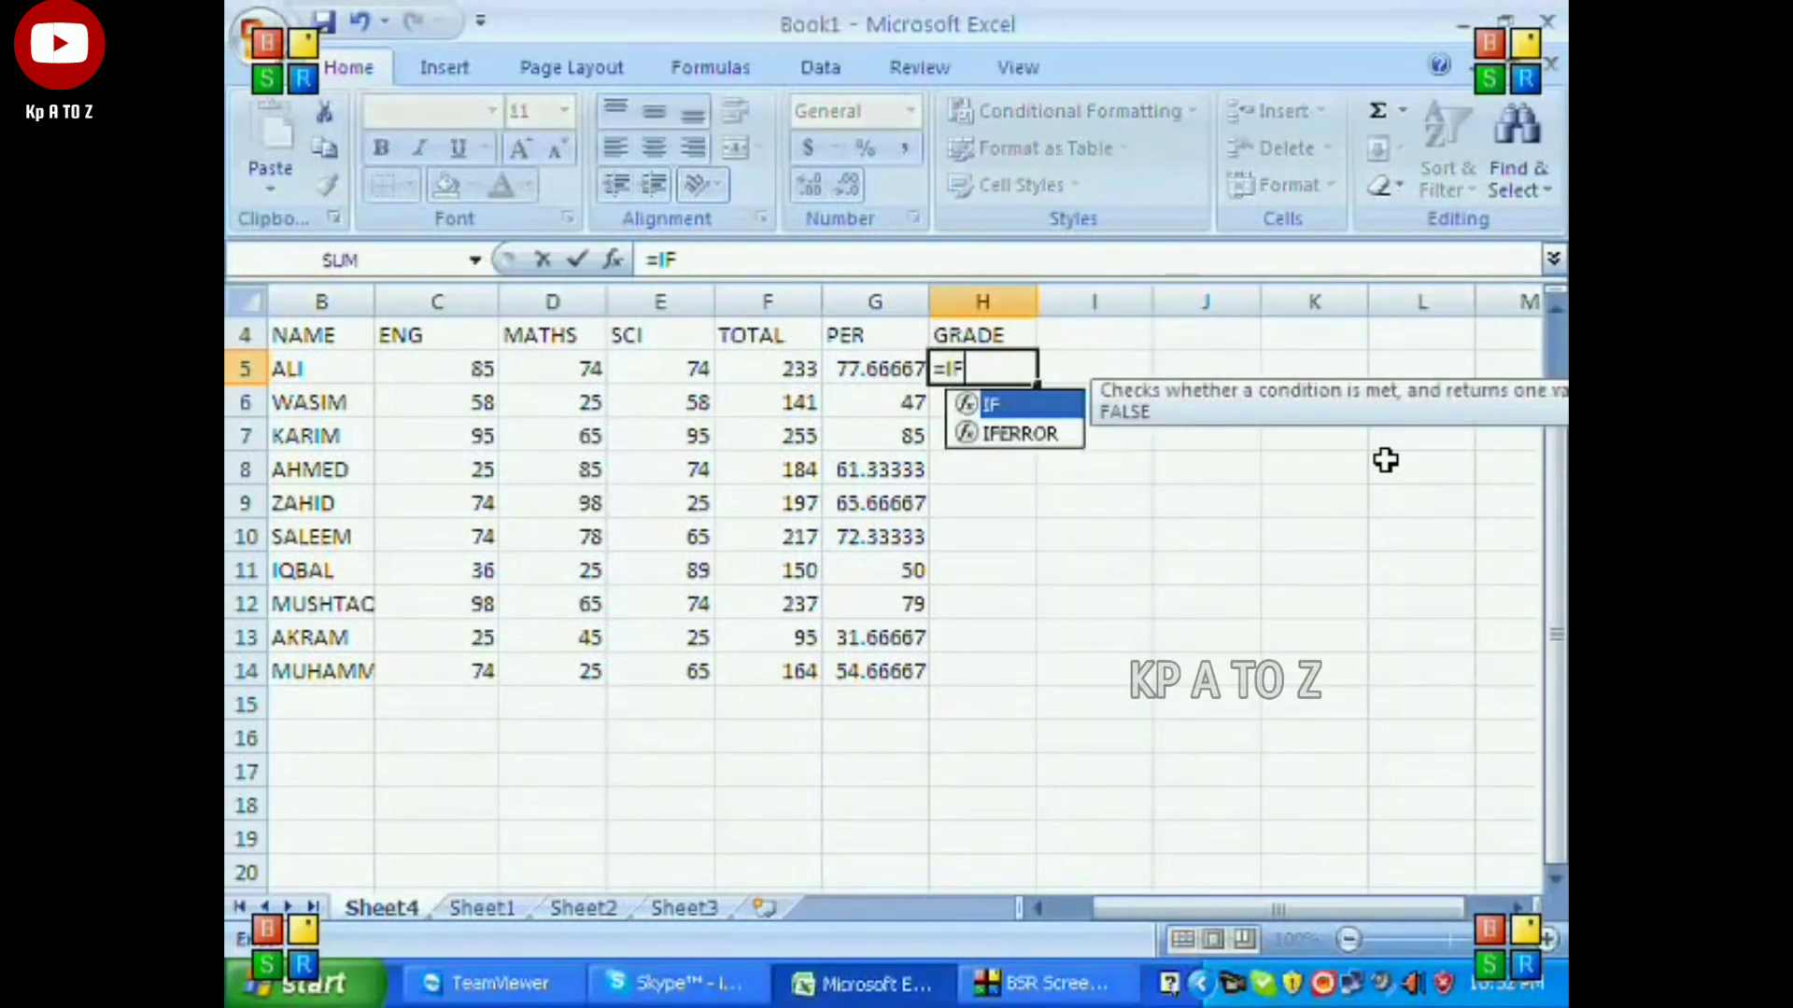
type("(")
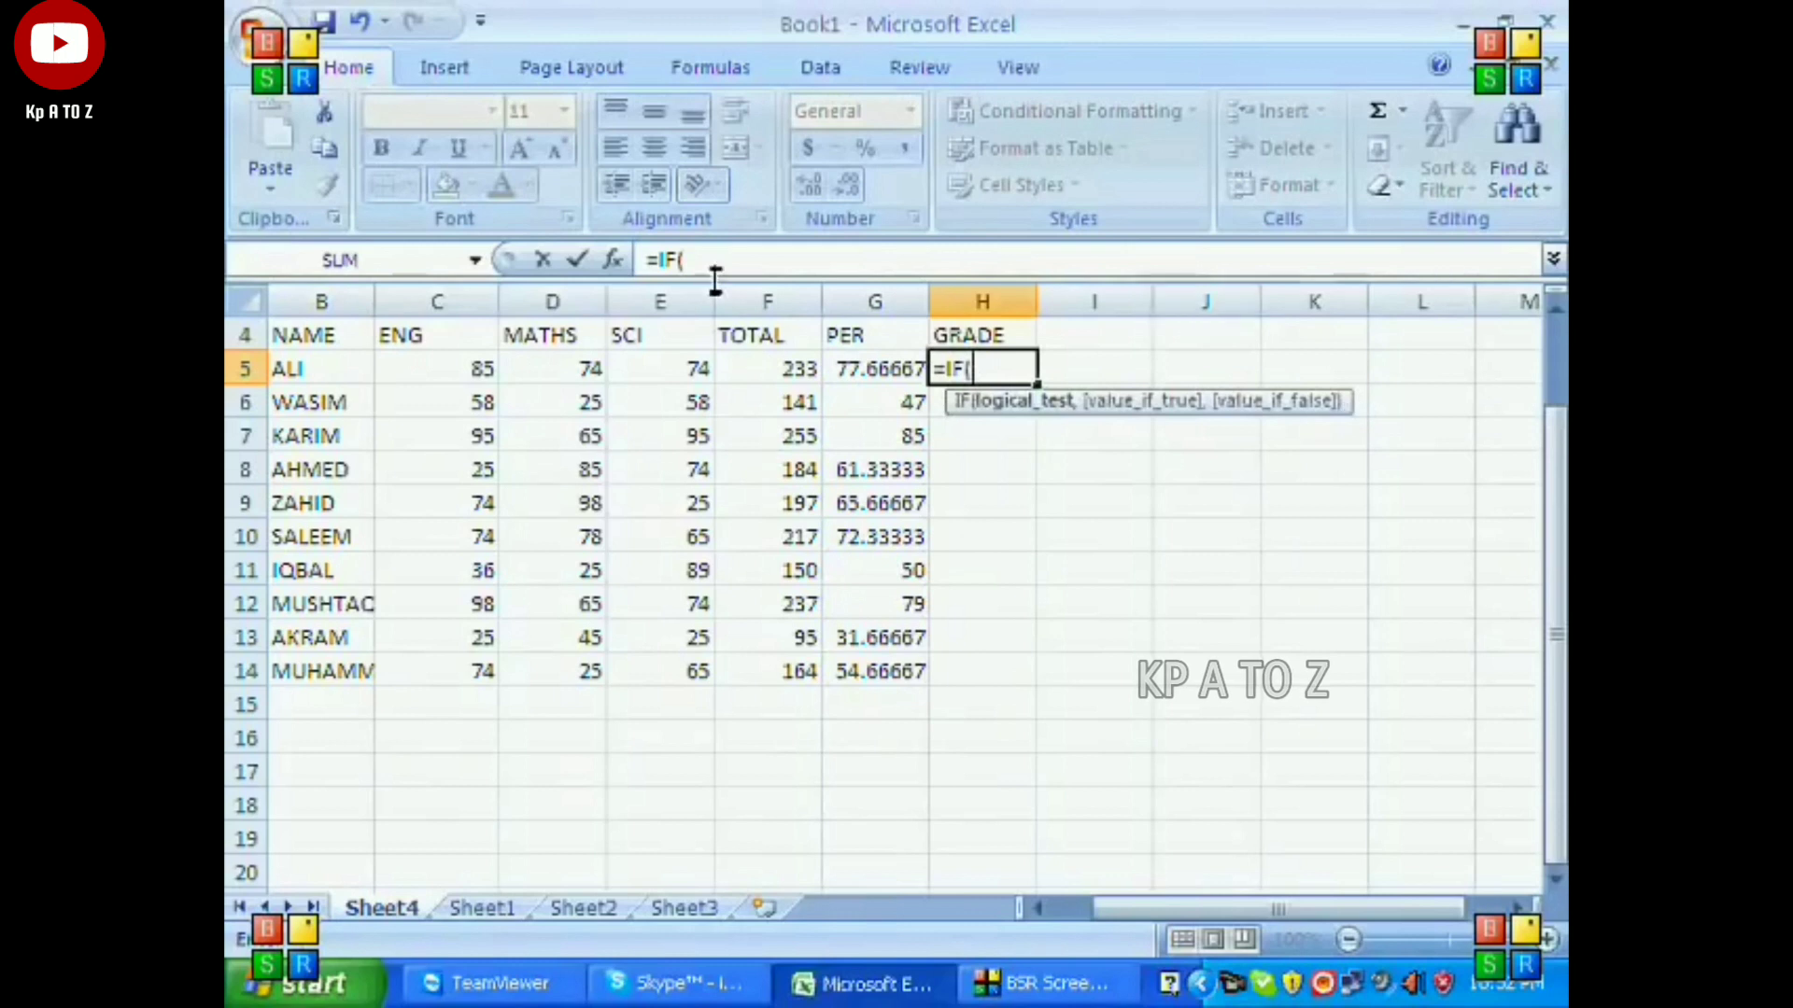
left_click(849, 364)
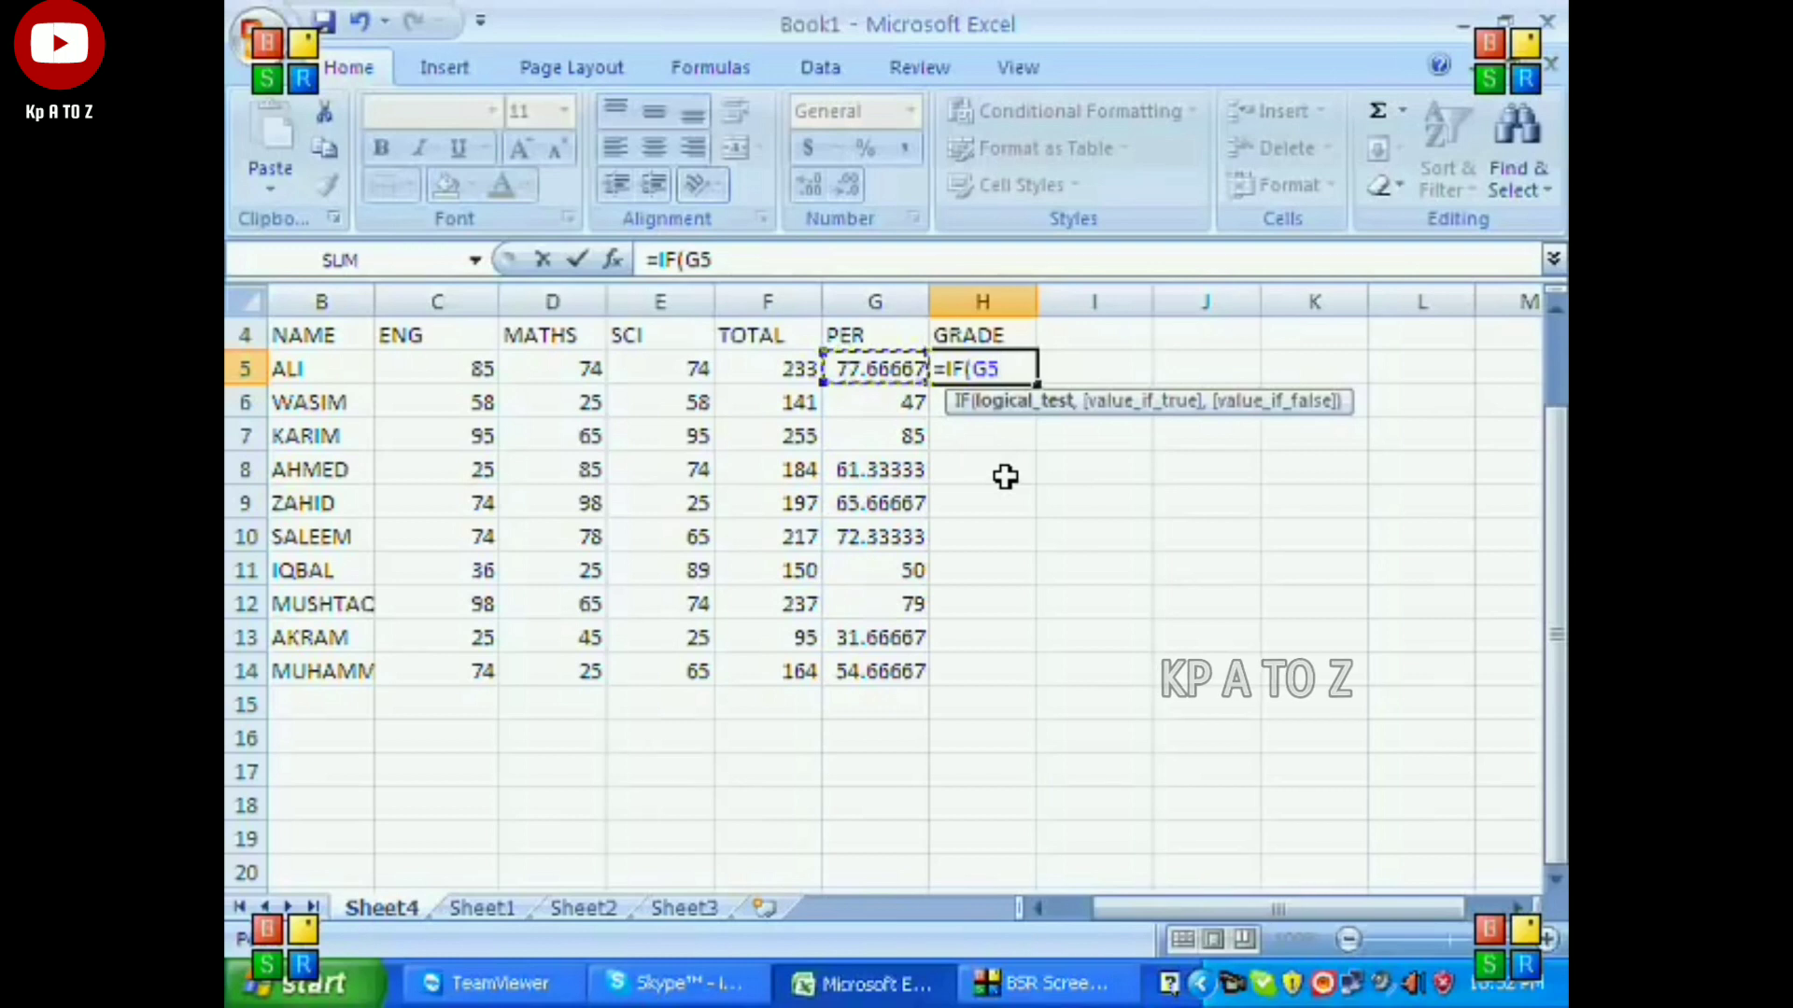
type(">")
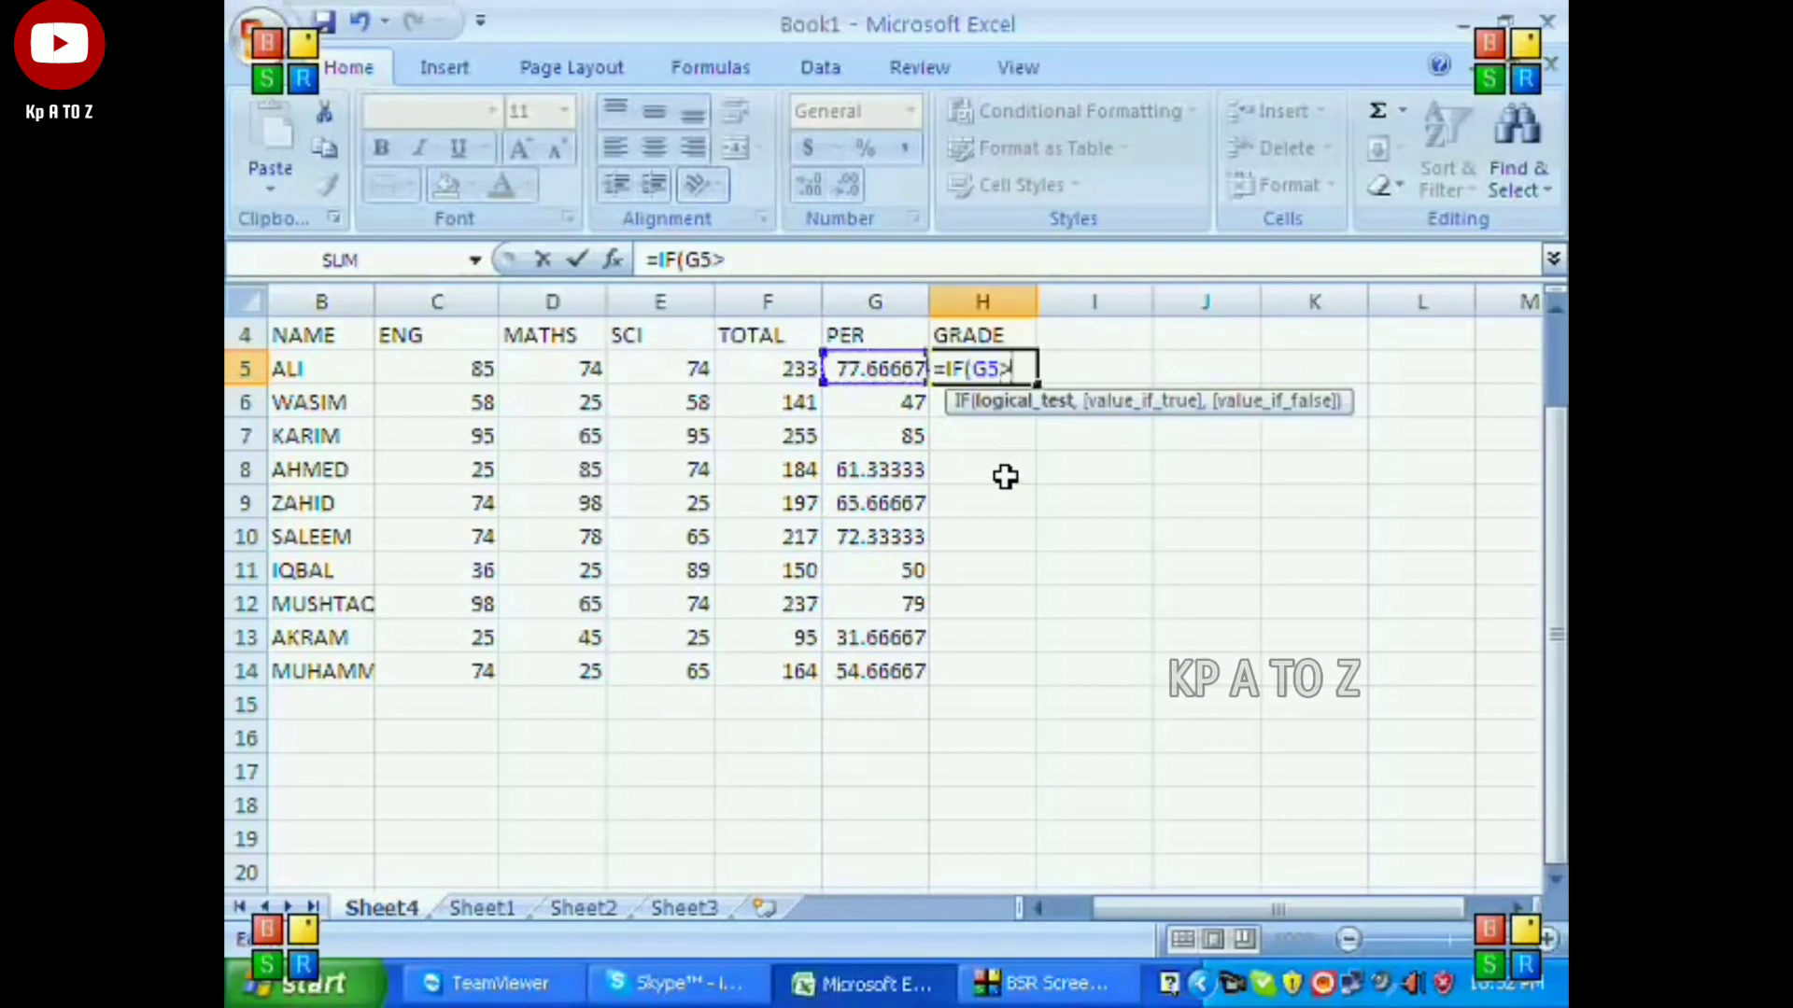
type("=")
type("80")
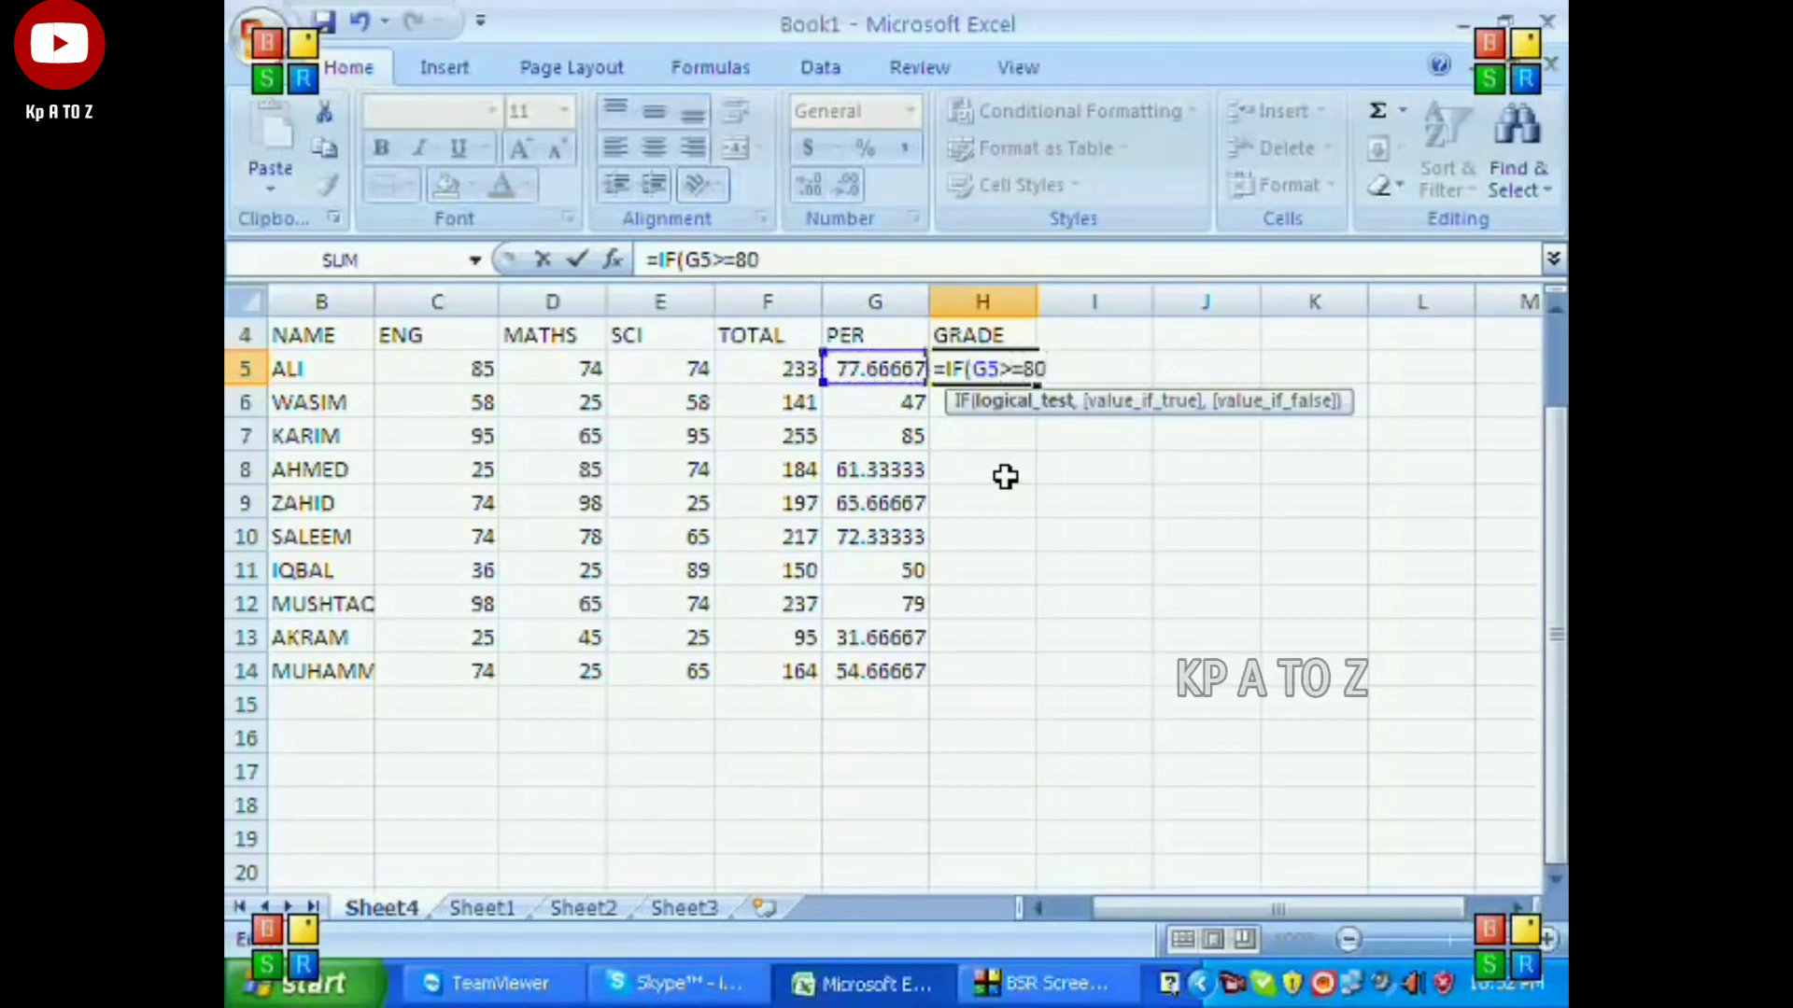
type(",\"A+\"")
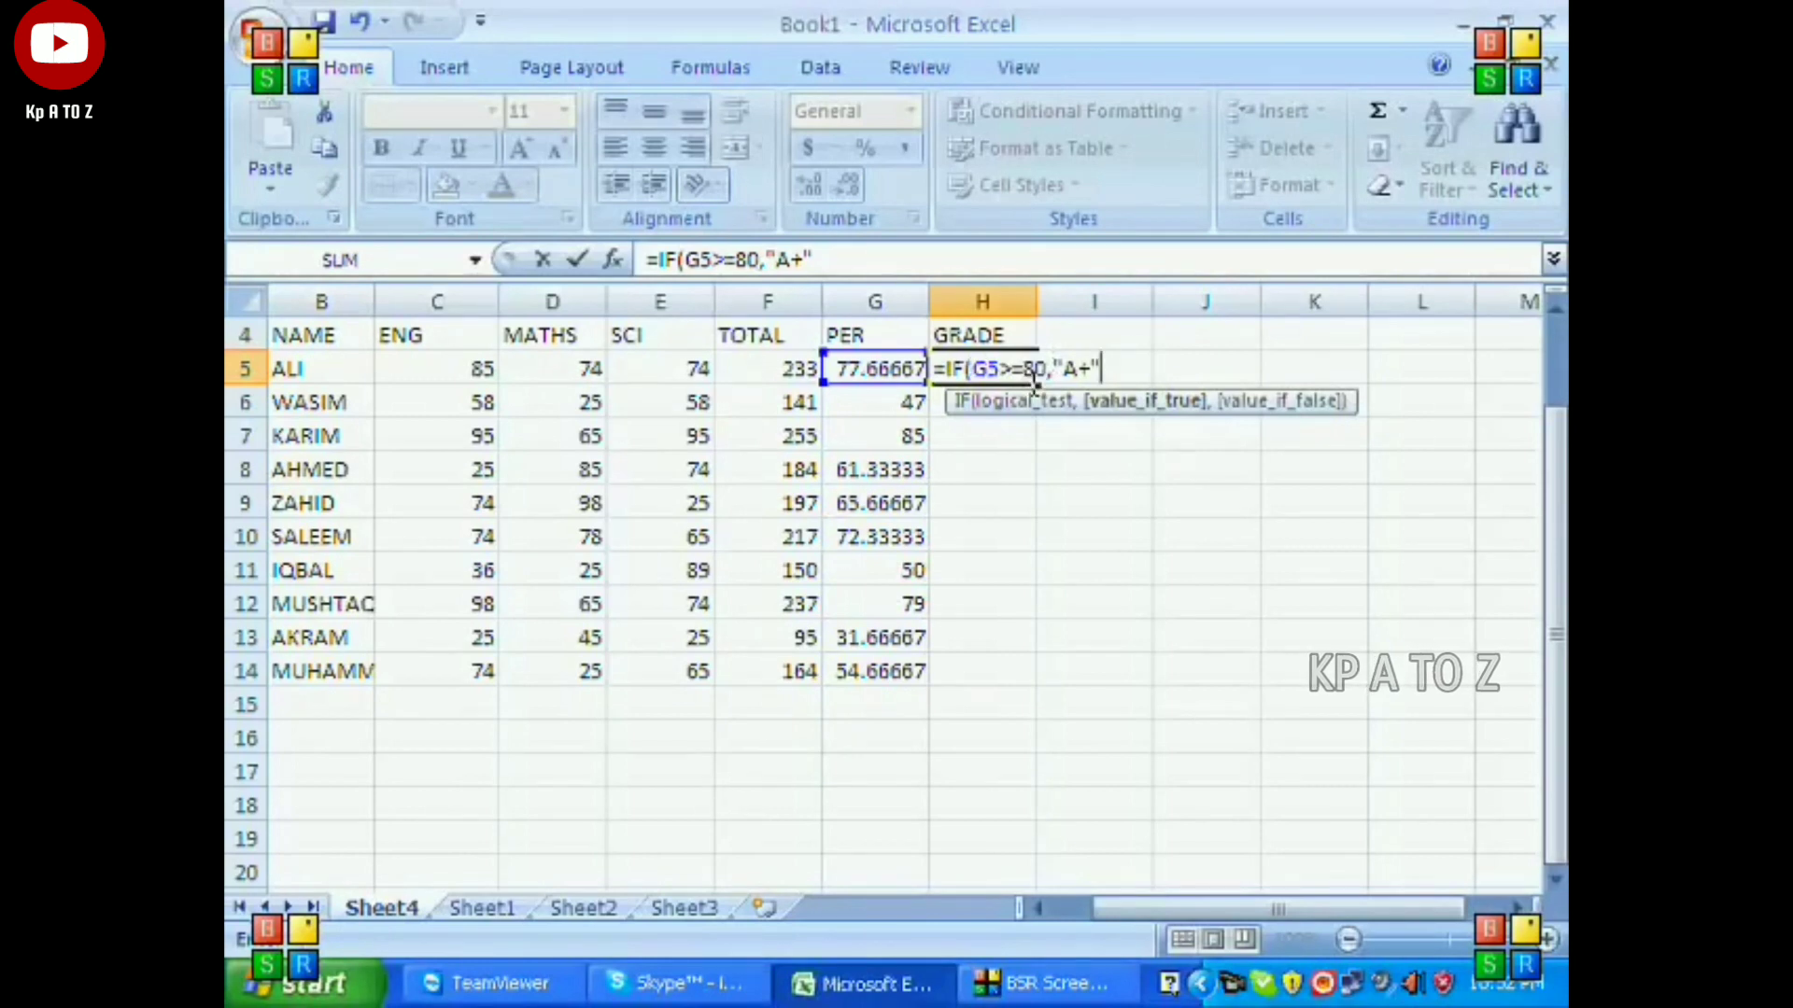
type(",\"A+\"")
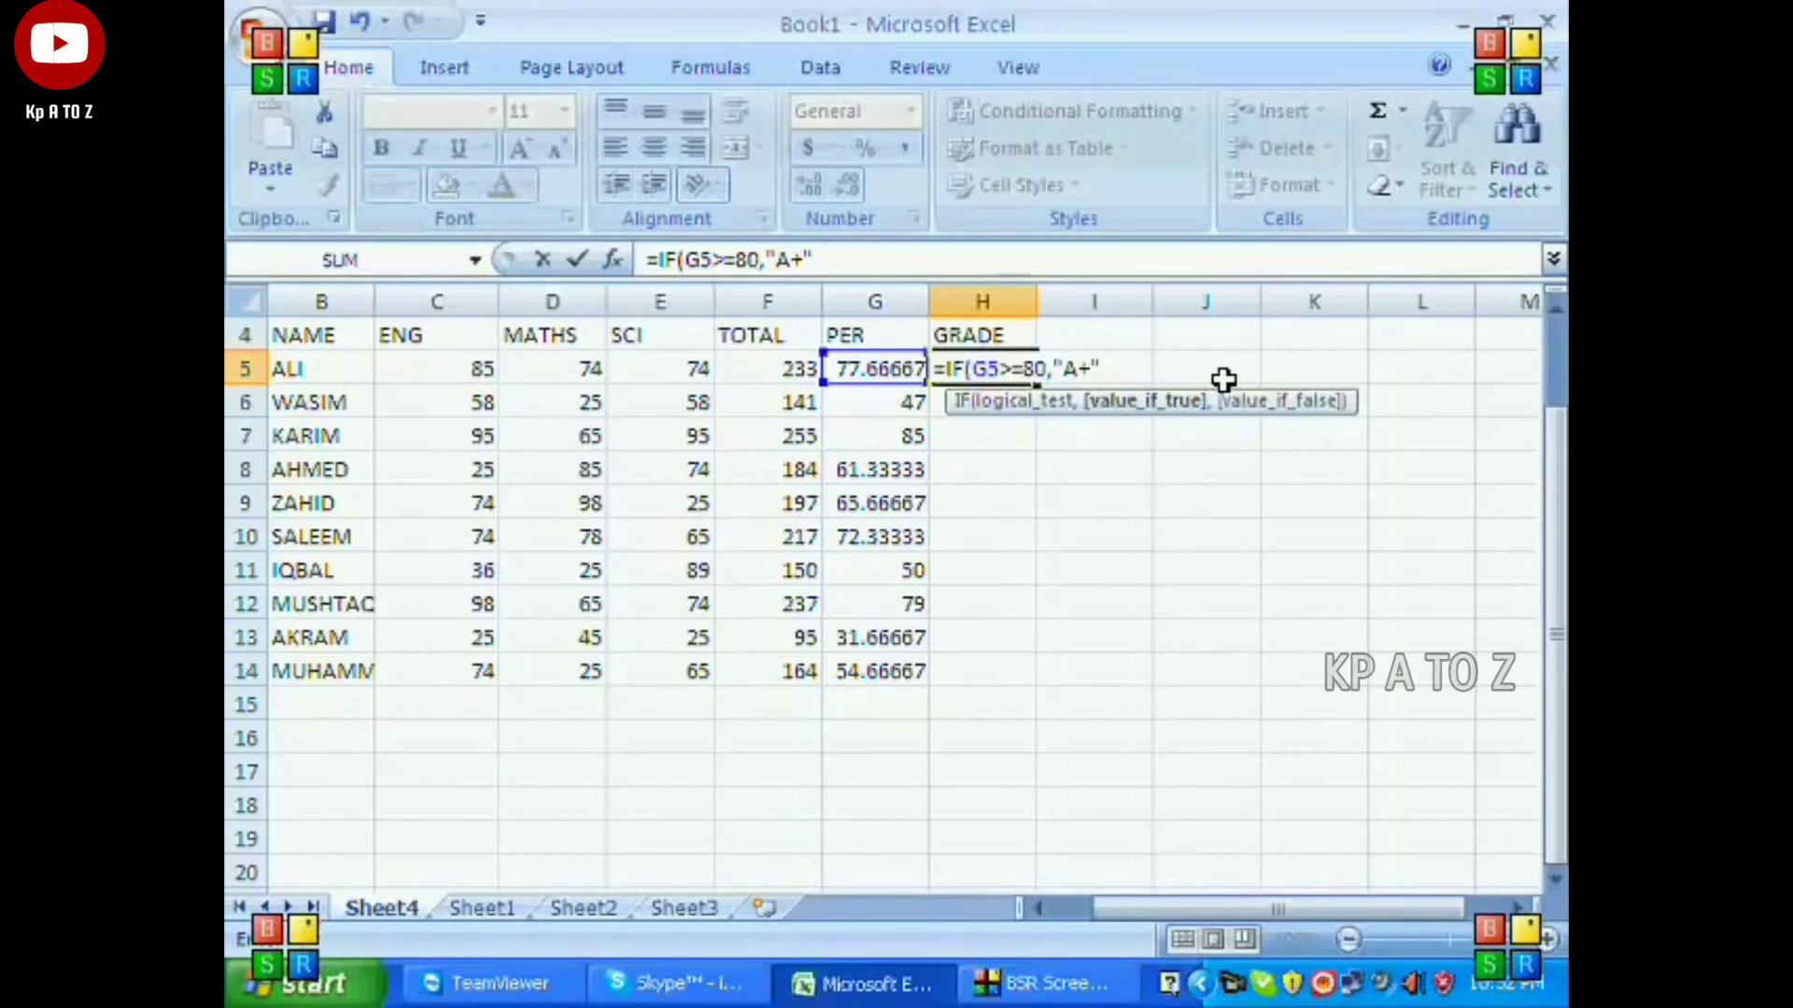
type(",")
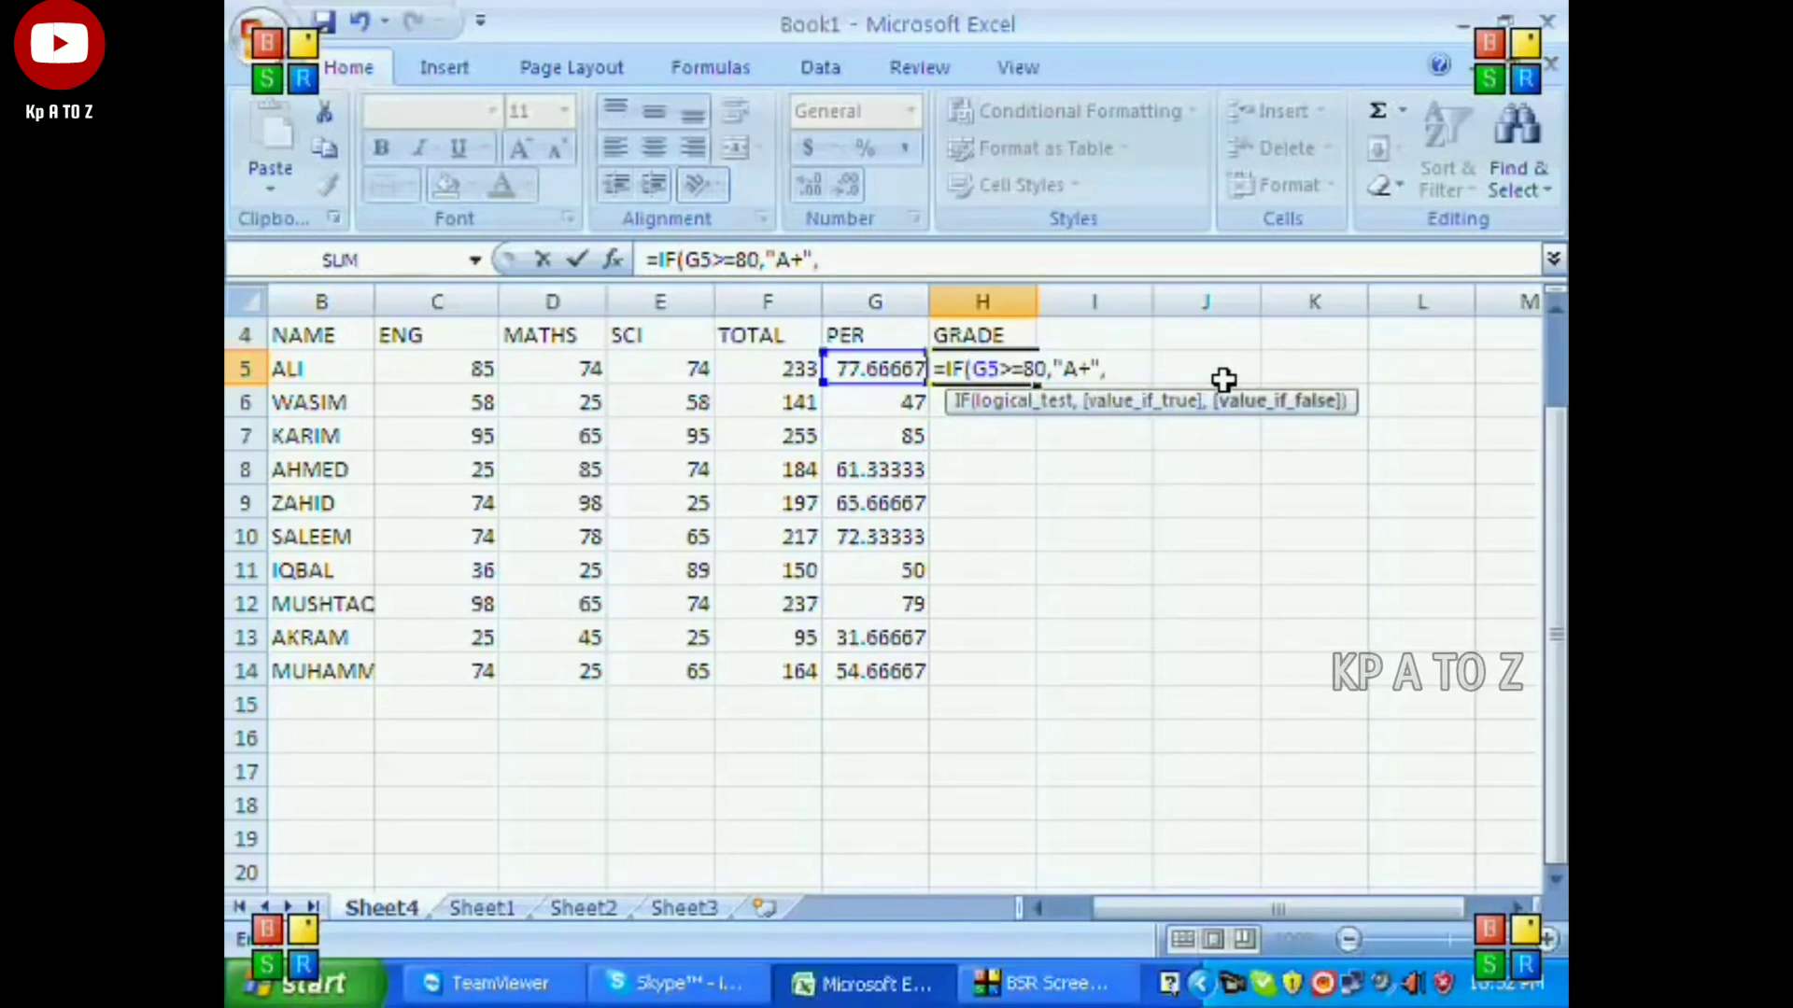
type("IF")
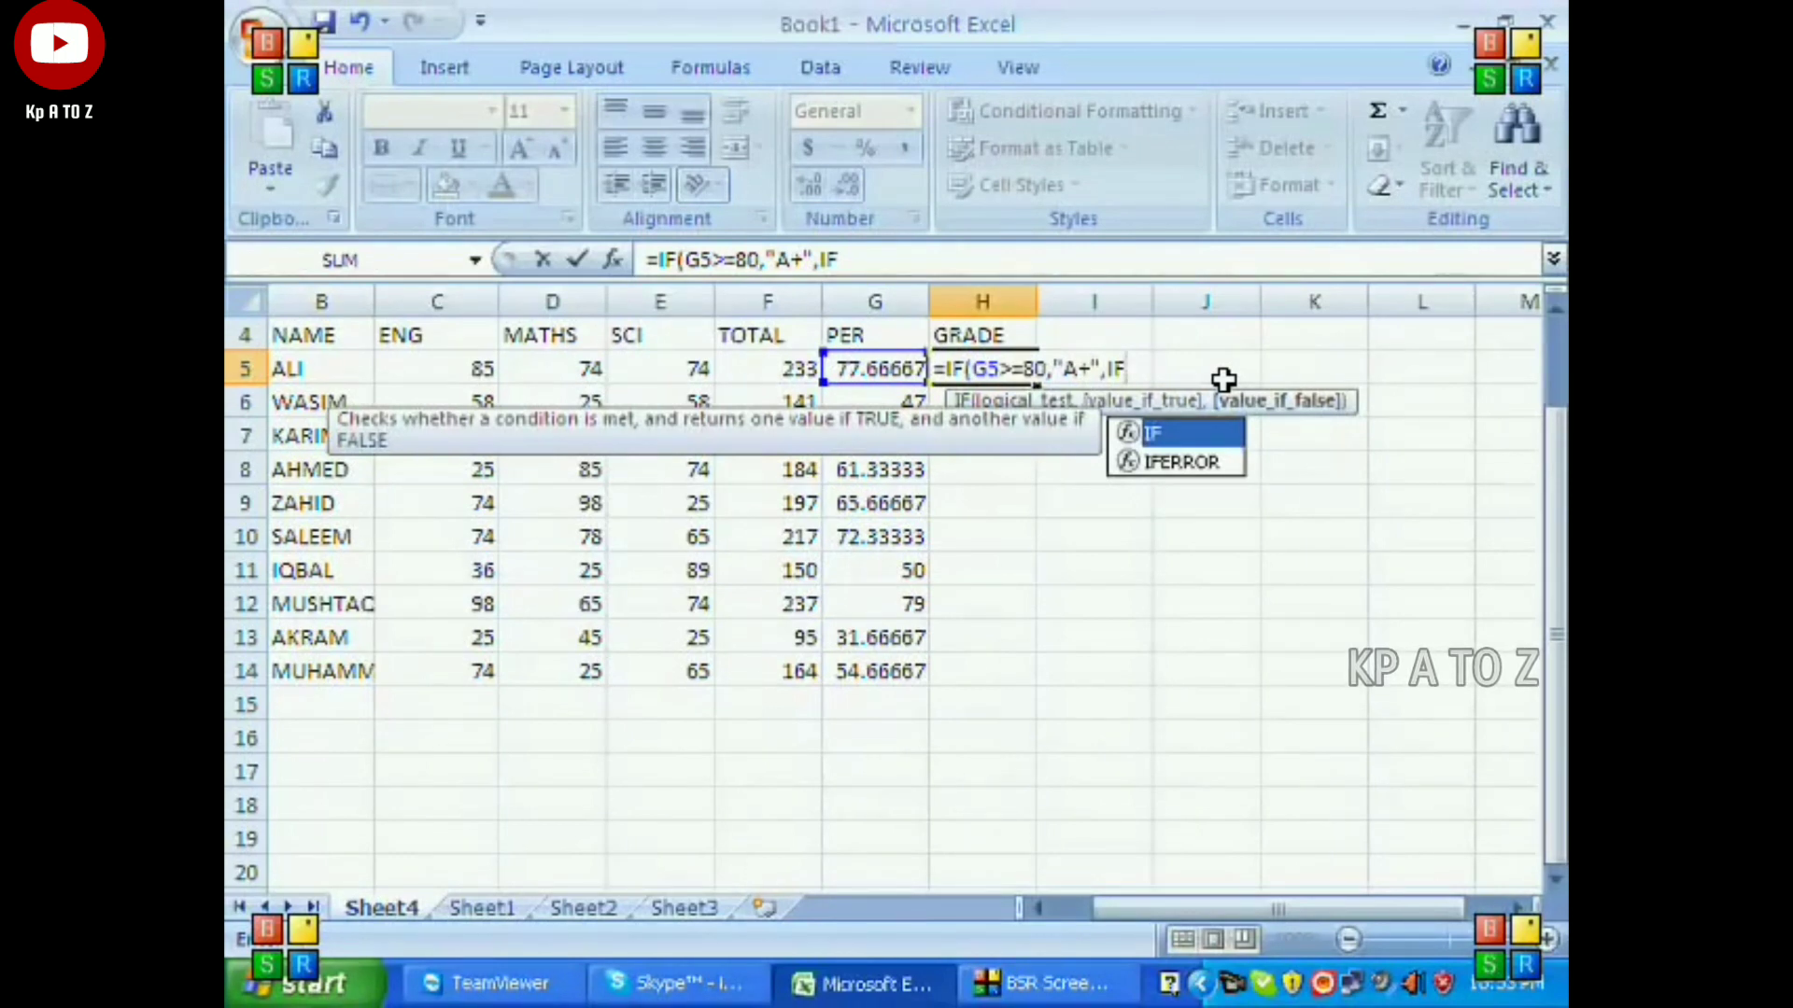
Nest a second condition in the H5 grade formula: IF(G5>=70,"A".
type("(")
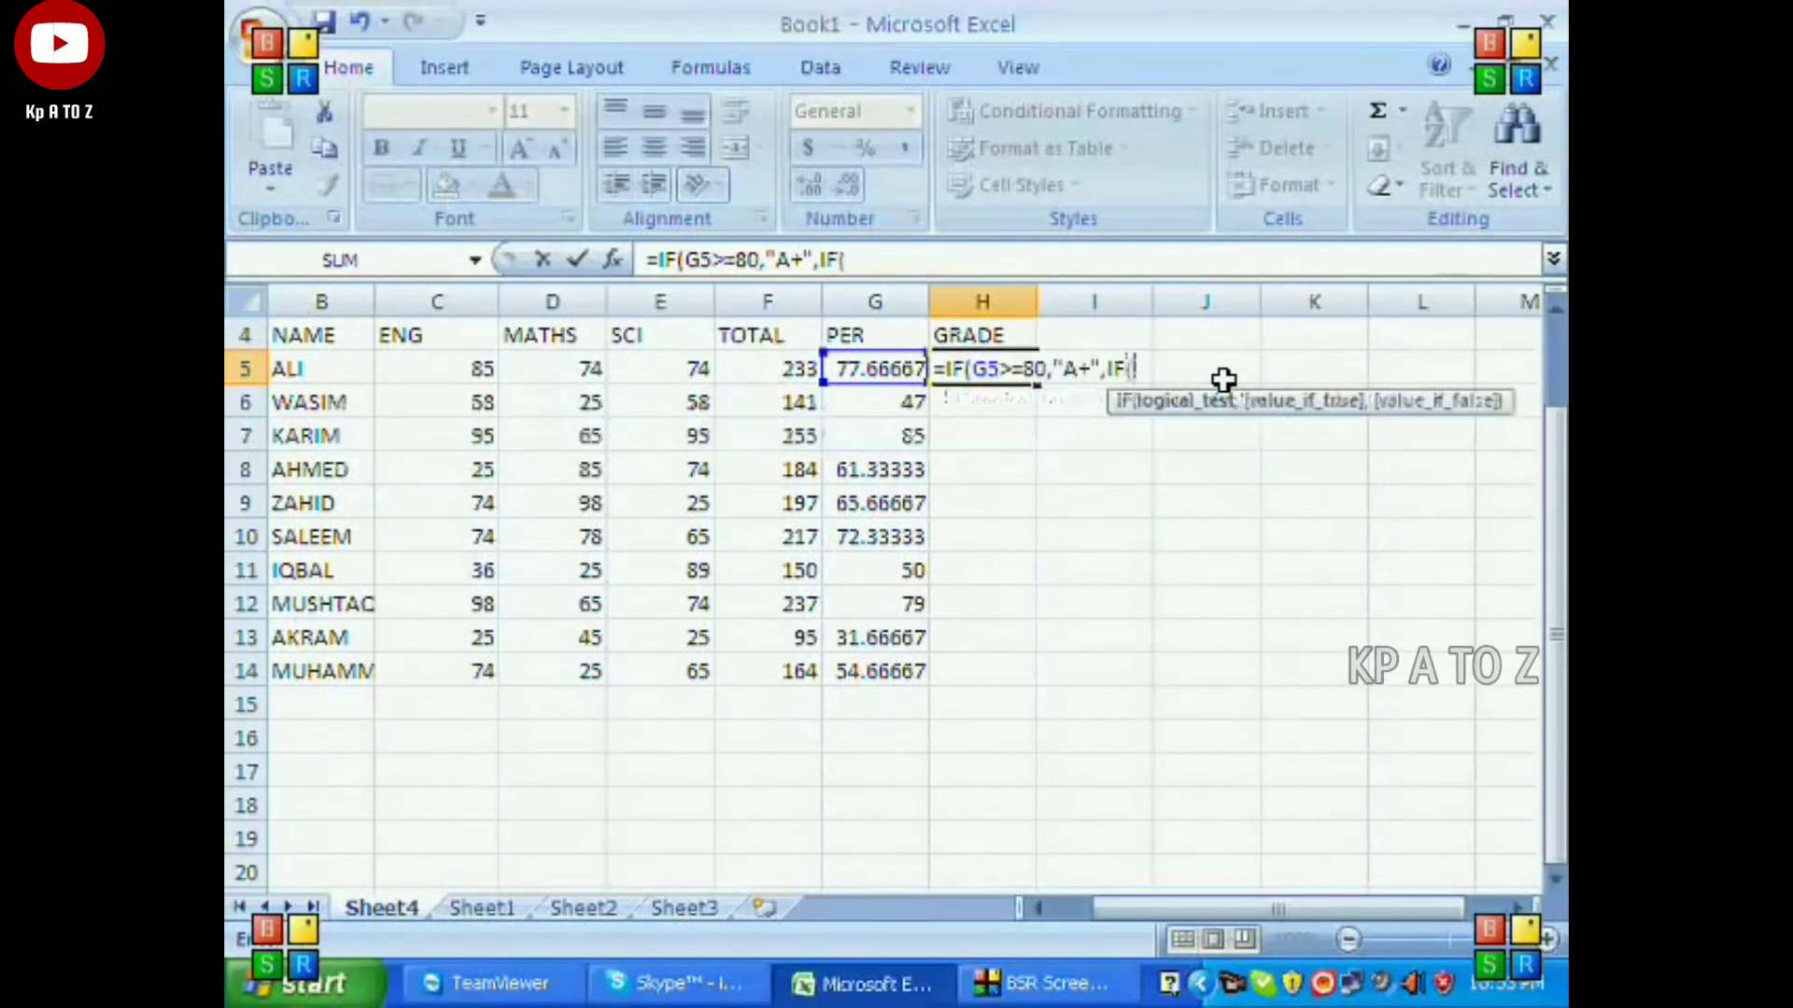
left_click(853, 366)
type(">=7")
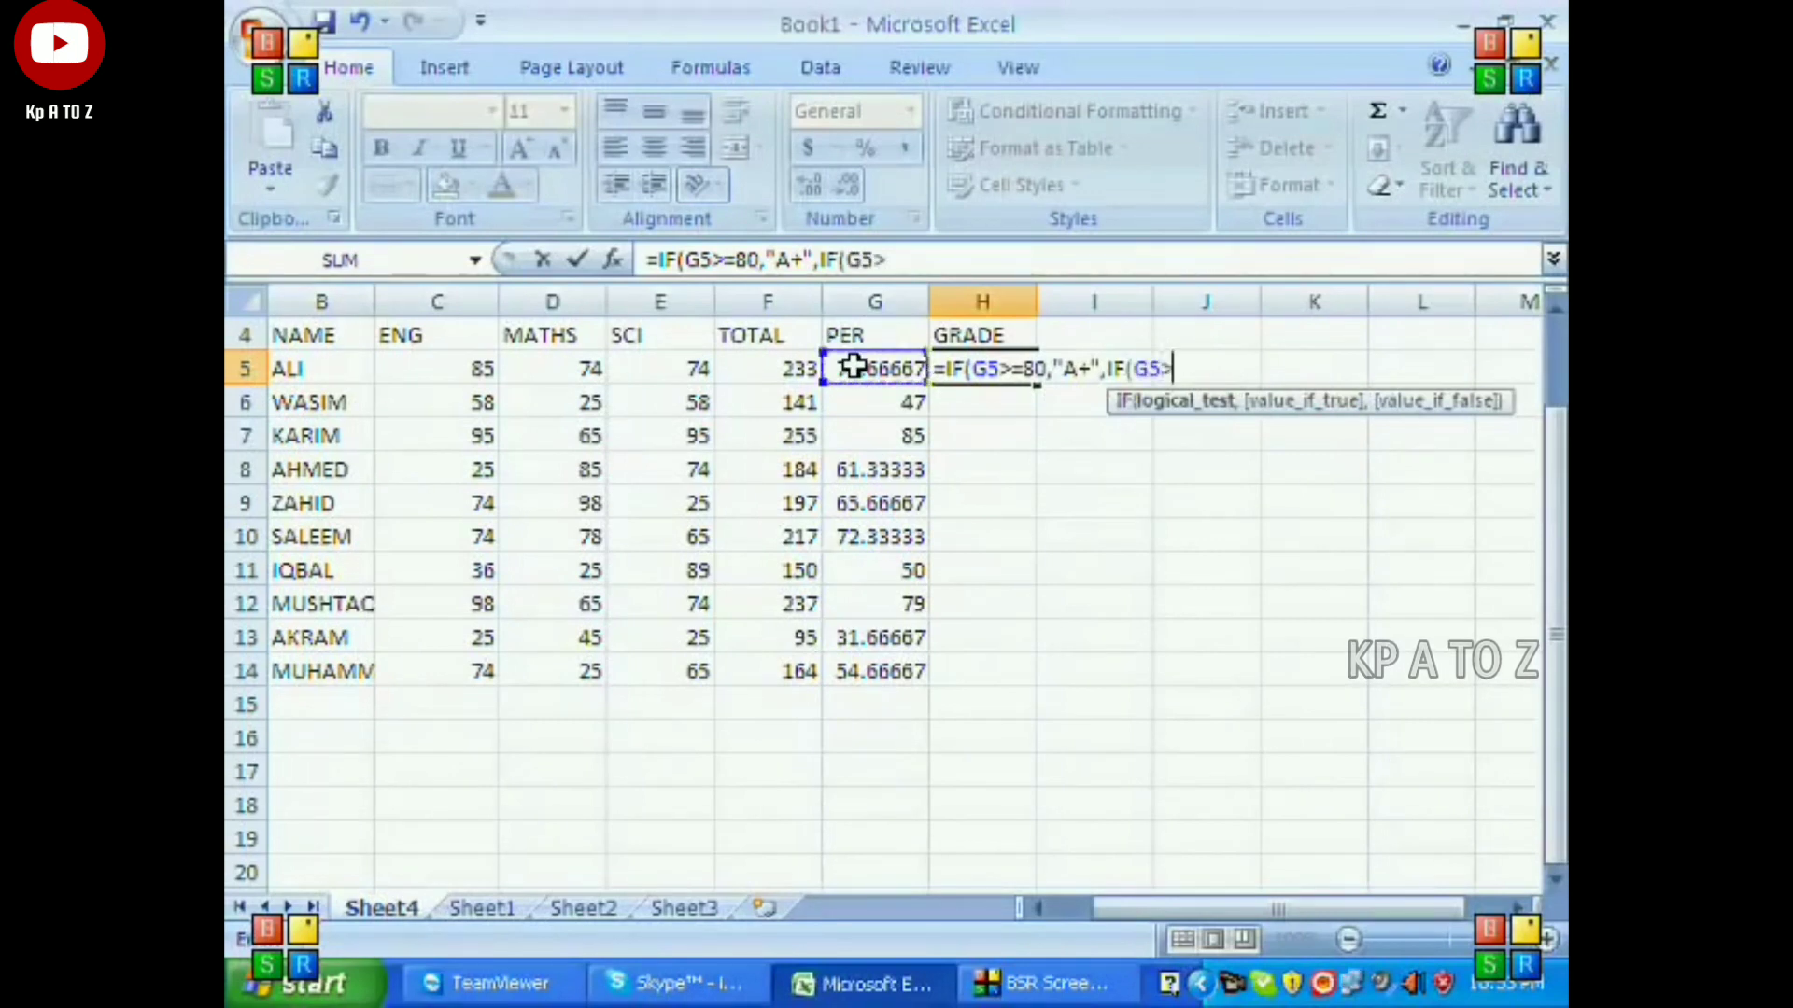
type("0,\"A\"")
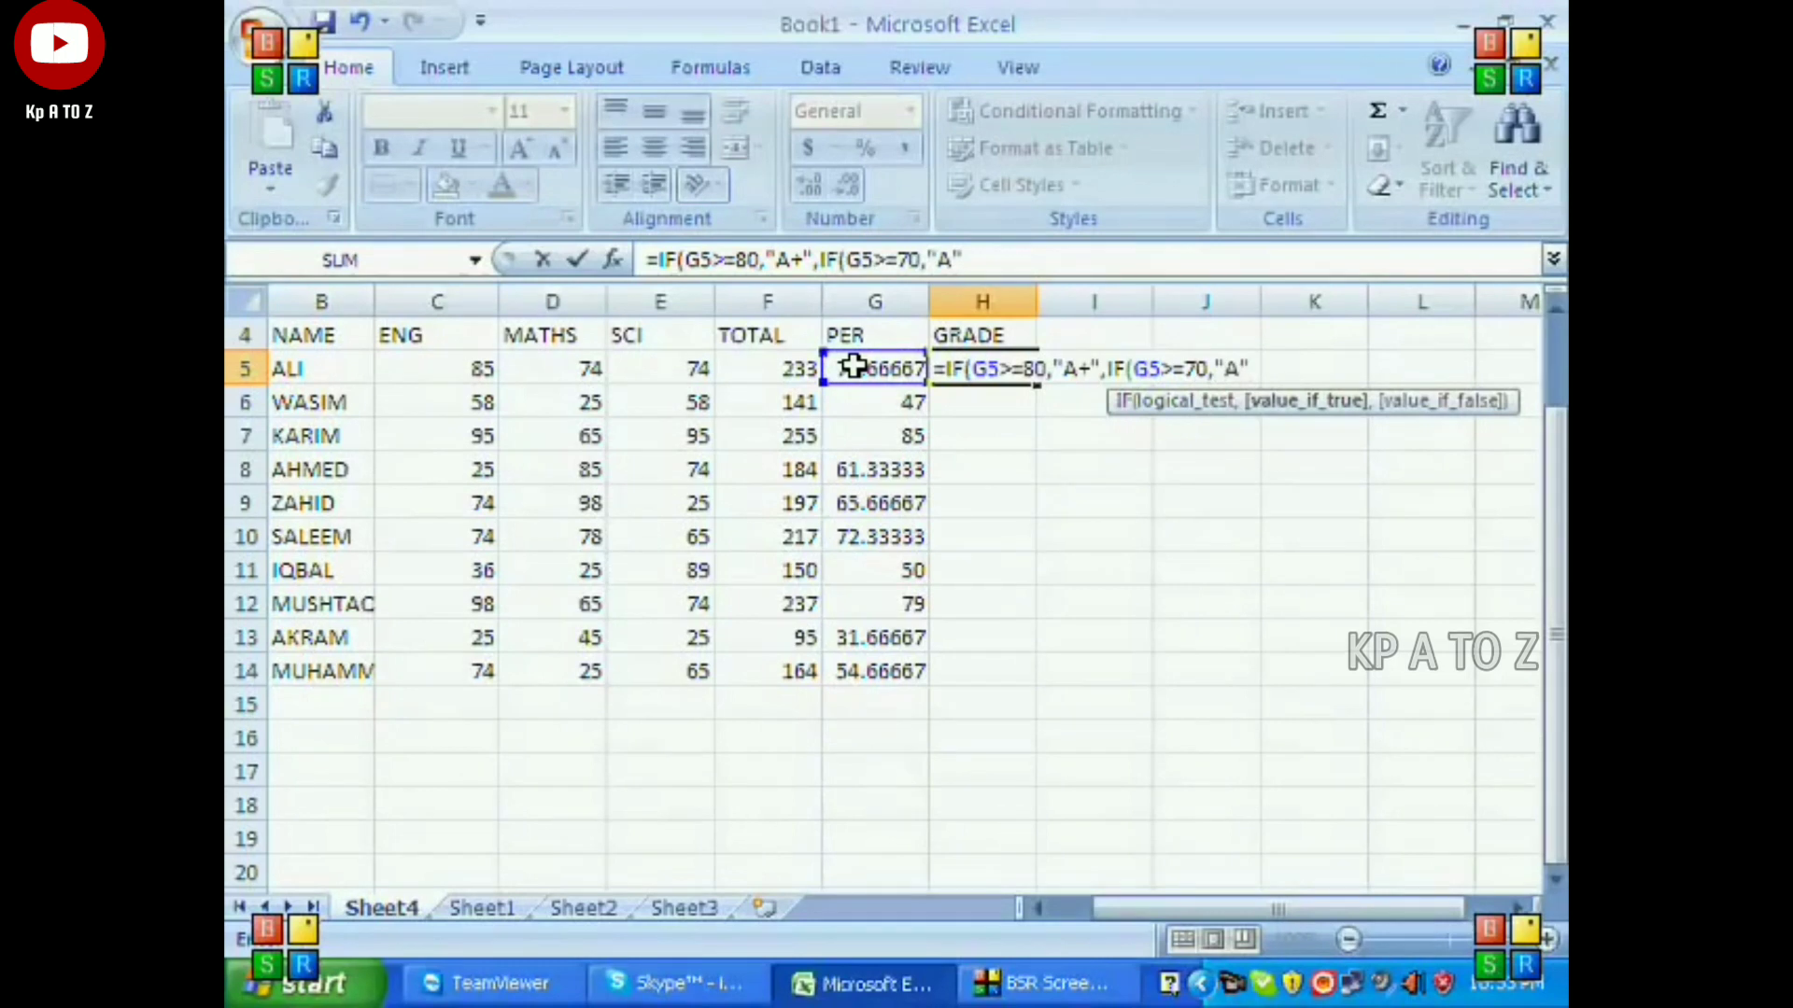
type(",")
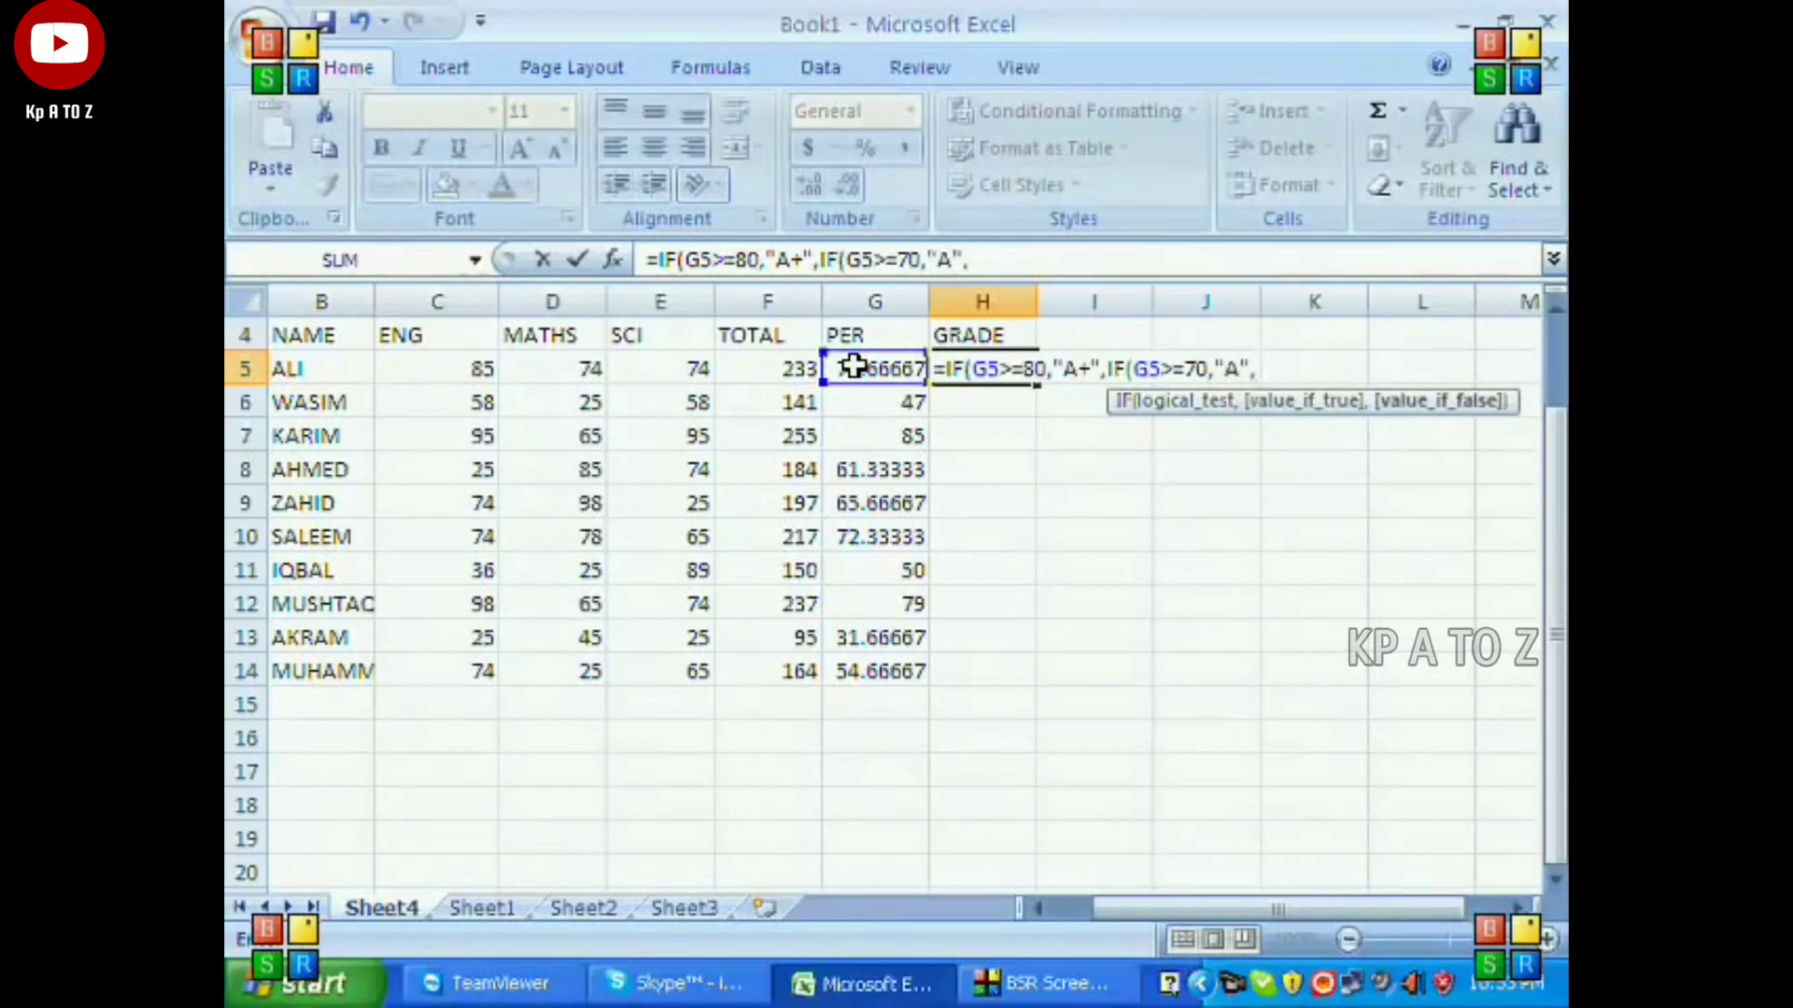
type("IF(")
Add a third nested condition to the H5 grade formula: IF(G5>=60,"B".
left_click(853, 366)
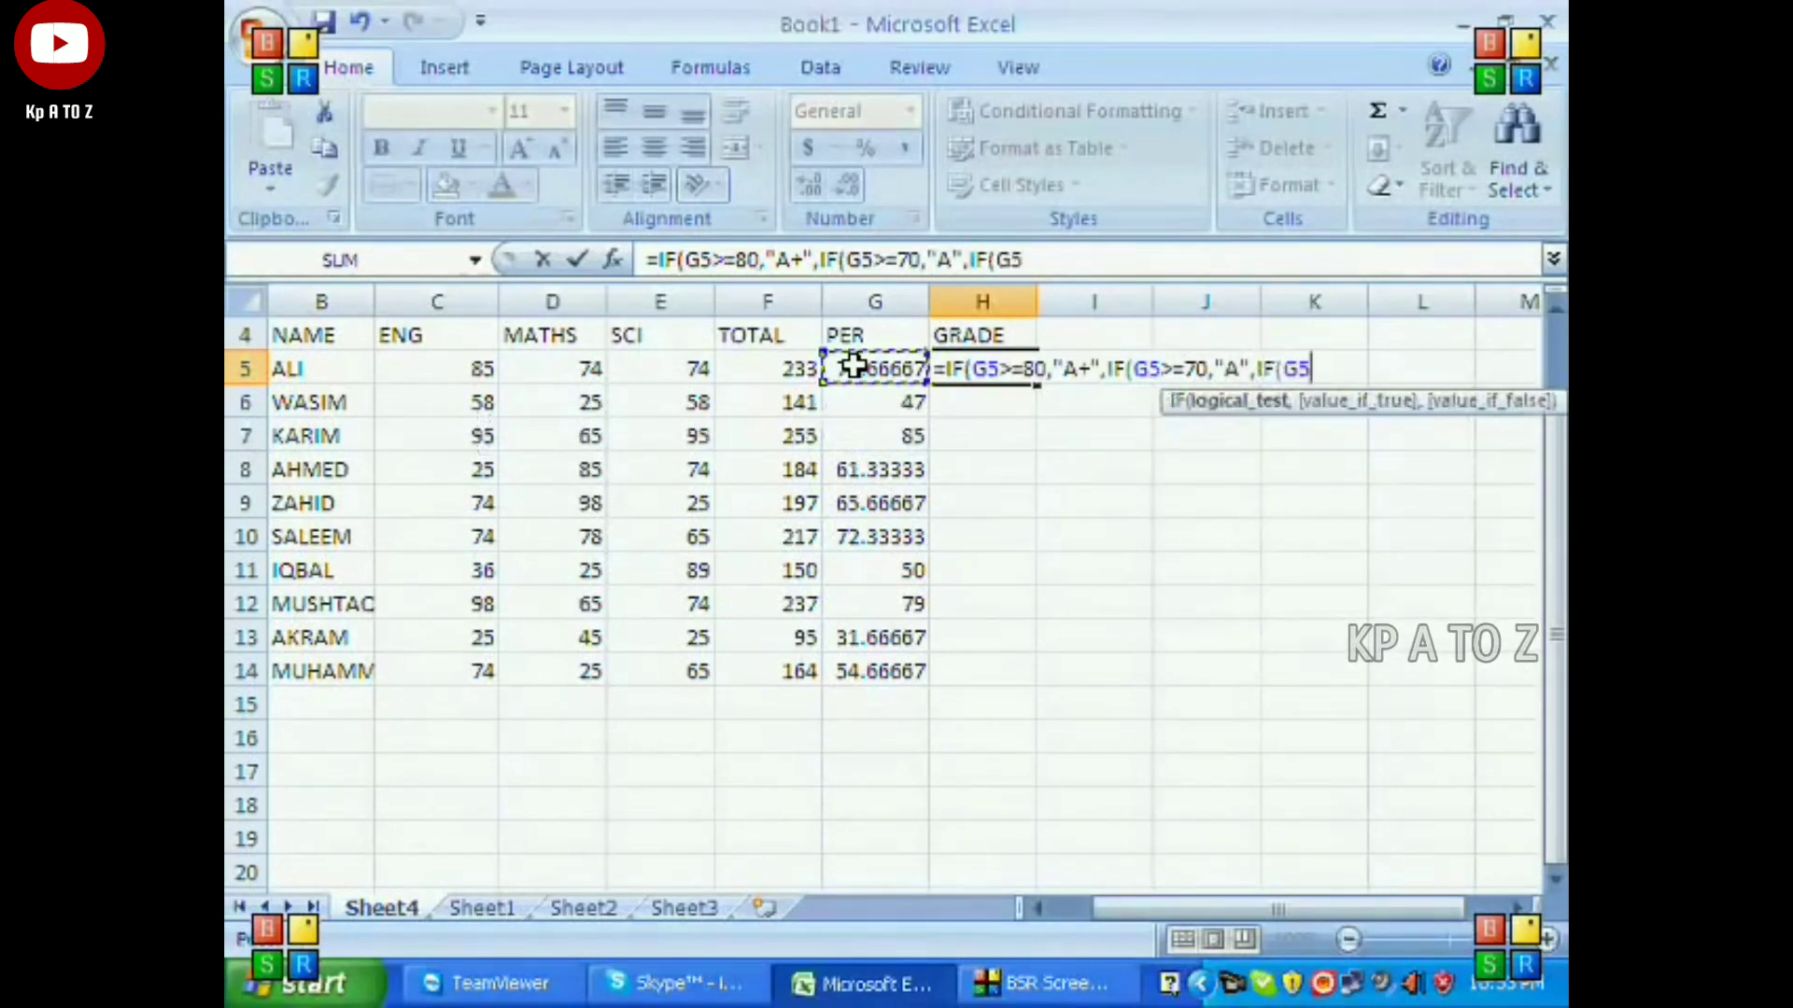
type(">=6")
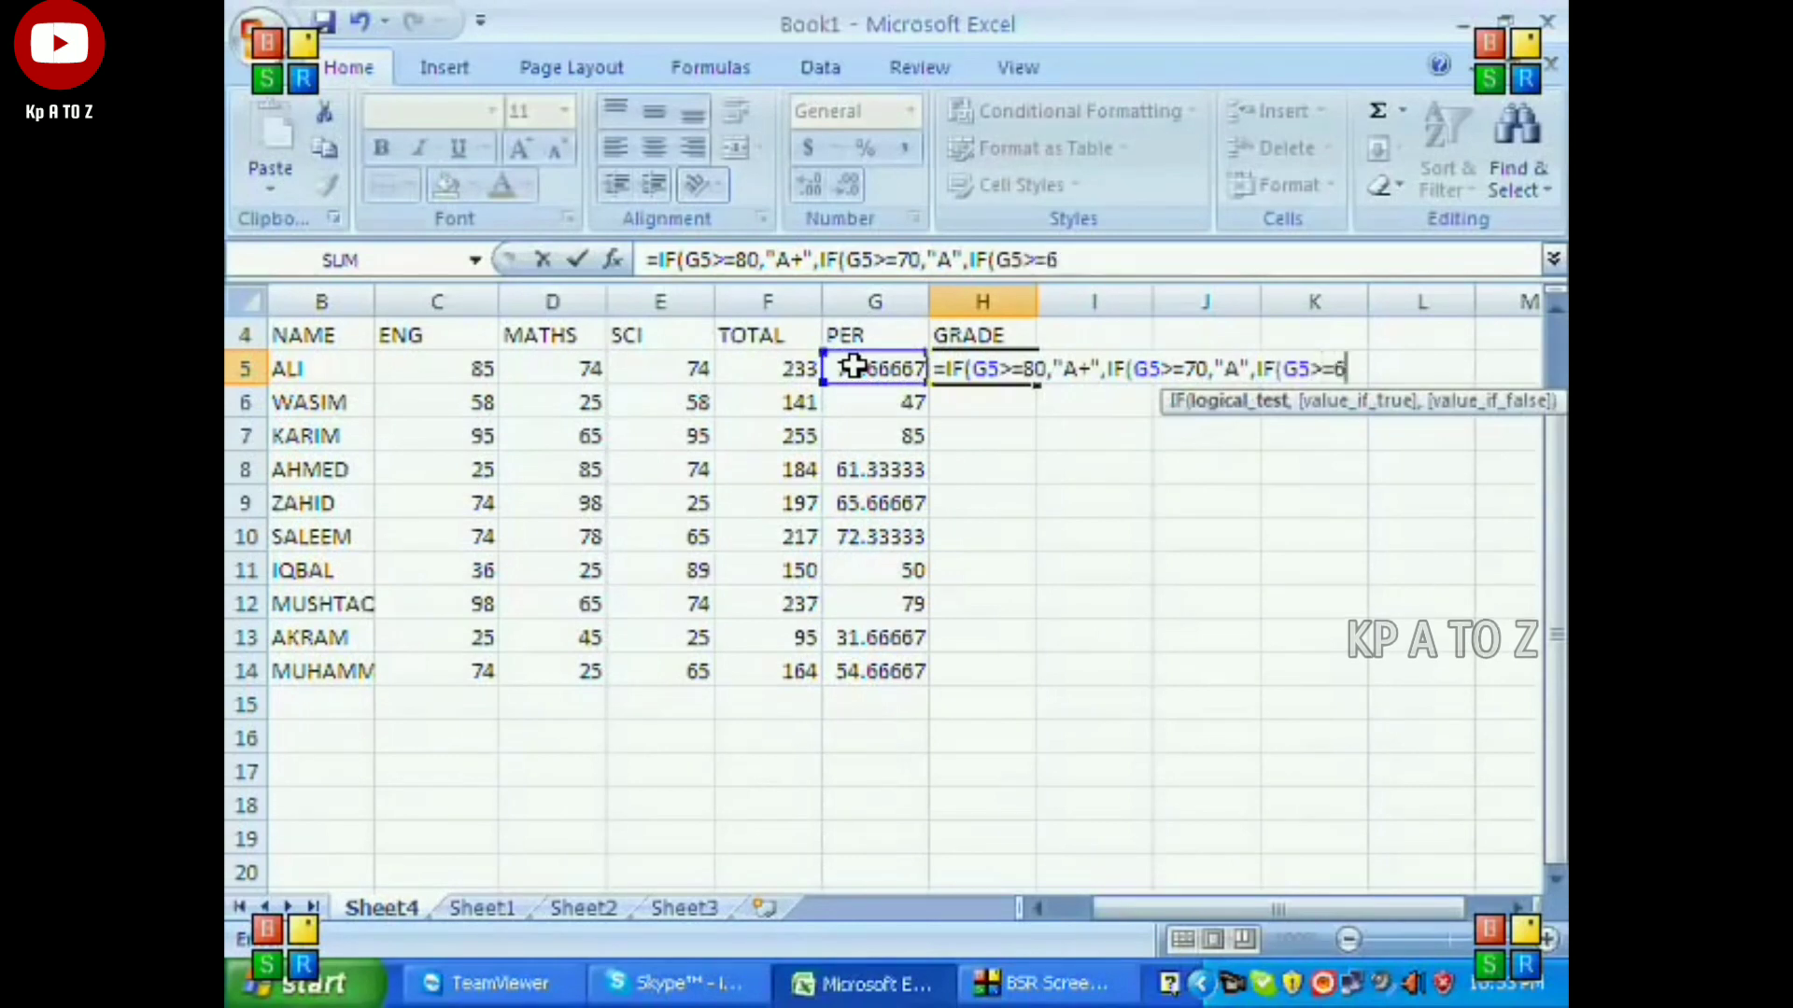
type("0,\"B\"")
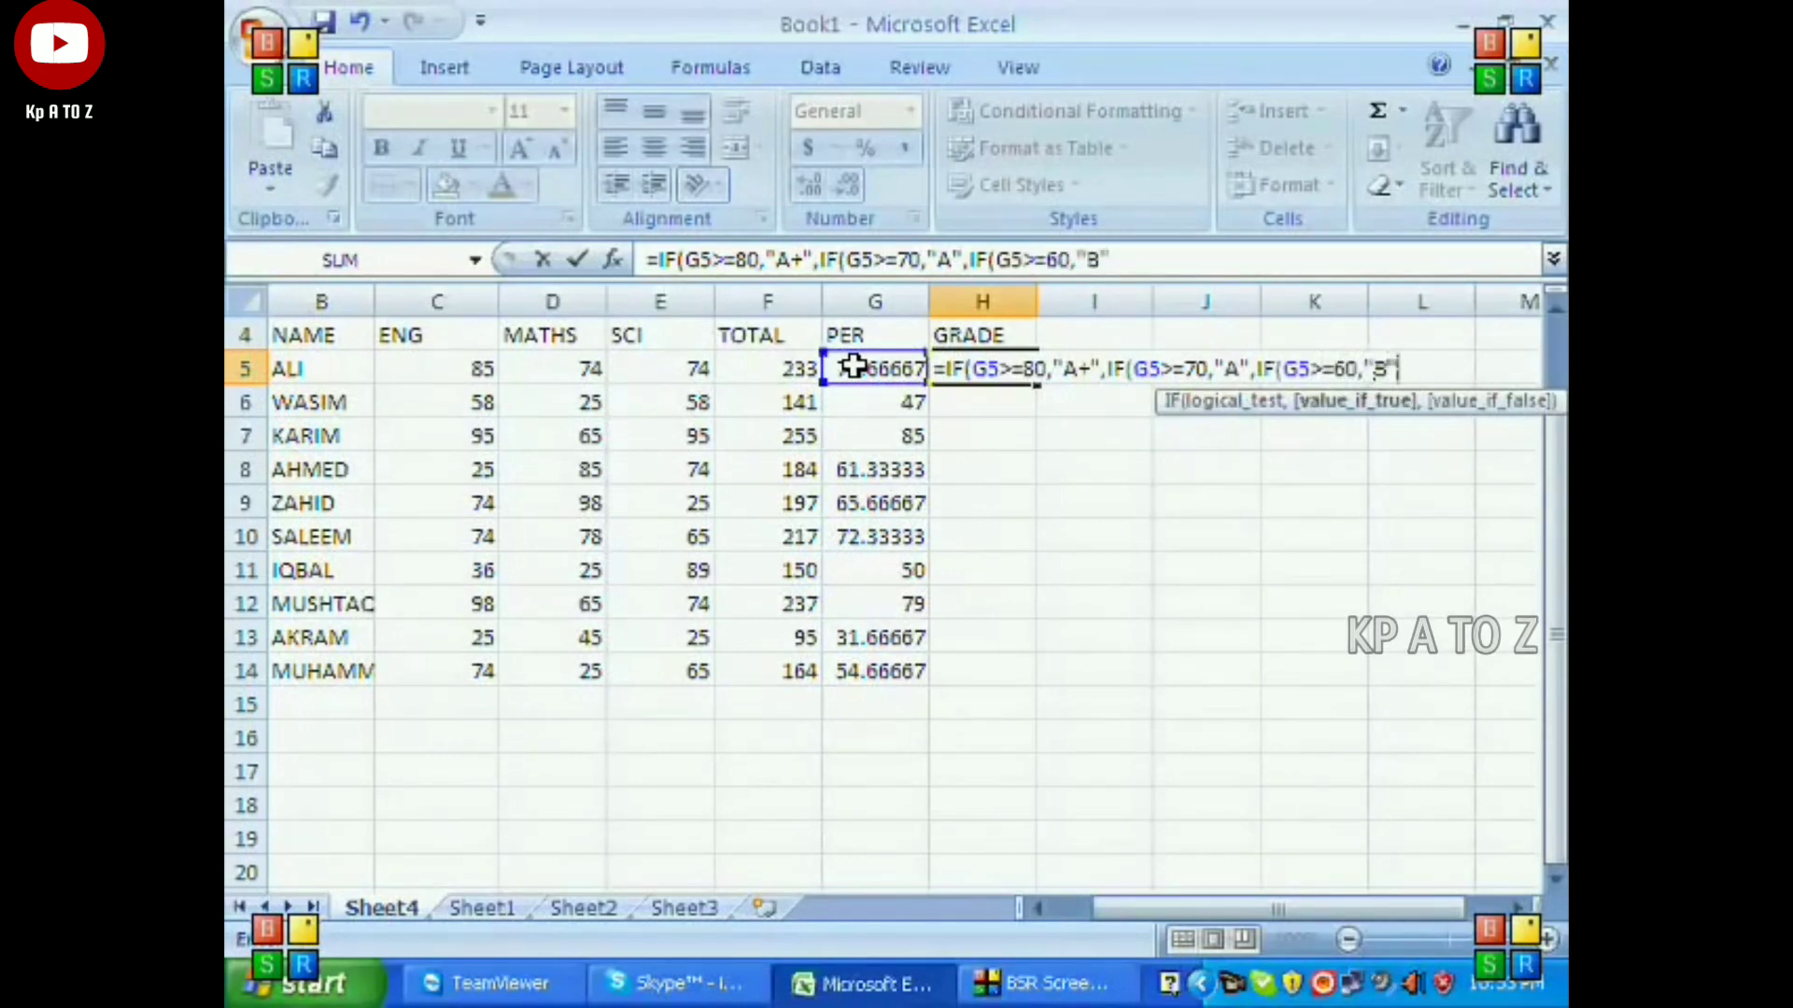
type(",IF")
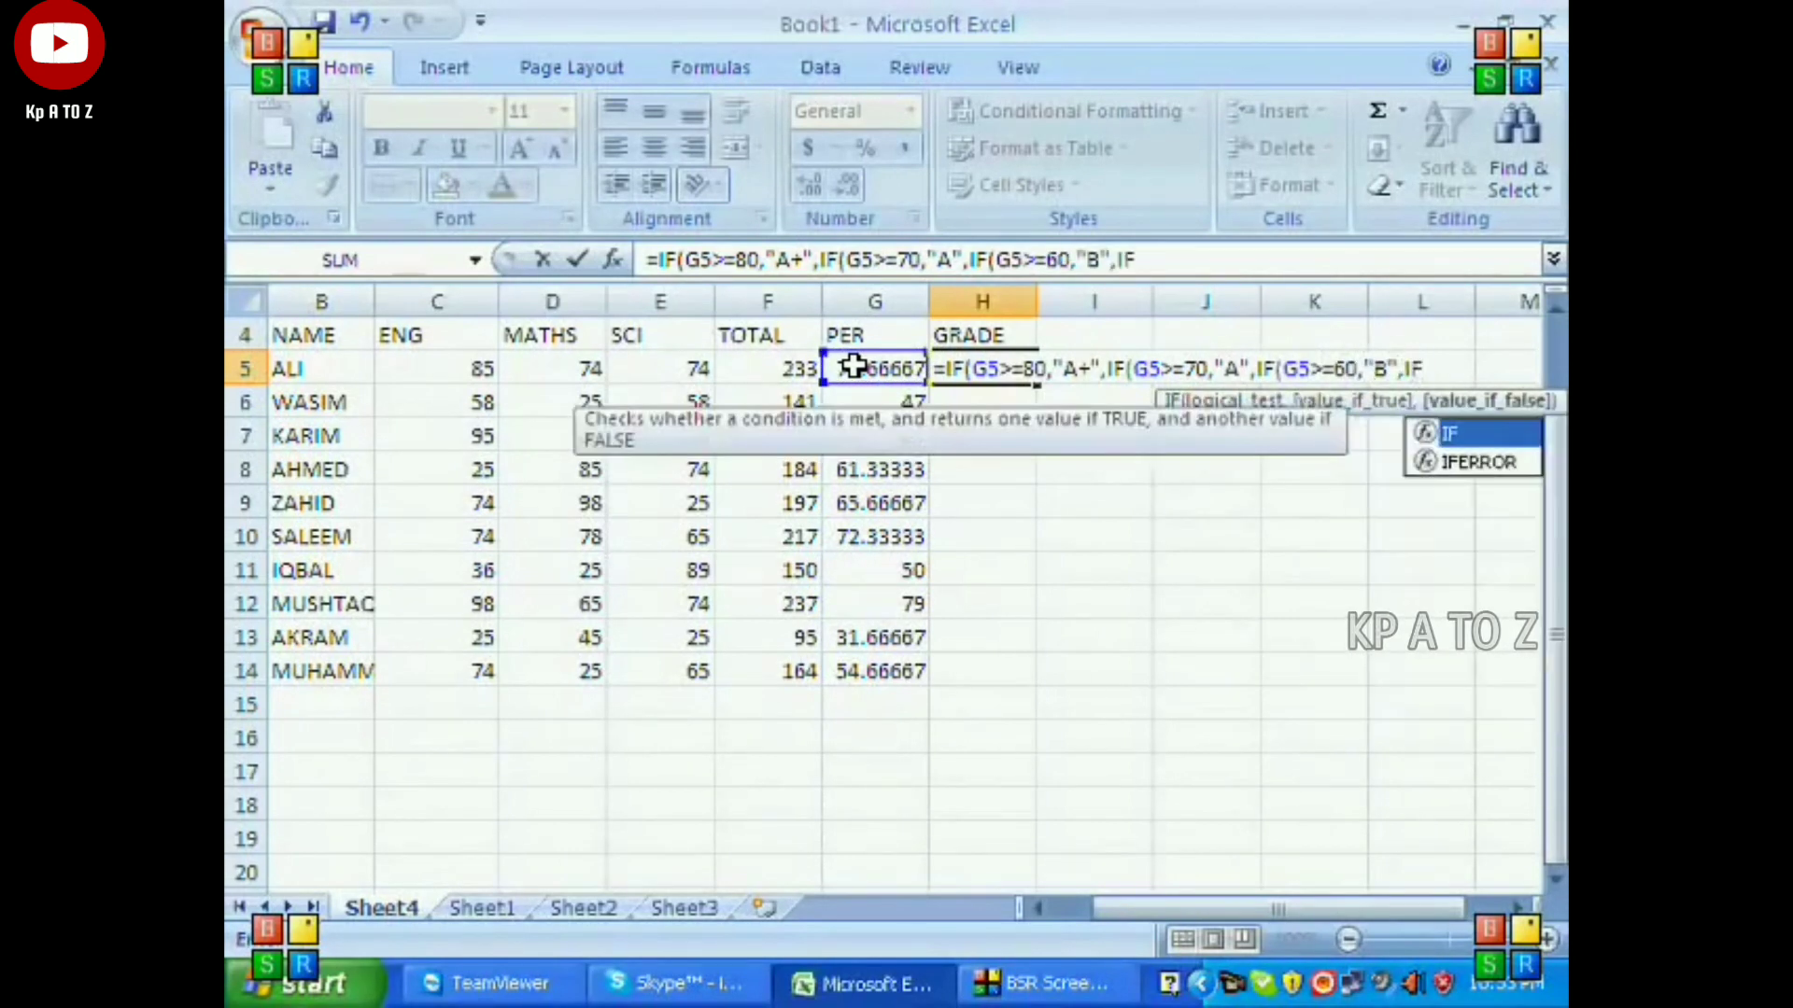
type("(")
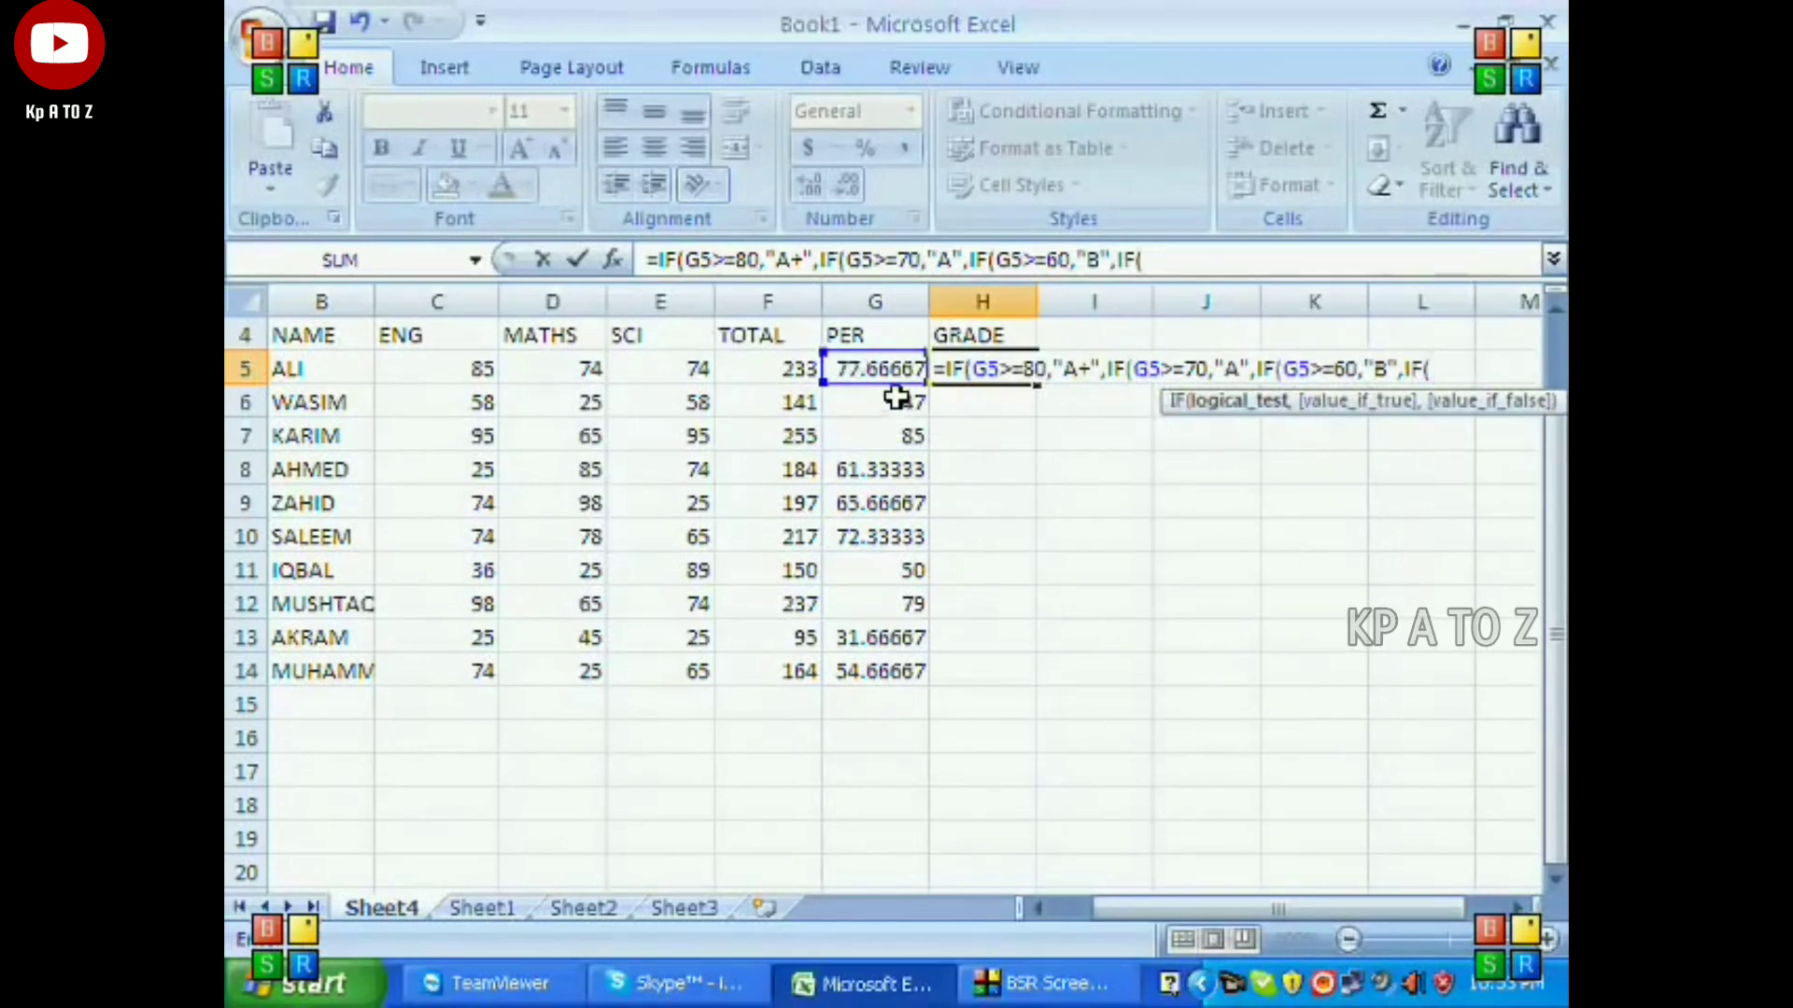
Add a fourth nested condition to the H5 grade formula: IF(G5>=50,"C".
left_click(896, 368)
type(">=")
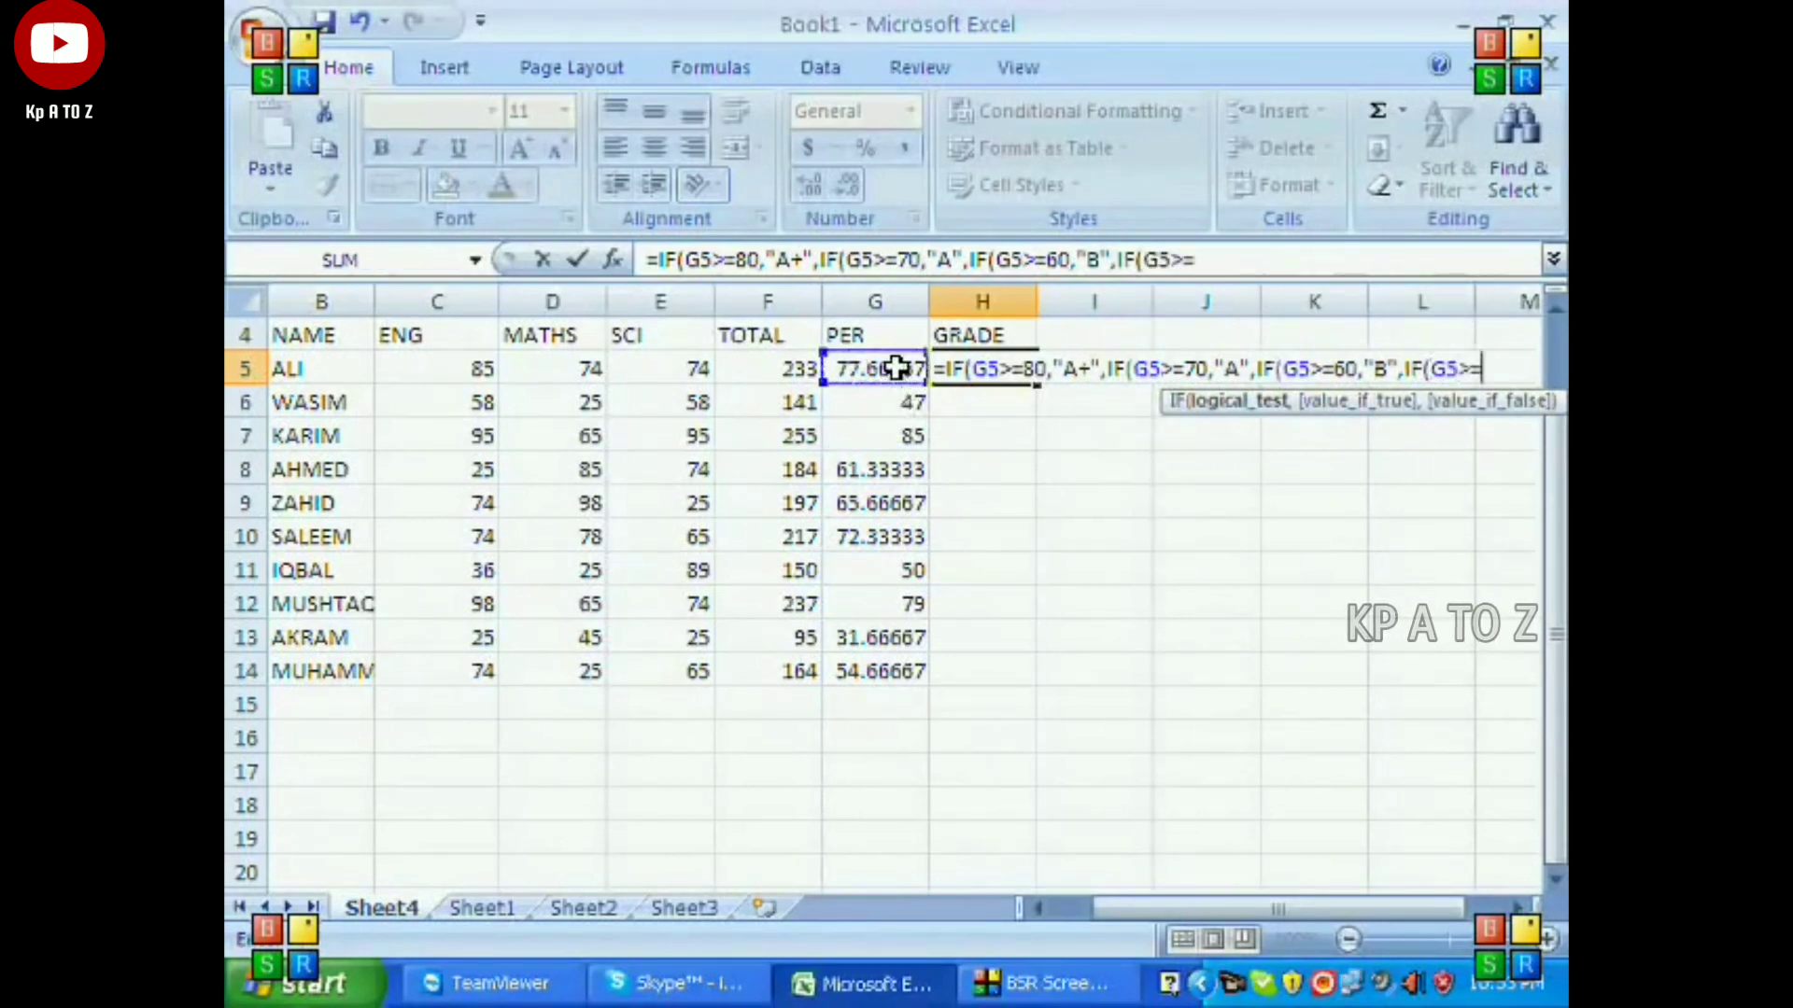
type("50,\"D")
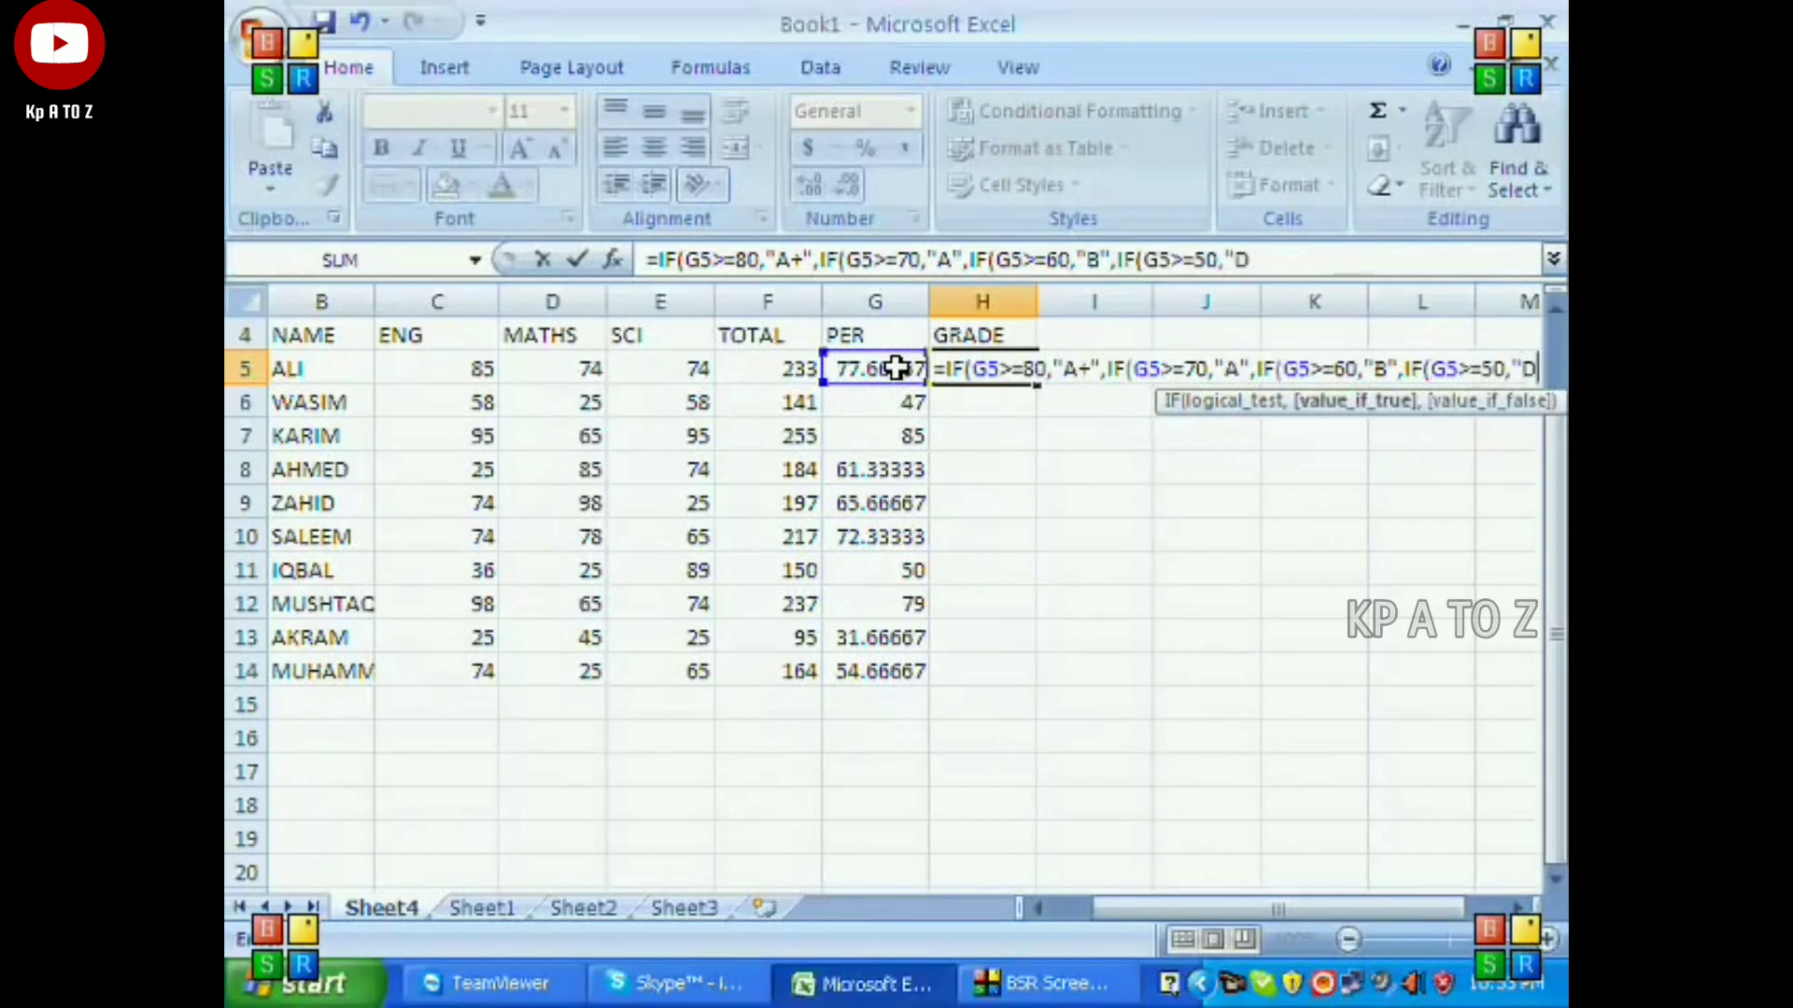
key("BackSpace")
type("C\"")
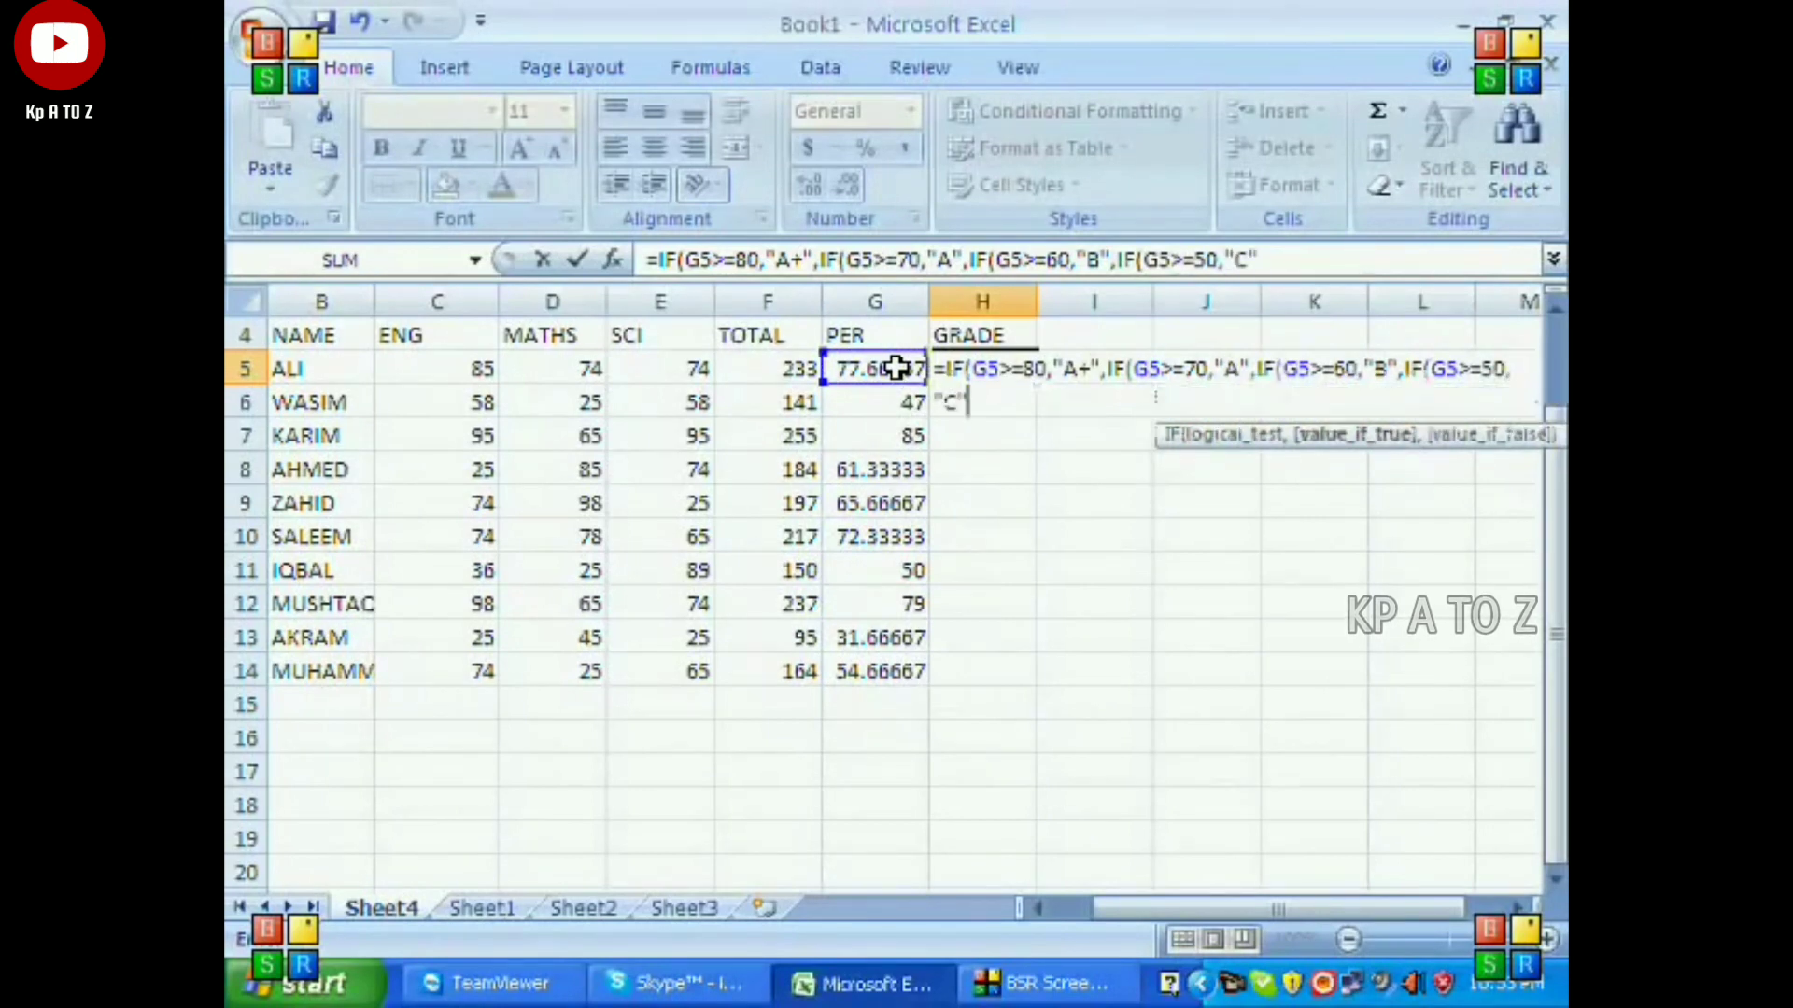
type(",IF(")
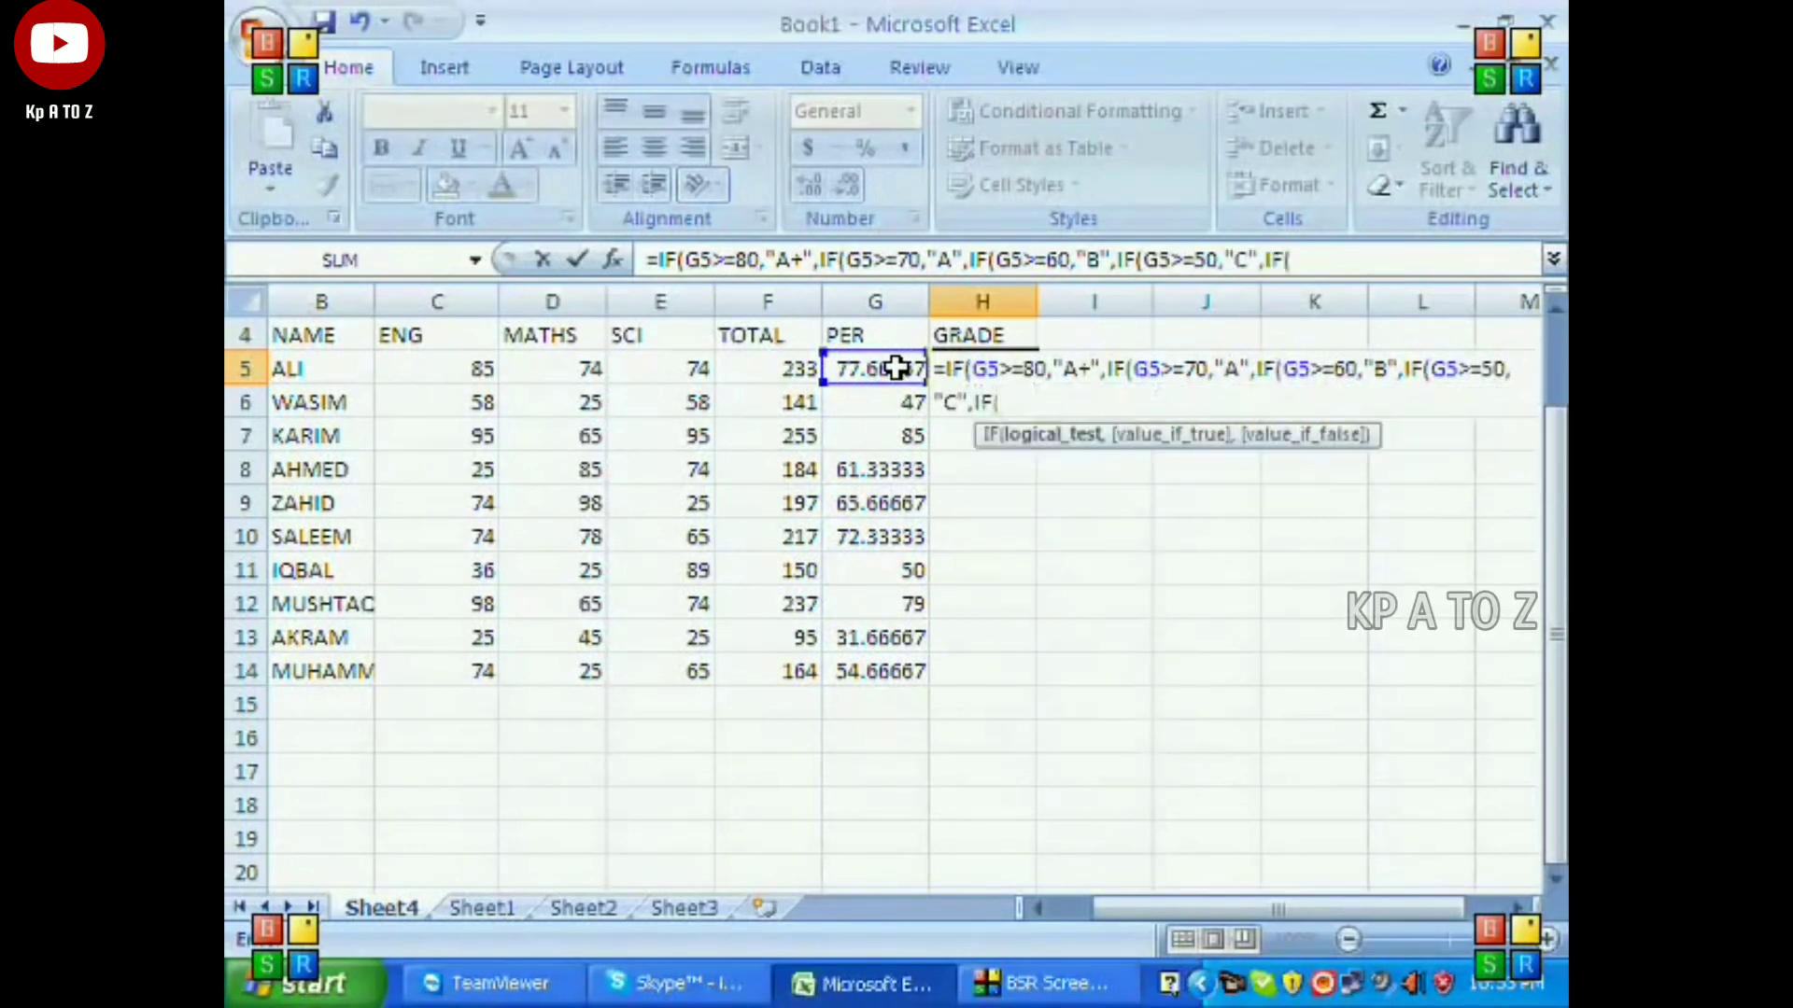
type("G5>=")
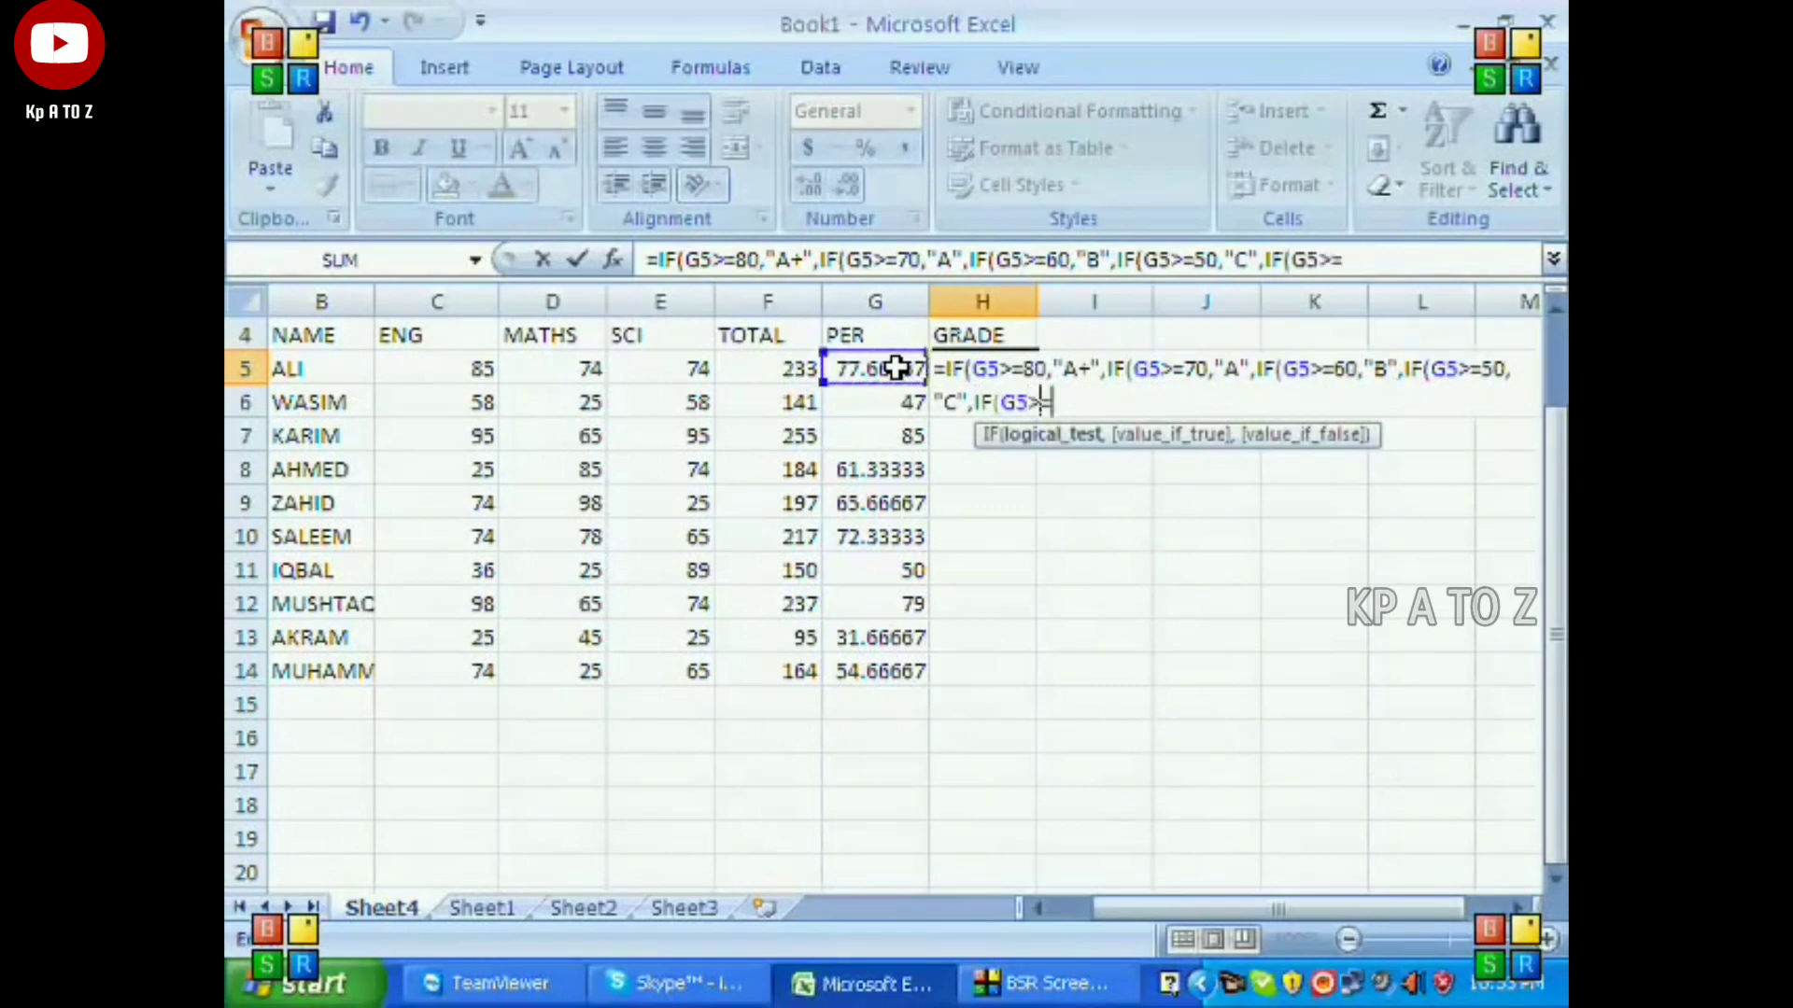
type("40,")
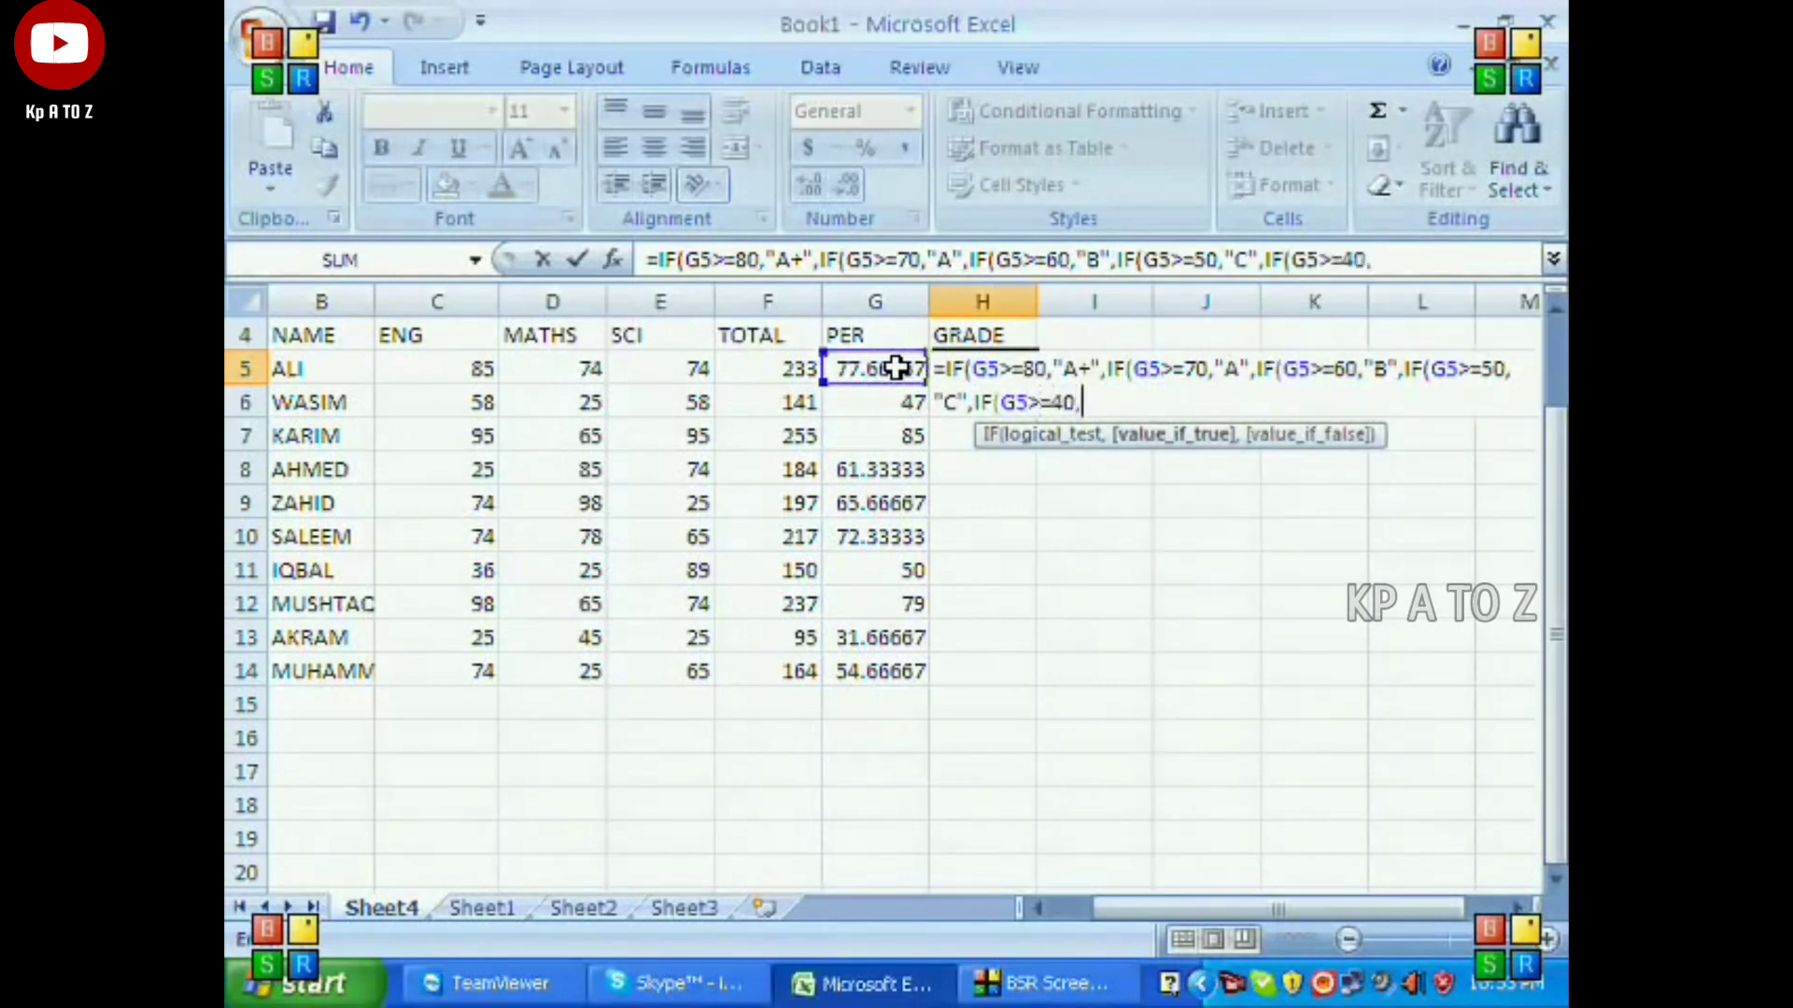
type("\"D\",IF(")
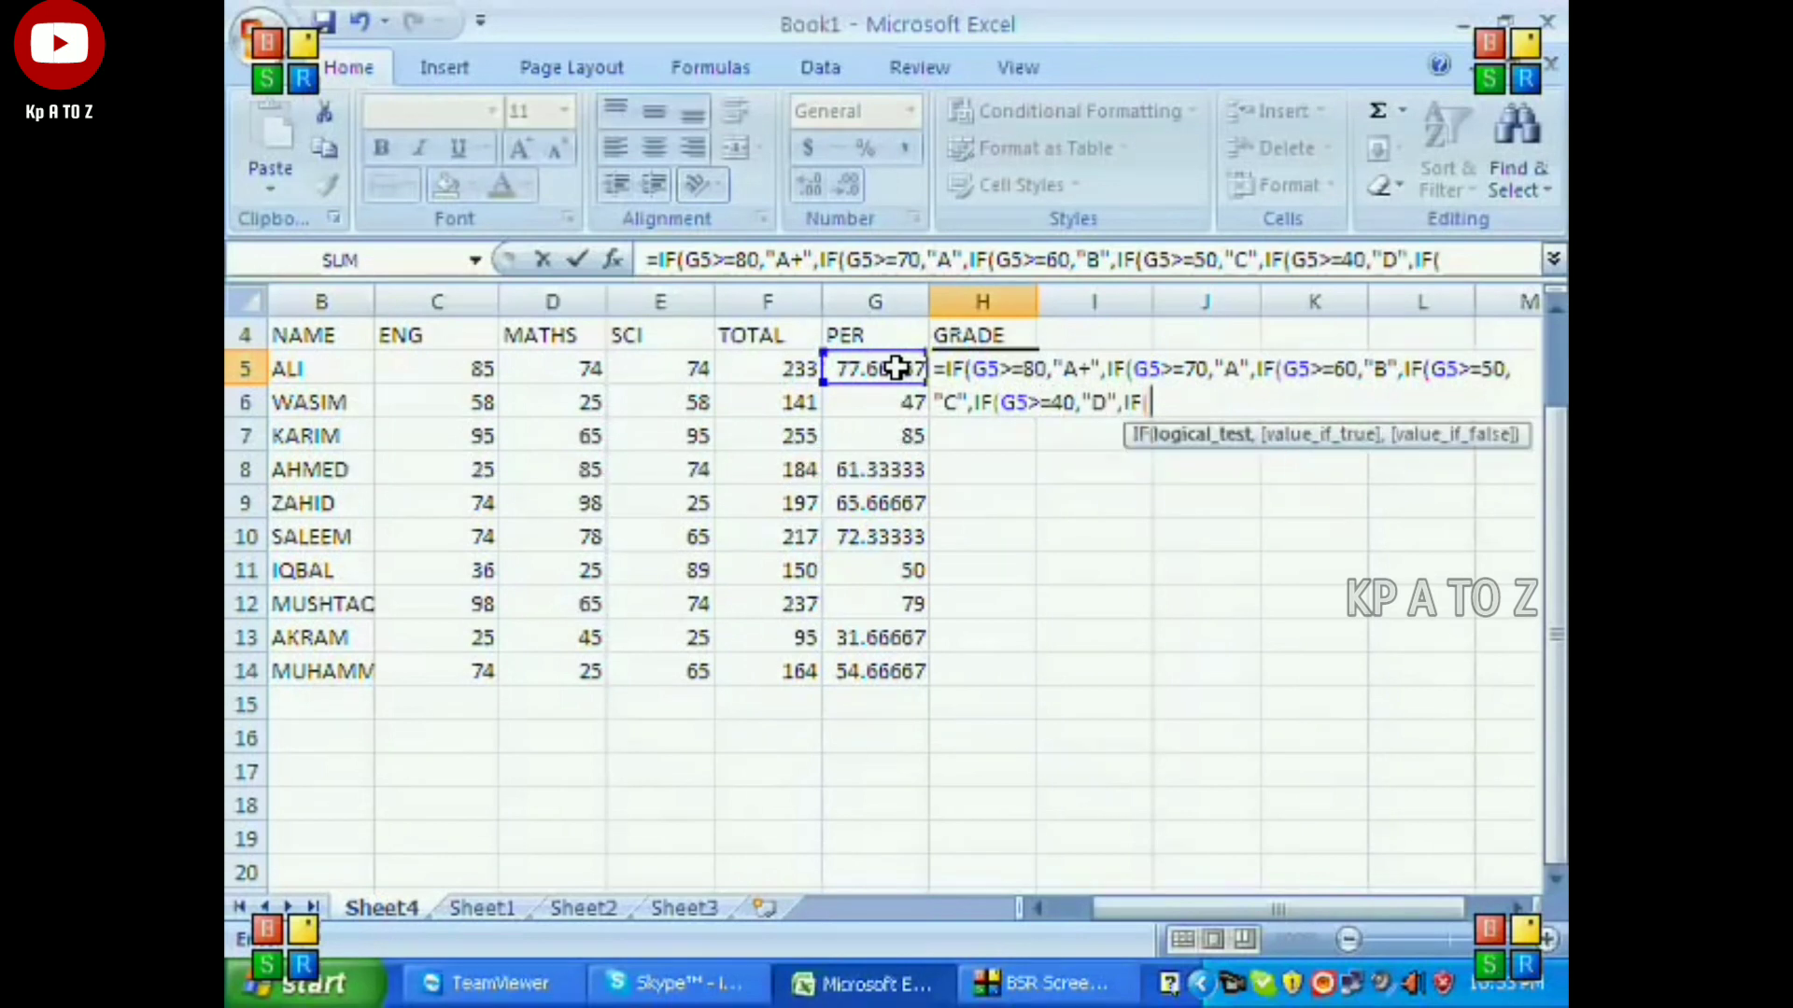
Complete the last nested IF with G5<=39,"FAIL", close all six parentheses and enter the grade formula in H5.
left_click(896, 369)
type("<")
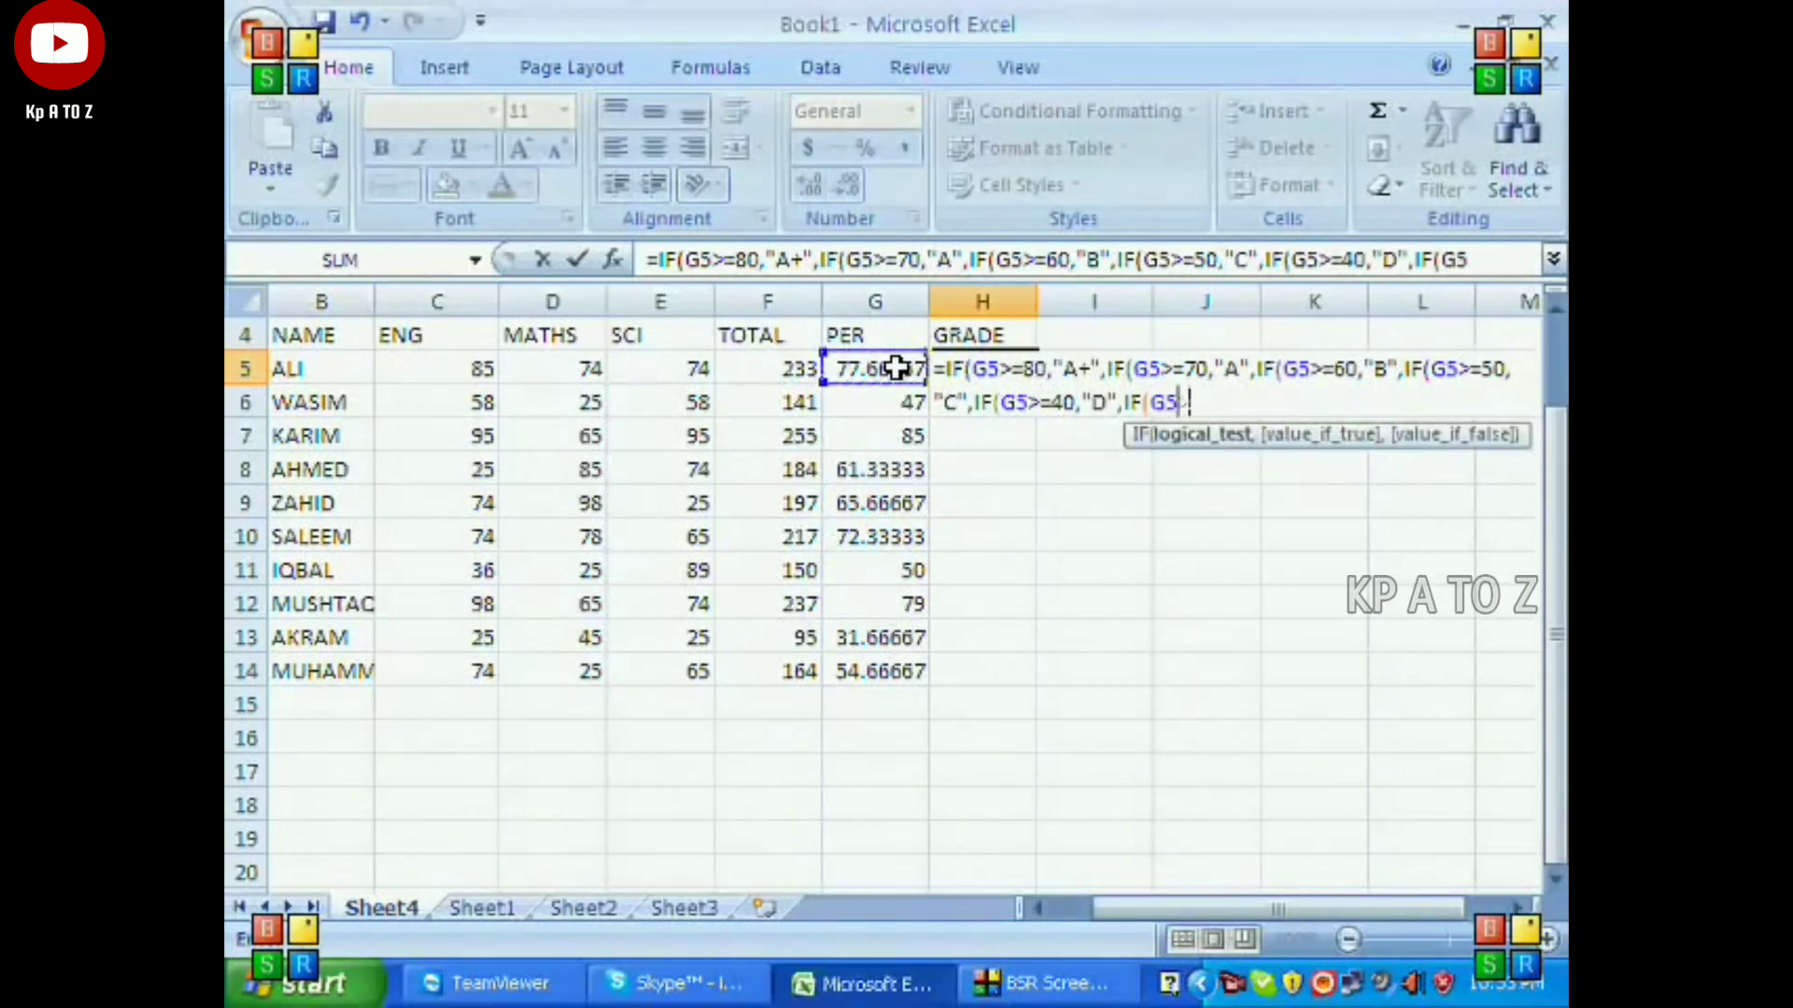
type("=")
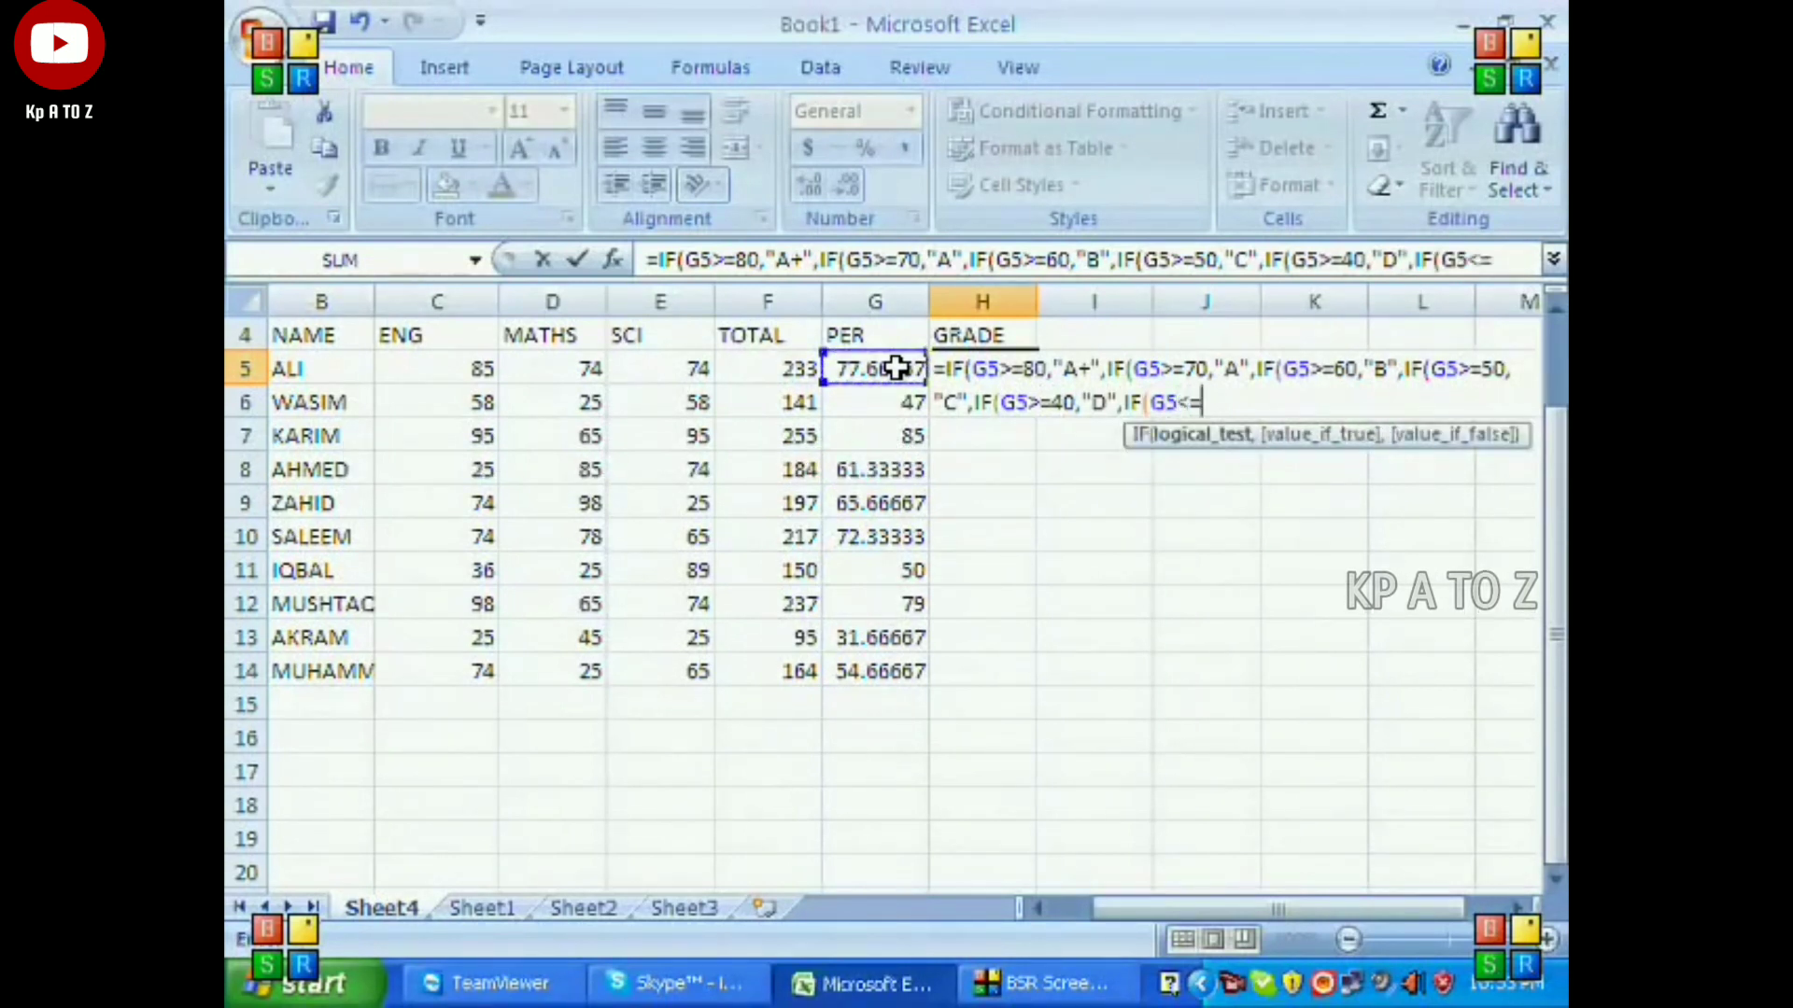
type("39")
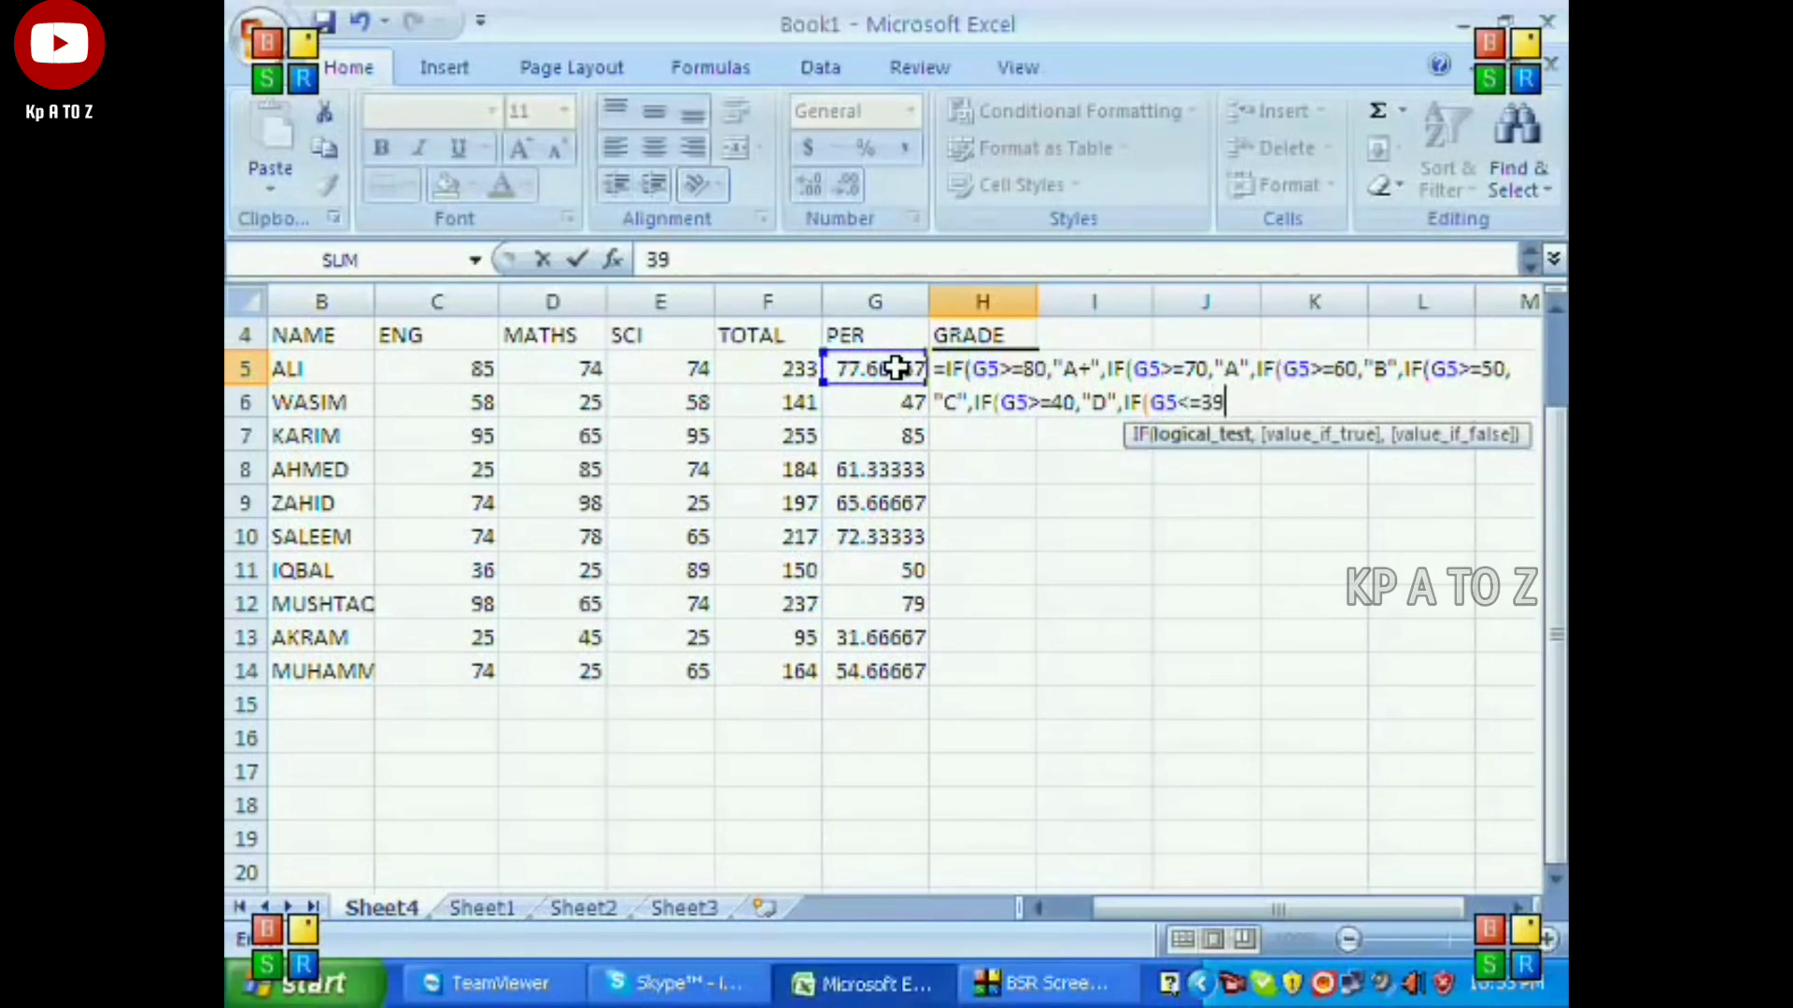
type(",\"FAIL\"")
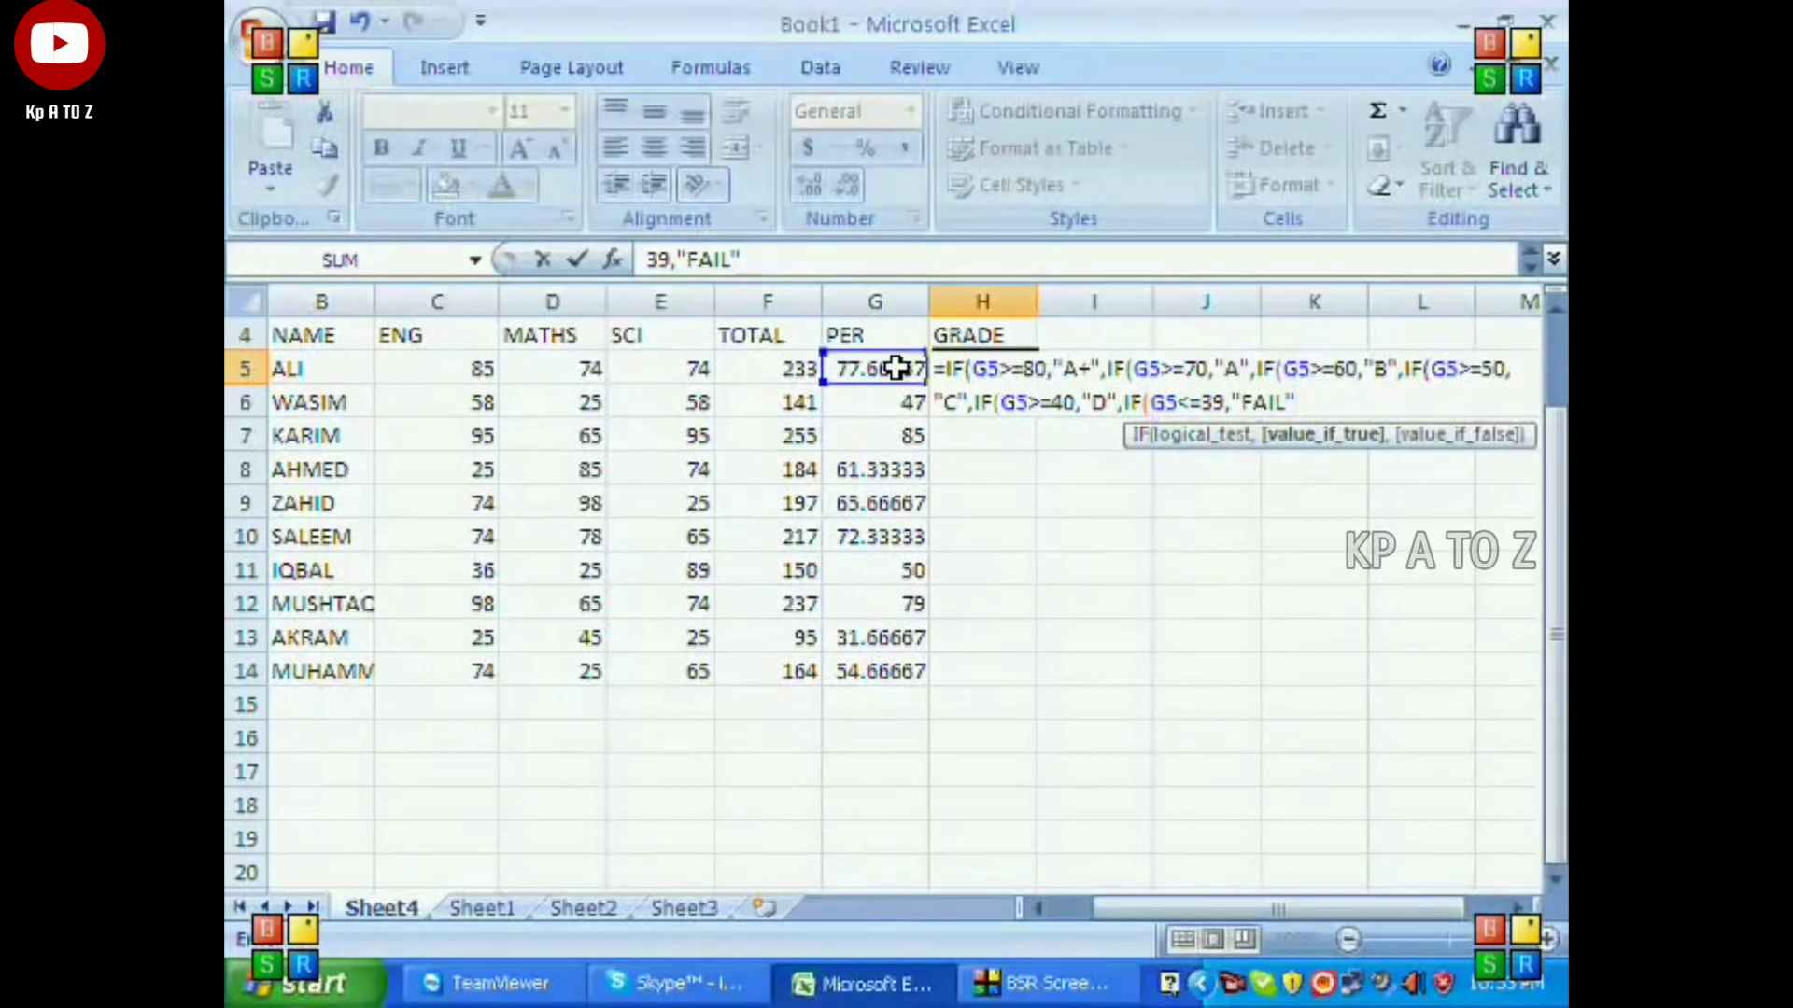
type("))))))")
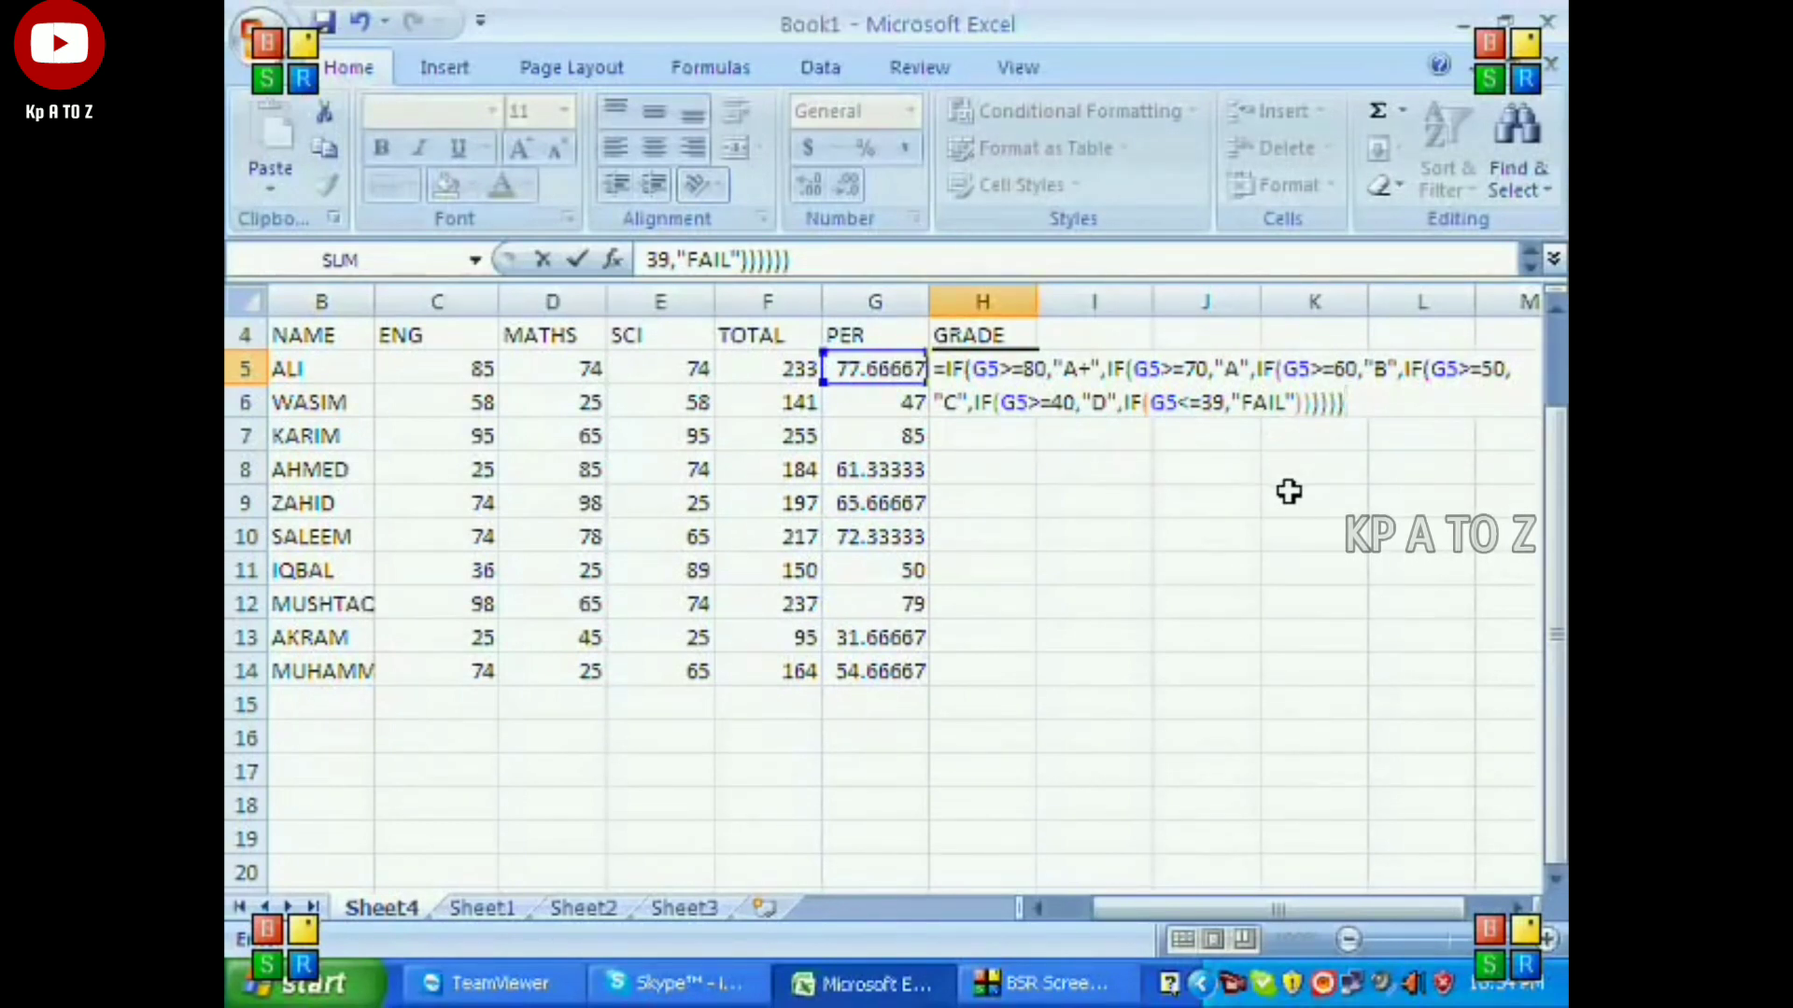
key("Return")
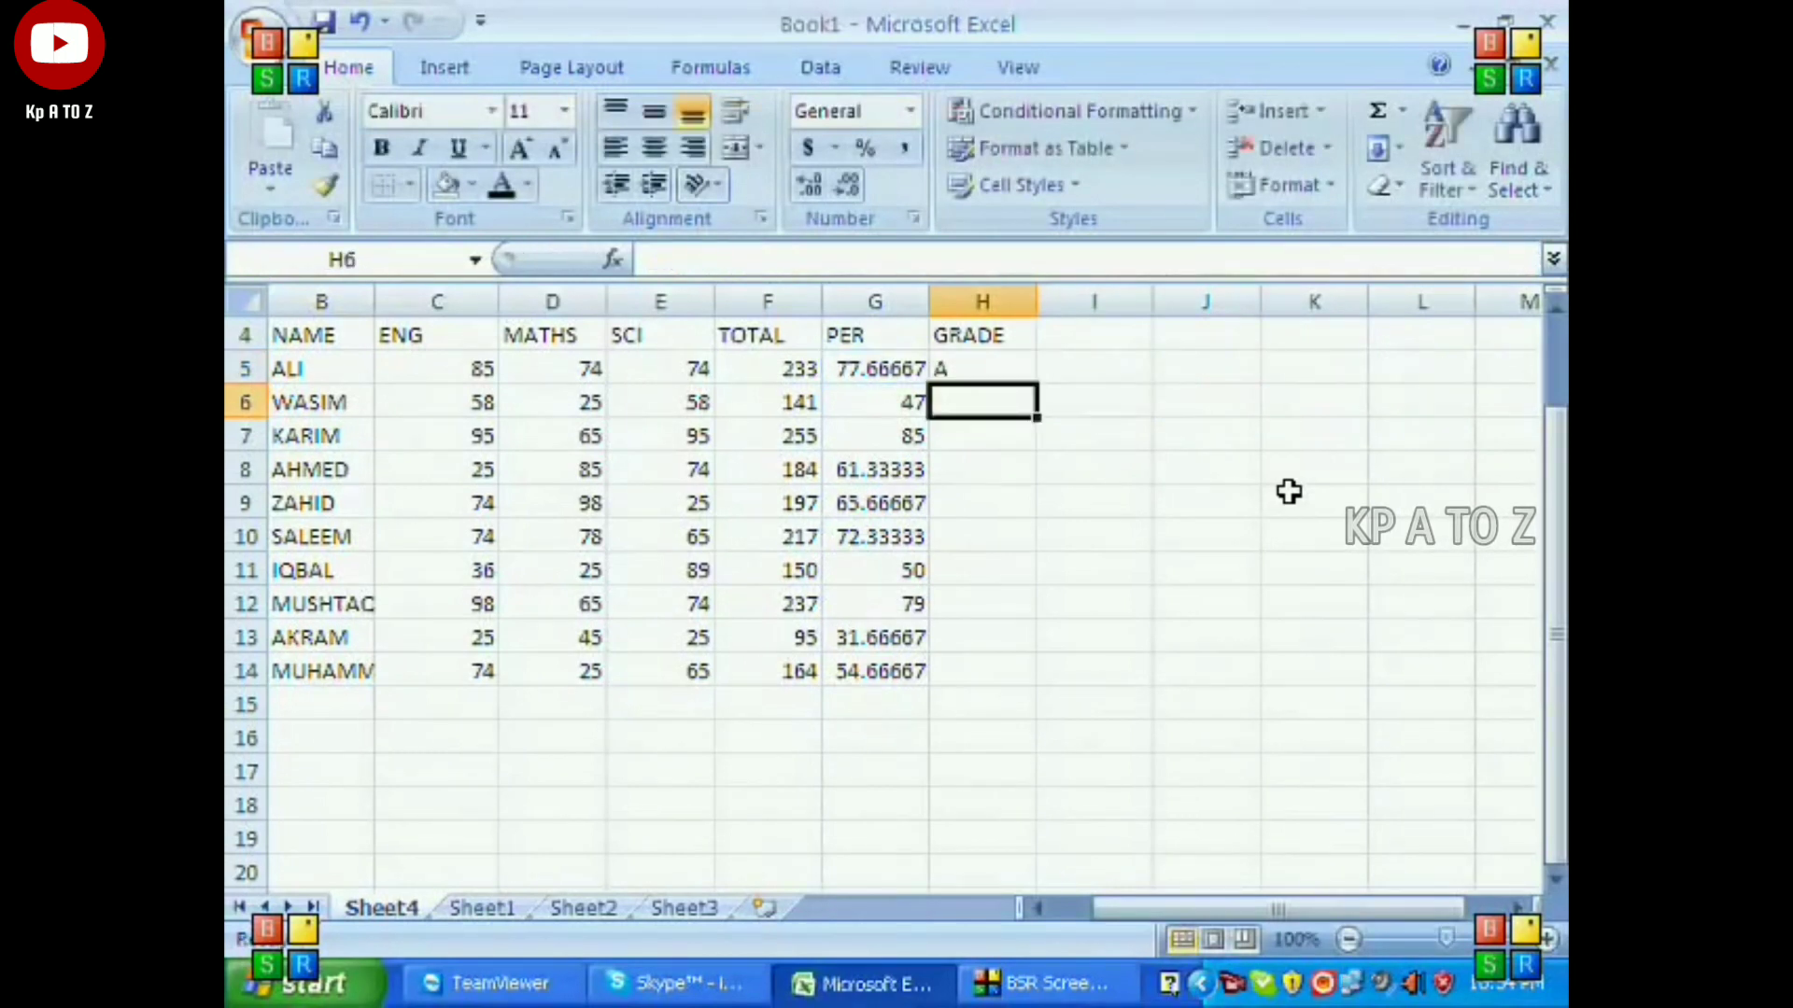
Copy the grade formula from H5 down through H14 for the remaining students.
key("Up")
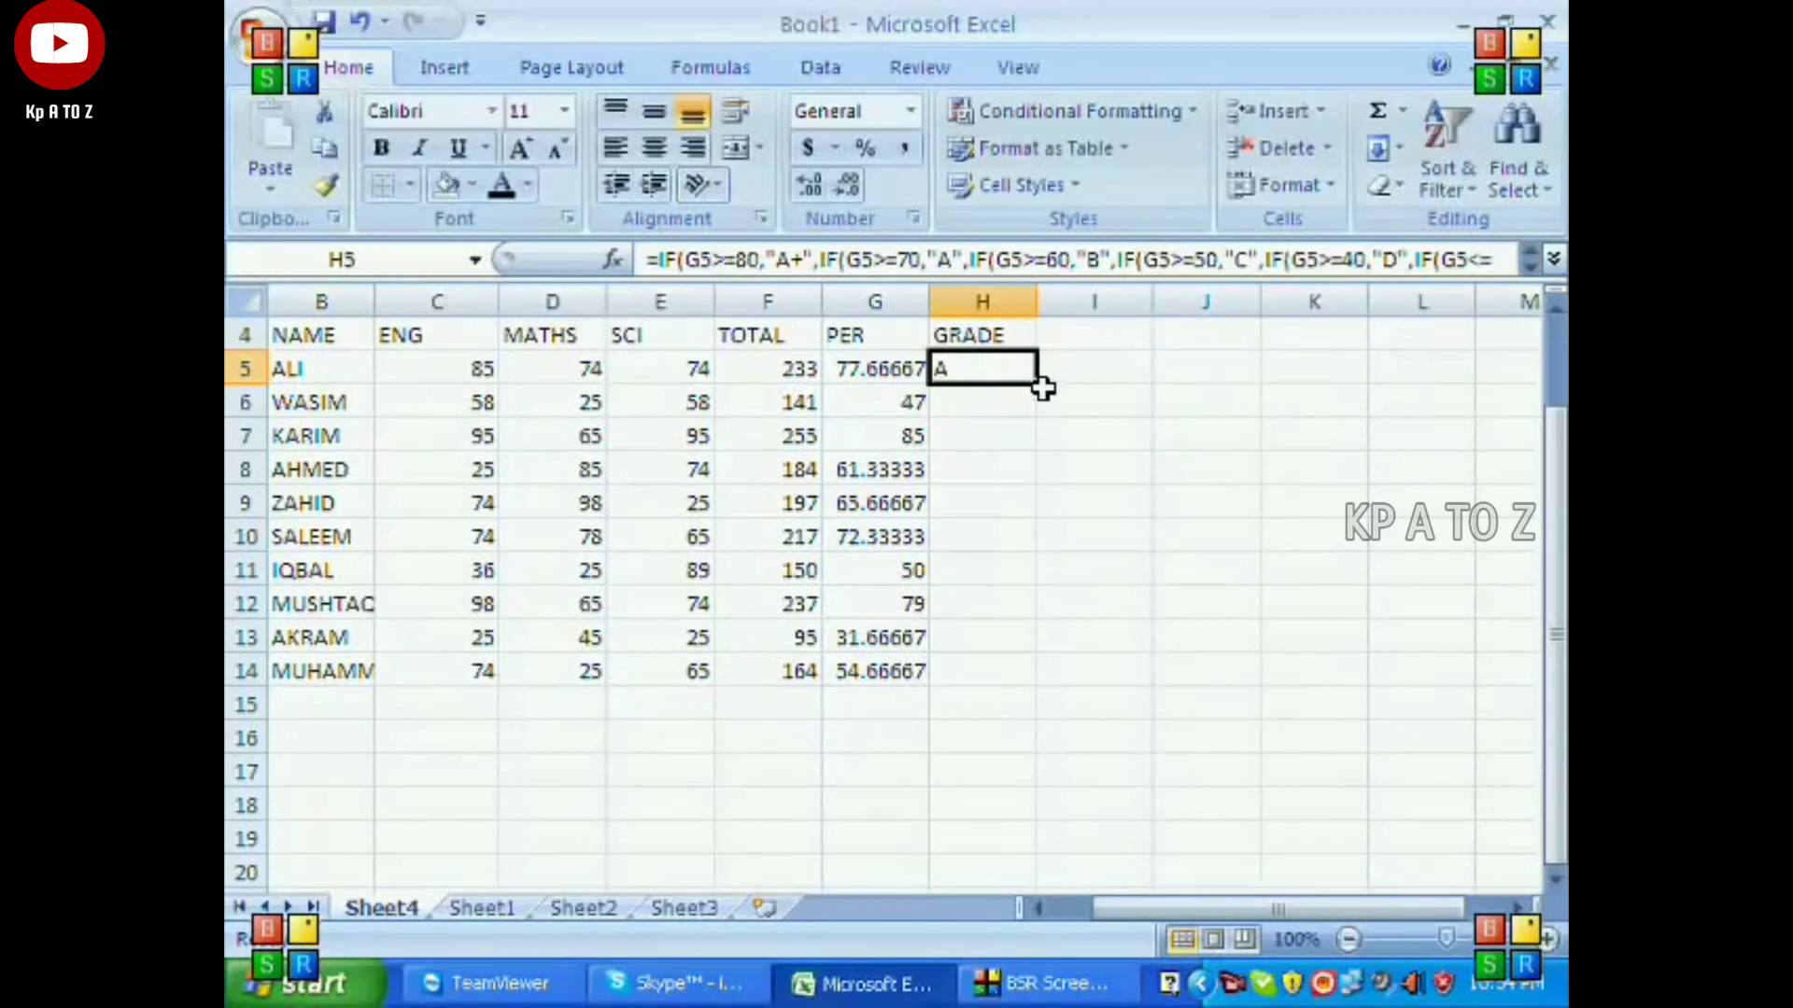
left_click_drag(1036, 380, 1032, 687)
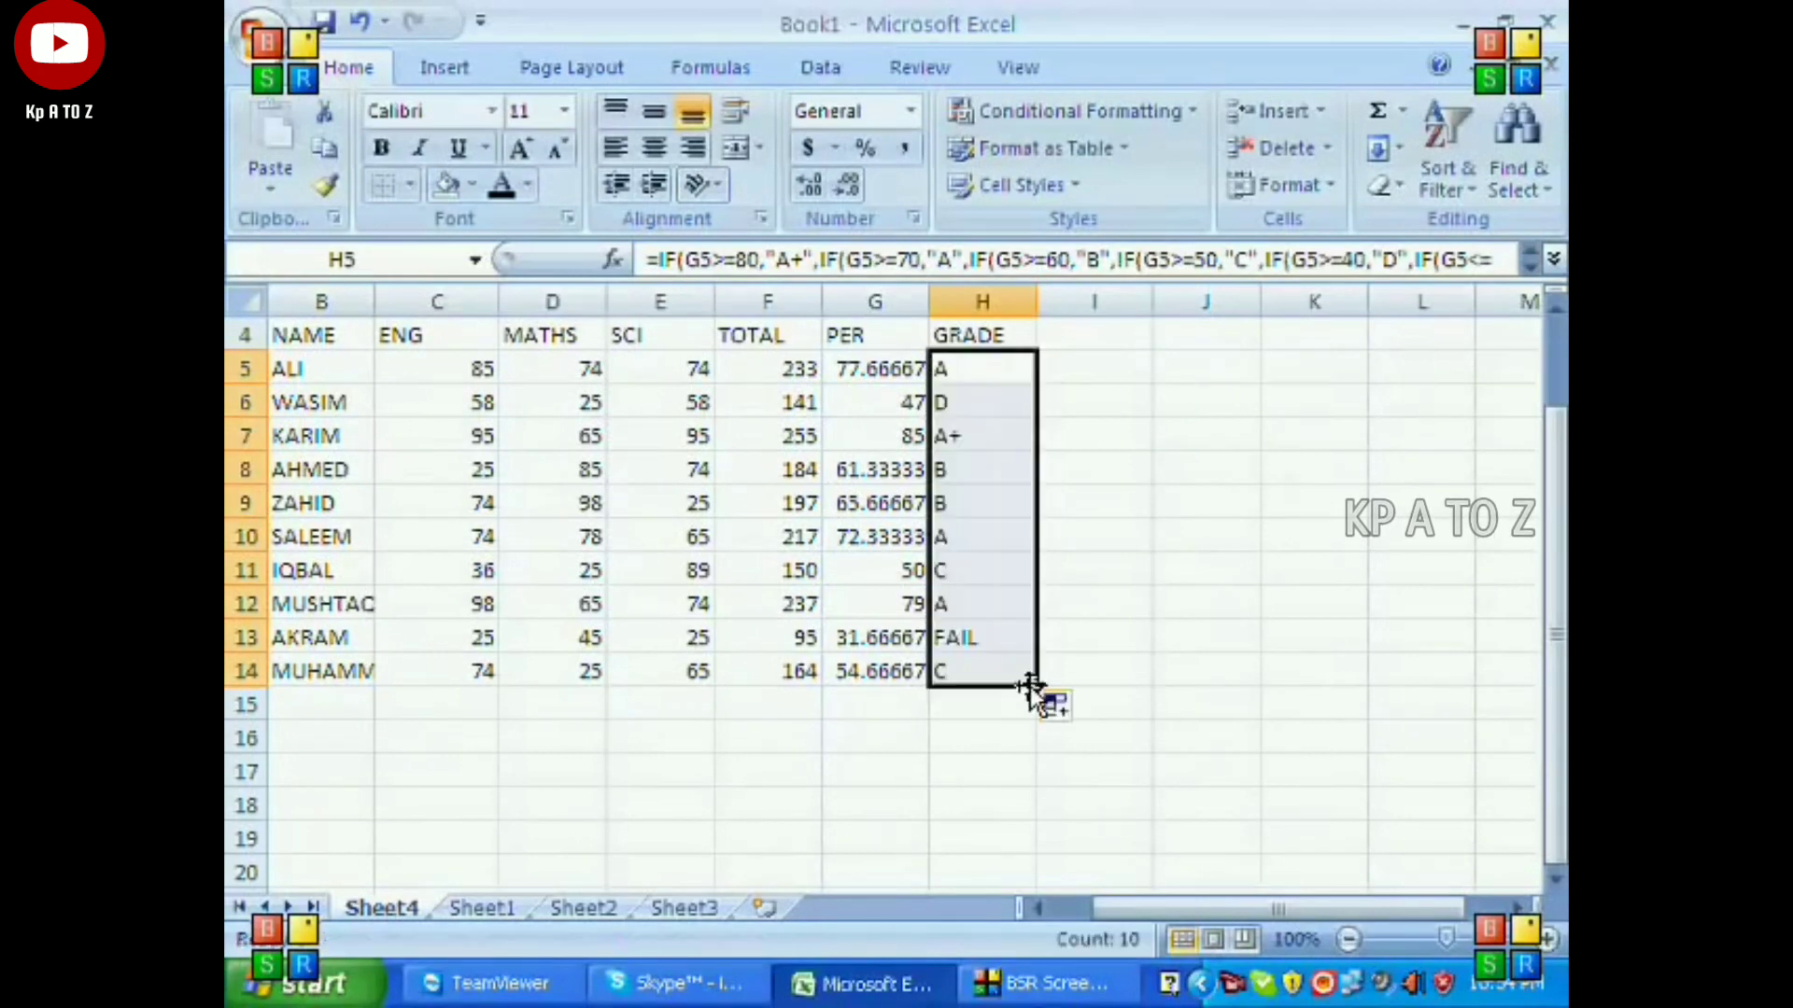
Examine the row 5 results and the grades filled down column H.
key("Left")
key("Left")
key("Left")
key("Left")
key("Left")
key("Left")
key("Left")
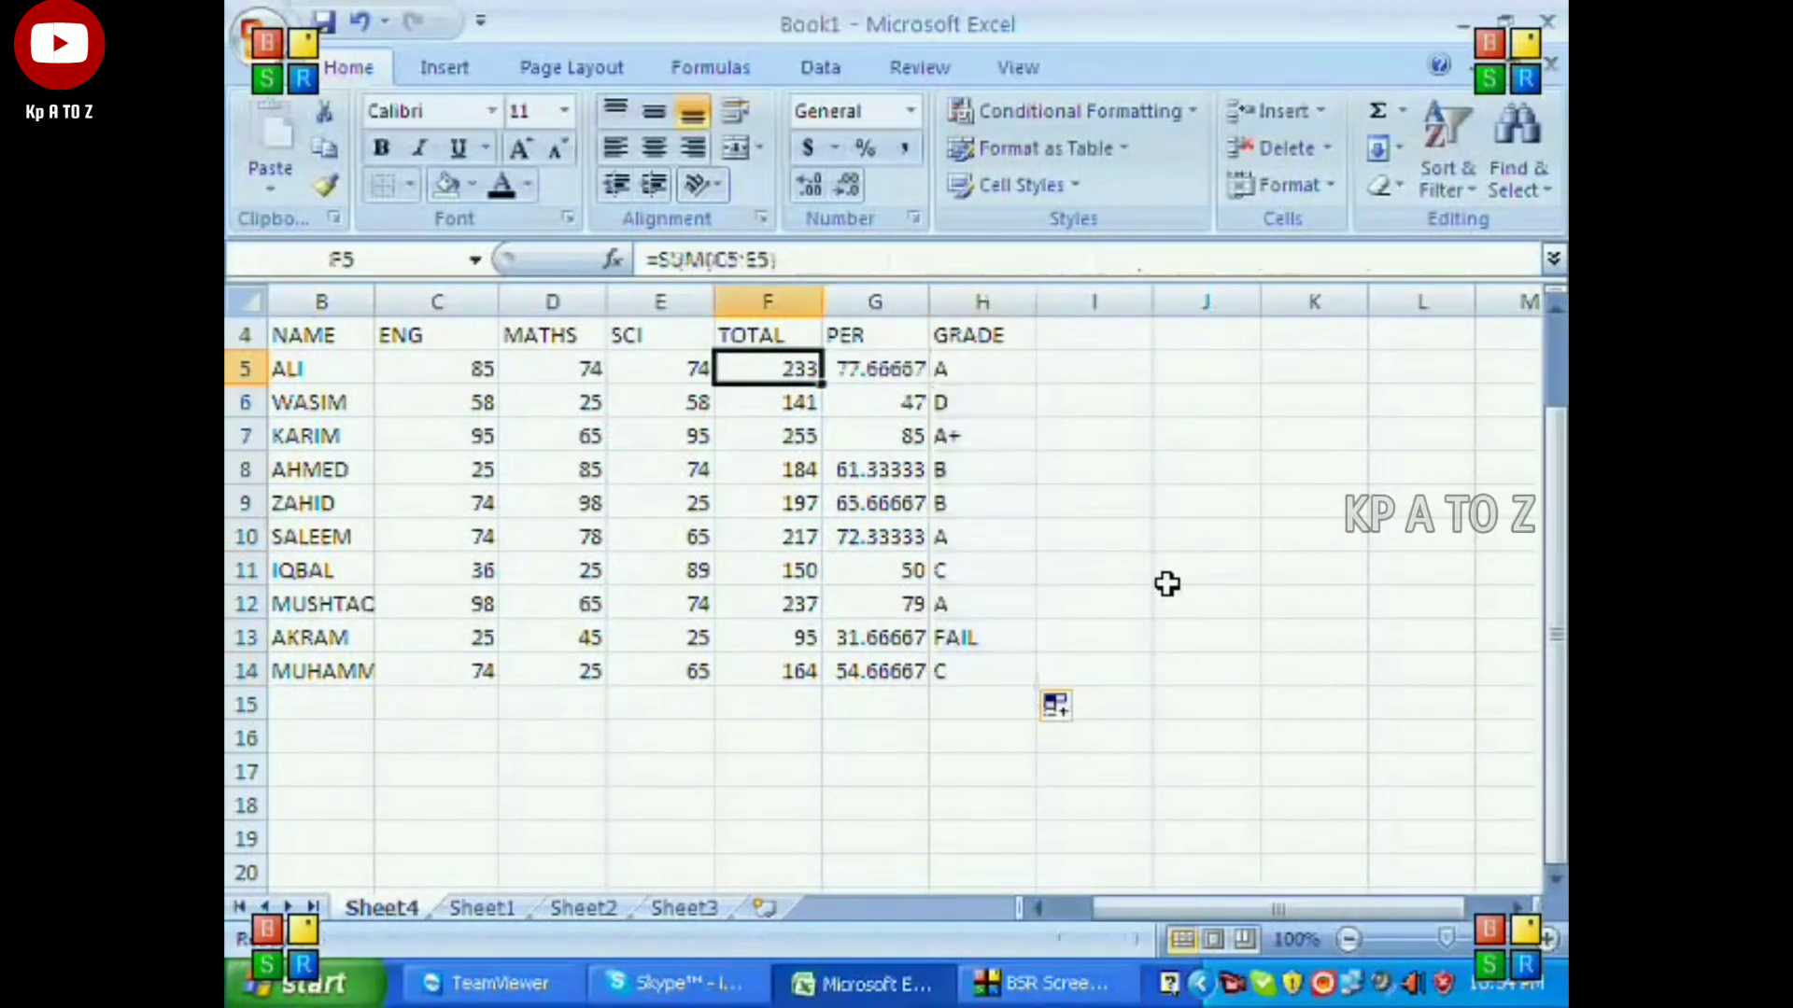
key("Right")
key("Right")
key("Right")
key("Right")
key("Right")
key("Right")
key("Right")
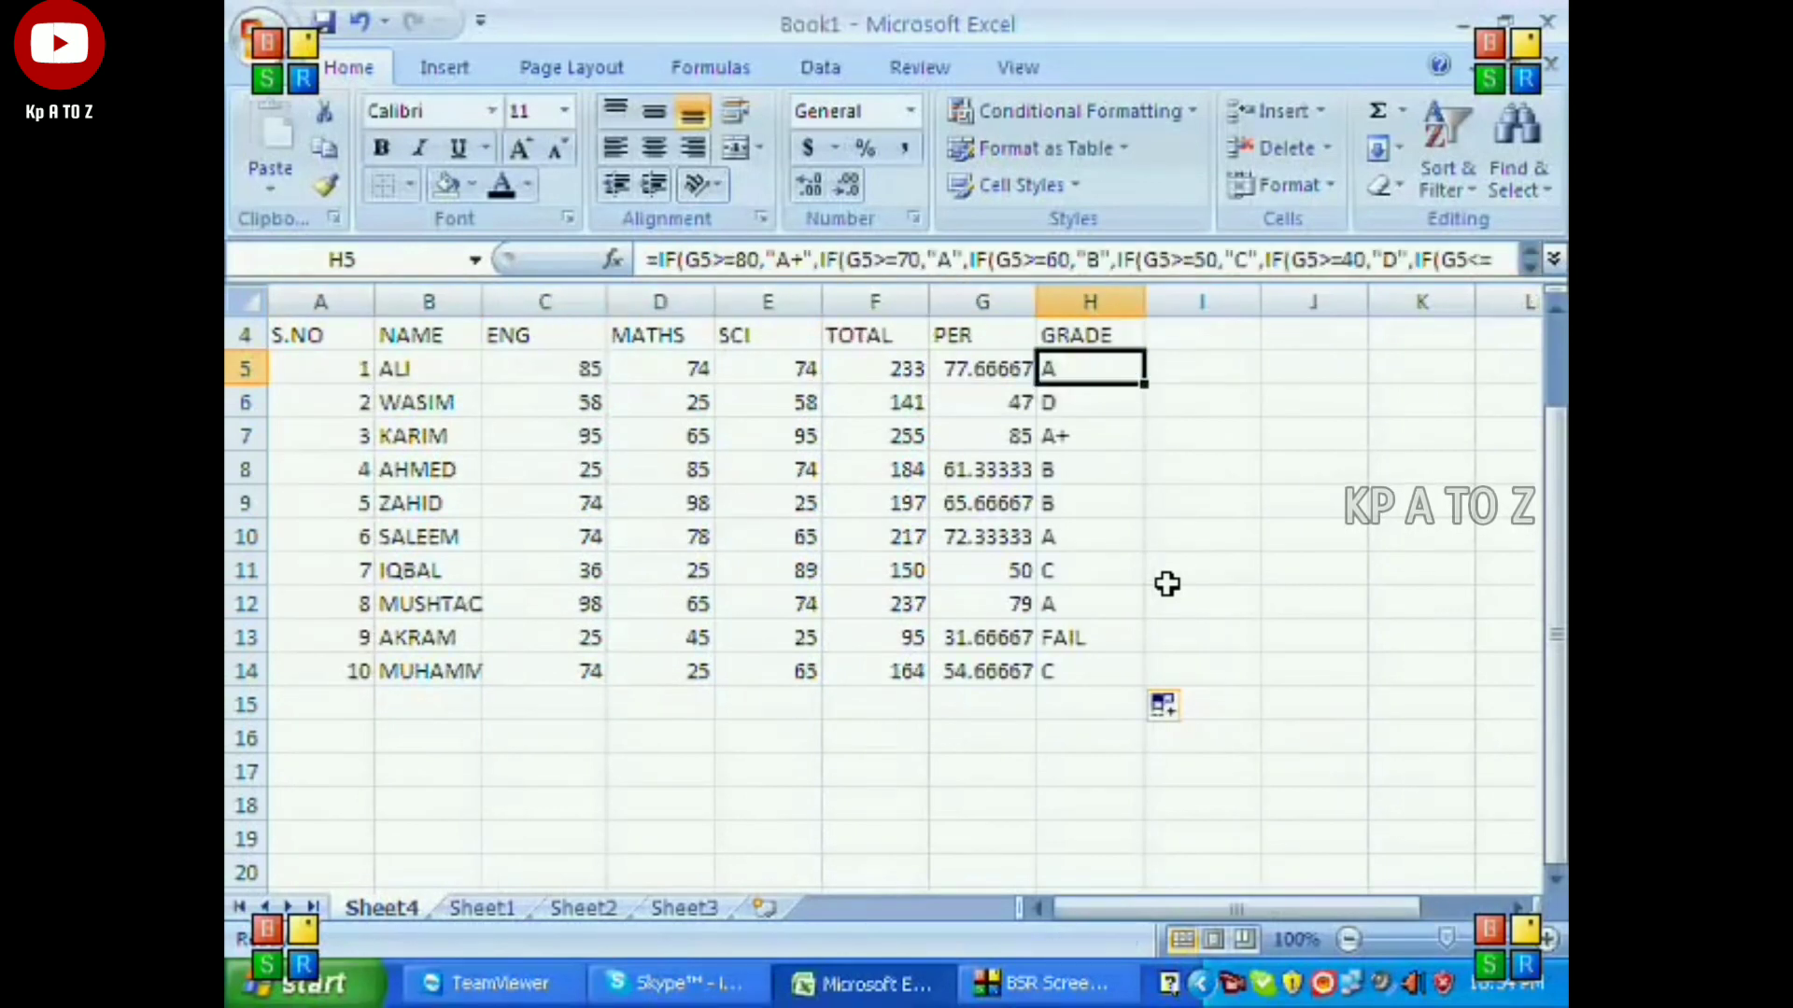
key("Down")
key("Down")
key("Down")
key("Down")
key("Up")
key("Up")
key("Up")
key("Up")
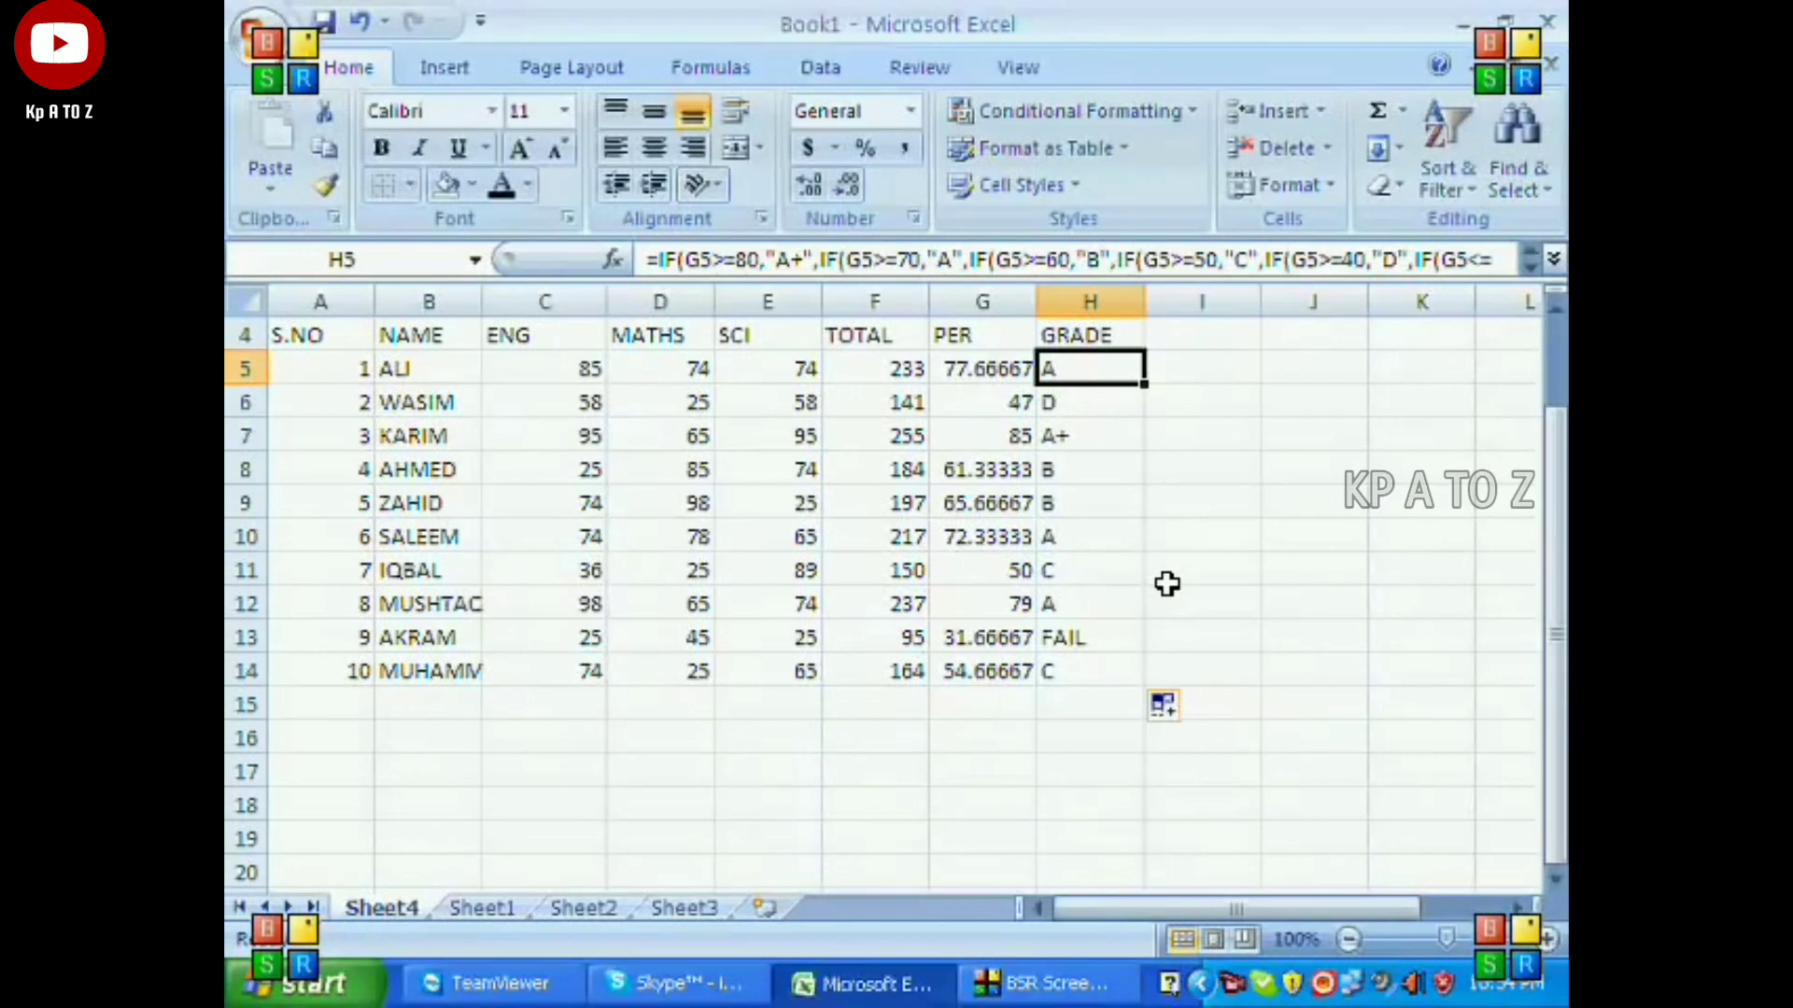
Review row 5 from the English mark through the total, percentage and grade formulas.
key("Left")
key("Left")
key("Left")
key("Left")
key("Left")
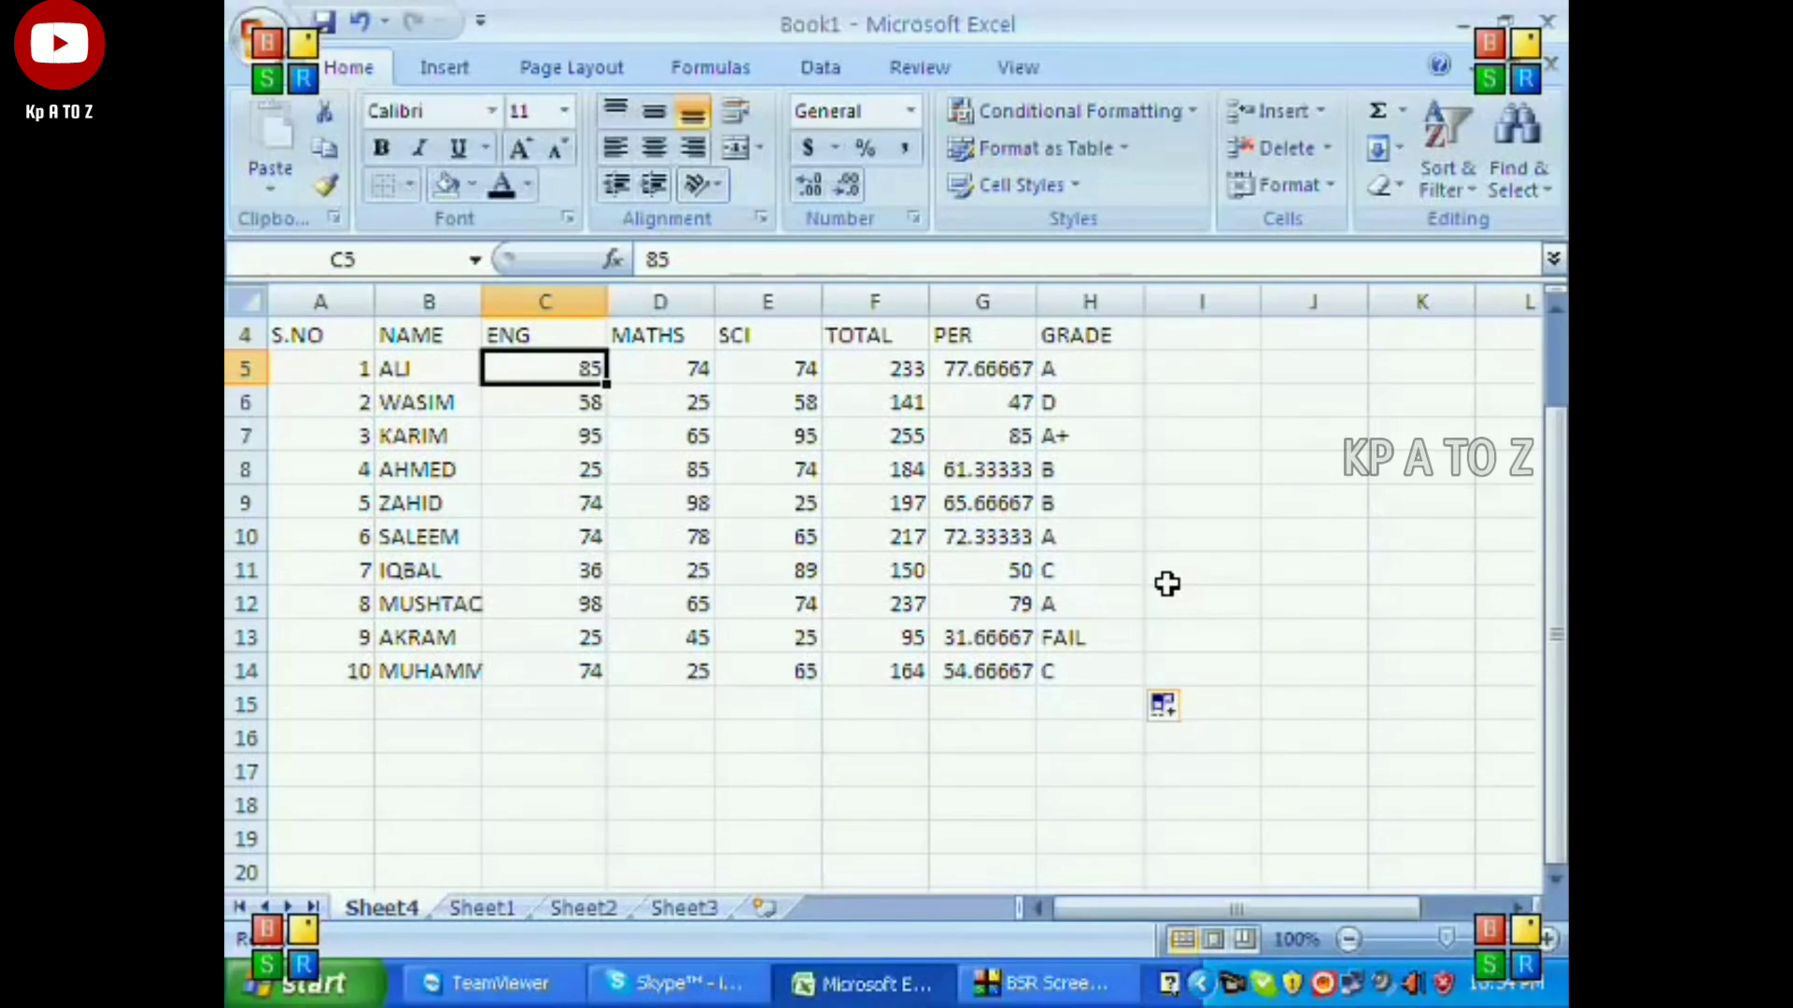
key("Right")
key("Right")
key("Right")
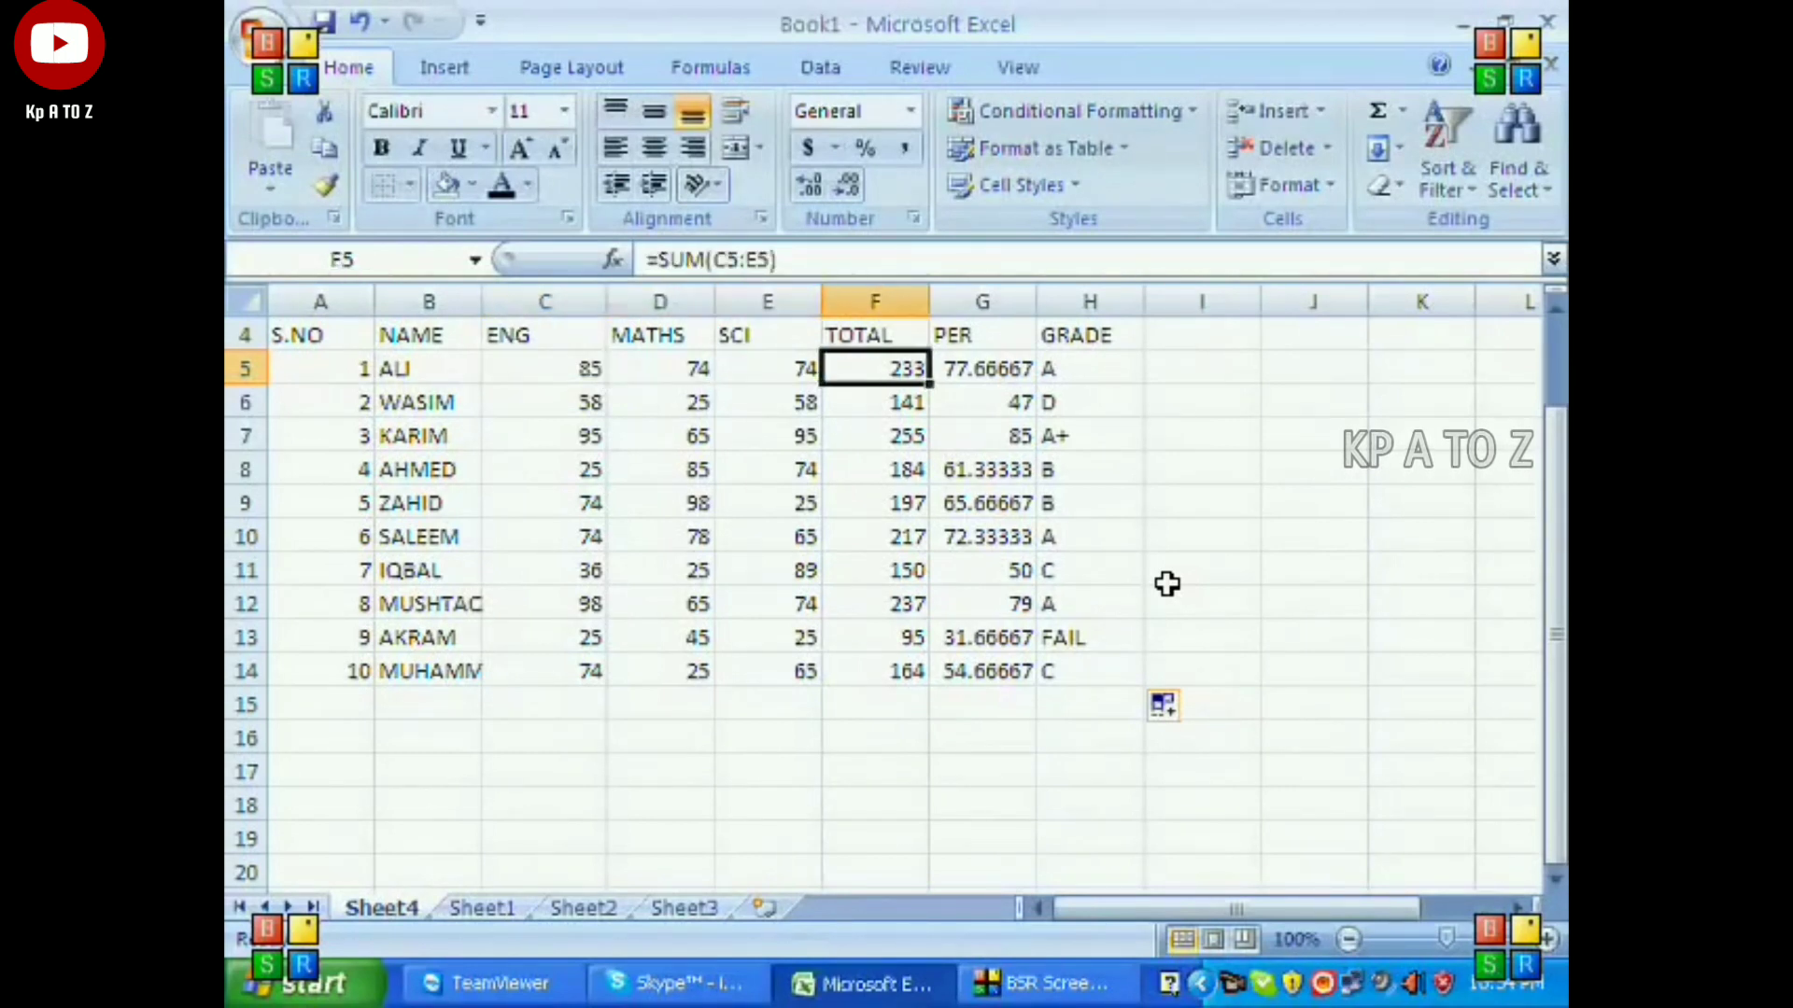
key("Right")
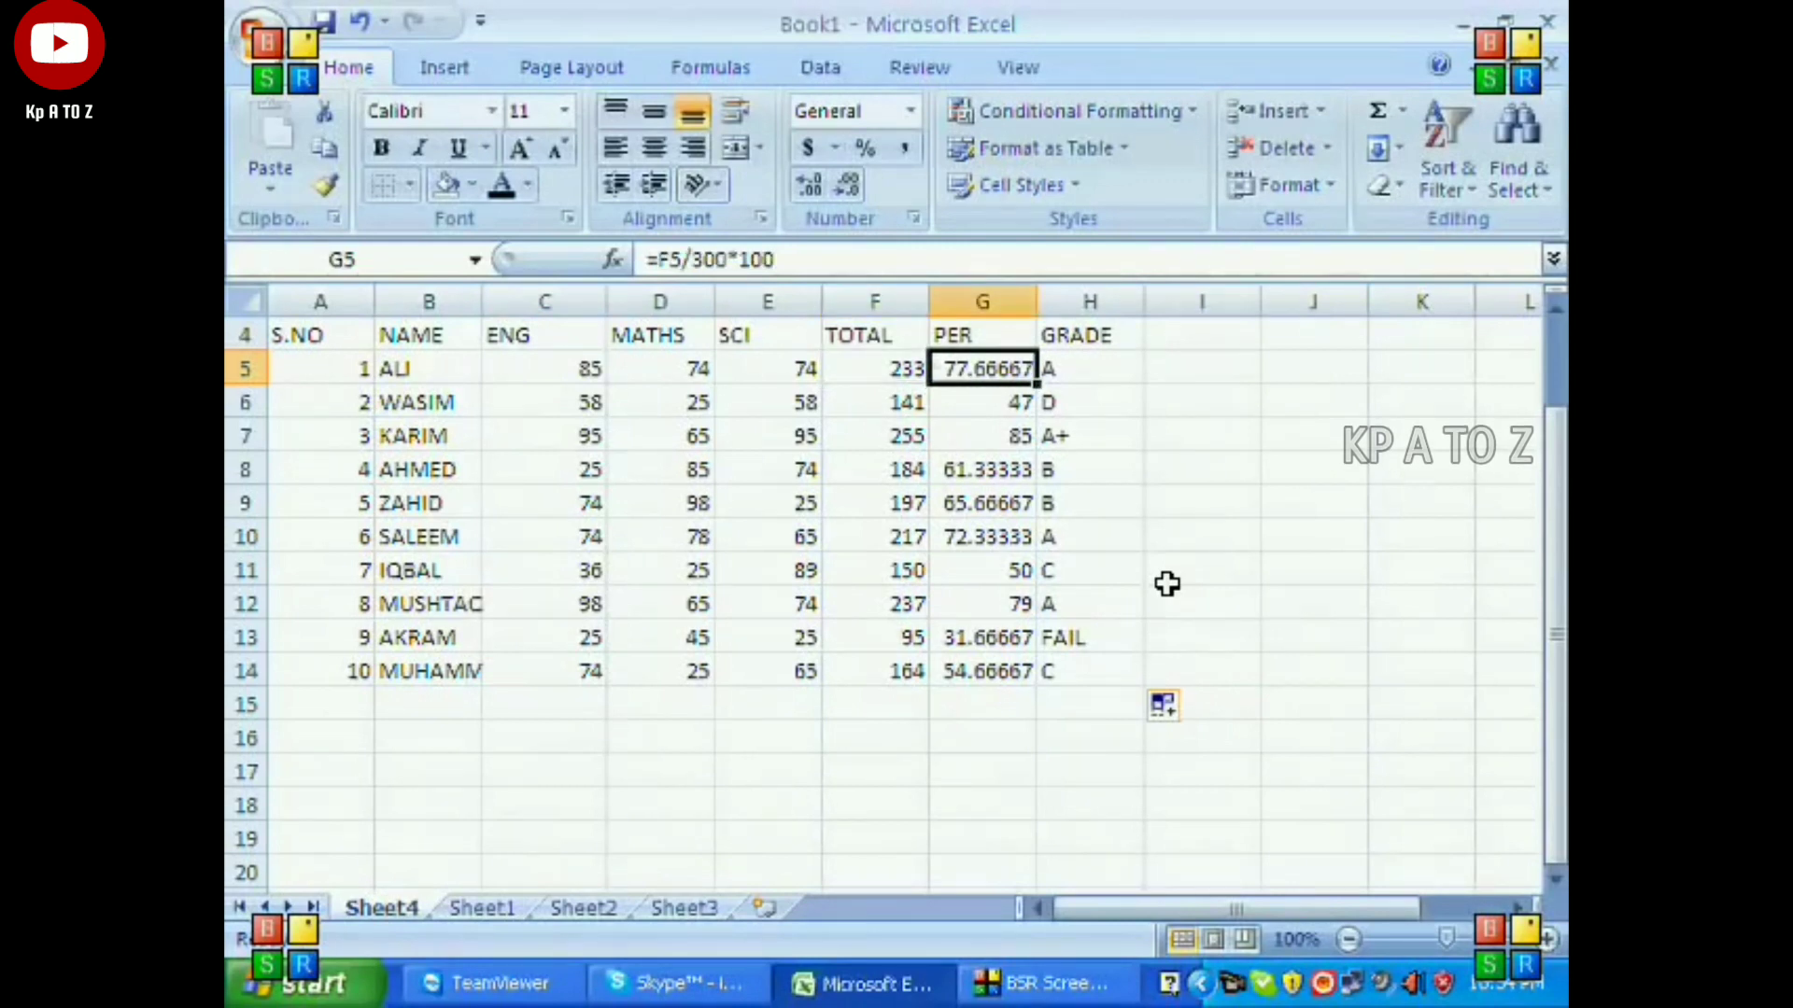
key("Right")
Set the first student's ENG, MATHS and SCI marks in C5:E5 to 10 each and check the recalculated total, percentage and grade.
key("Left")
key("Left")
key("Left")
key("Left")
key("Left")
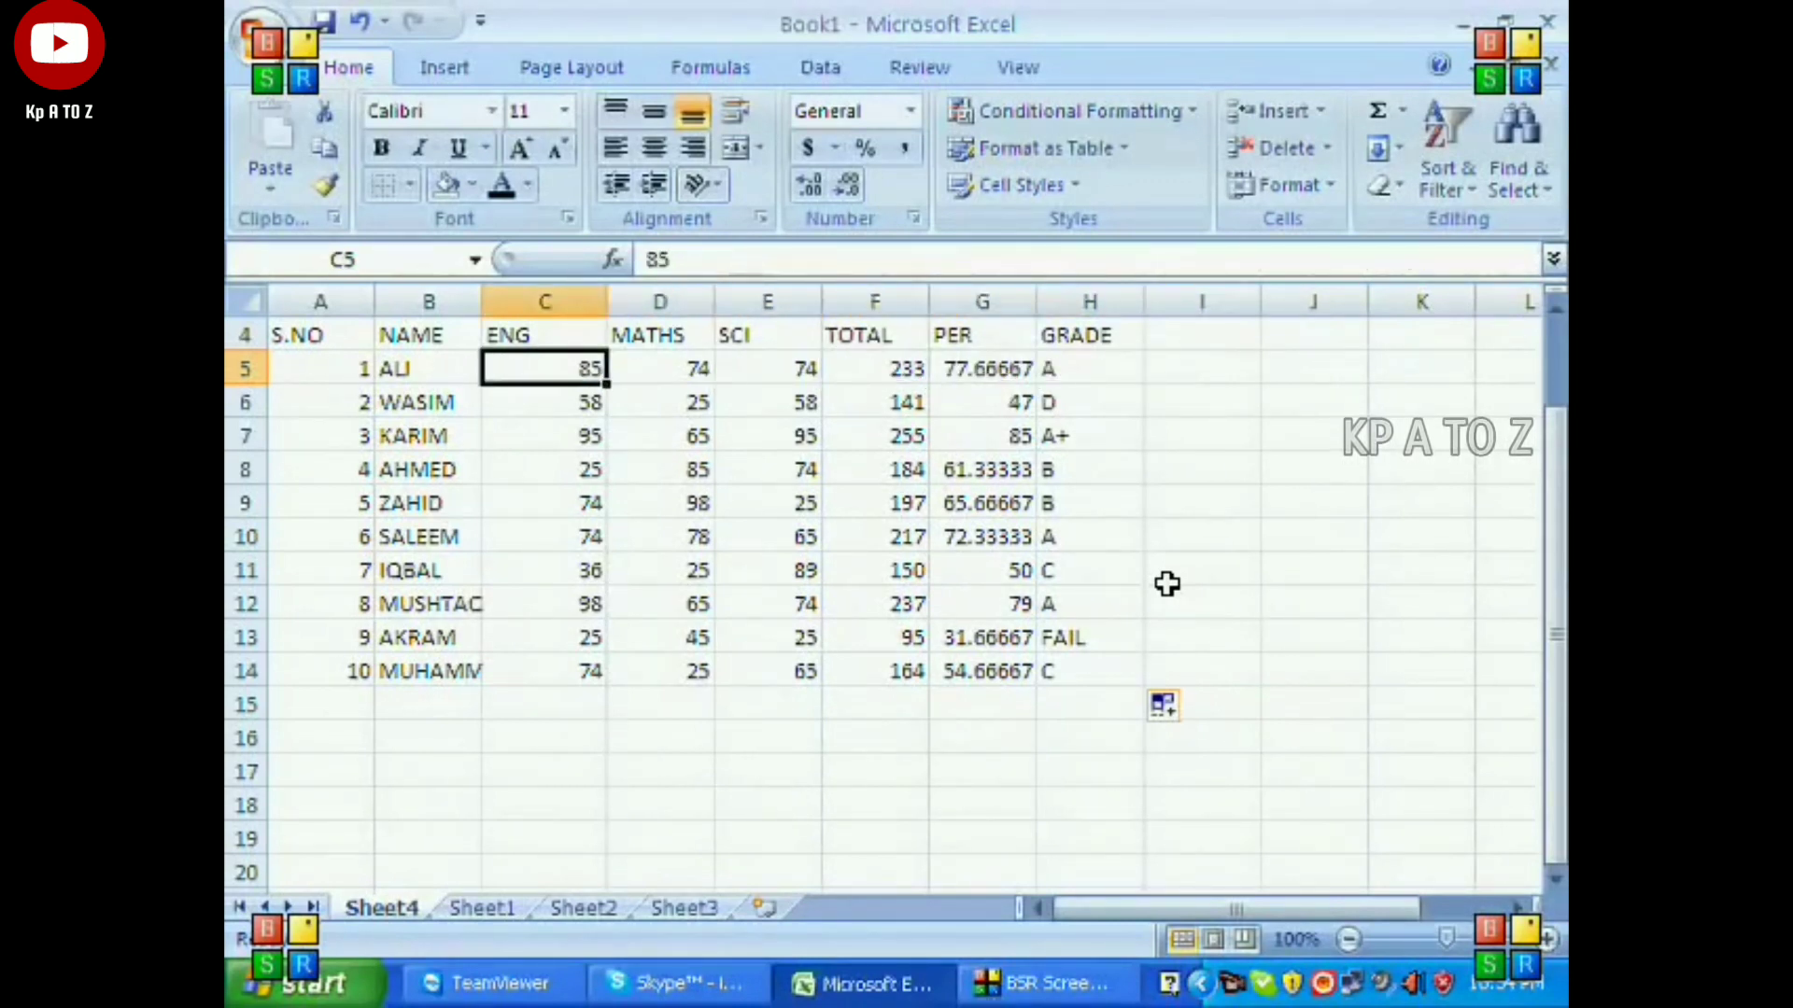
type("10")
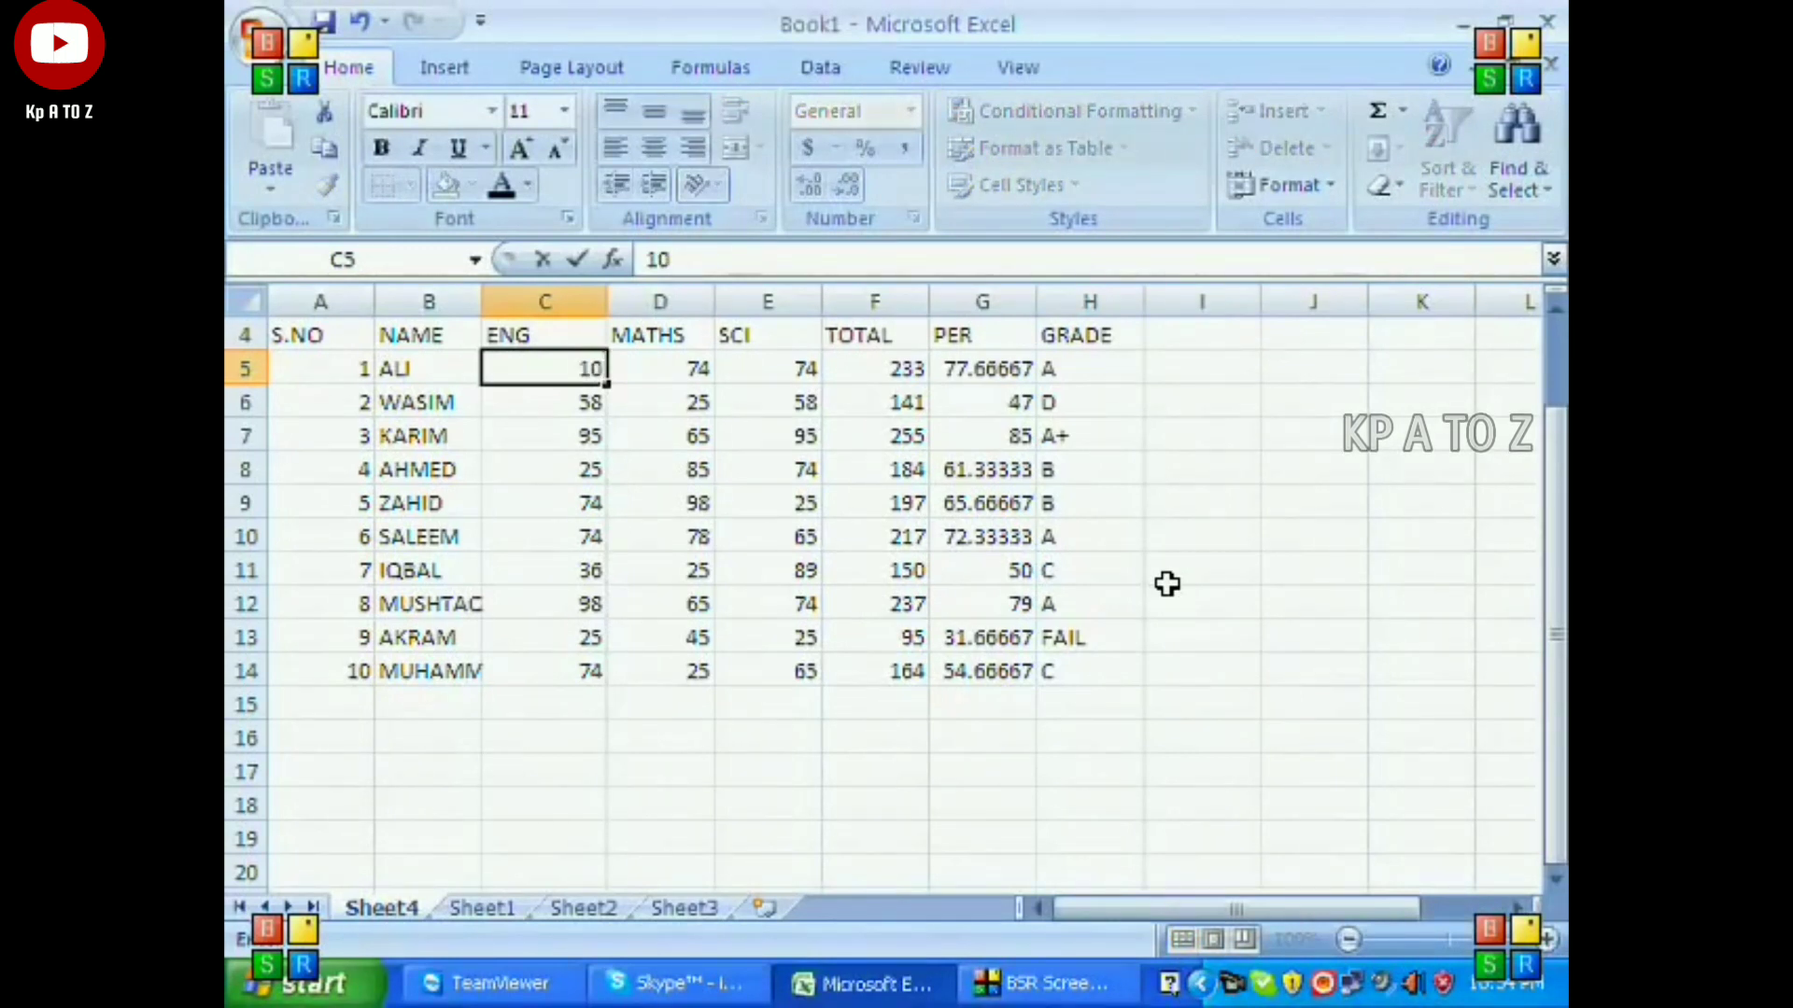
key("Right")
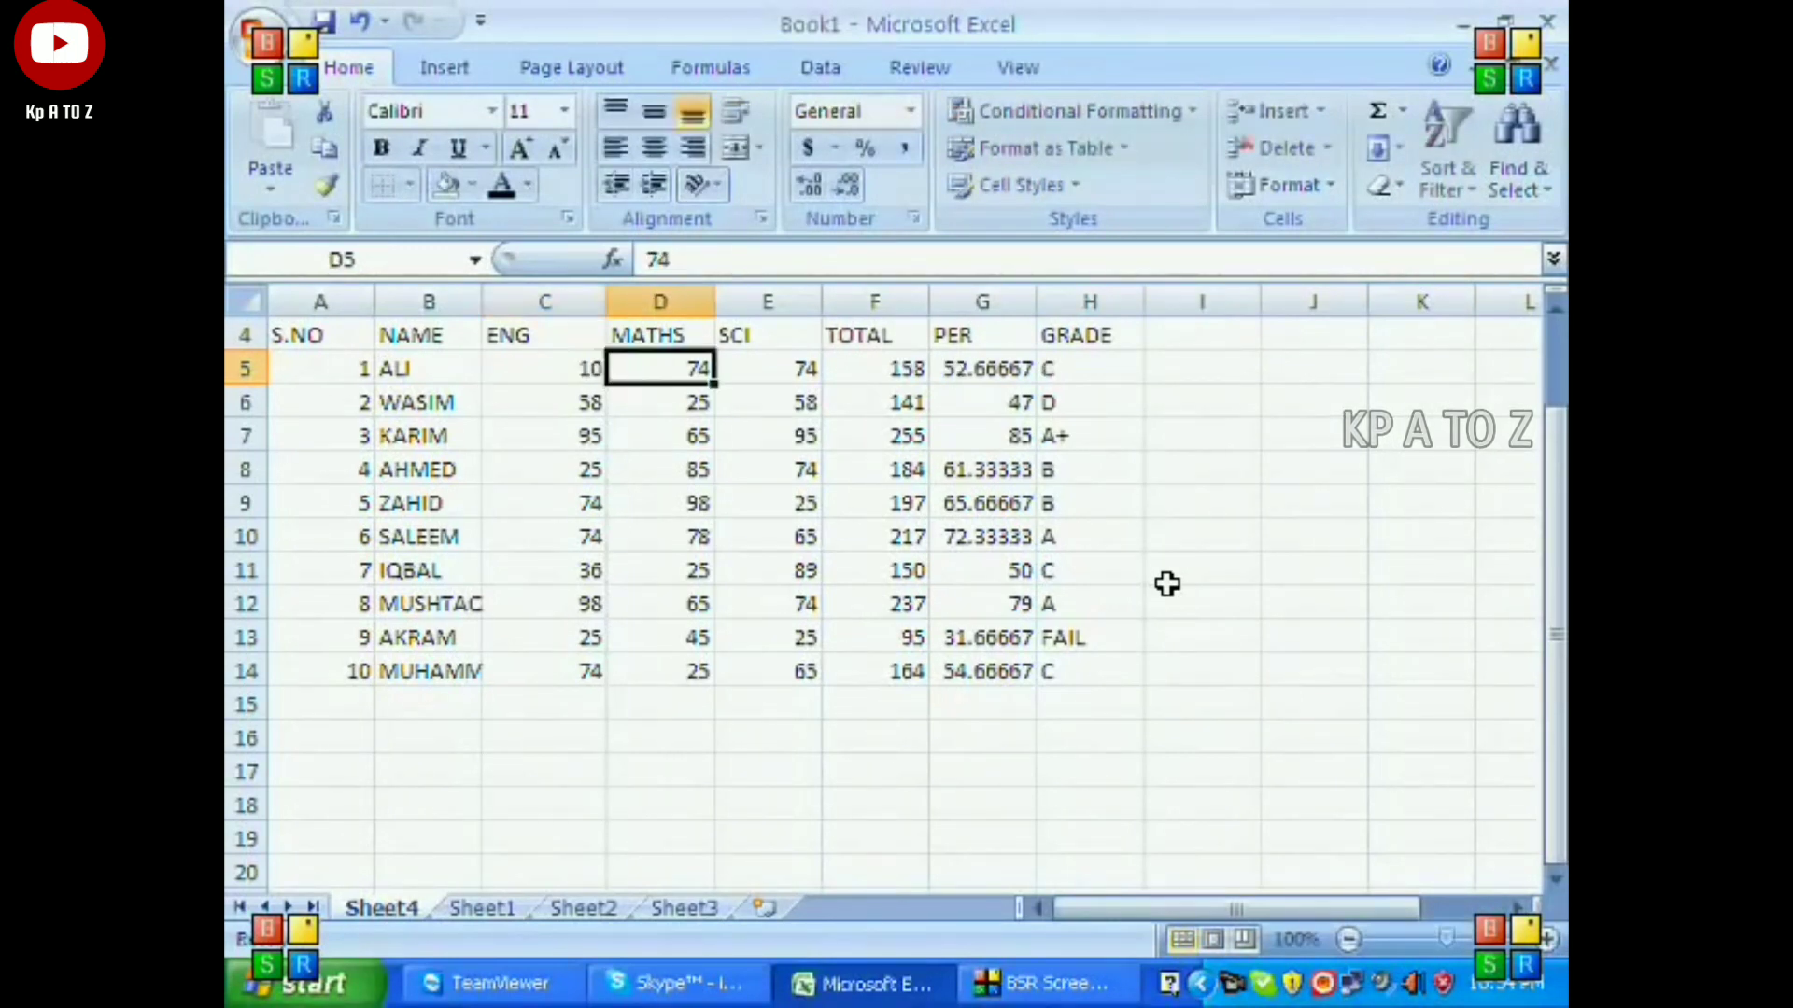
type("10")
key("Right")
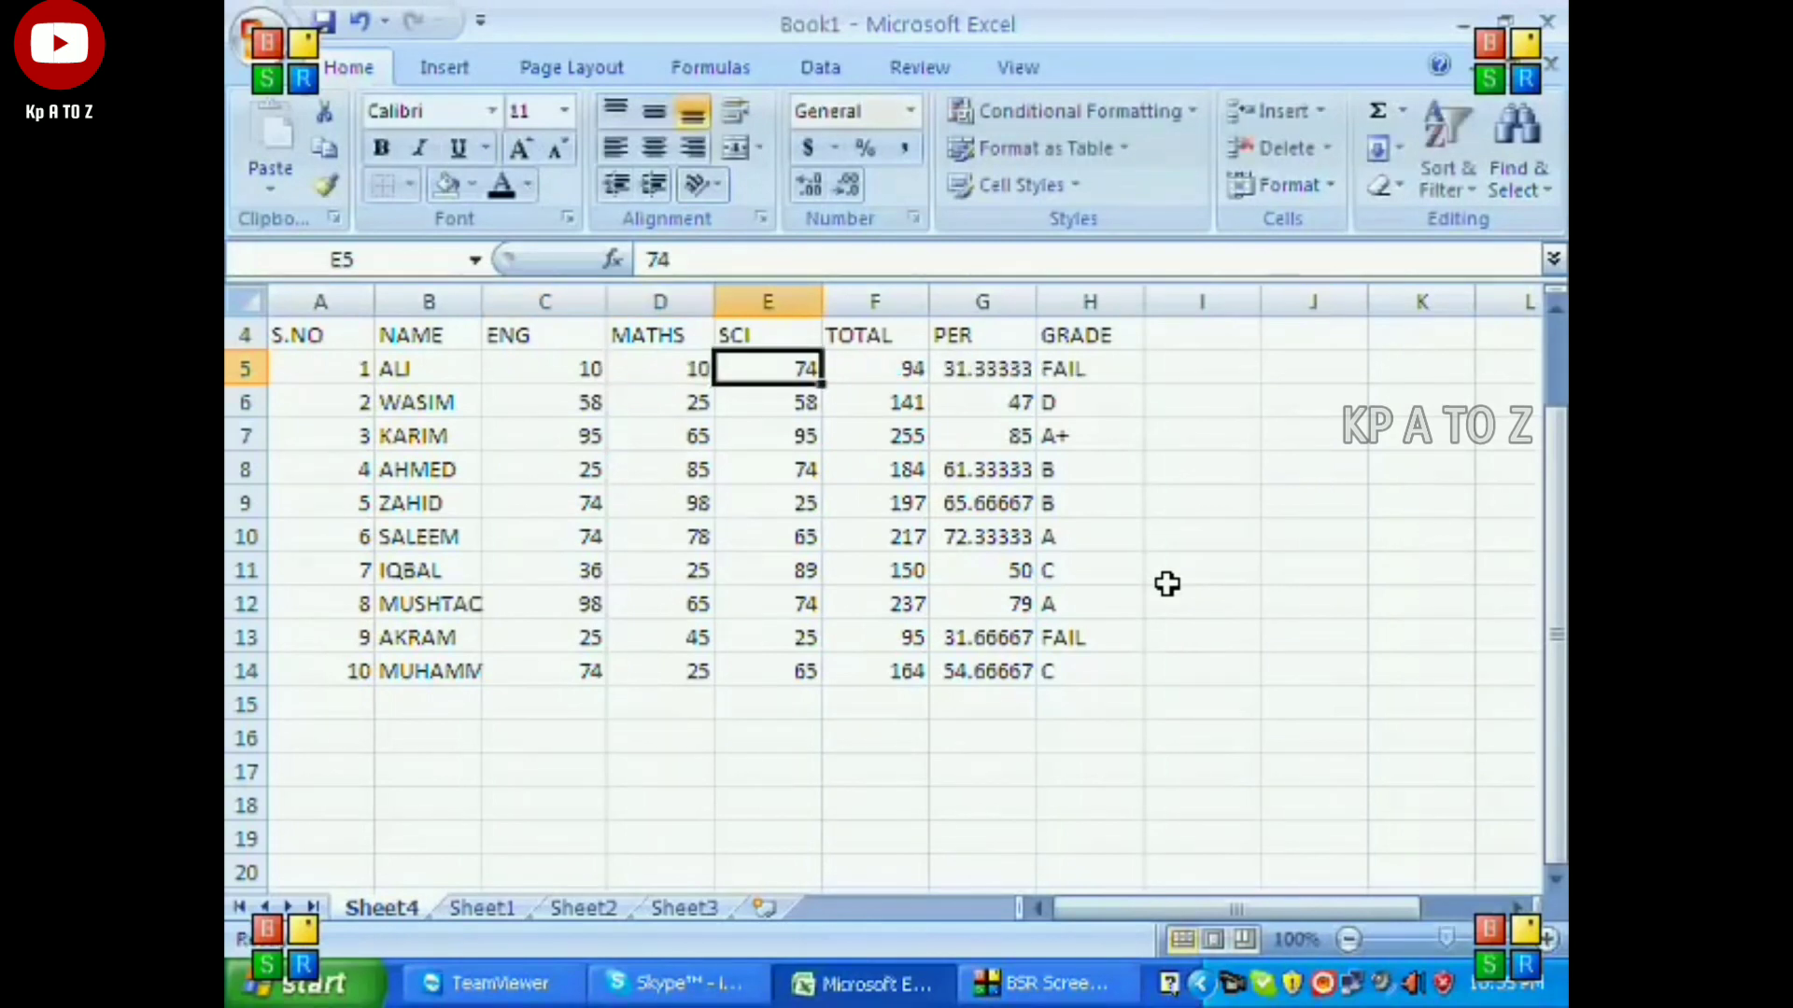
type("10")
key("Right")
key("Right")
key("Right")
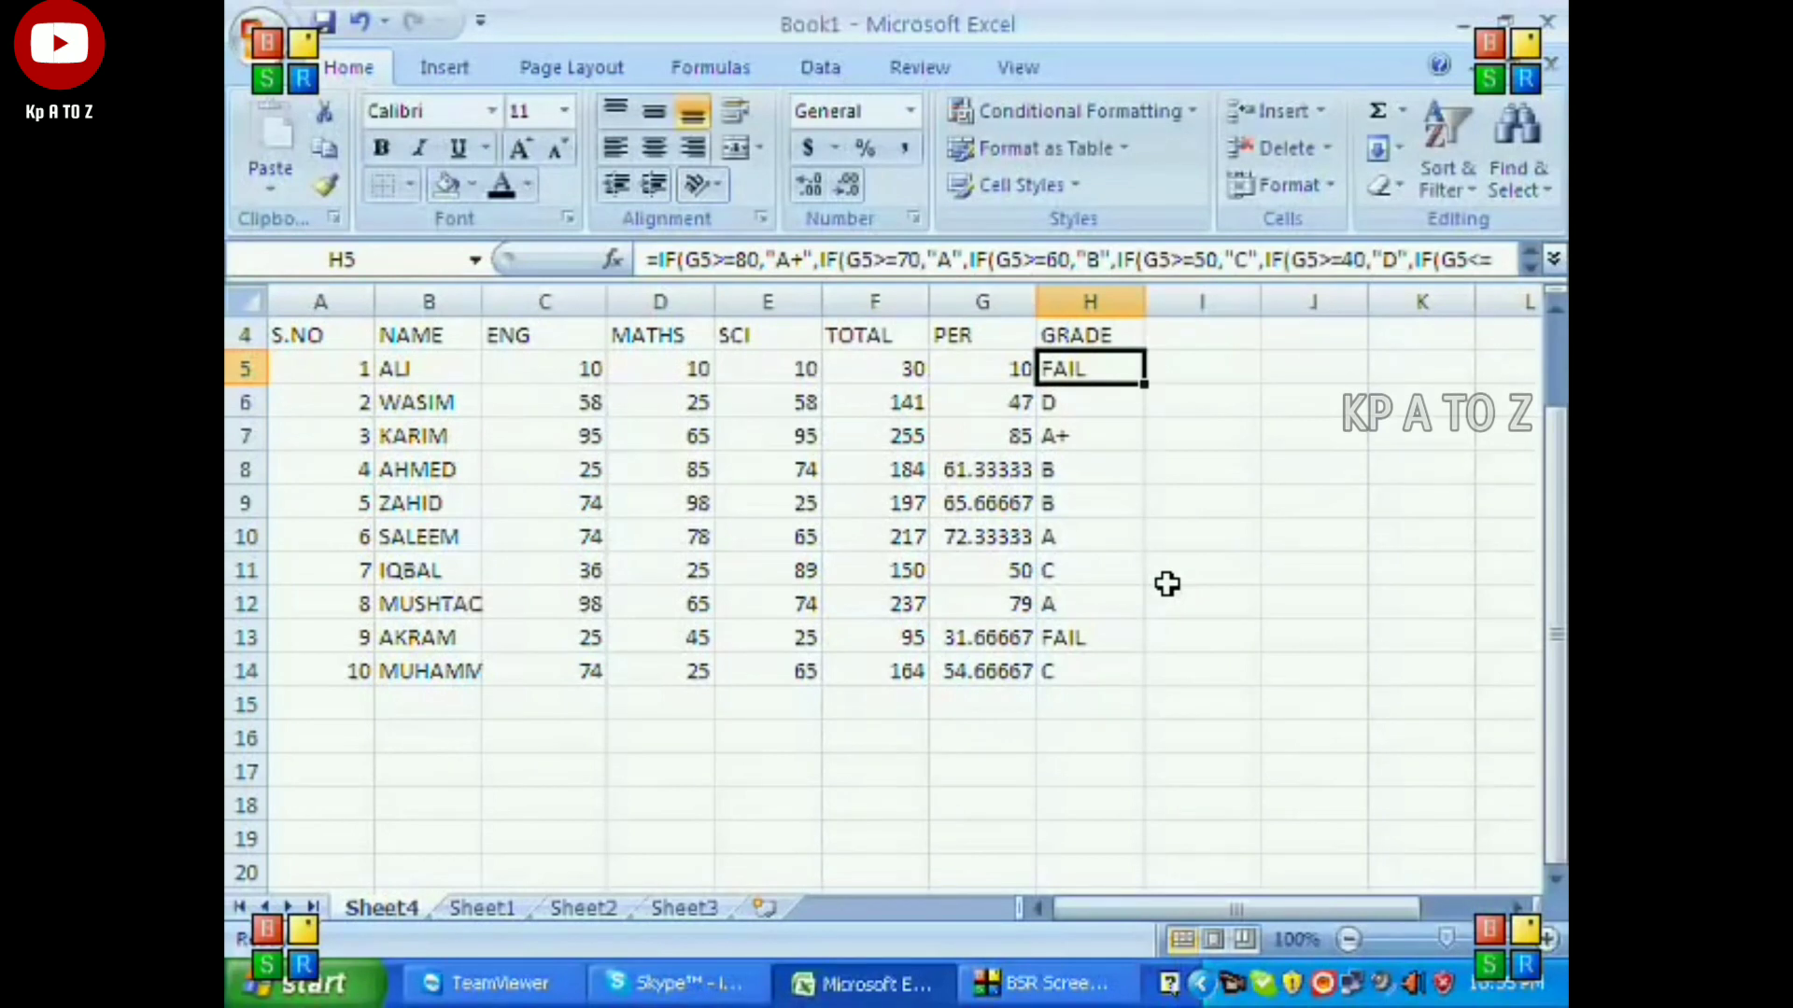
key("Left")
key("Left")
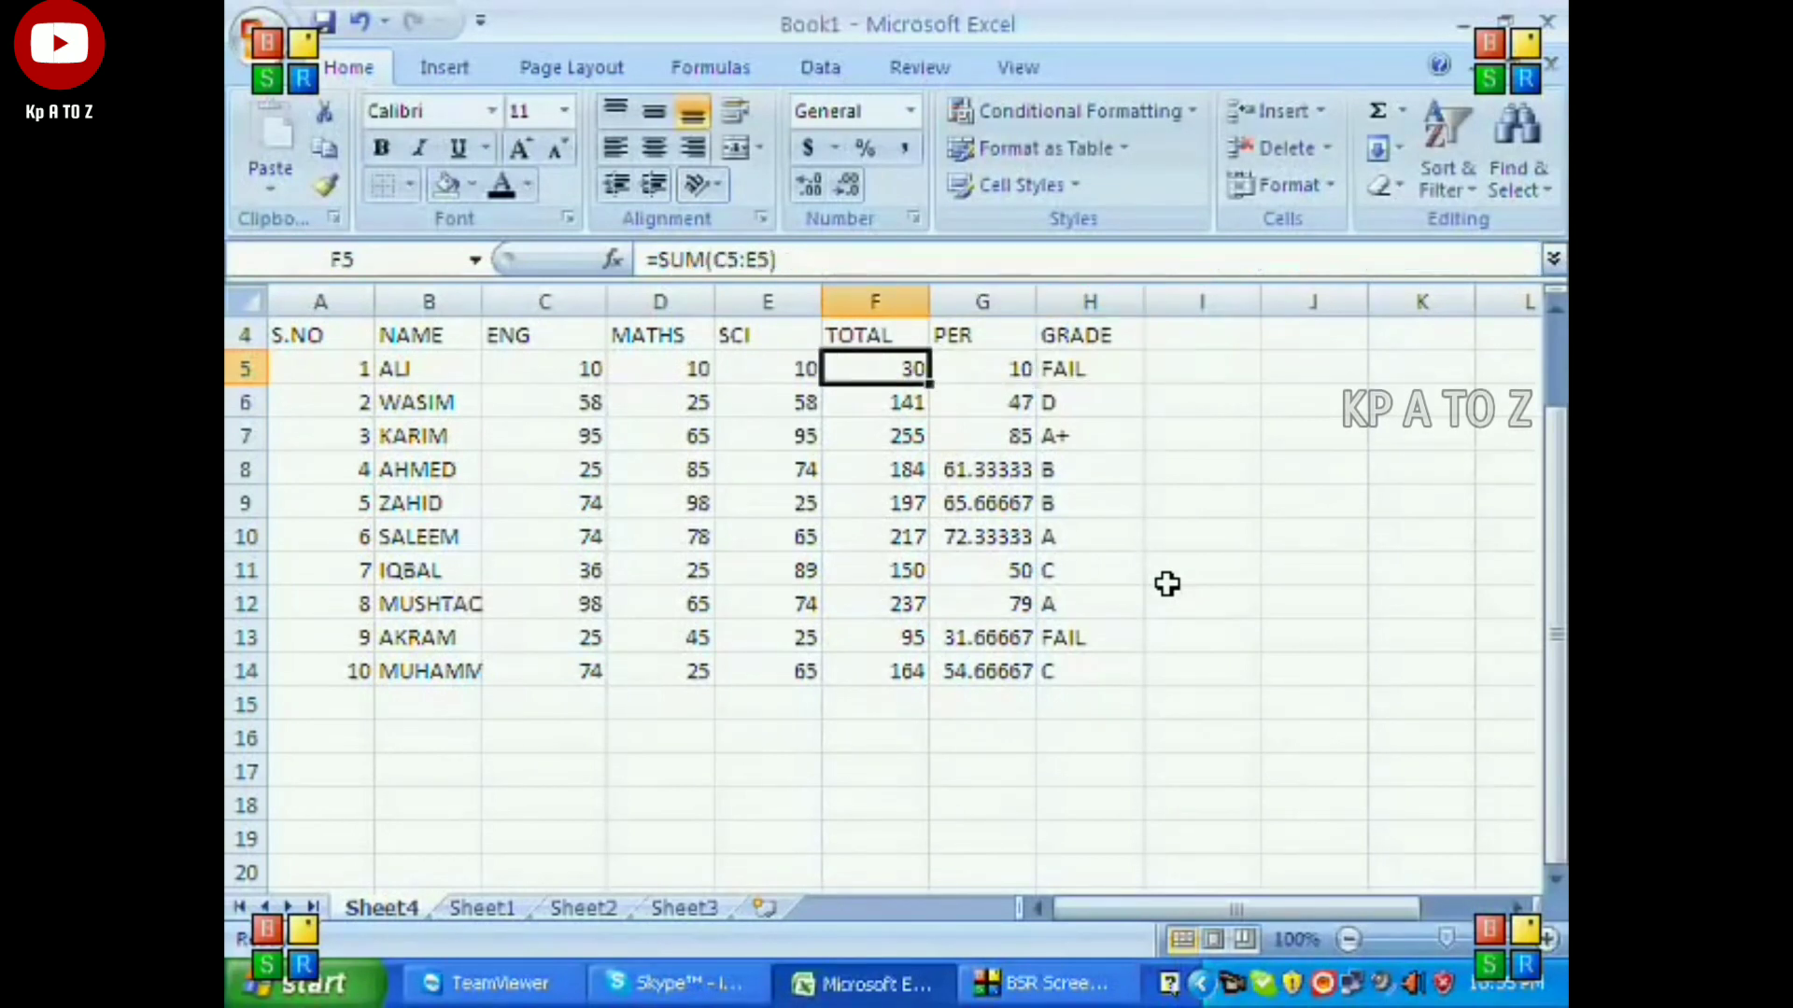
key("Right")
key("Right")
Set the first student's marks in row 5 to 60 for ENG, 50 for MATHS and 70 for SCI.
key("Left")
key("Left")
key("Left")
key("Left")
key("Left")
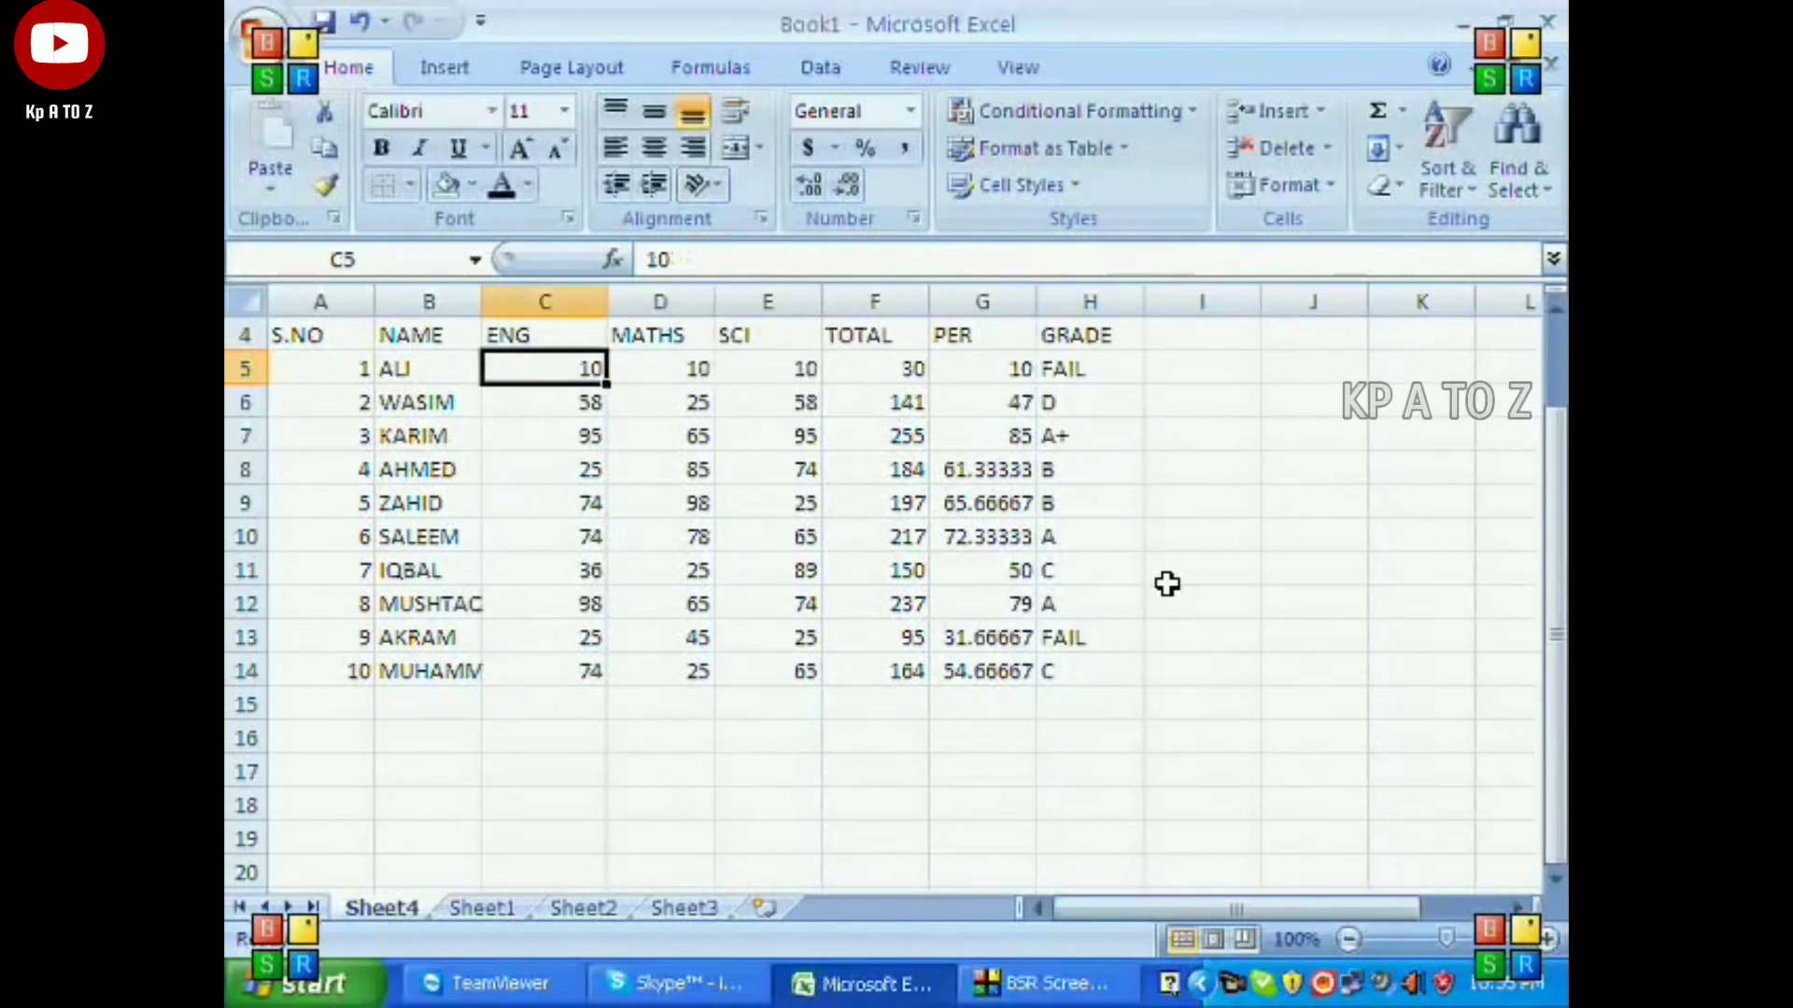
type("60")
key("Return")
key("Up")
key("Right")
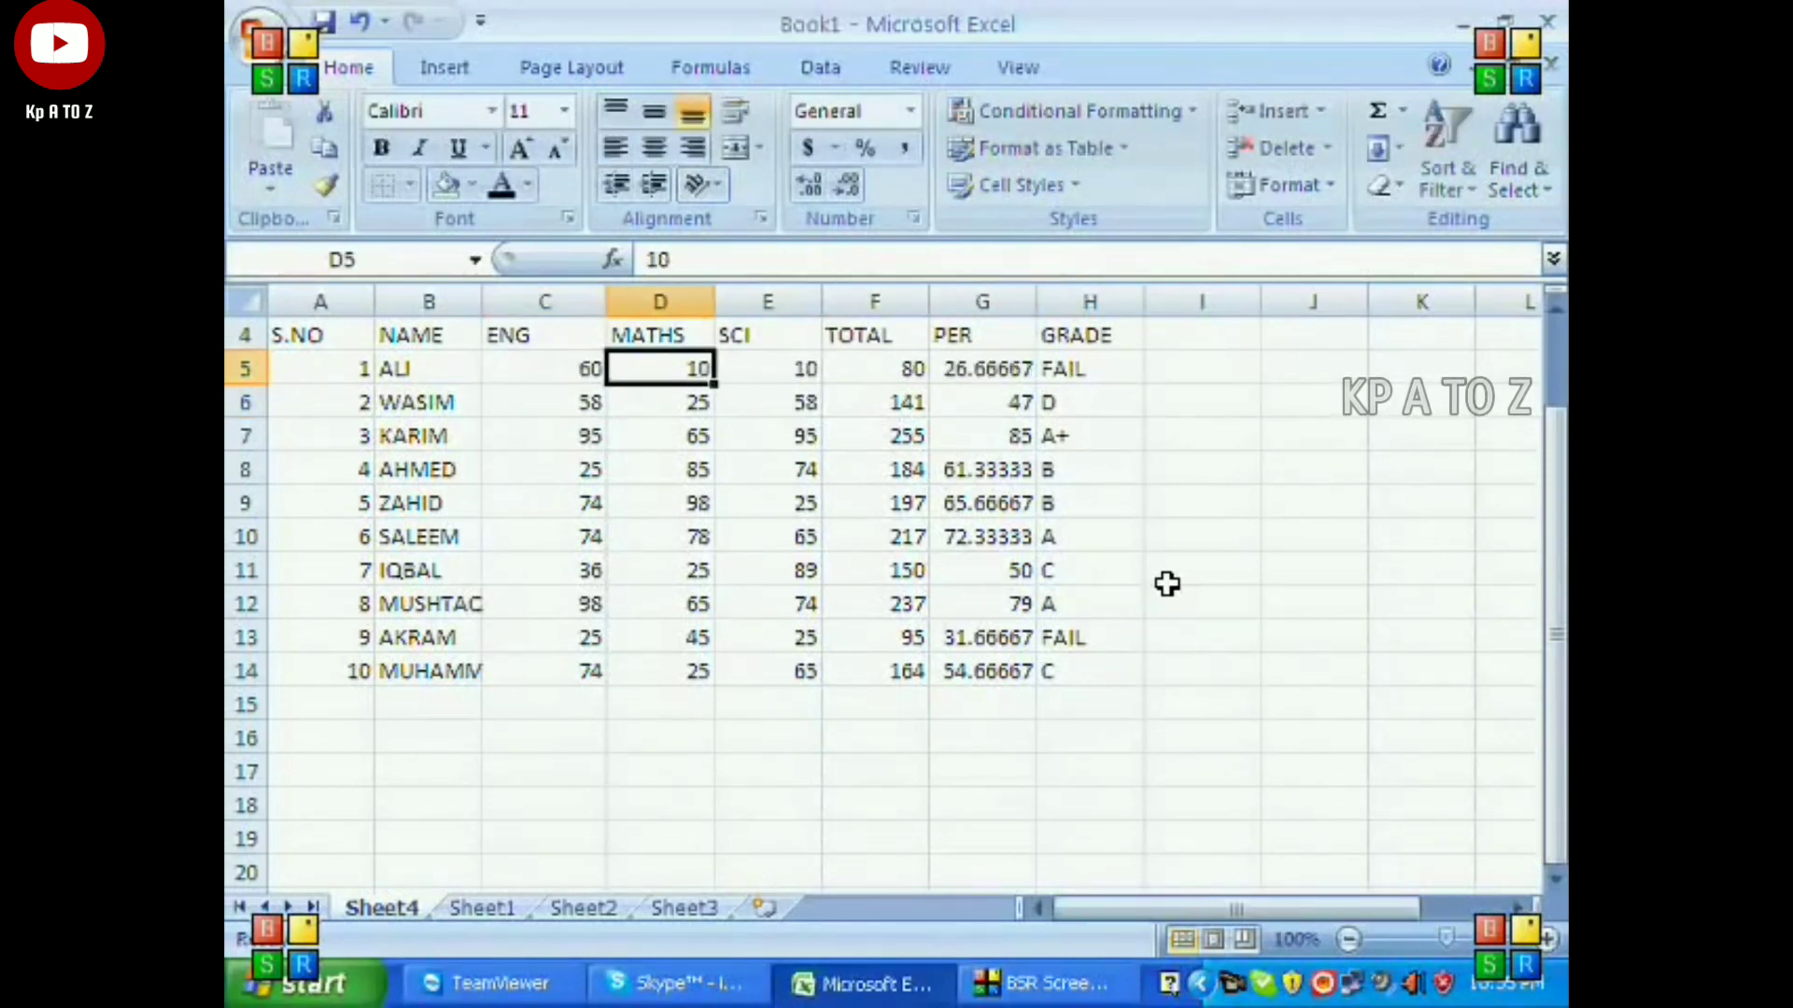
type("5")
key("Right")
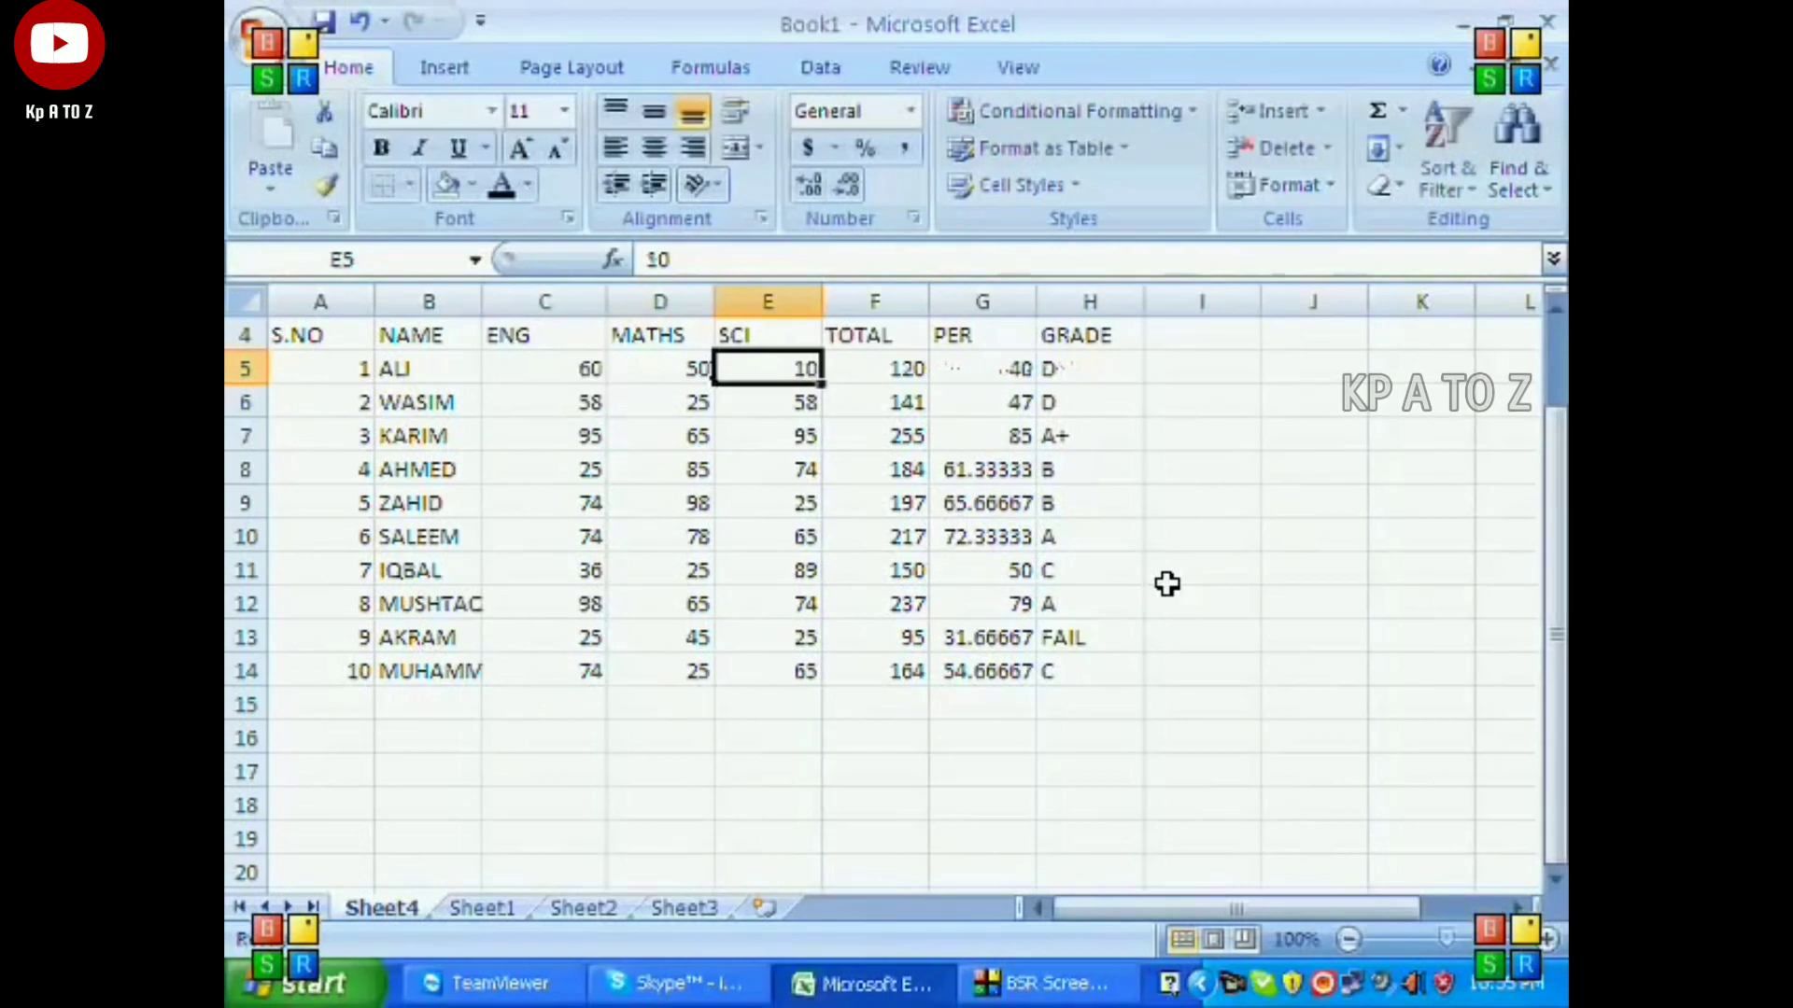
type("70")
key("Right")
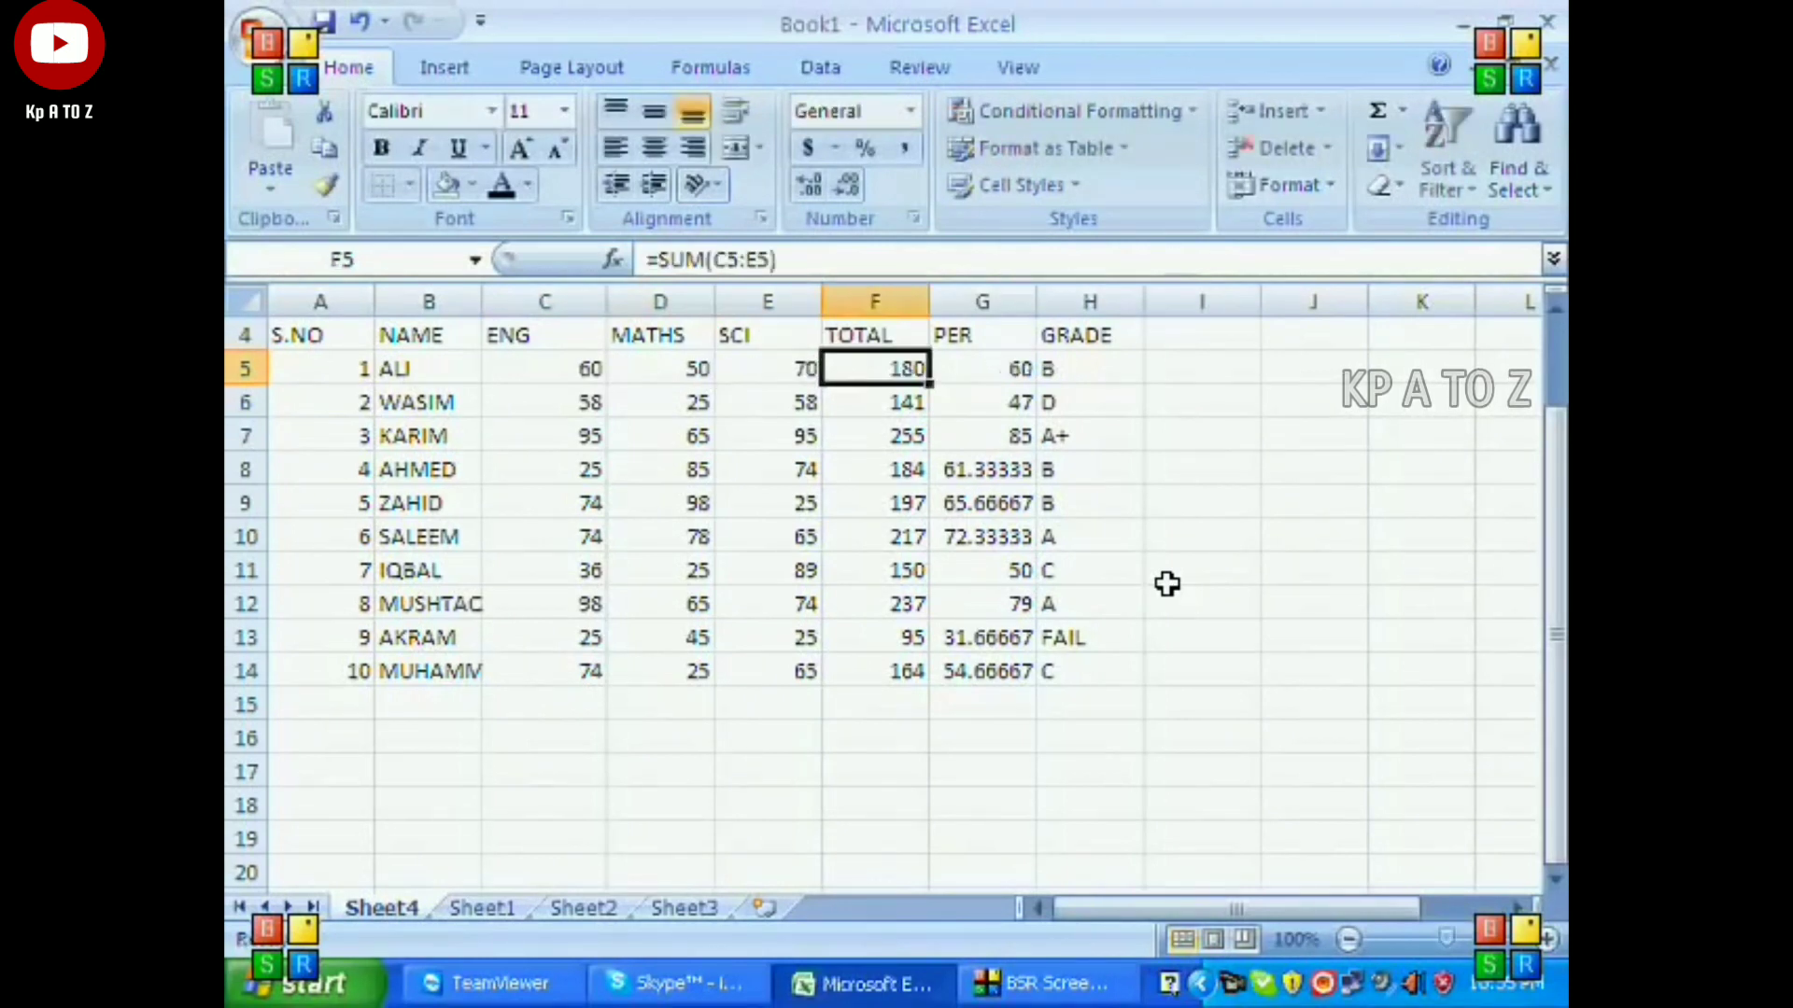
Raise the first student's MATHS mark in D5 and ENG mark in C5 to 90 each and check the results.
key("Left")
key("Left")
type("90")
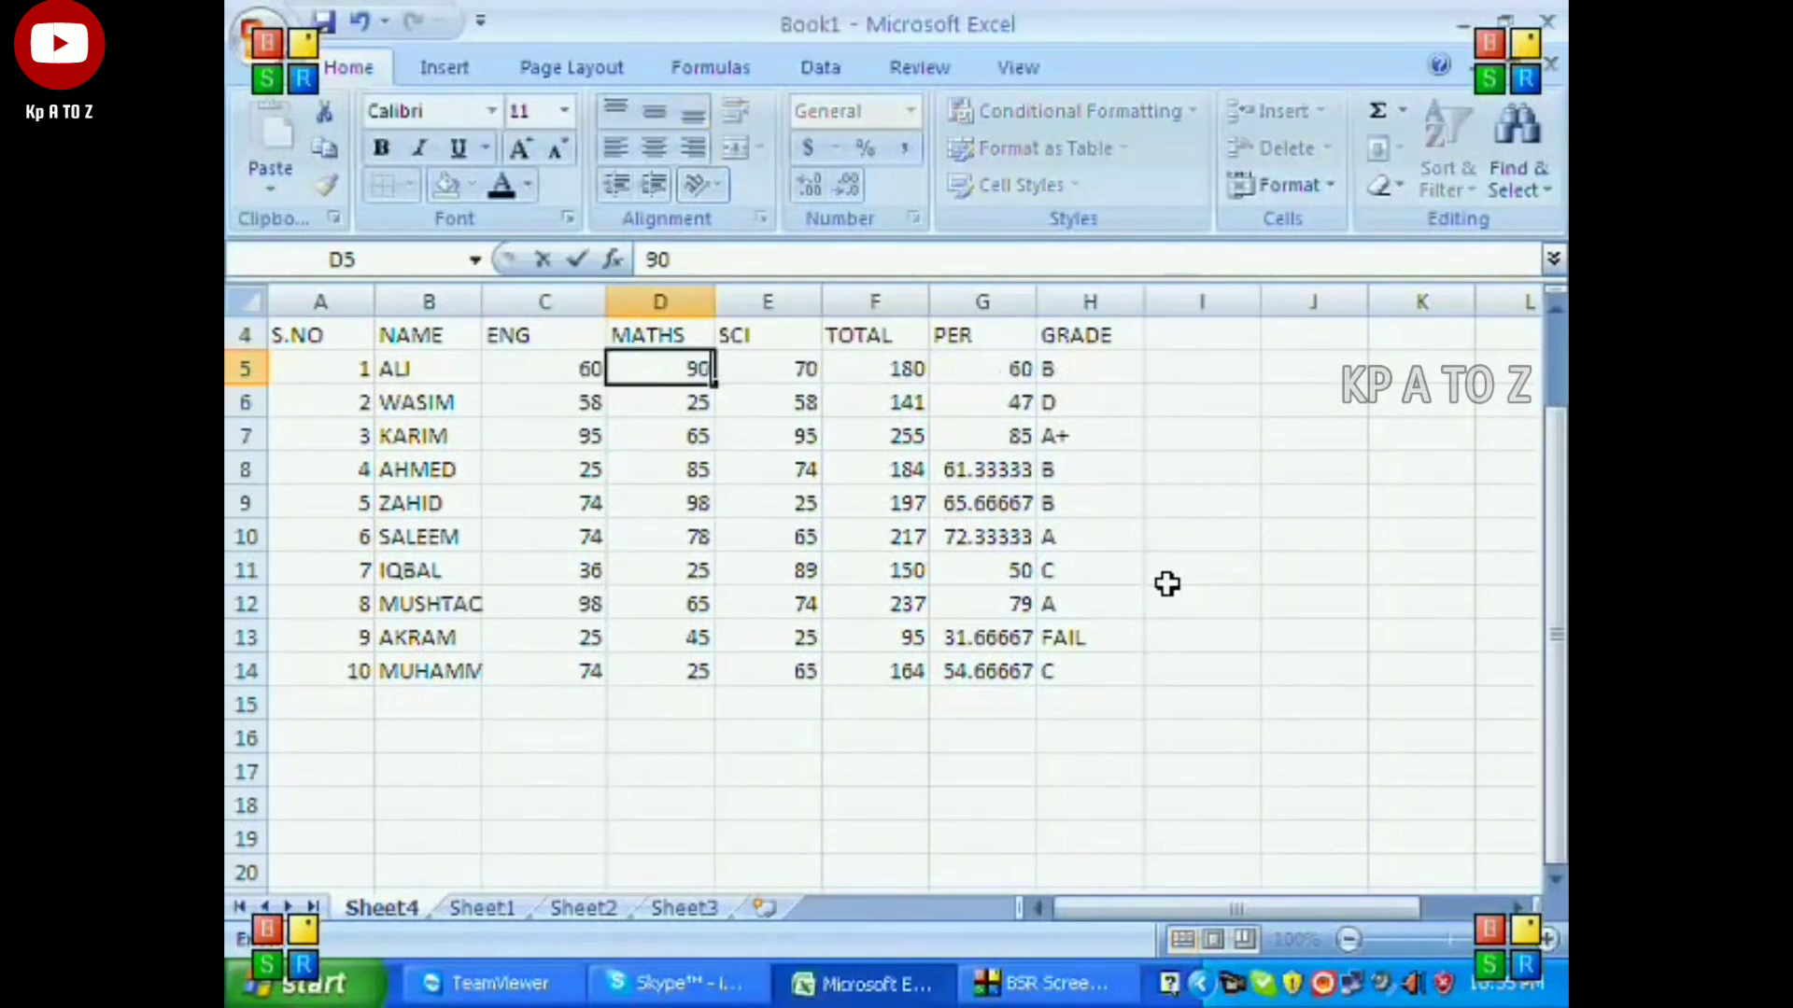
key("Left")
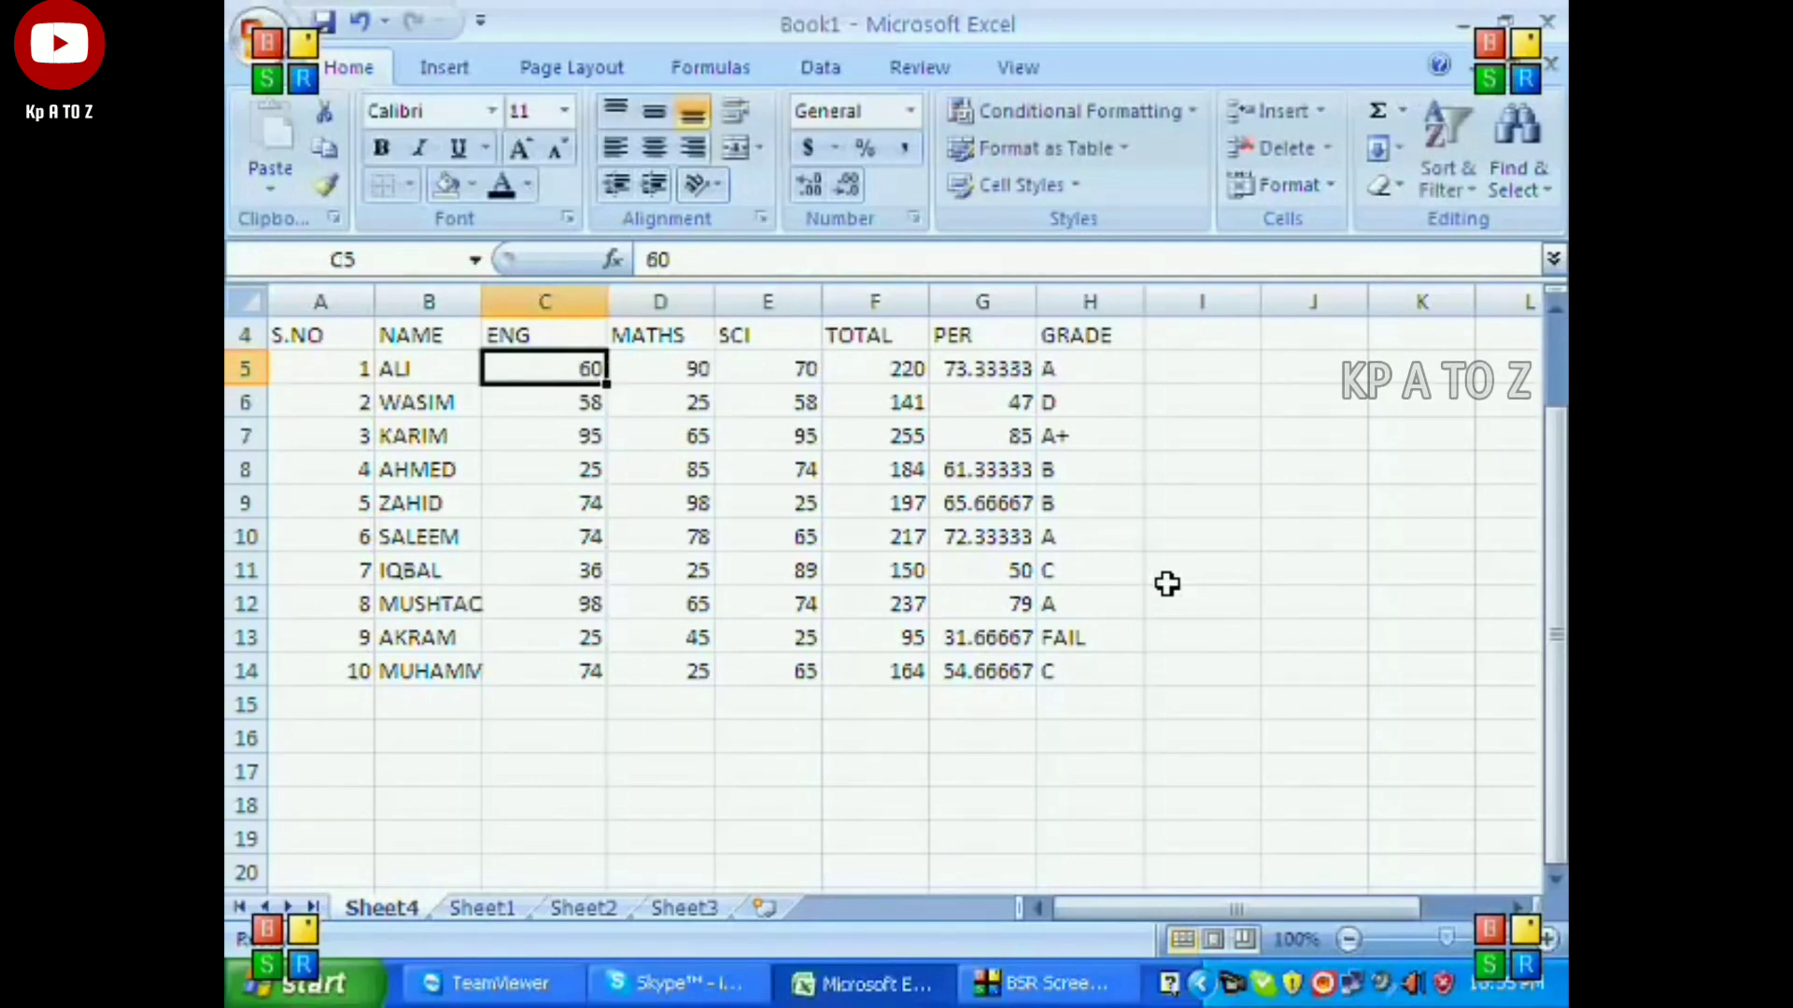
type("90")
key("Right")
key("Right")
key("Right")
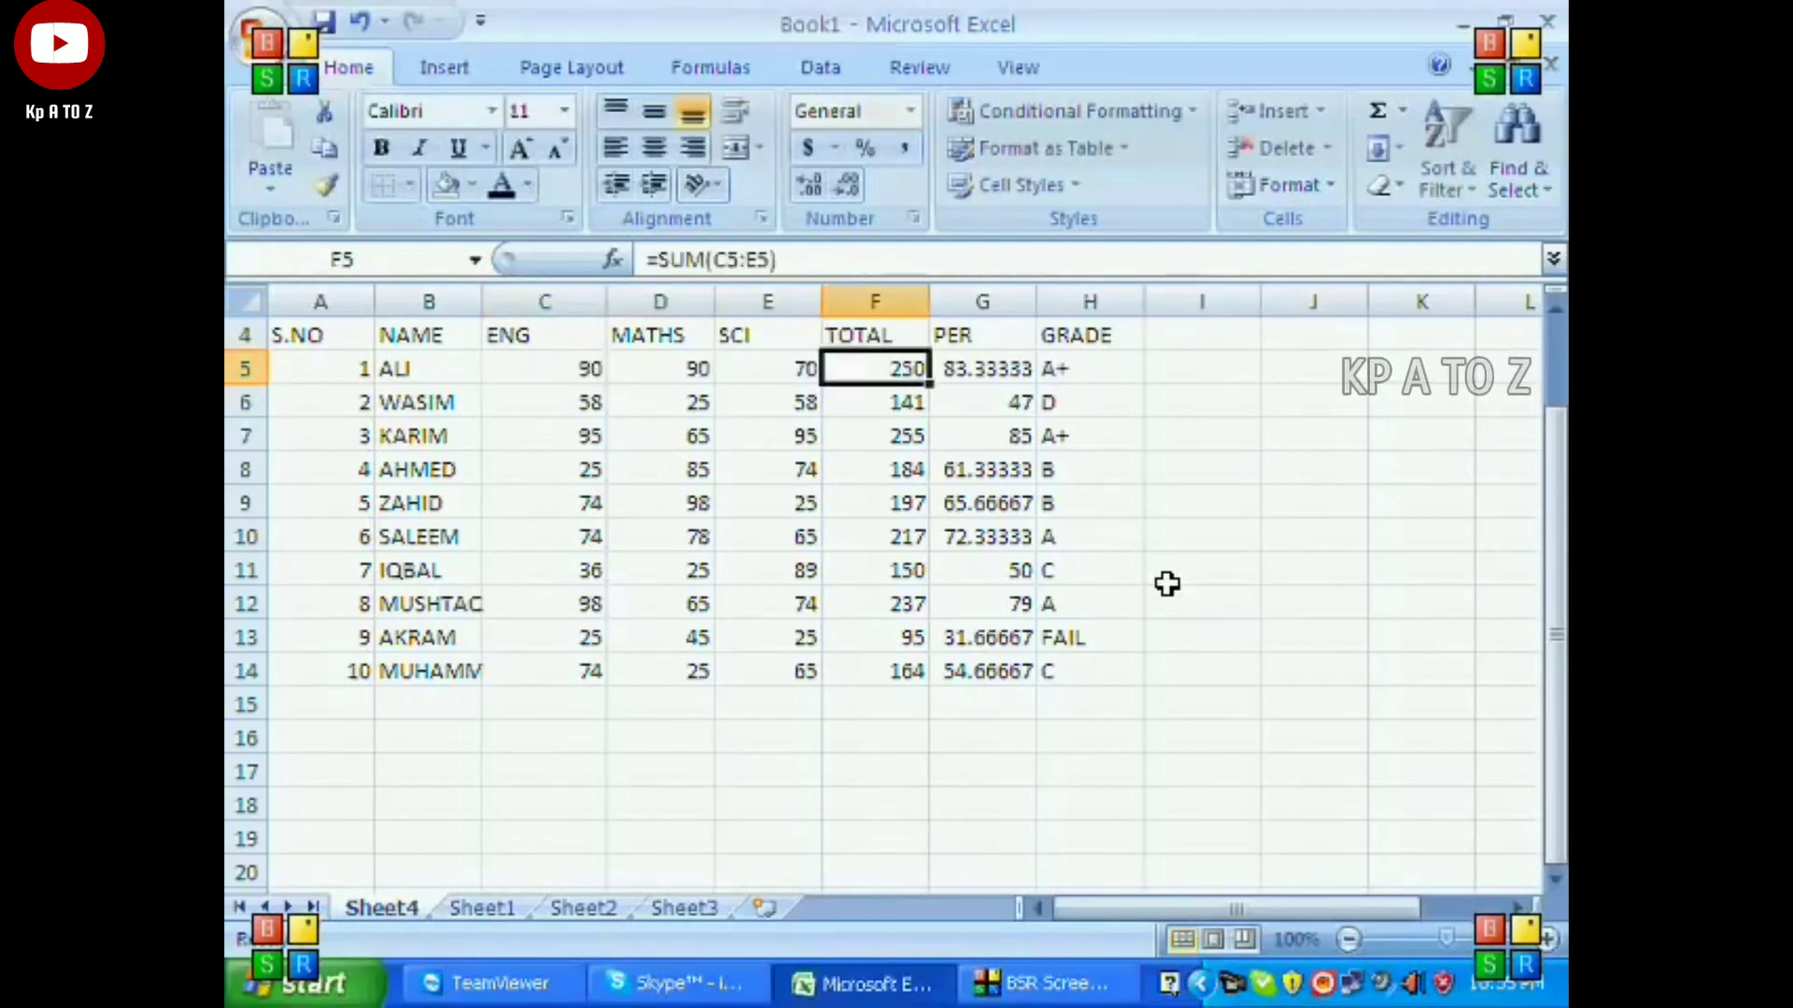
key("Right")
Merge and center the ABC SCHOOL title across A1:H1.
key("Left")
key("Left")
key("Left")
key("Left")
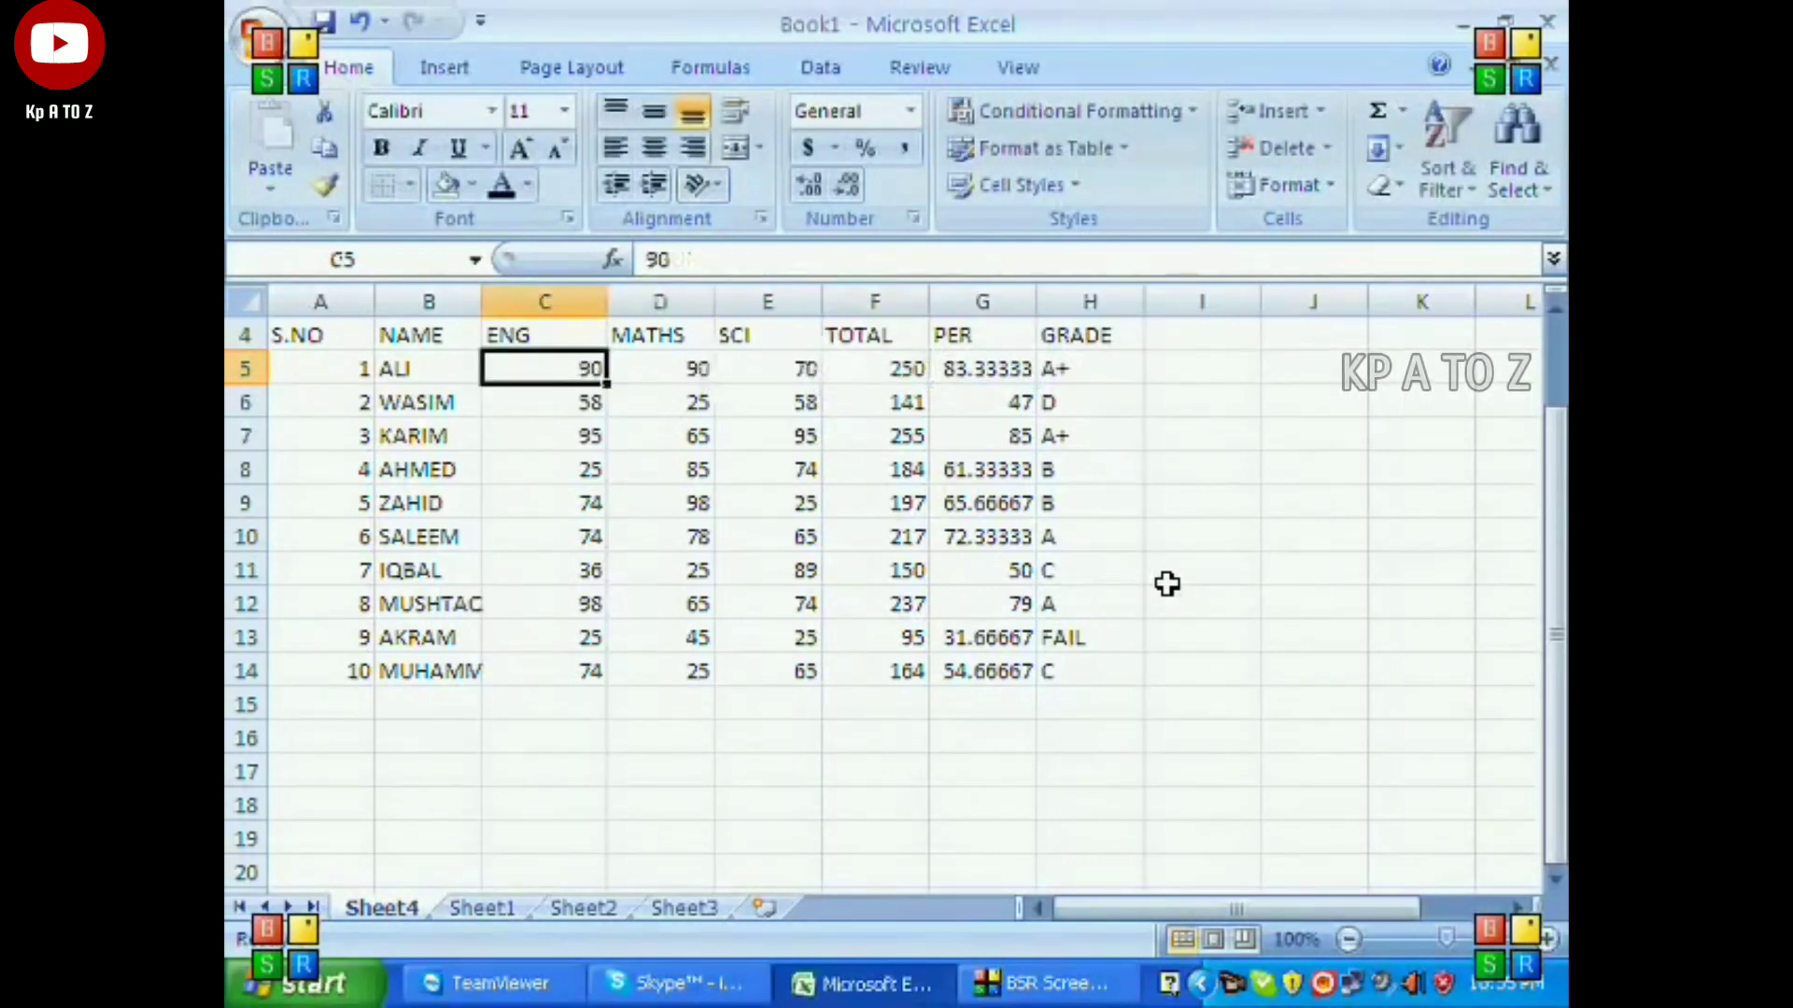
key("Up")
key("Up")
key("Up")
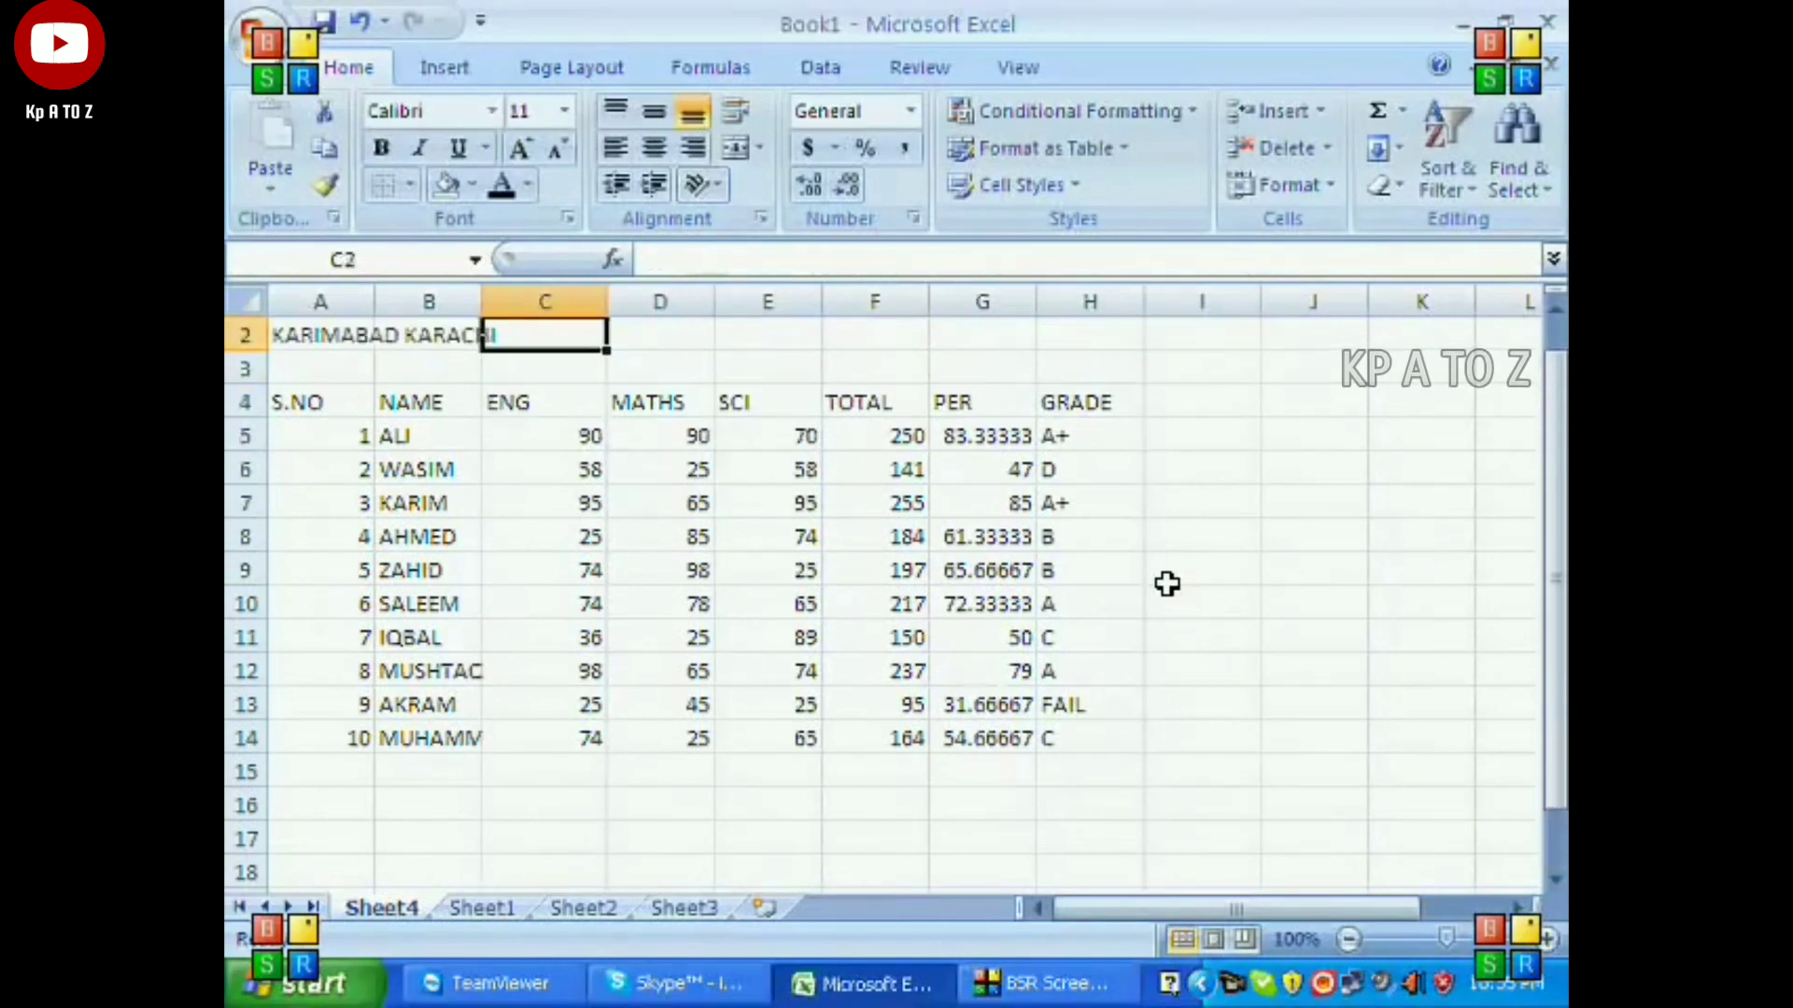
key("Up")
key("Left")
key("Left")
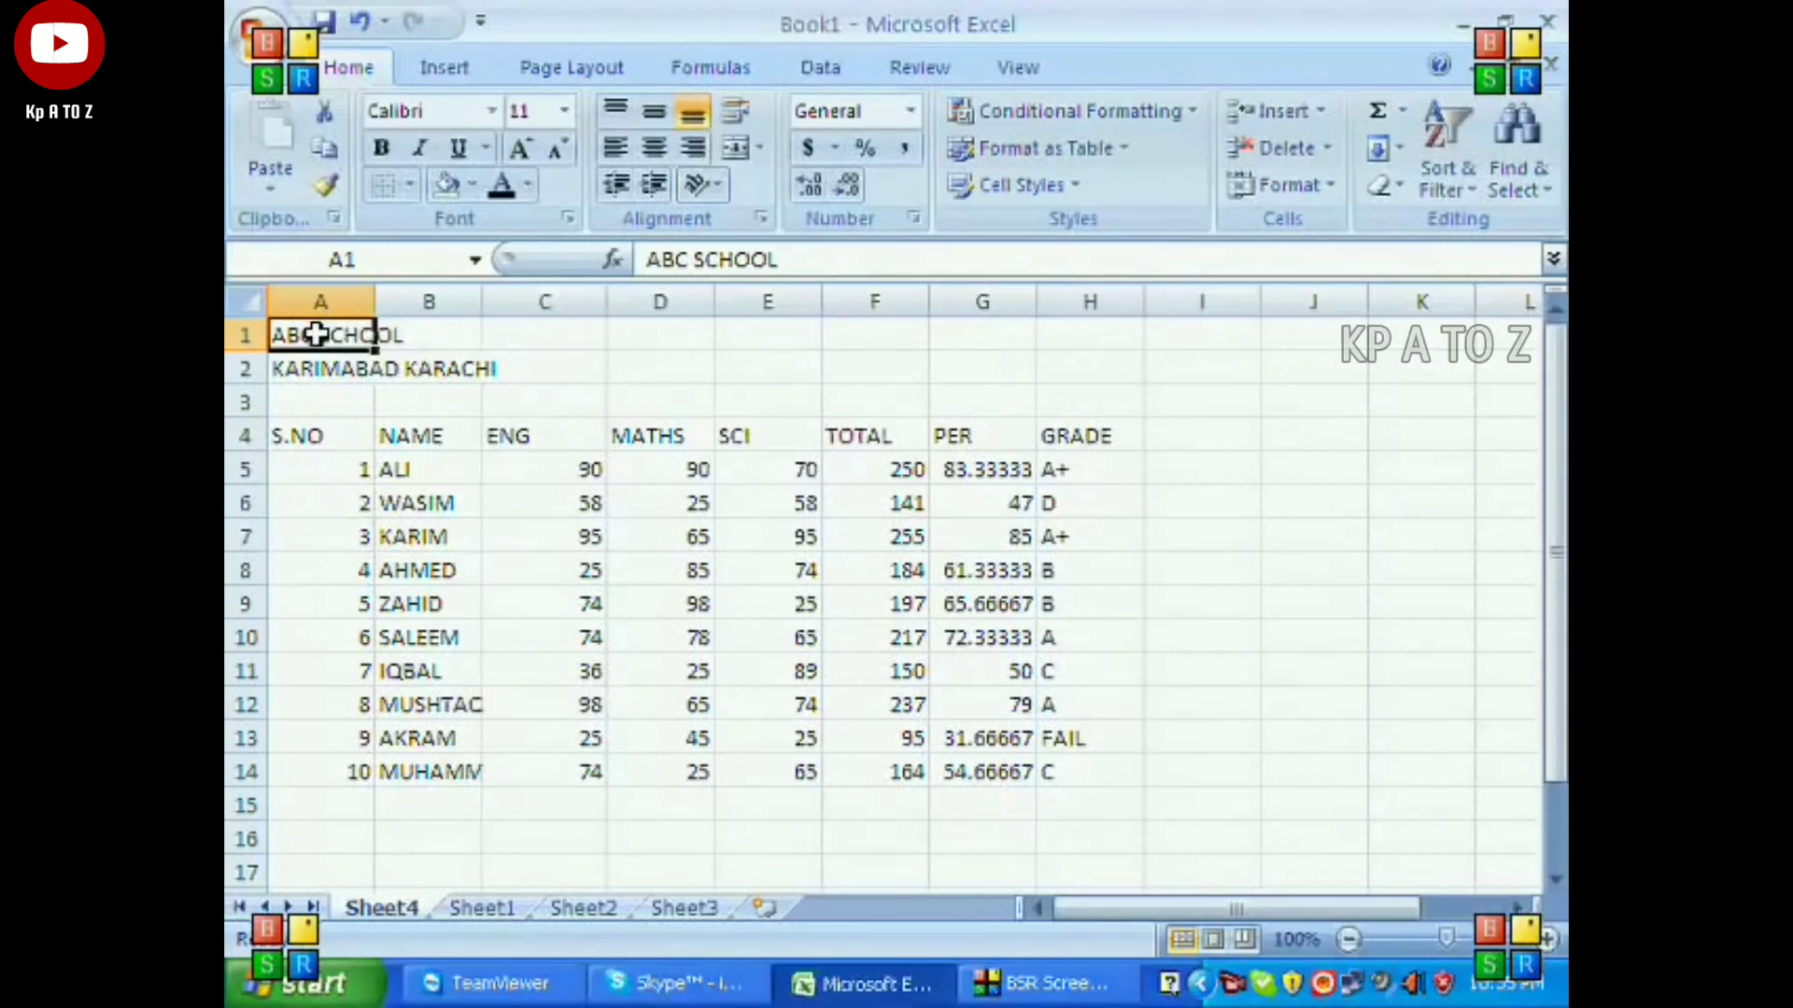
left_click_drag(318, 334, 1028, 320)
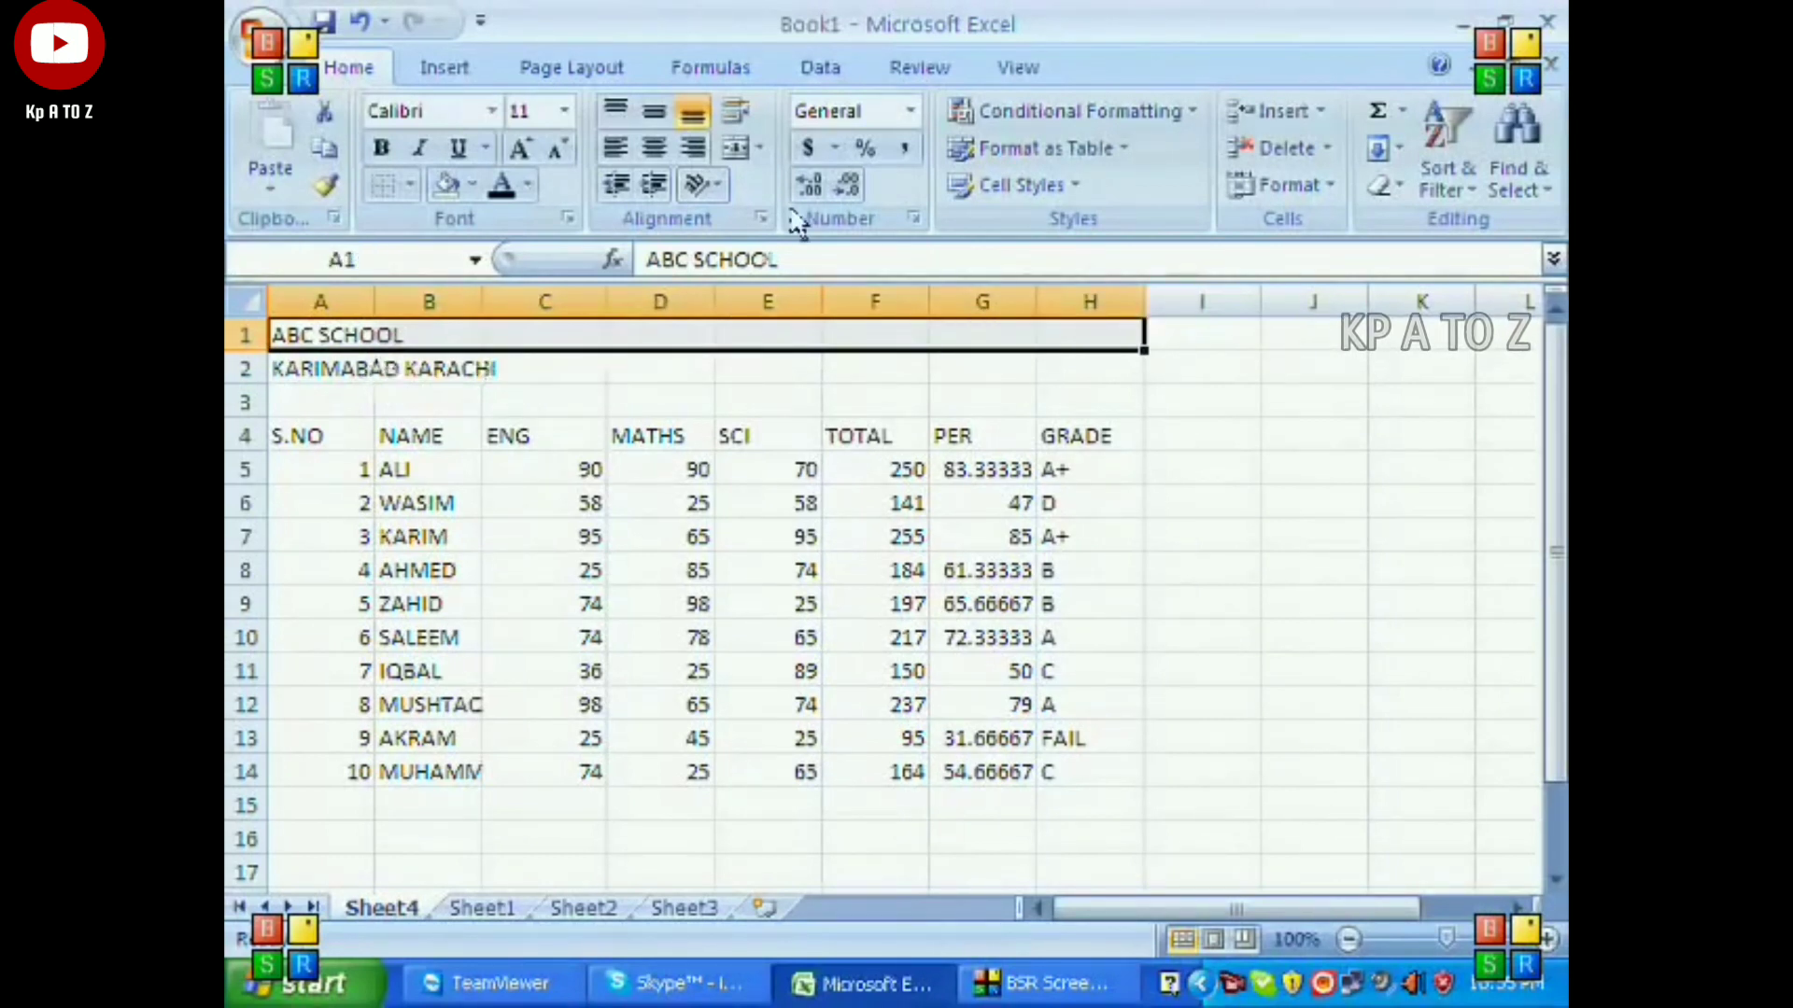
left_click(734, 147)
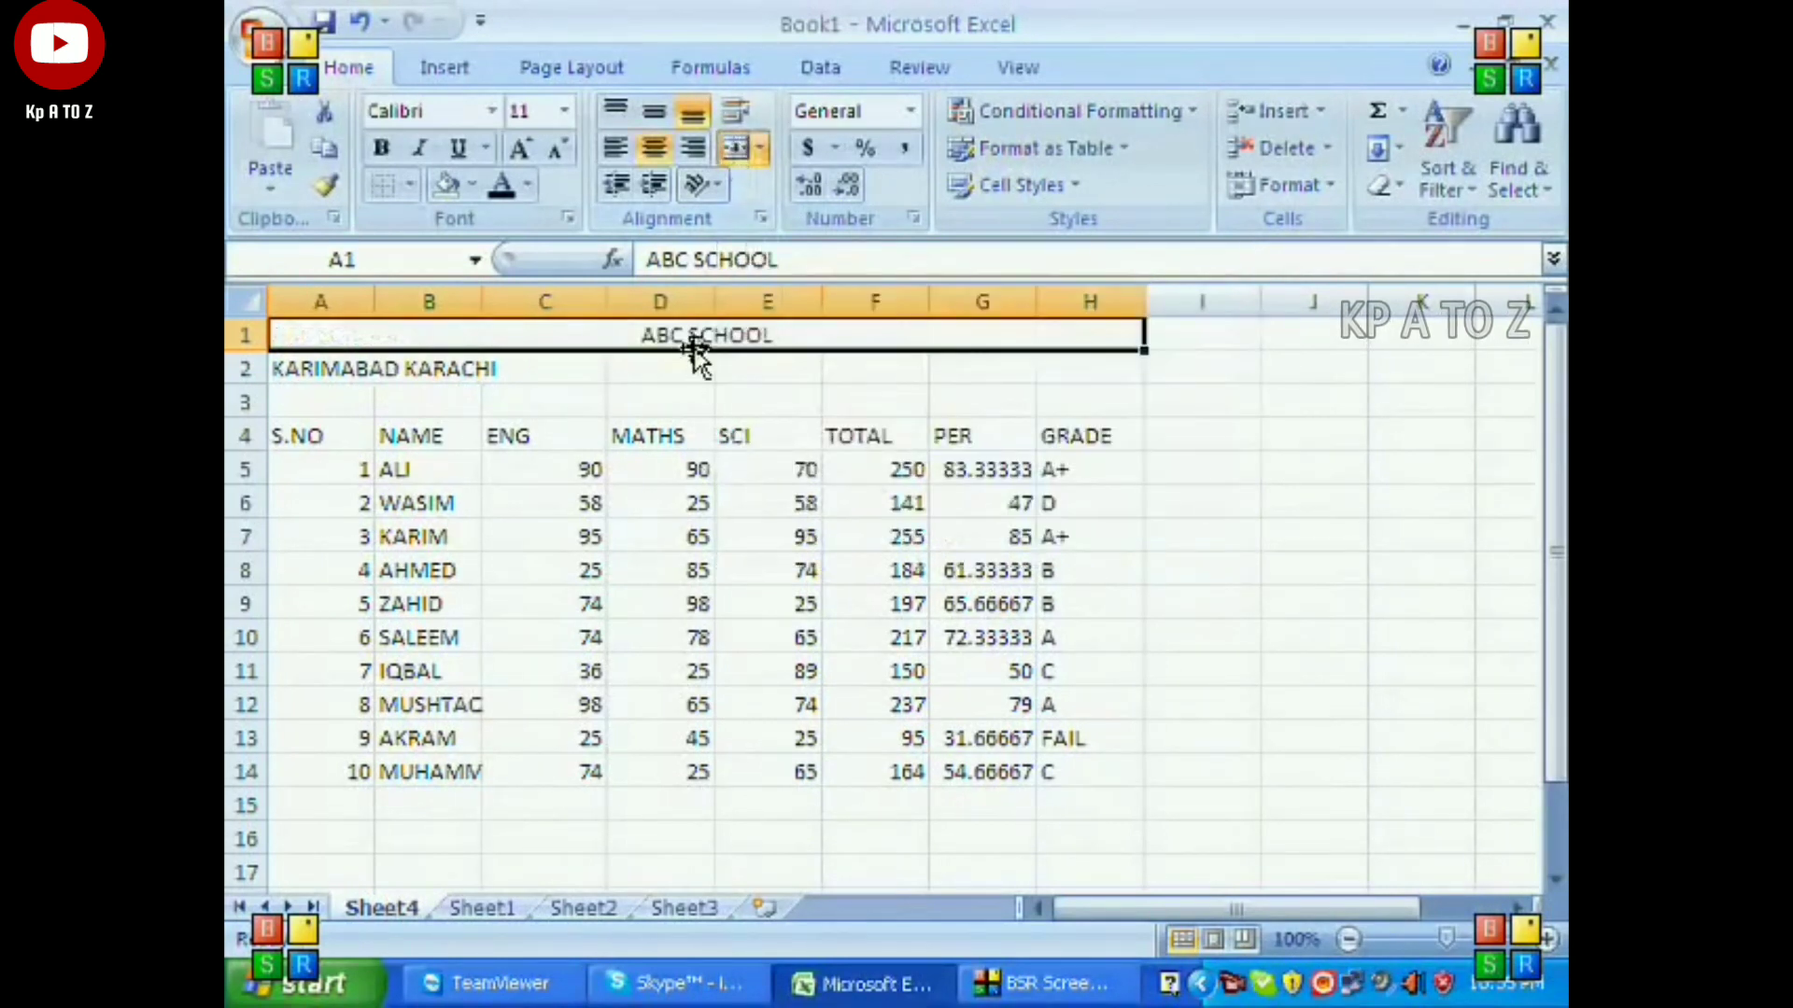
Merge and center the school's location line across A2:H2.
left_click_drag(341, 374, 997, 372)
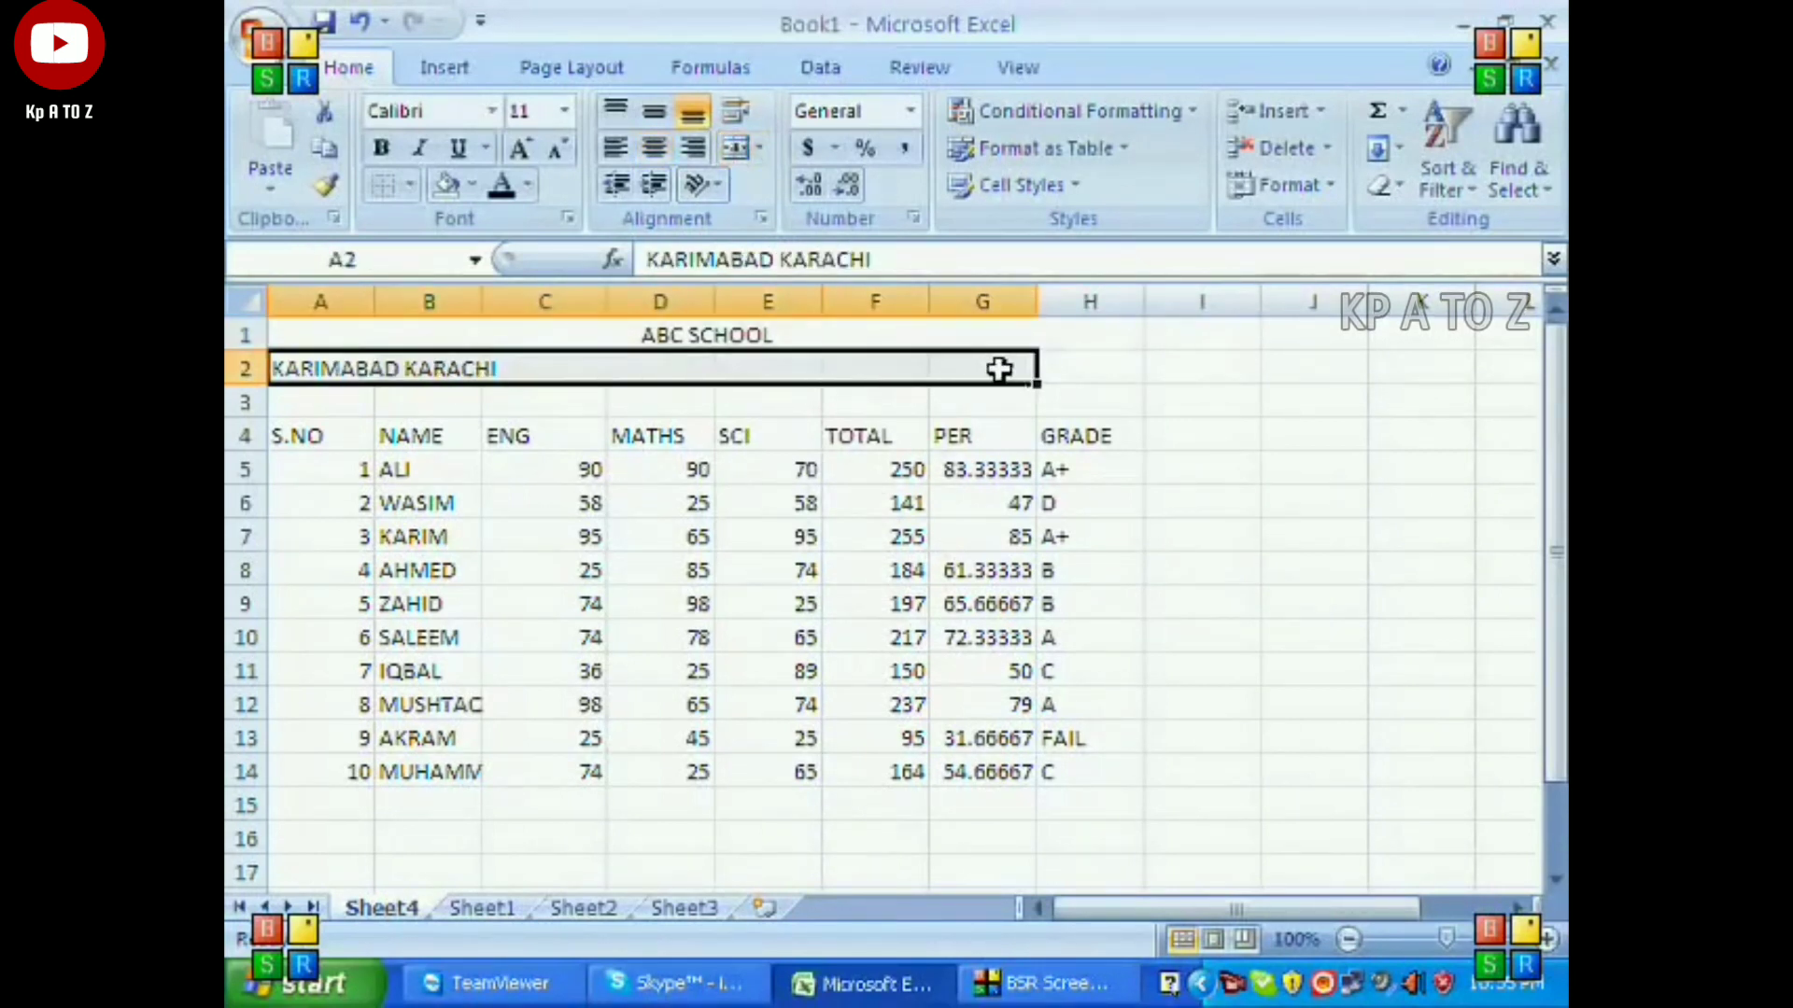
left_click(1102, 372, "shift")
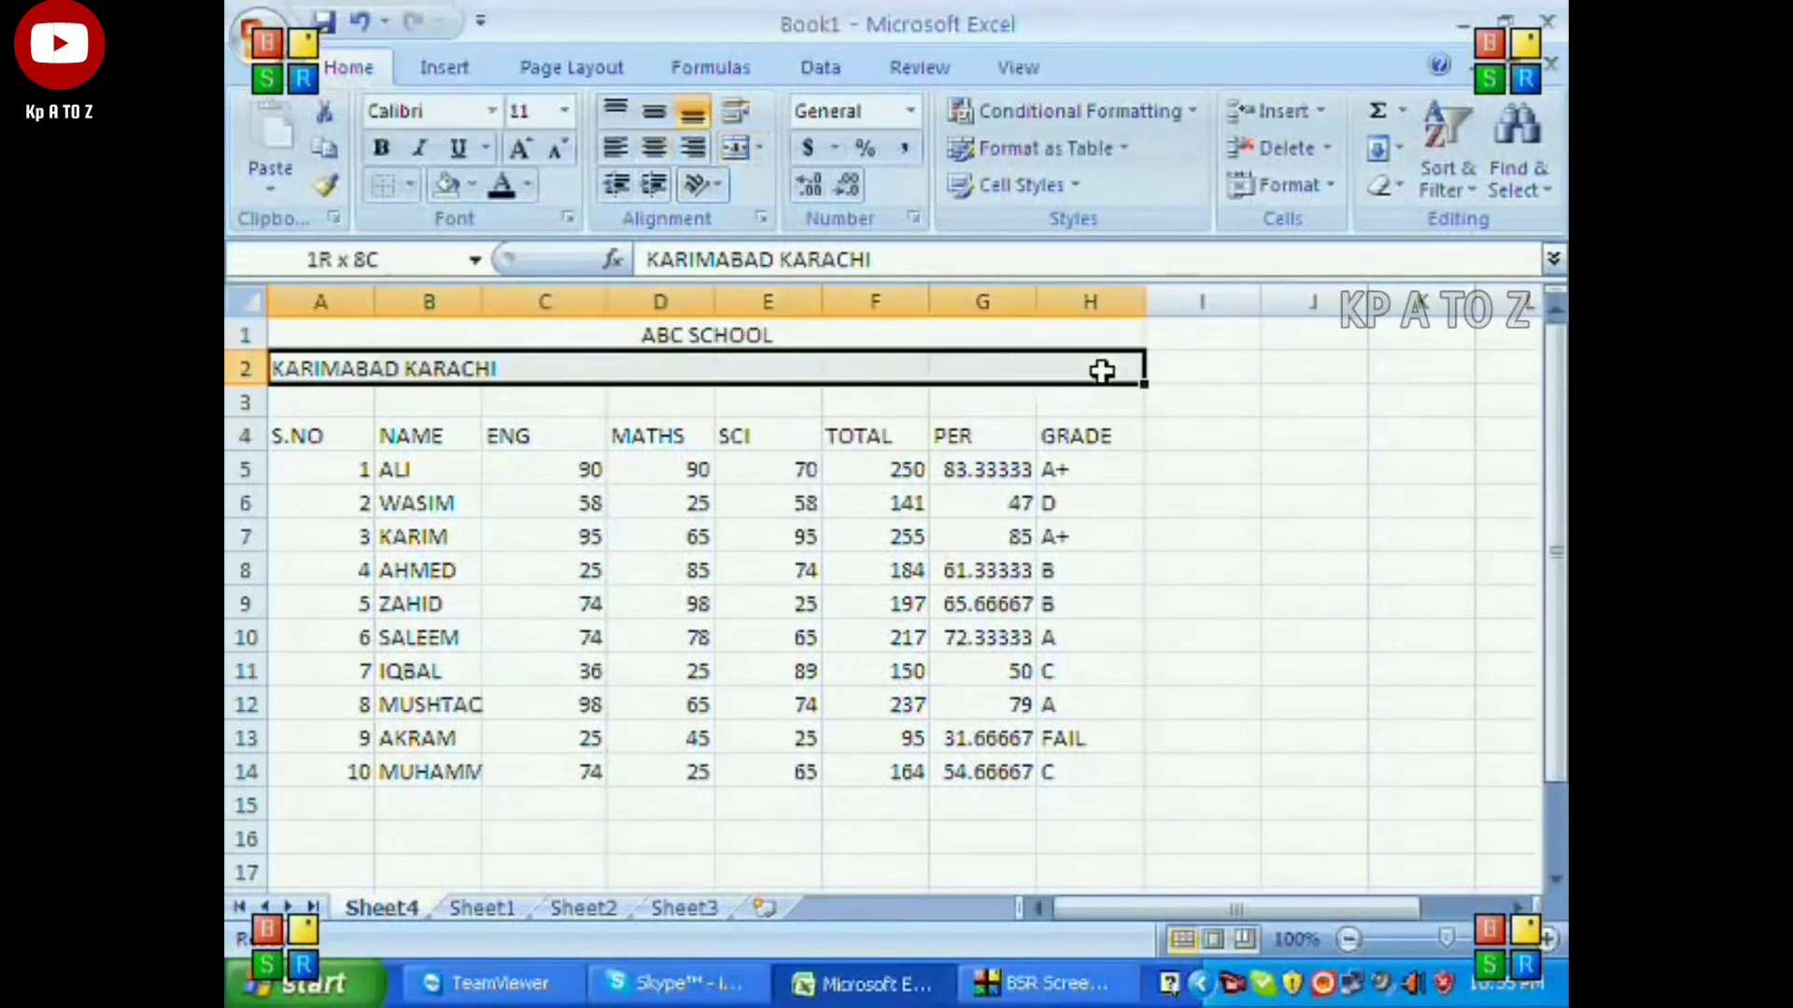
left_click(736, 150)
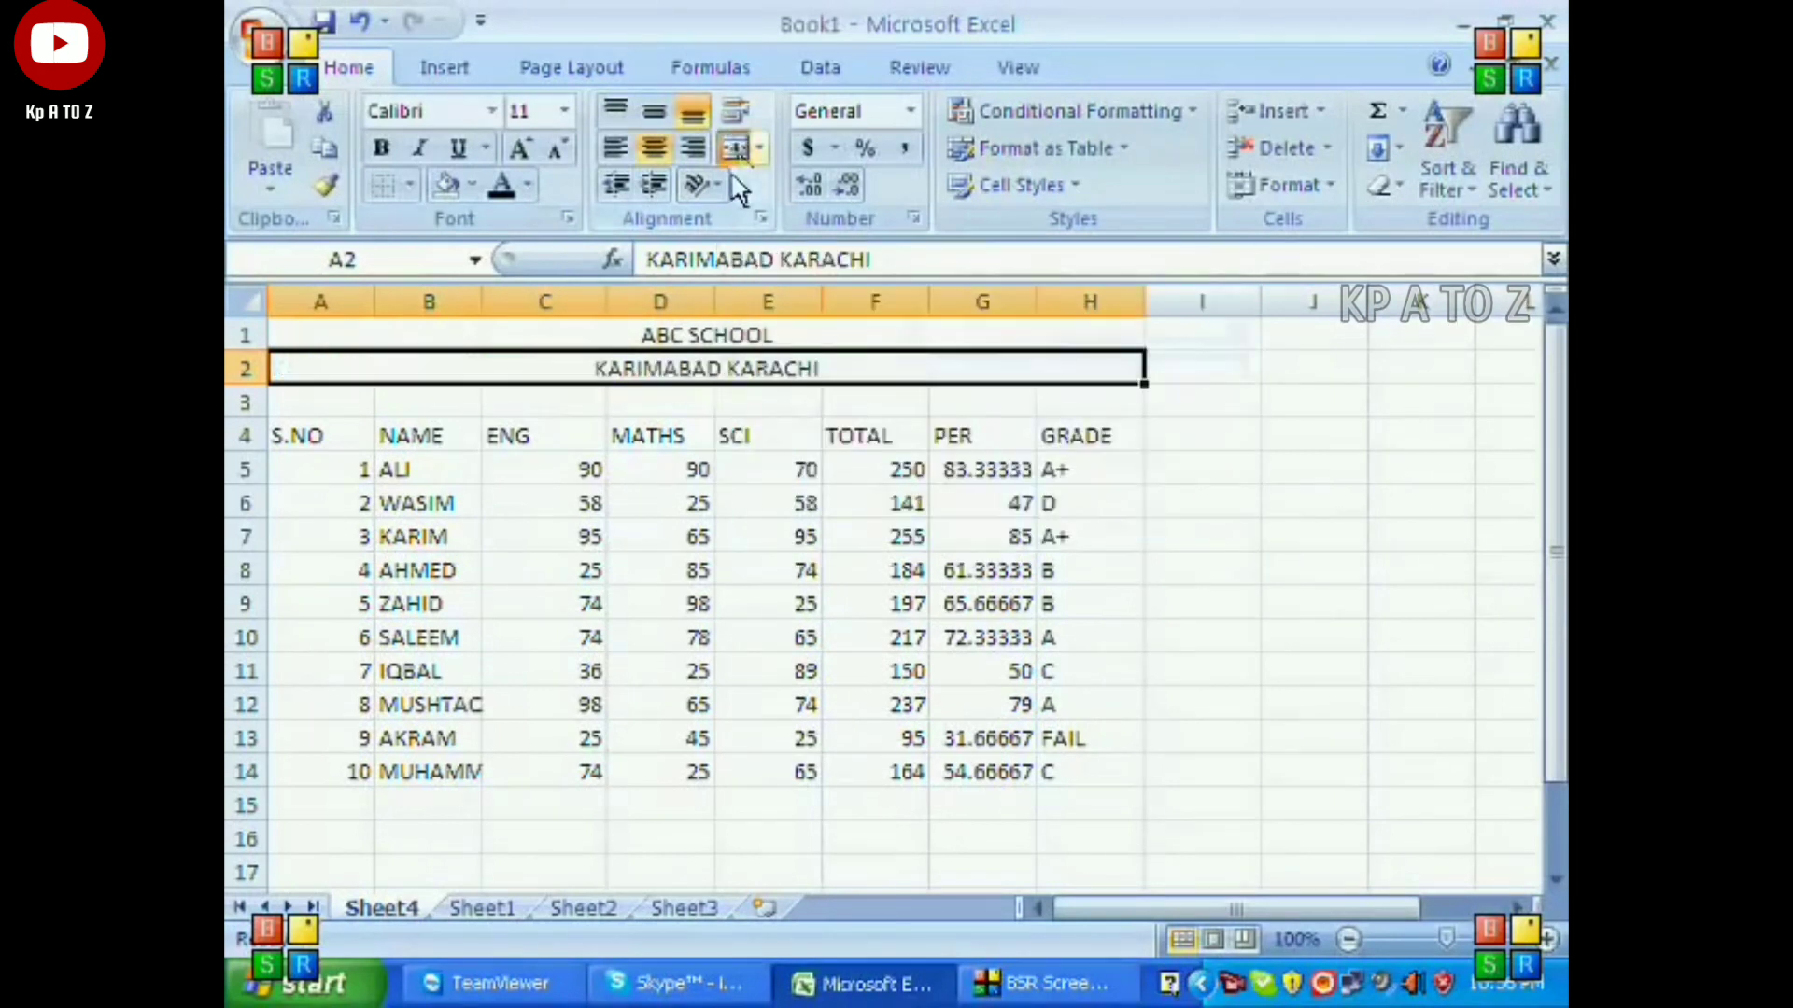
left_click(724, 342)
left_click_drag(724, 347, 715, 366)
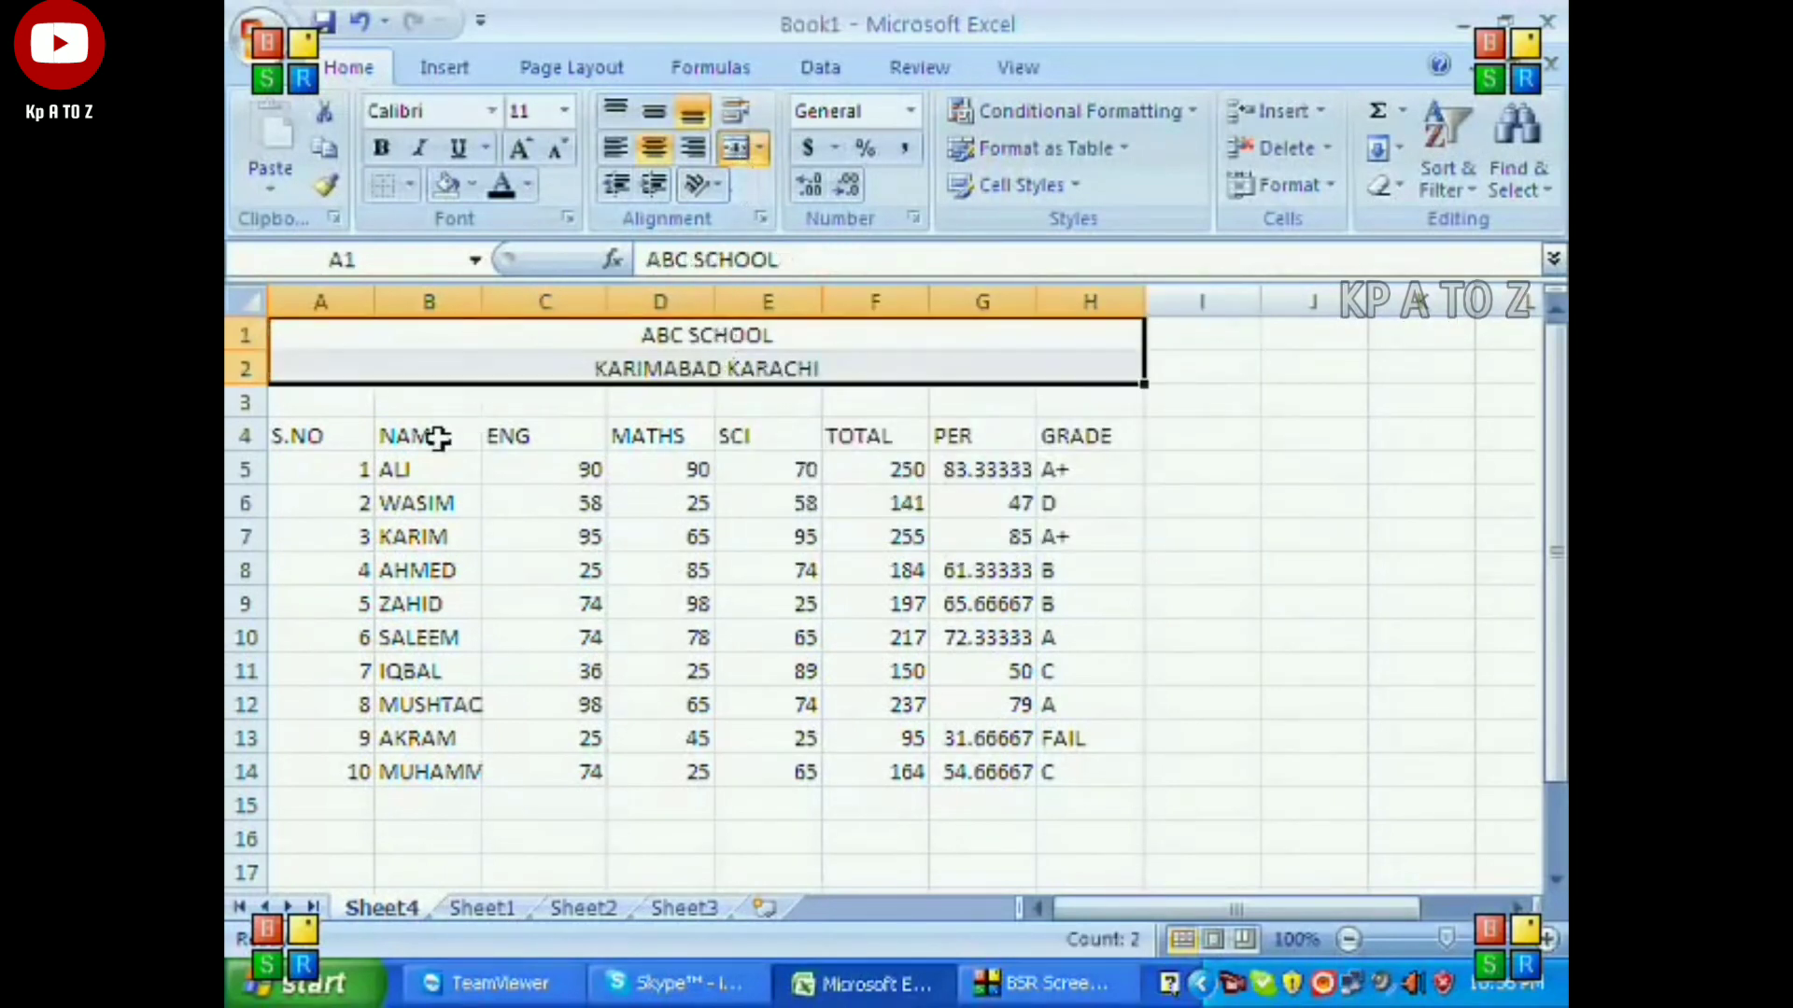
Apply All Borders and a Thick Box Border to the mark table A4:H14.
left_click_drag(336, 439, 1067, 754)
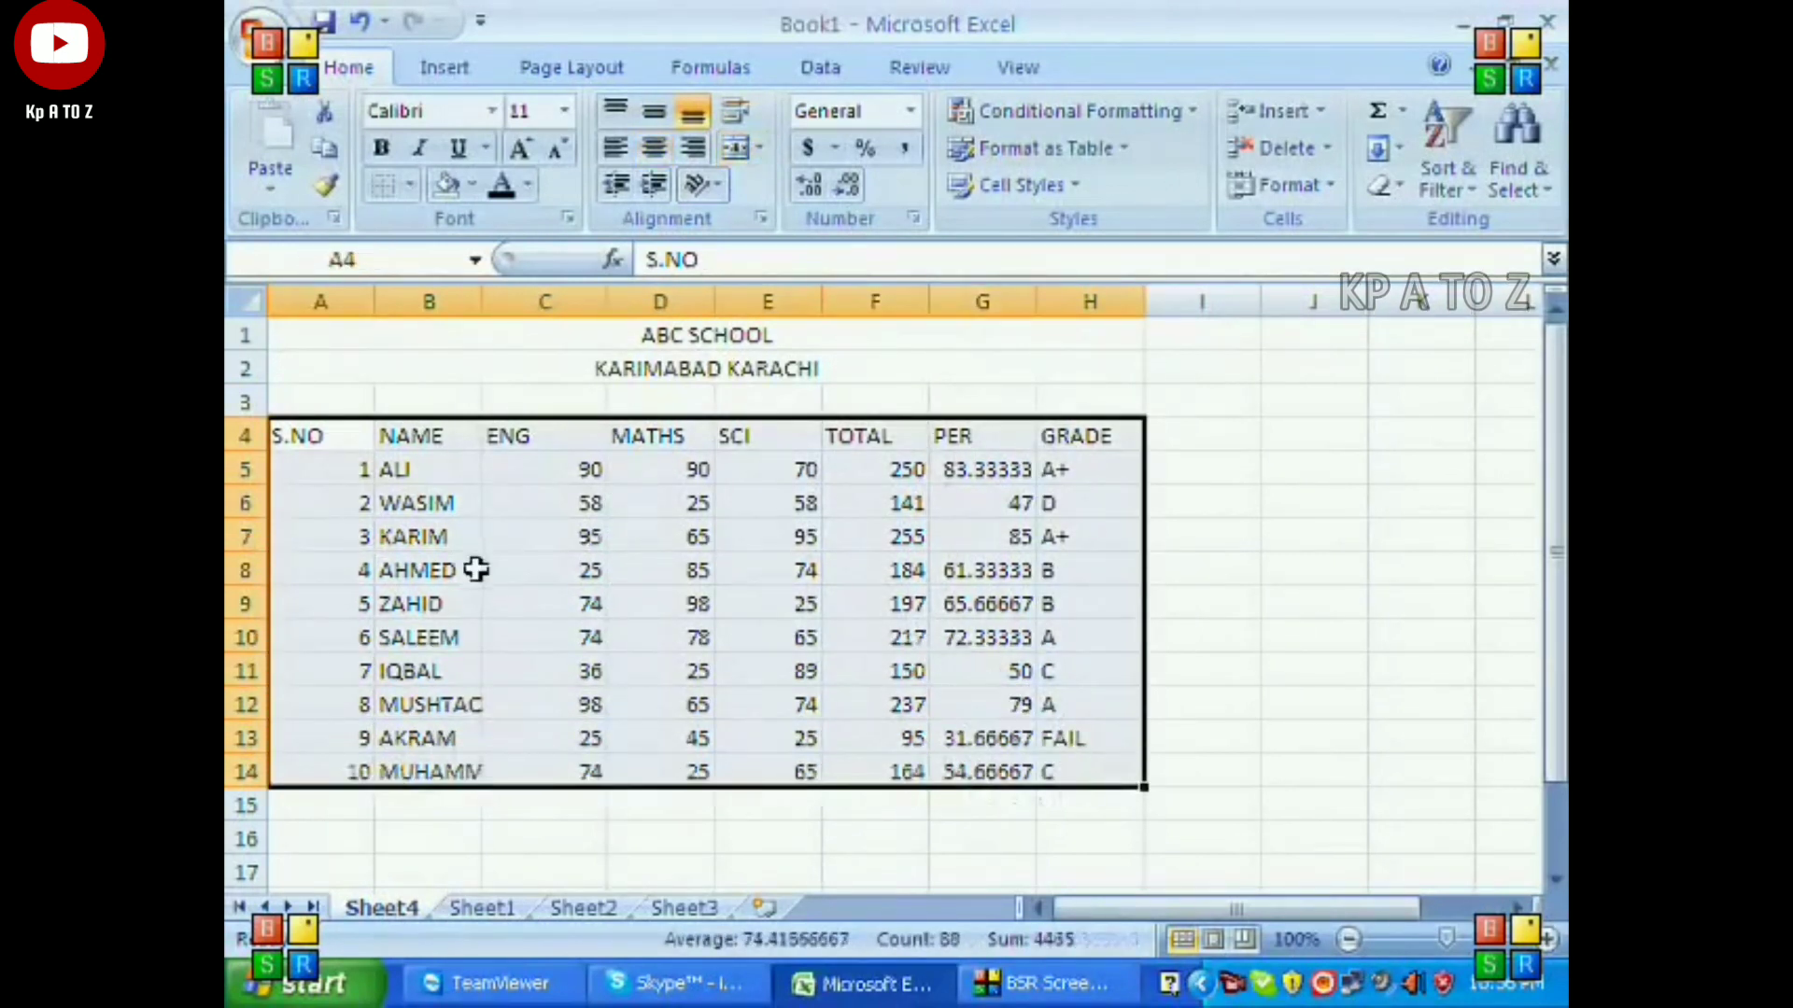
left_click(409, 184)
left_click(448, 452)
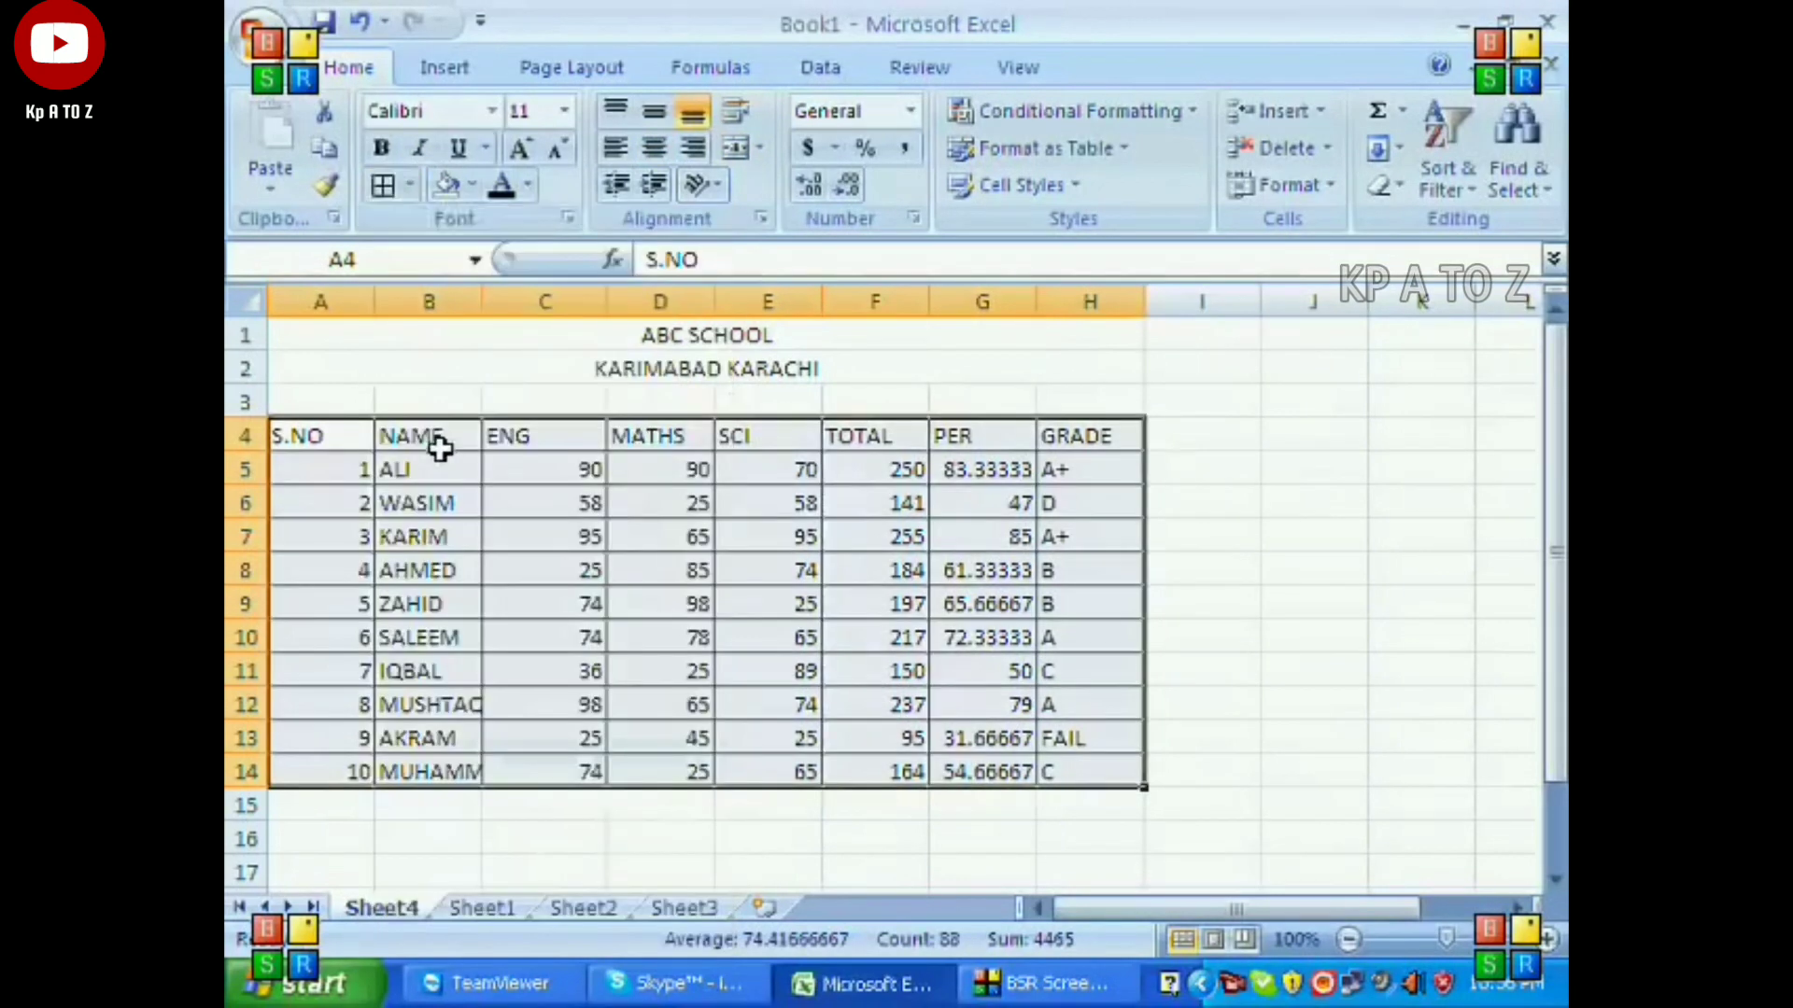
left_click(411, 187)
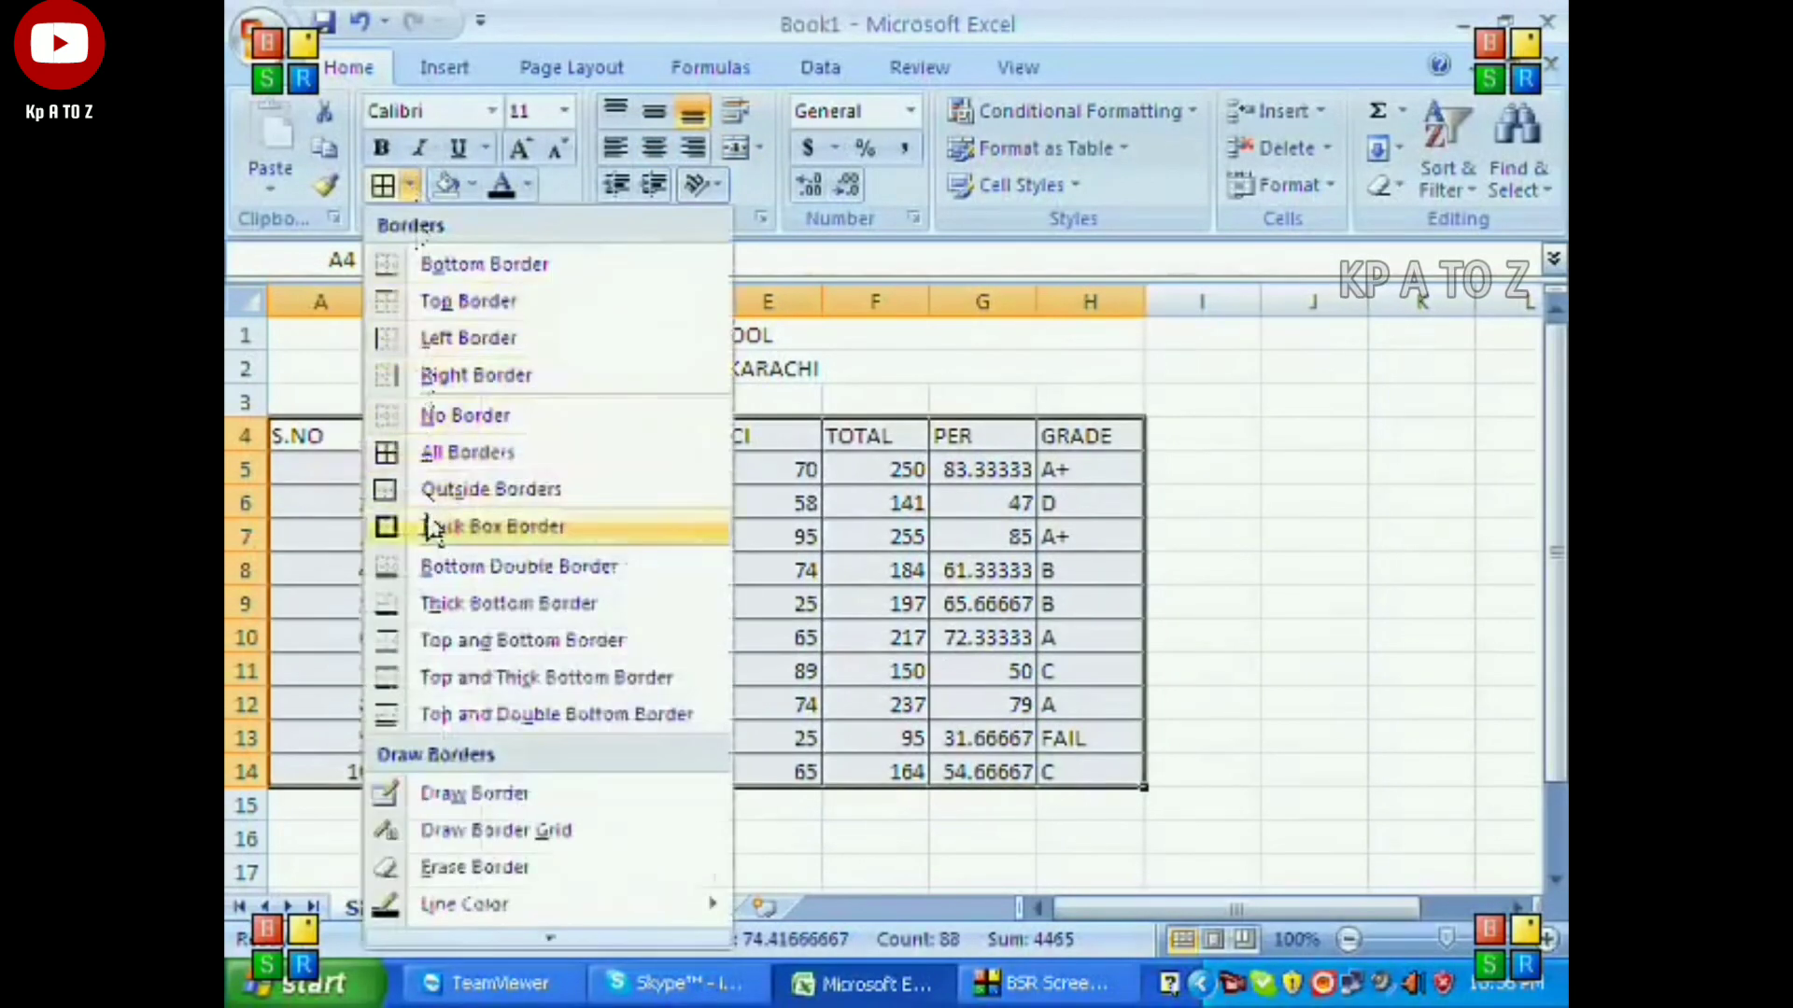
left_click(420, 526)
left_click(497, 480)
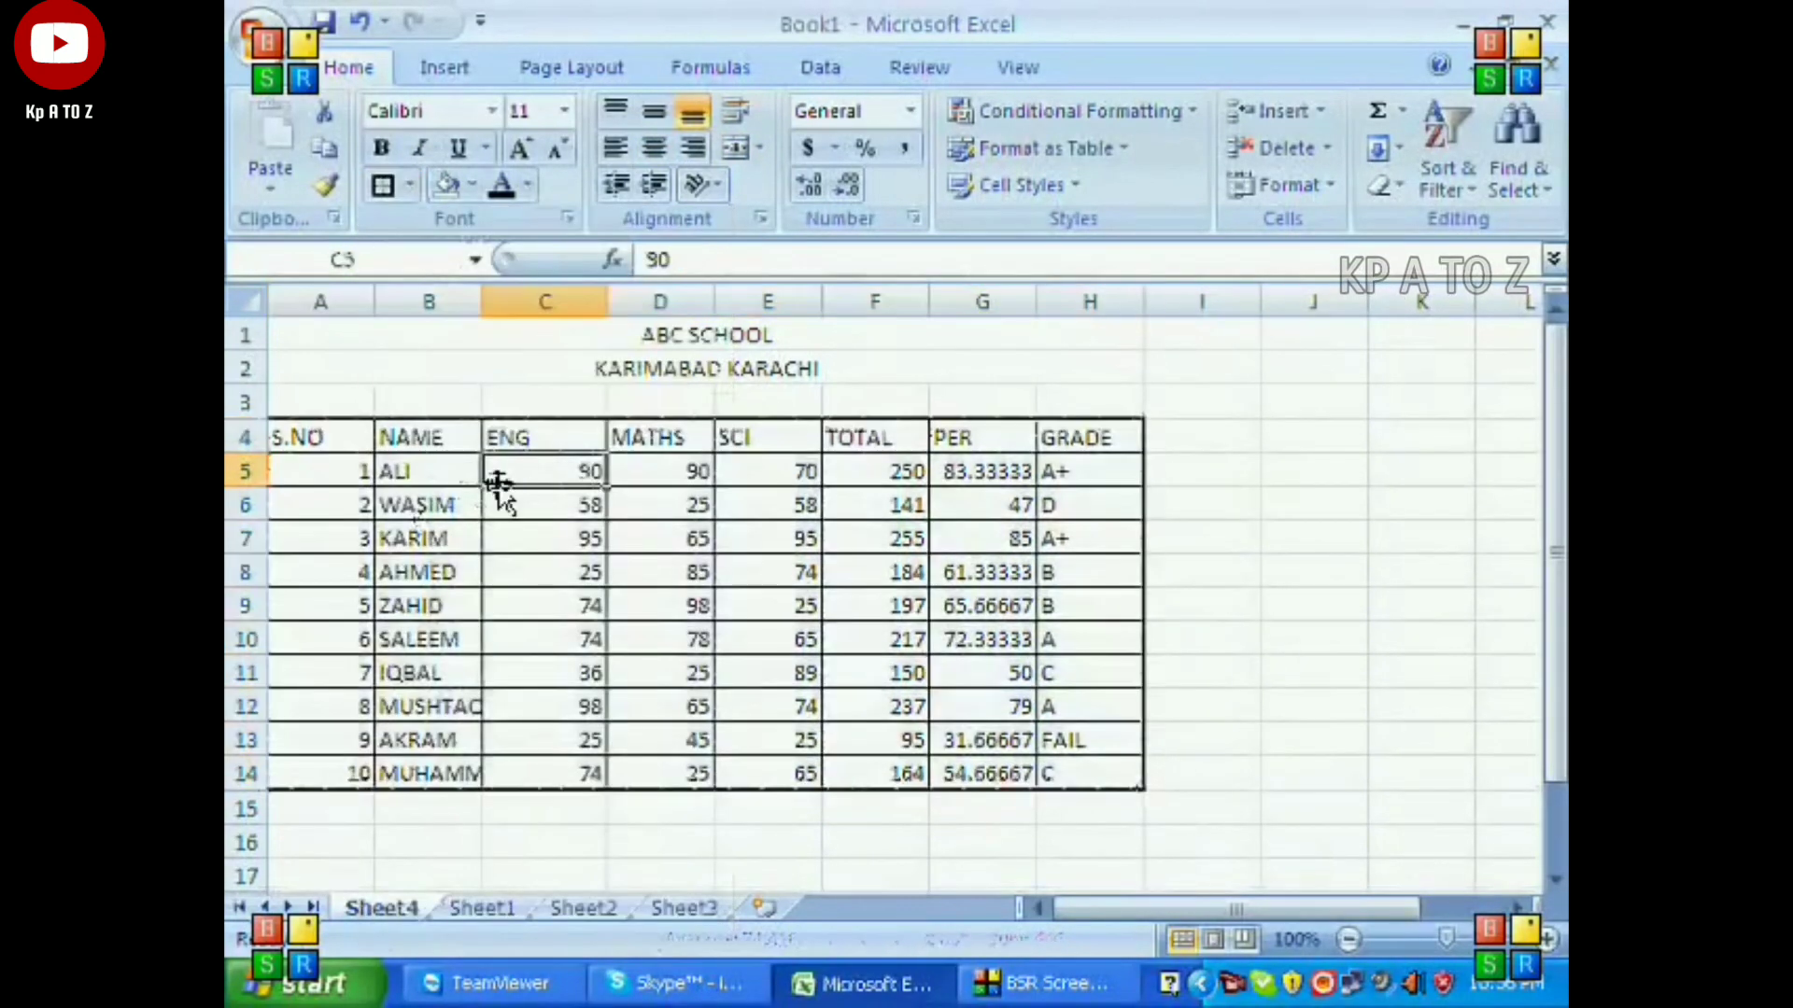